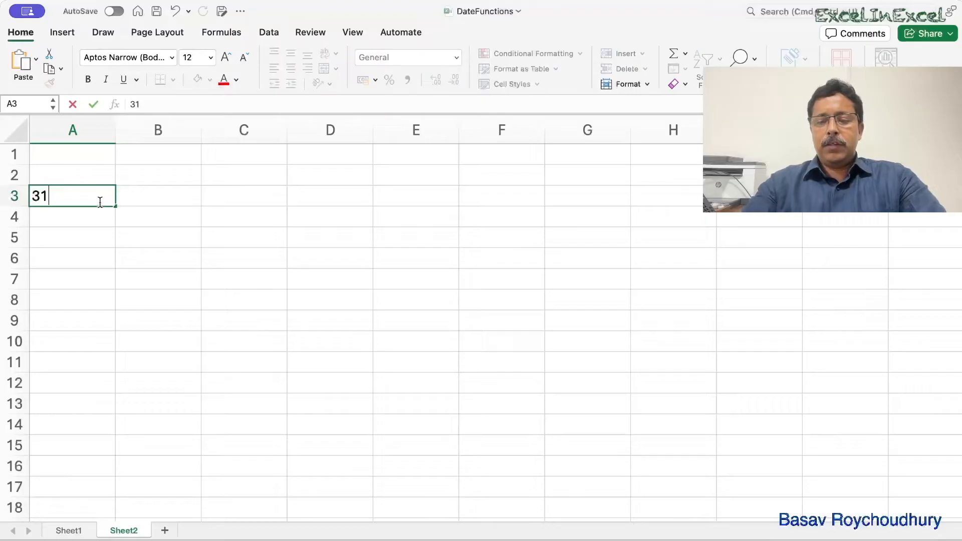
- Enter the date 31/12/2023 in cell A3 and widen column A beyond the date's width
type("/12/2023")
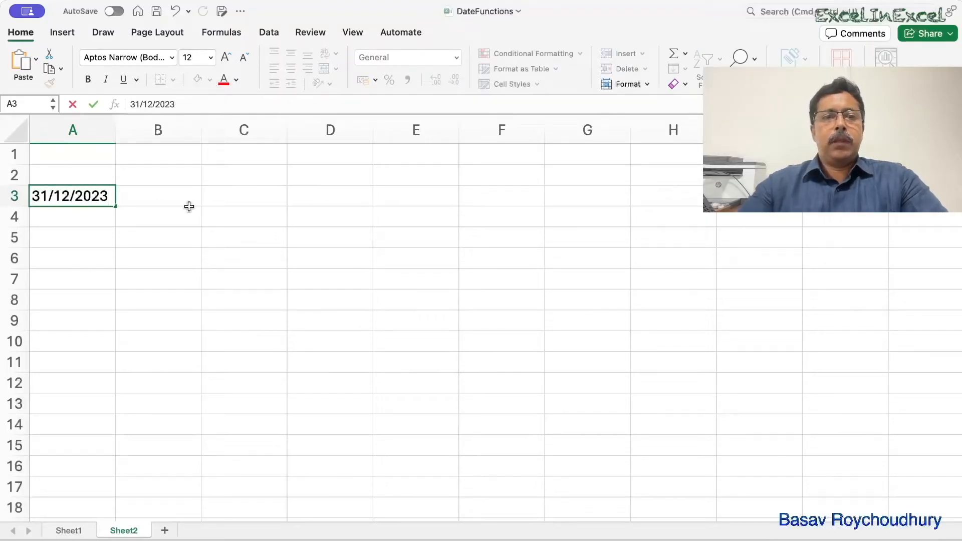
left_click(188, 199)
double_click(115, 130)
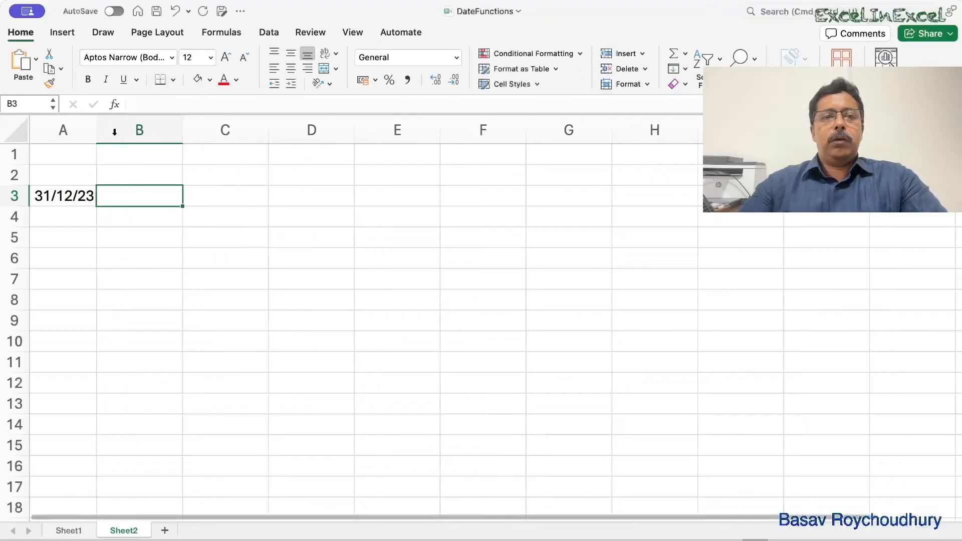
left_click_drag(96, 129, 142, 129)
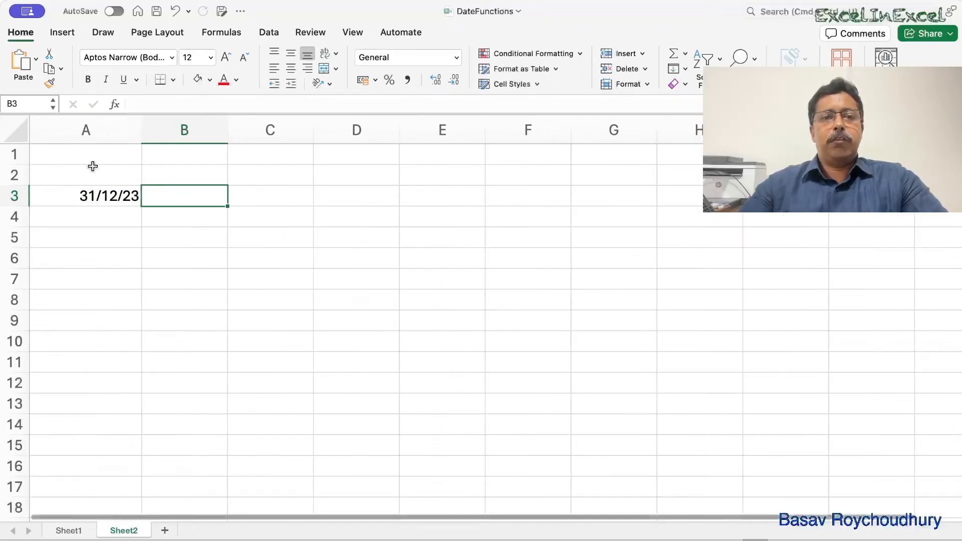
- Format the date in cell A3 to display a four-digit year, as dd/mm/yyyy
left_click(88, 195)
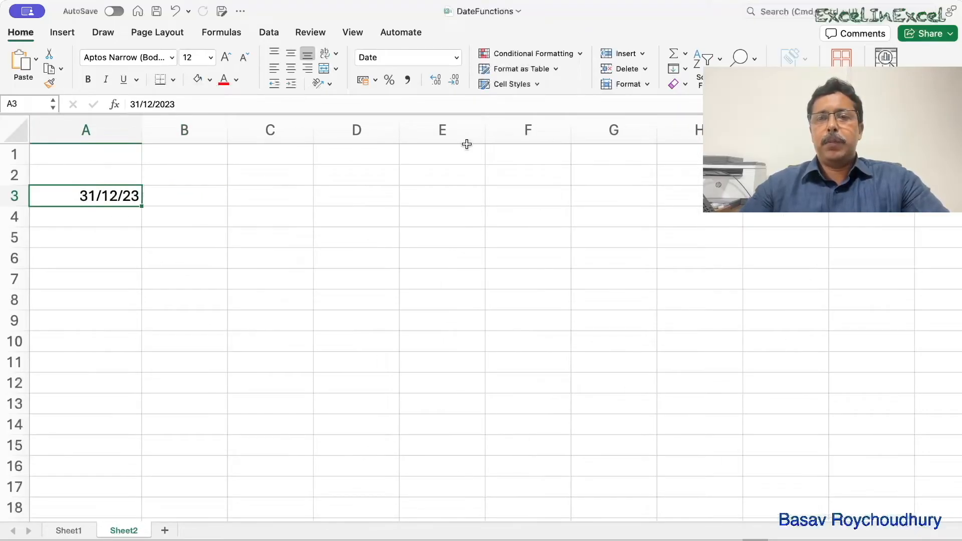
left_click(648, 83)
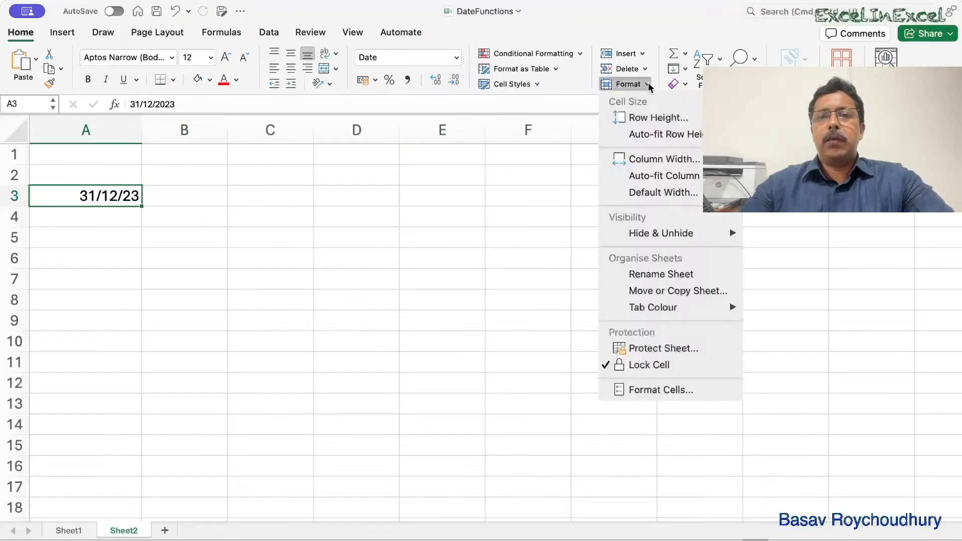
left_click(647, 388)
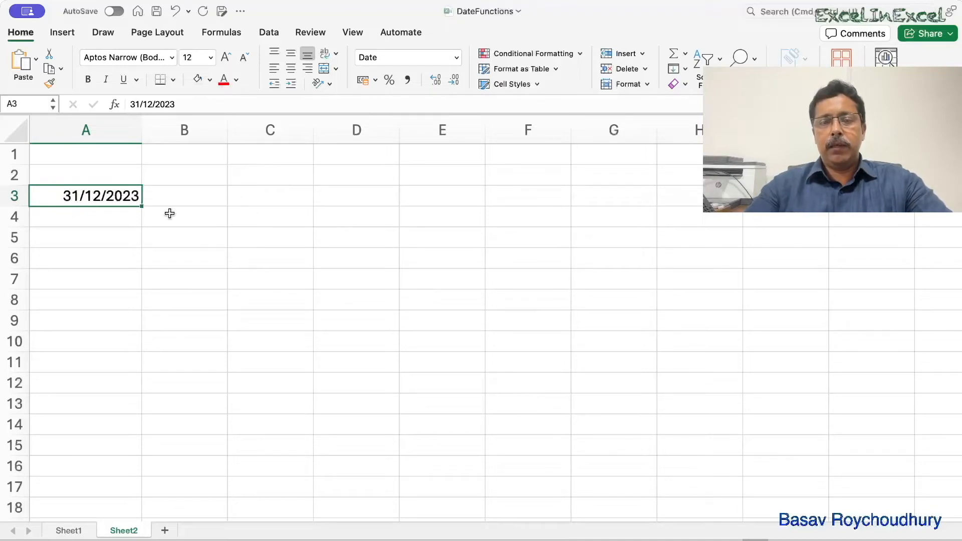
- Move the date from A3 to B3 and enter the label "Sample Date" in A3
key("super+y")
type("Sampe")
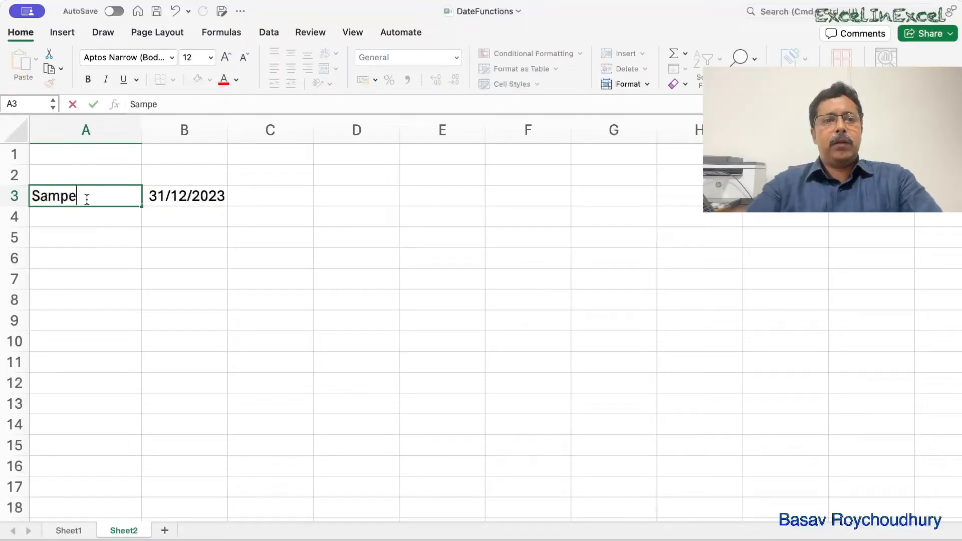
key("BackSpace")
type("le Date")
key("Return")
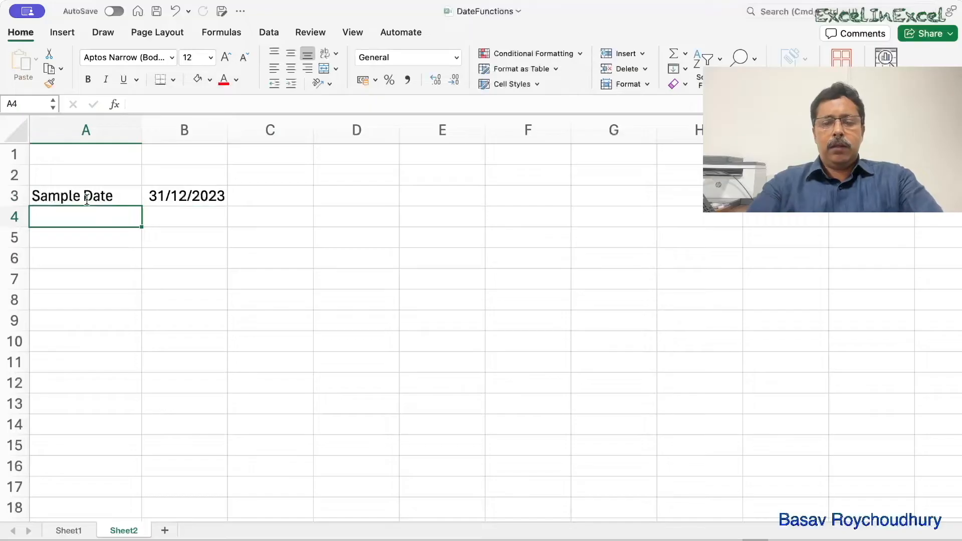
- Enter the label "Today" in A4 and the formula =TODAY() in B4
type("Today")
key("Tab")
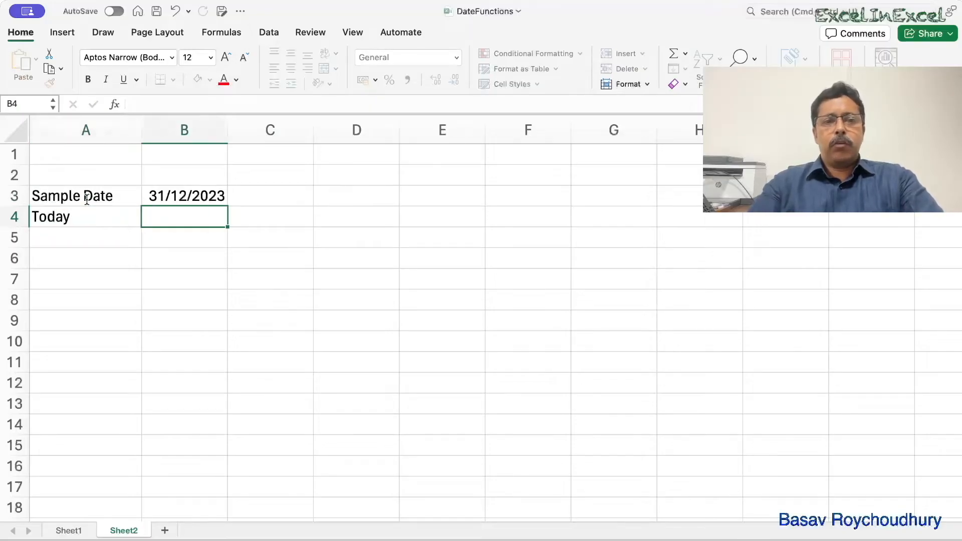
type("=")
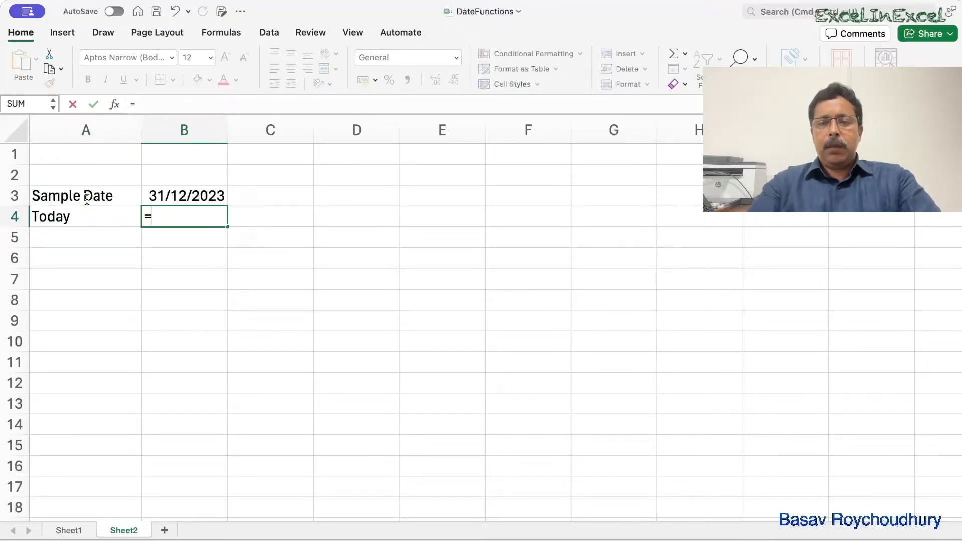
type("to")
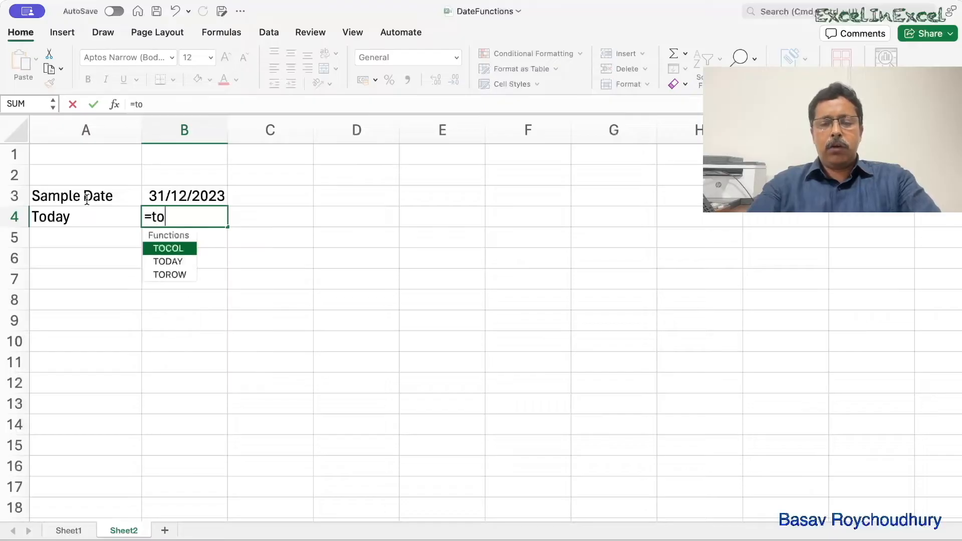
type("day")
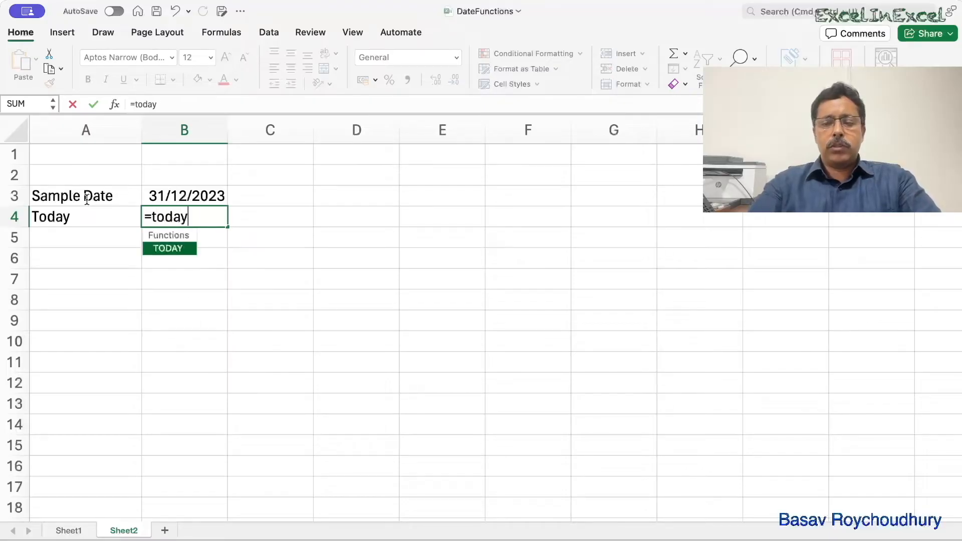
type("()")
key("Return")
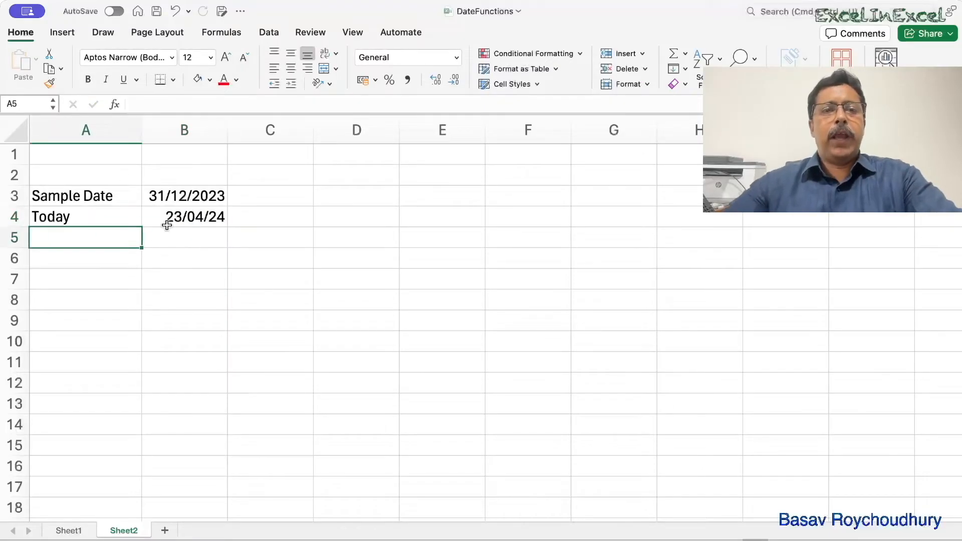
- Copy the date format of cell B3 onto cell B4
left_click(167, 195)
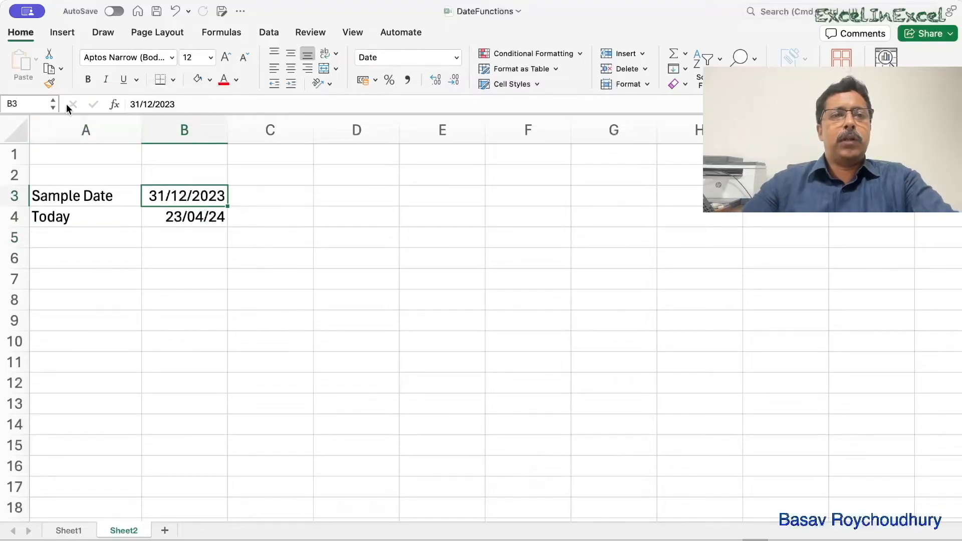
left_click(49, 84)
left_click(150, 210)
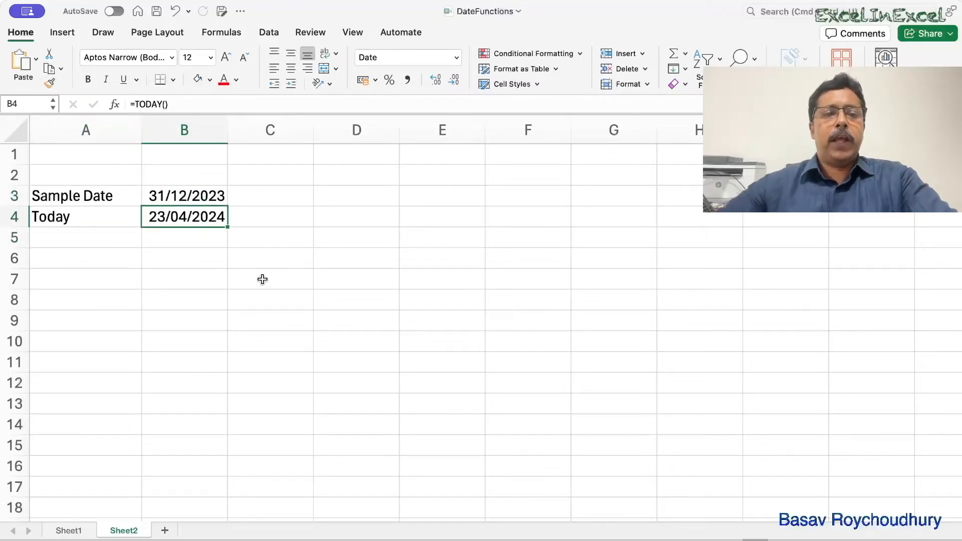
- Inspect the formula behind today's date in cell B4 without changing it
double_click(178, 221)
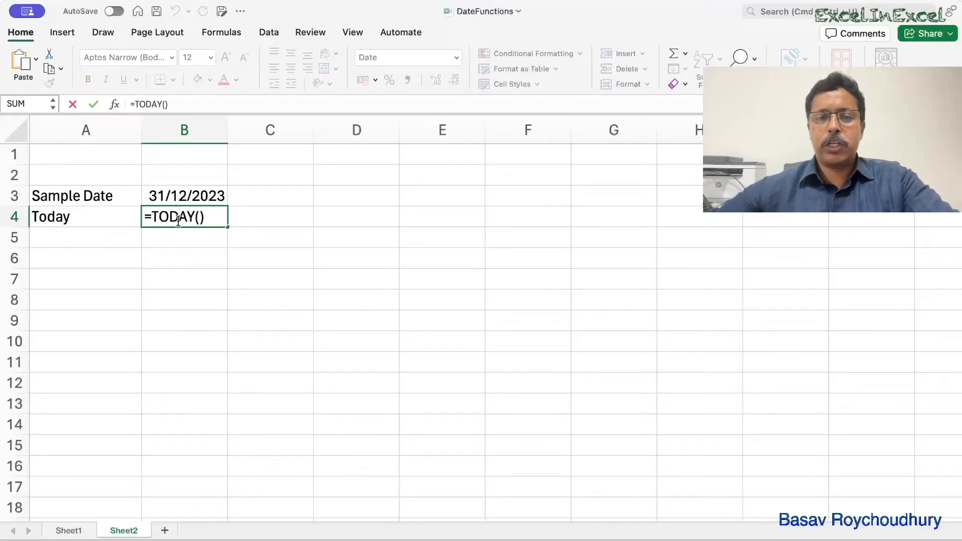
key("Return")
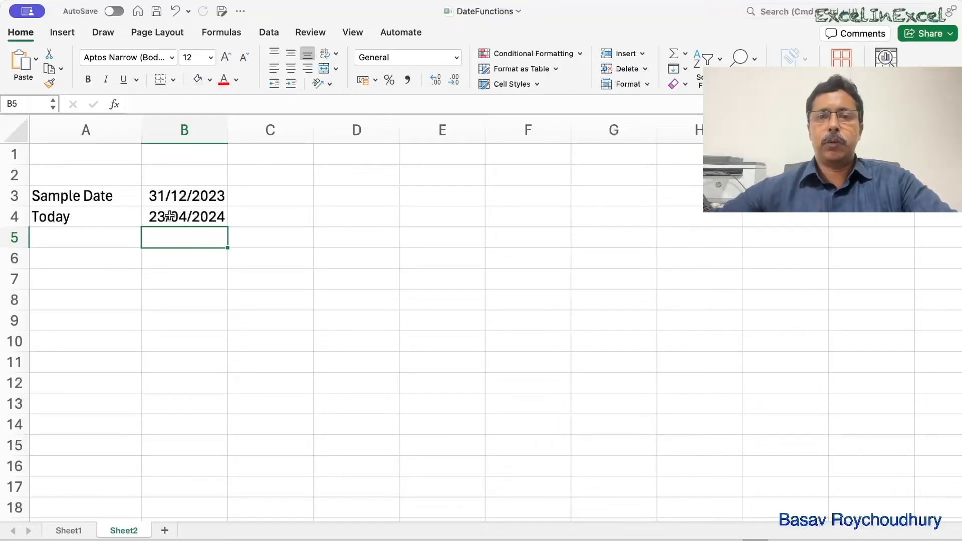
double_click(171, 215)
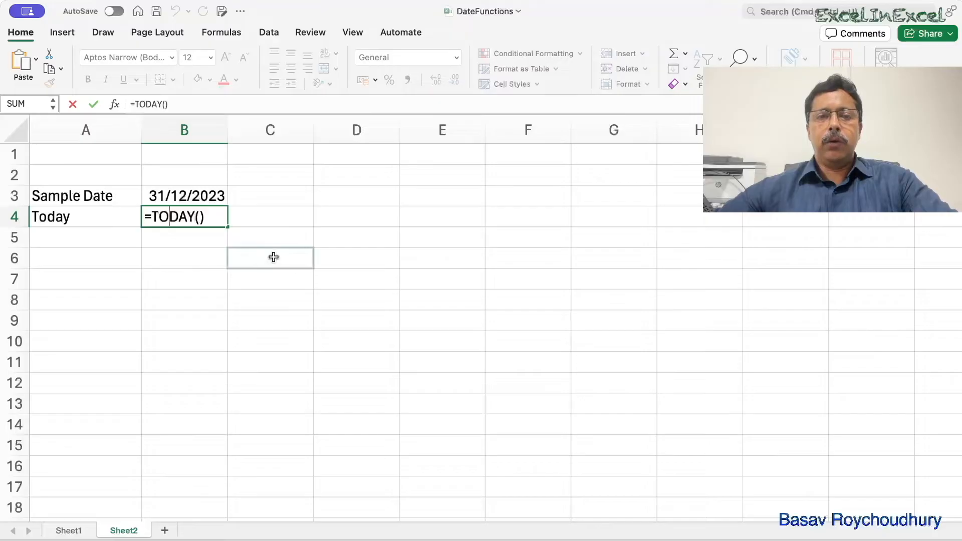
left_click(272, 252)
- Enter the column headings "Year", "Month" and "Day" in cells C2, D2 and E2
left_click(267, 175)
type("Year")
key("BackSpace")
type("r")
key("Tab")
type("Month")
key("Tab")
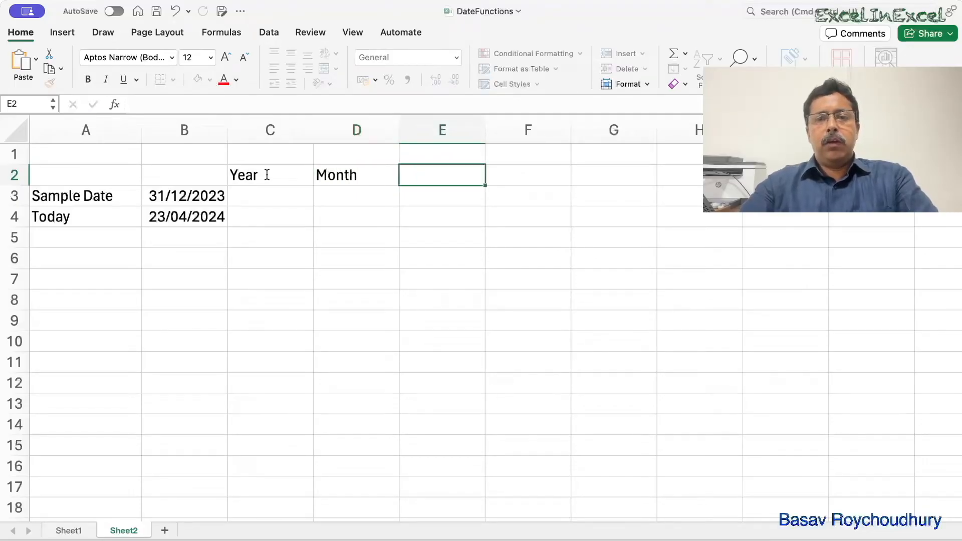
type("Dat")
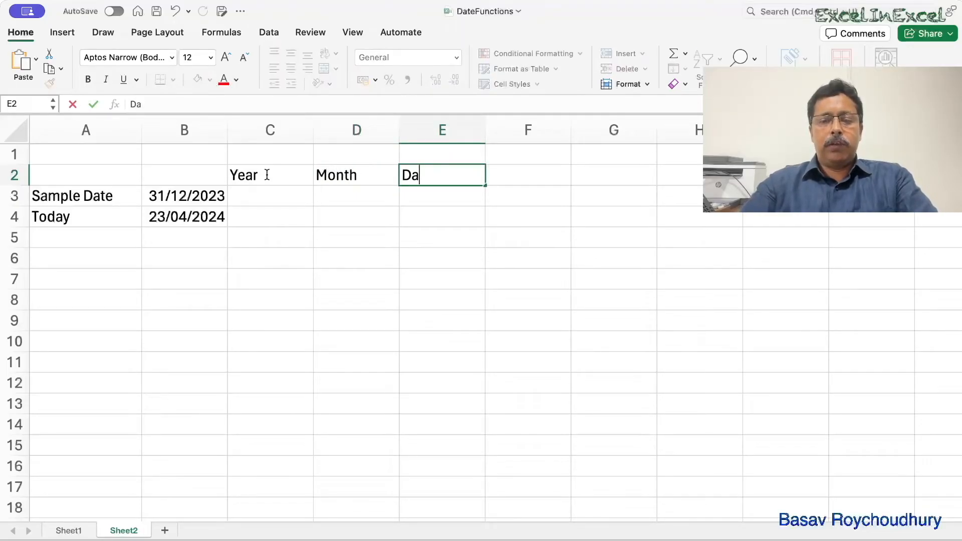
key("Return")
- Extract the sample date's year with =YEAR(B3) in C3 and fill the formula down to C4
type("=yea")
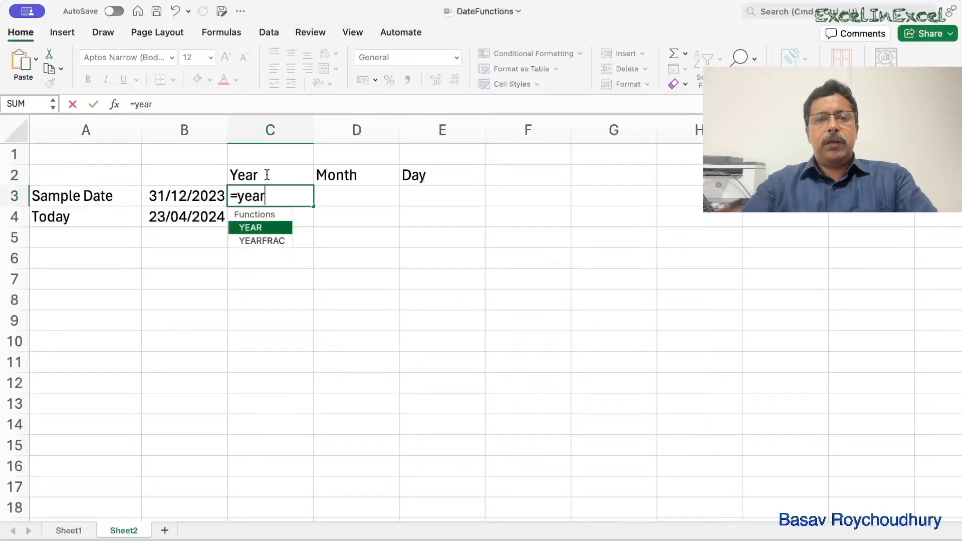
type("r")
key("Tab")
left_click(193, 195)
type(")")
key("Return")
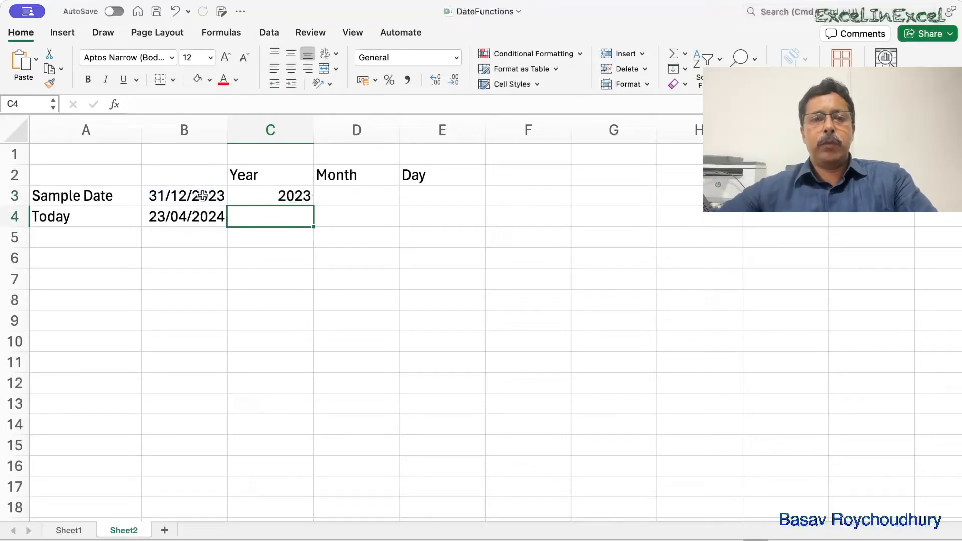
left_click(302, 198)
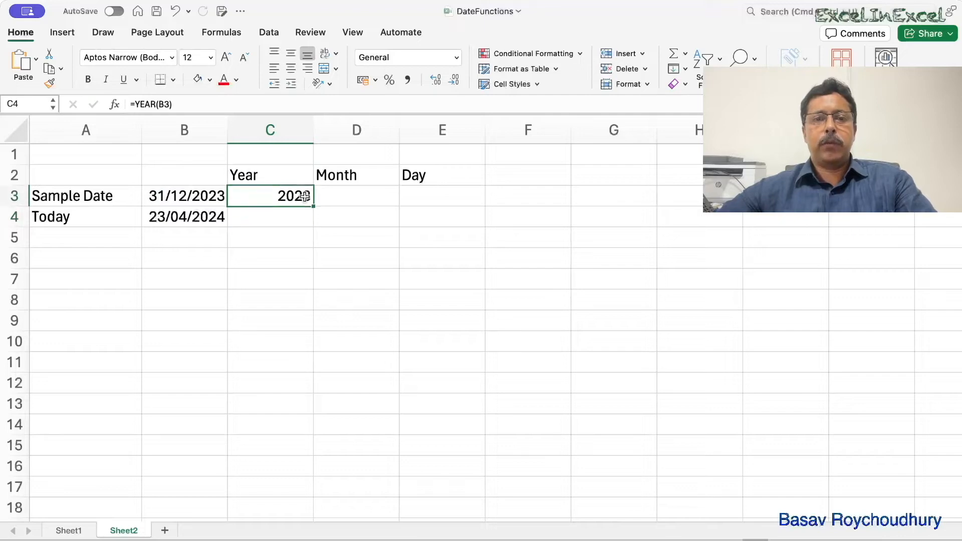
left_click_drag(312, 206, 313, 224)
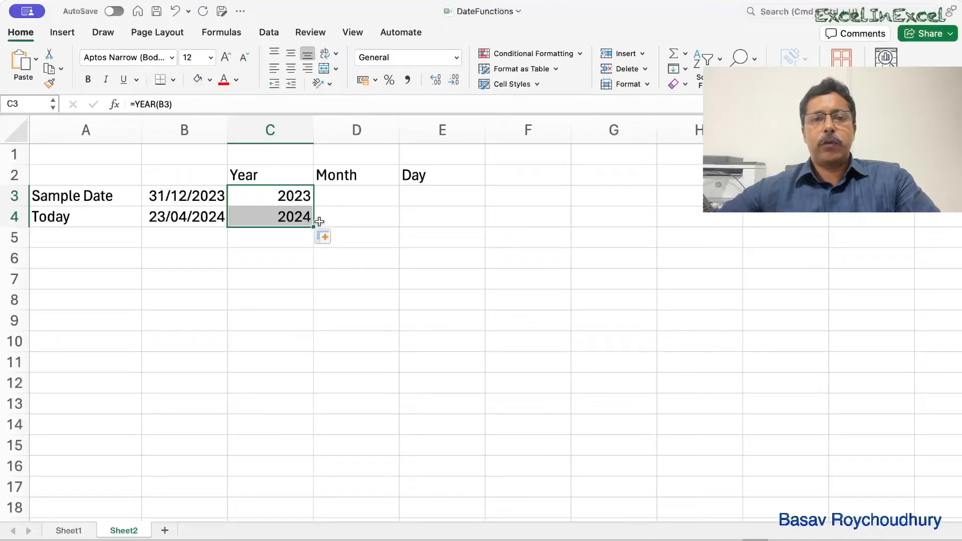
- Extract the sample date's month with =MONTH(B3) in D3 and fill the formula down to D4
left_click(372, 197)
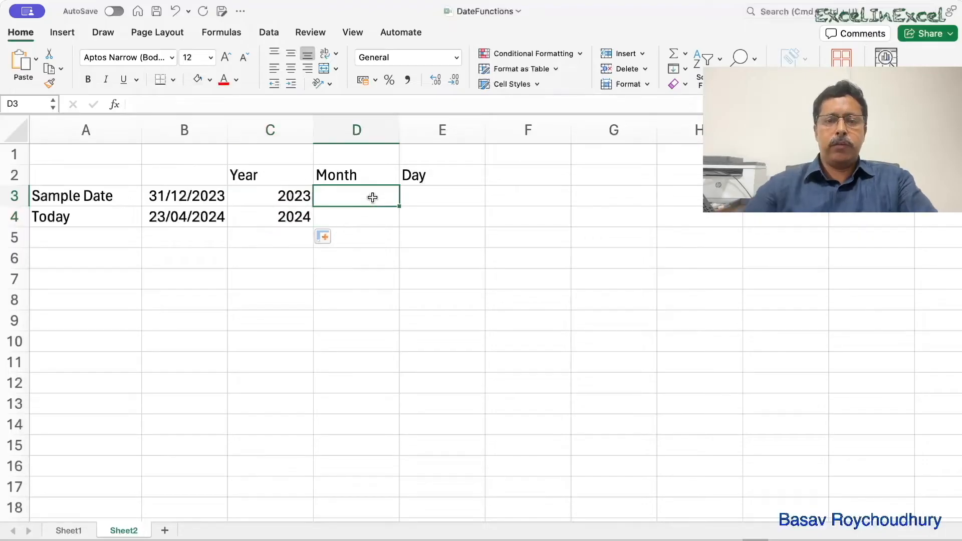
type("=mon")
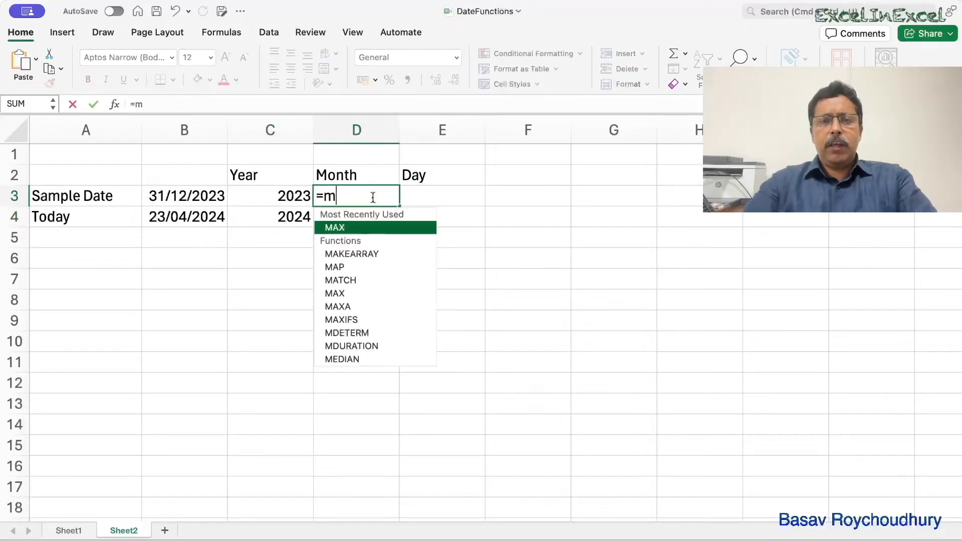
key("Tab")
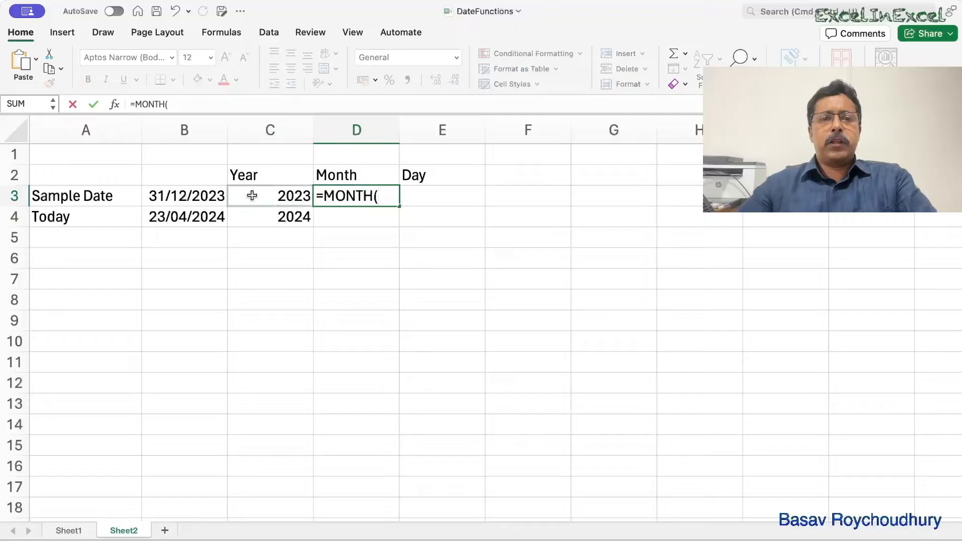
left_click(200, 199)
type(")")
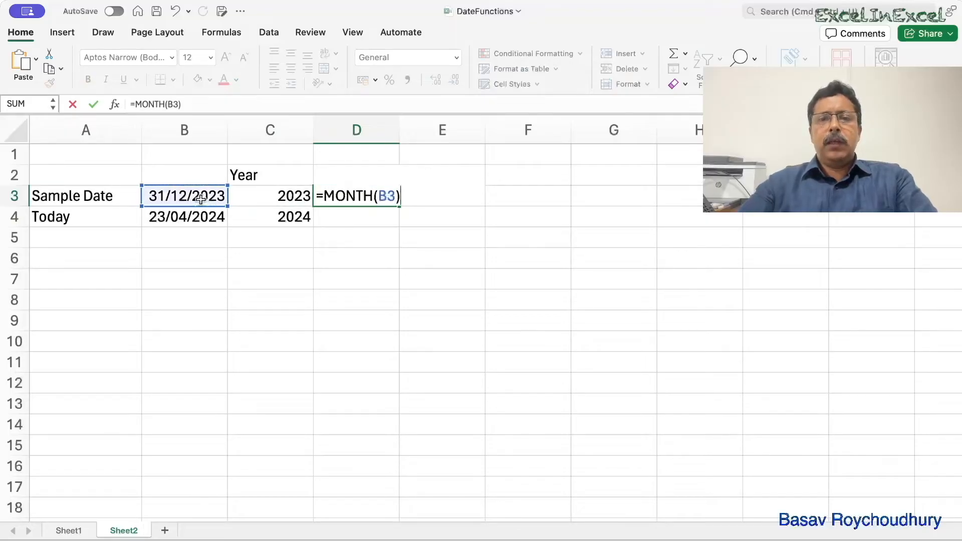
key("Return")
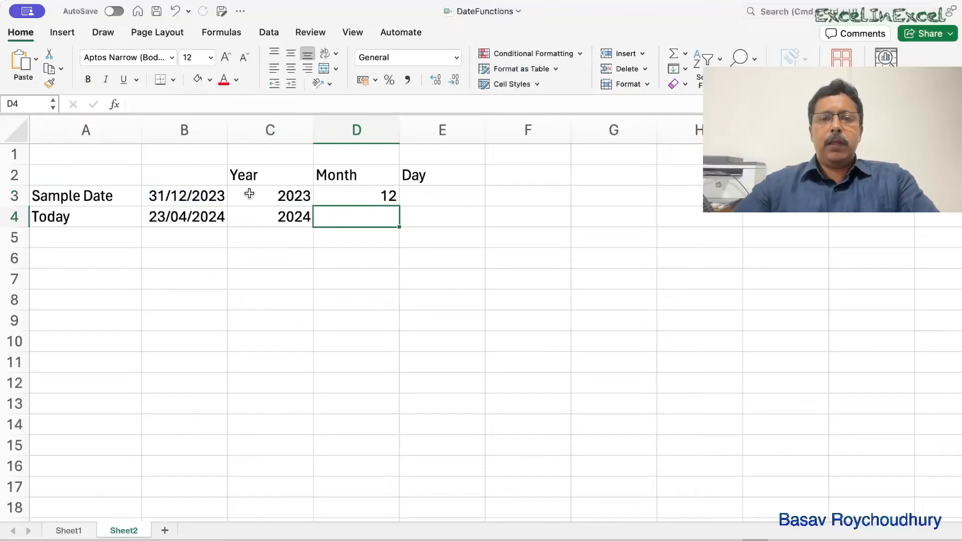
left_click(368, 201)
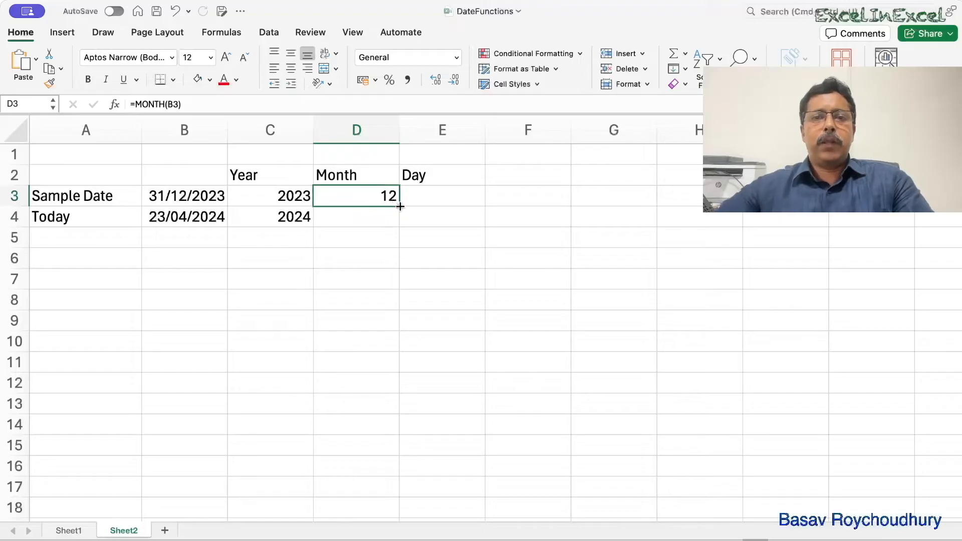
left_click_drag(400, 205, 399, 225)
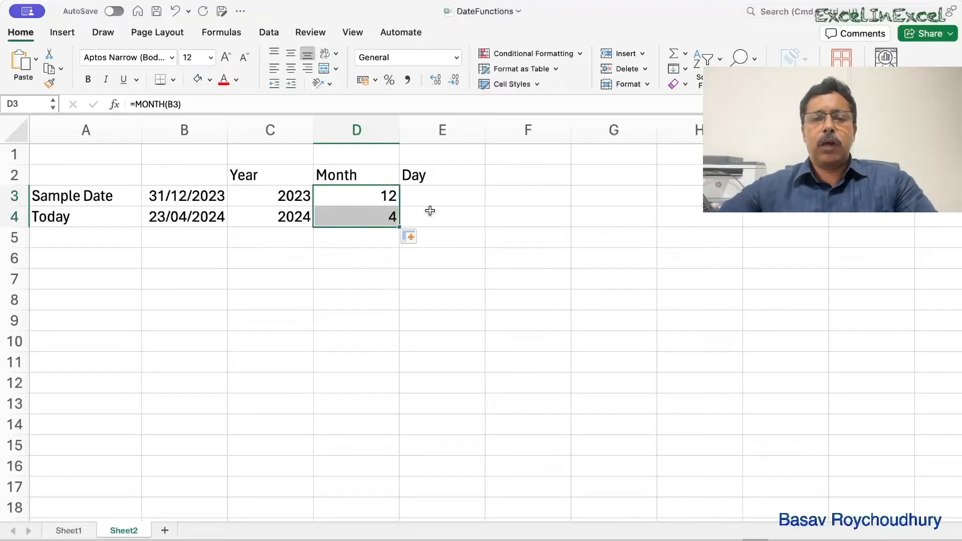
- Extract the sample date's day with =DAY(B3) in E3 and fill the formula down to E4
left_click(426, 192)
type("=day")
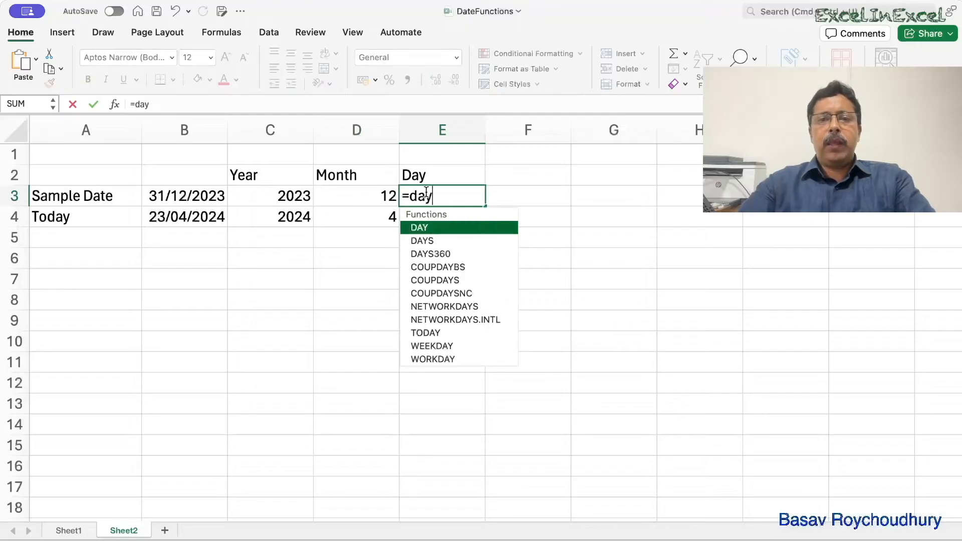
key("Tab")
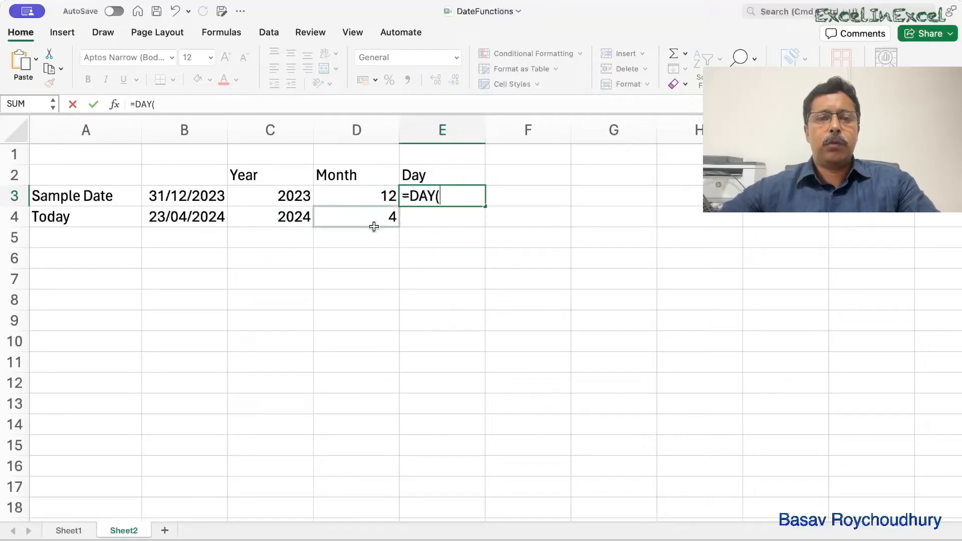
left_click(184, 196)
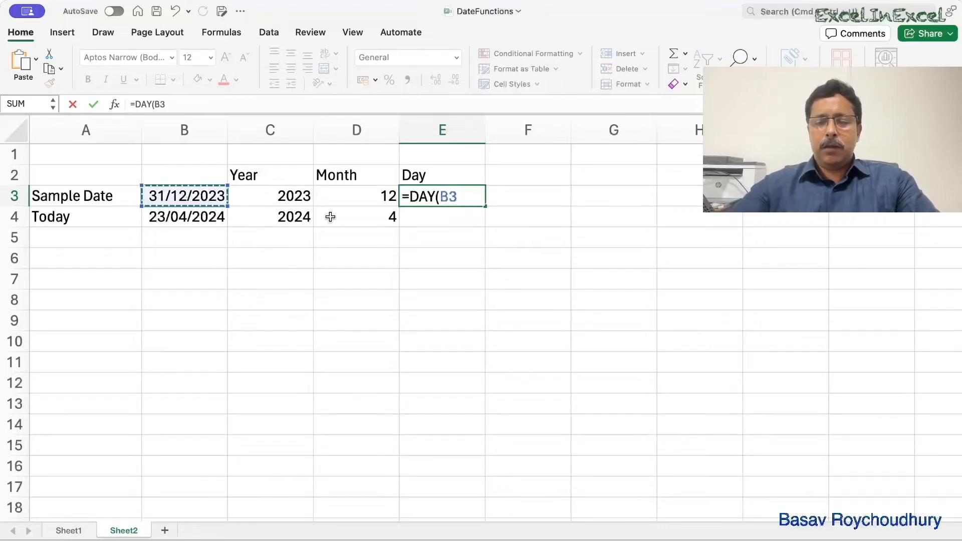
type(")")
key("Return")
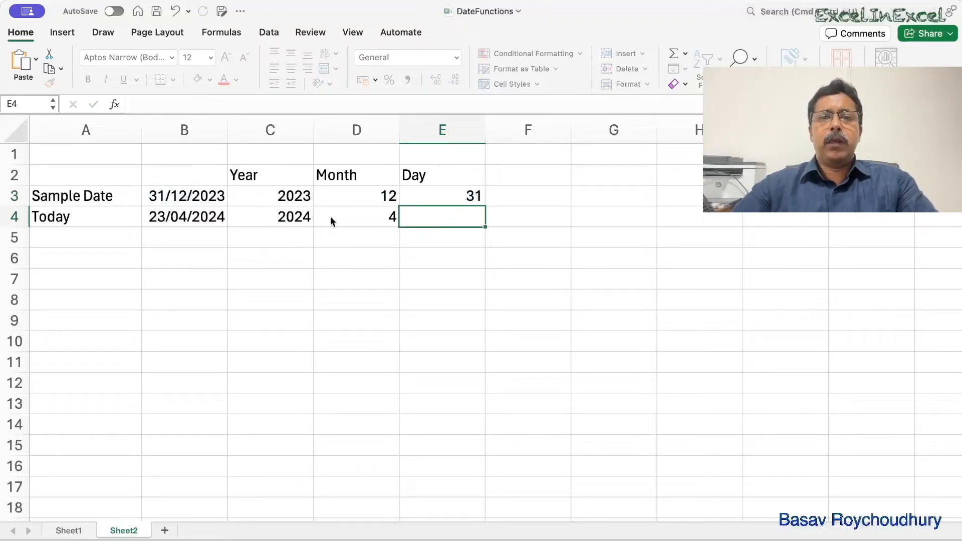
left_click(467, 196)
left_click_drag(486, 204, 487, 225)
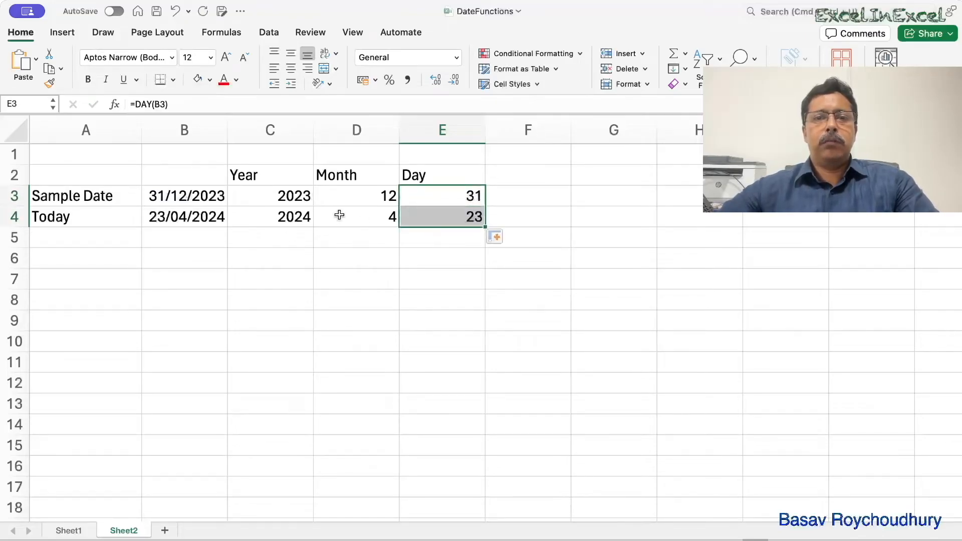
- Enter the column heading "Day of Week" in cell F2
left_click(536, 179)
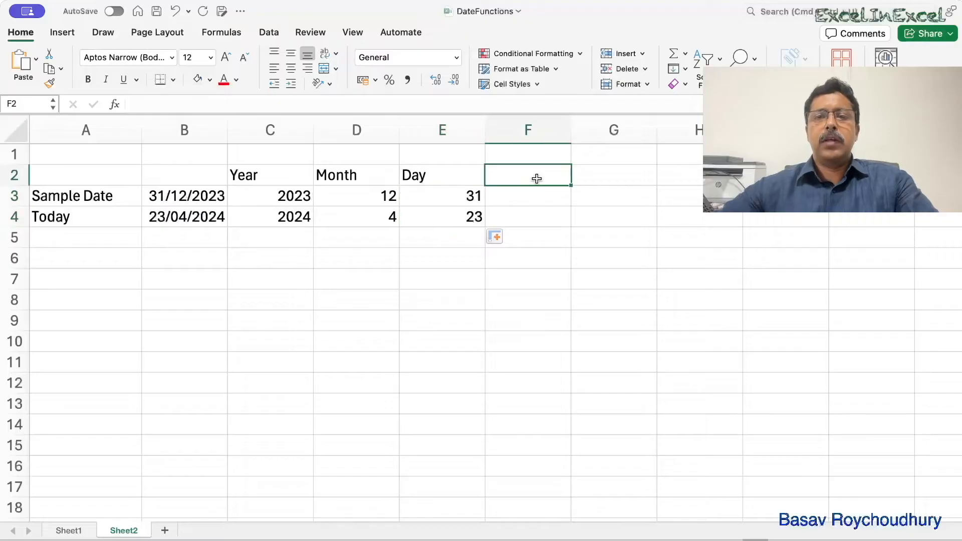
type("Day")
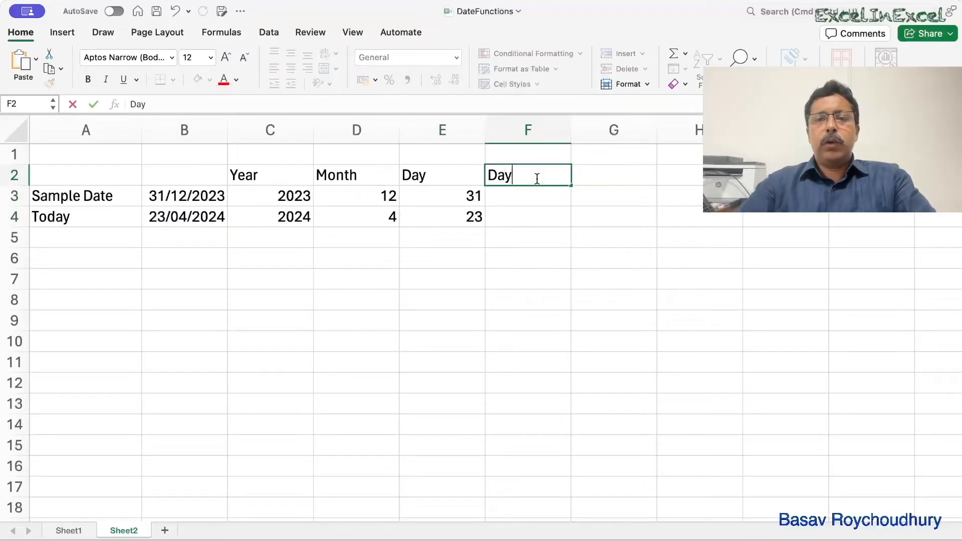
type(" of W")
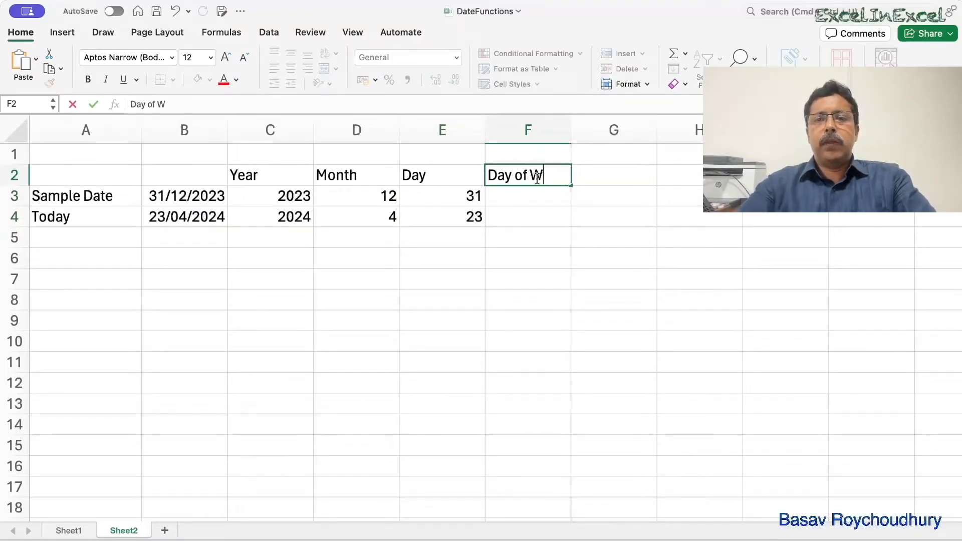
type("k")
key("BackSpace")
type("ee")
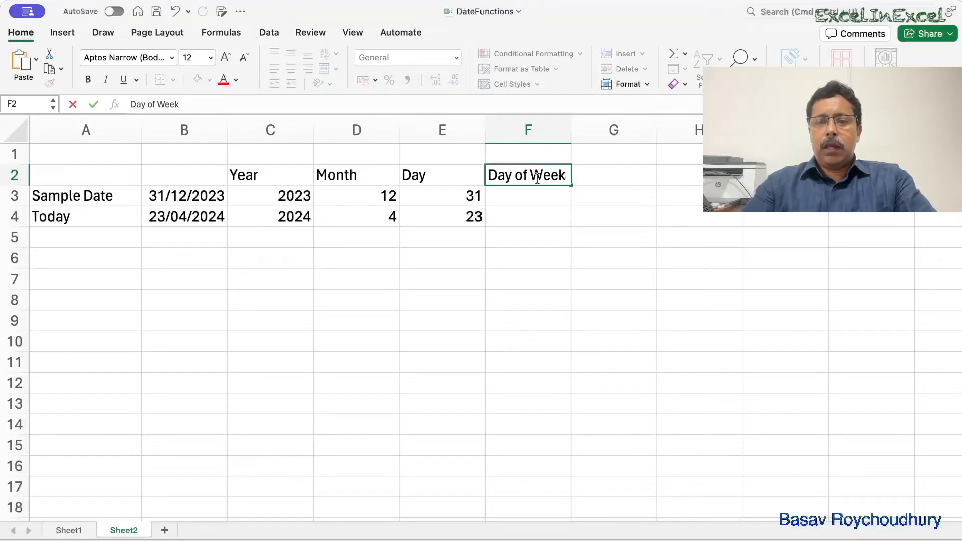
type("k")
key("Return")
- Get the sample date's day of the week with =WEEKDAY(B3) in F3 and fill the formula down to F4
type("=week")
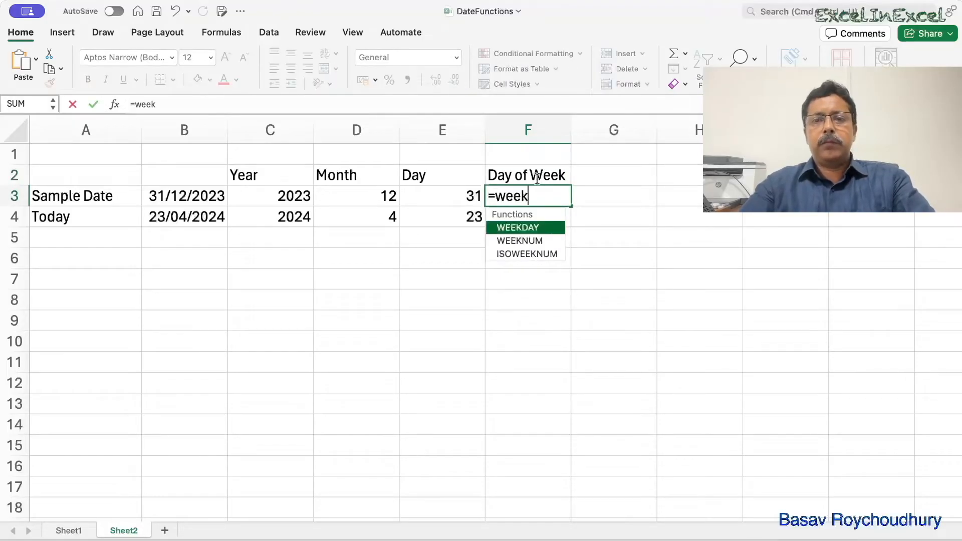
key("Tab")
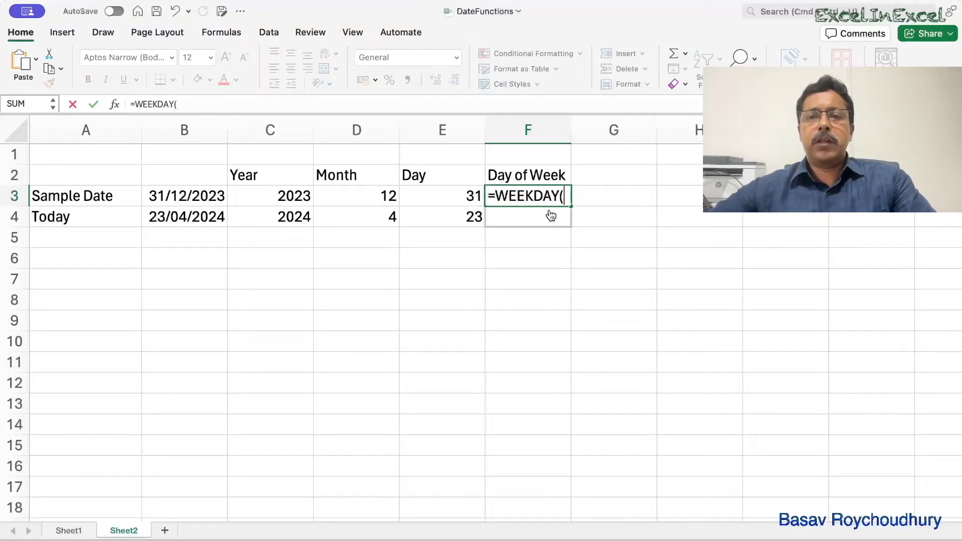
left_click(209, 197)
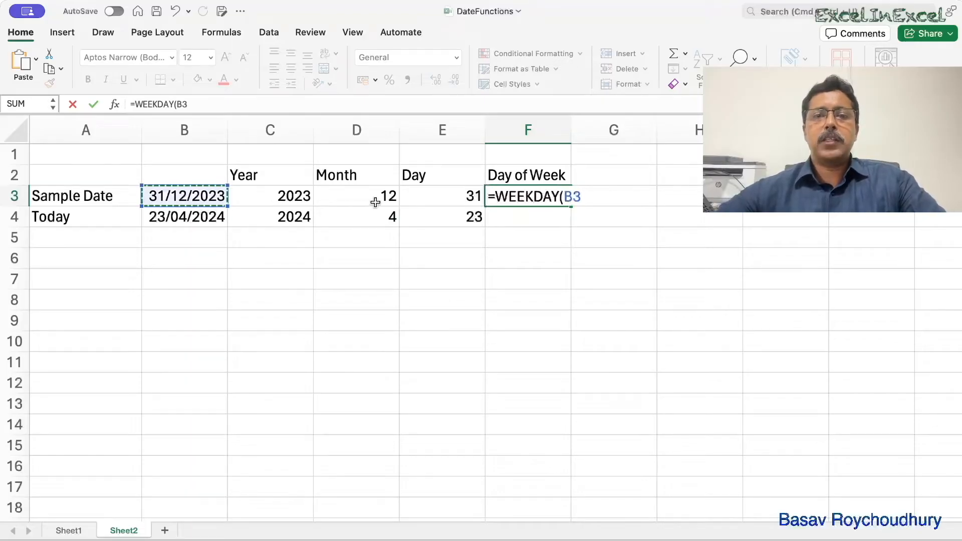
type(",")
key("BackSpace")
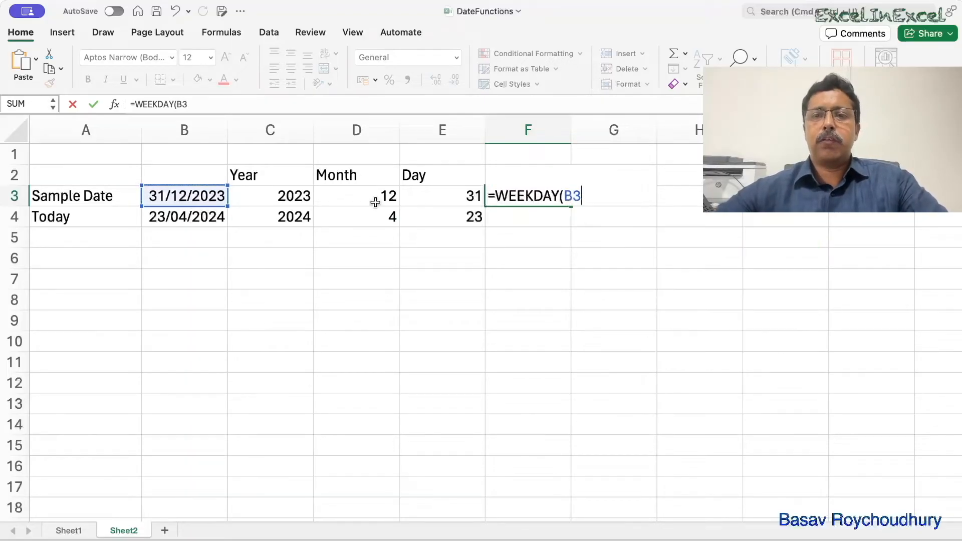
type(")")
key("Return")
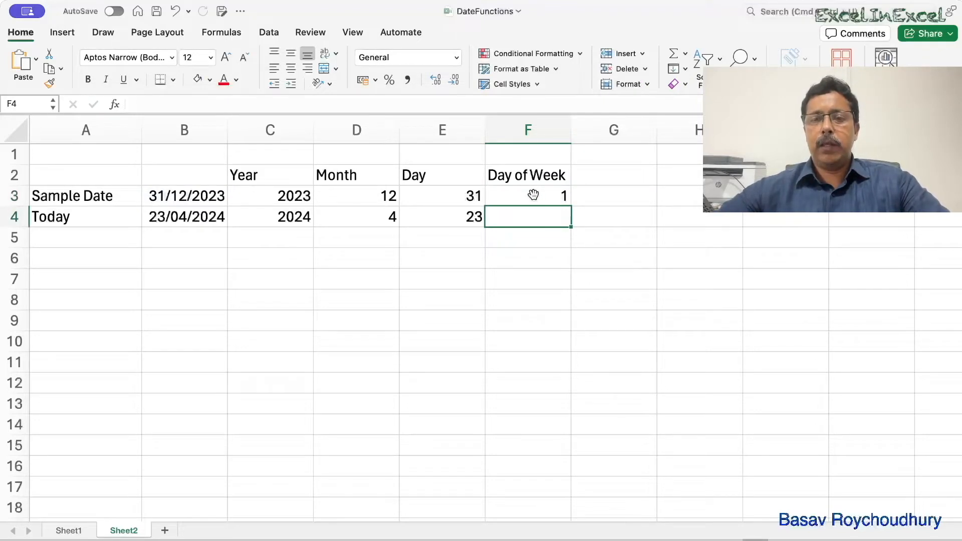
left_click(533, 195)
left_click_drag(574, 207, 572, 224)
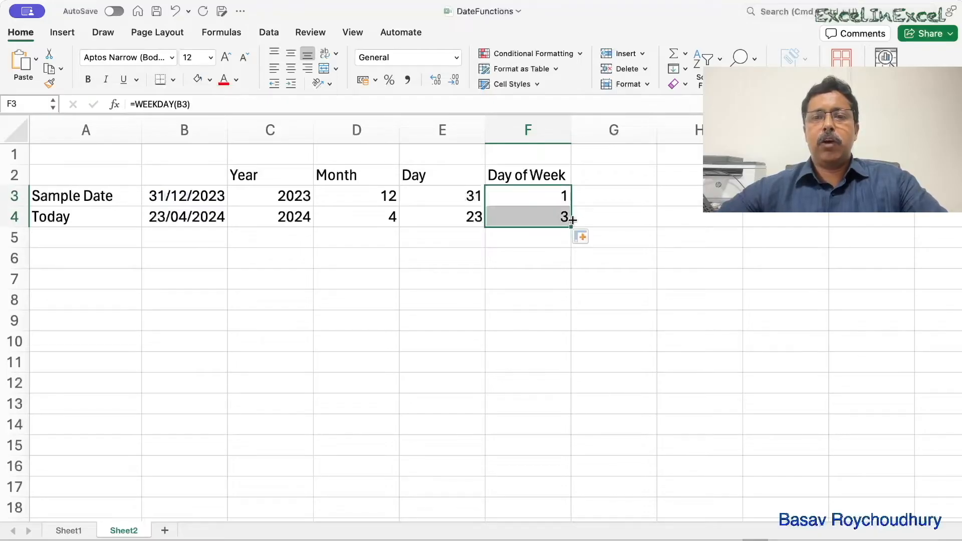
- Add return type 1, Sunday as 1 to Saturday as 7, to the WEEKDAY formula in F3 and fill it down to F4
left_click(524, 196)
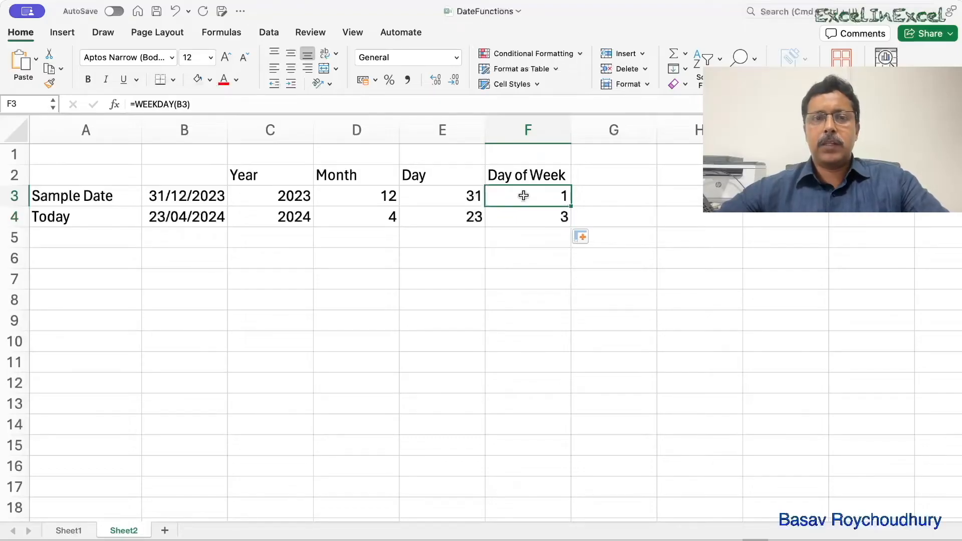
double_click(523, 195)
left_click(581, 197)
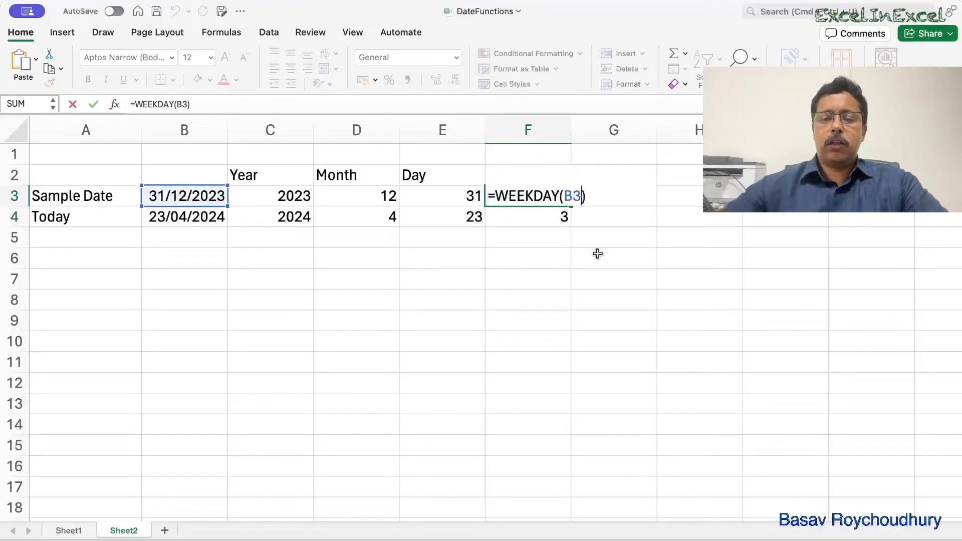
type(",")
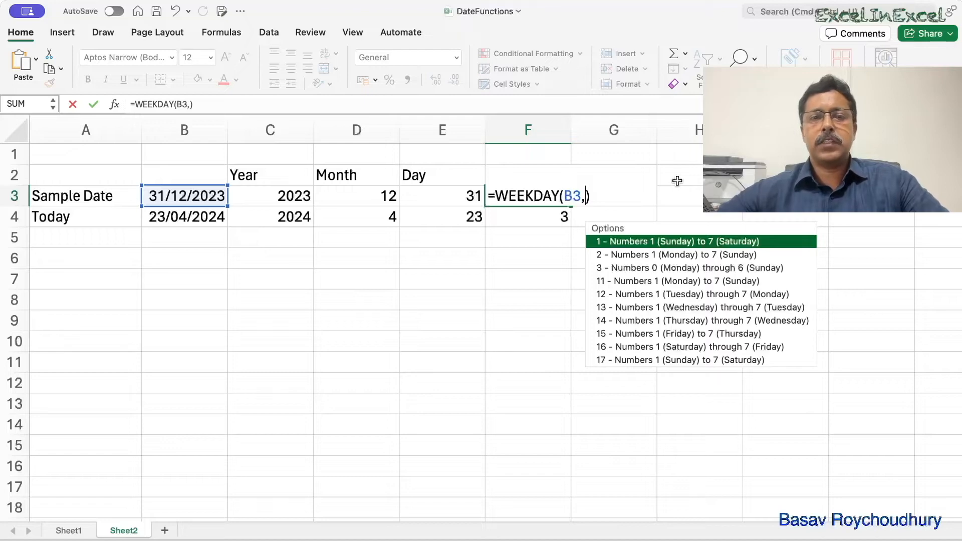
double_click(624, 242)
key("Return")
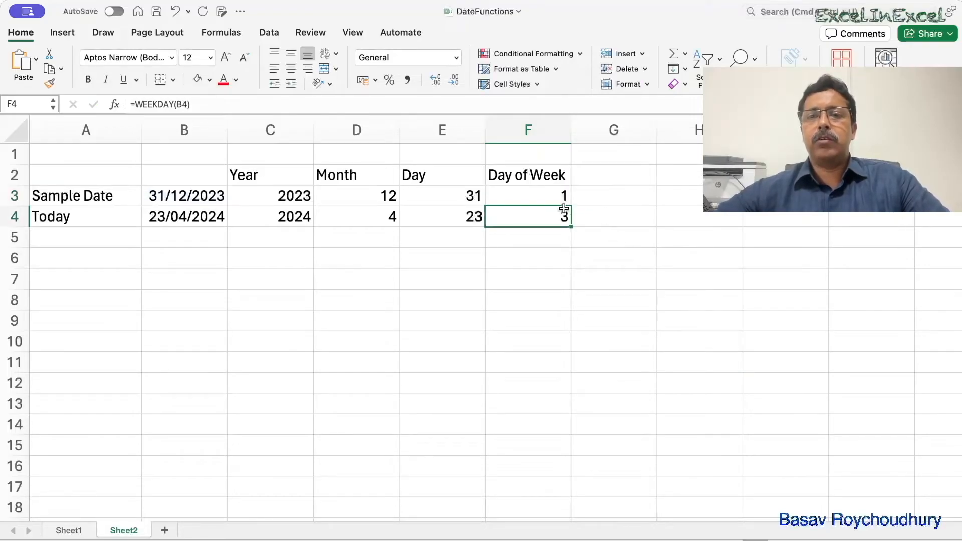
left_click(550, 197)
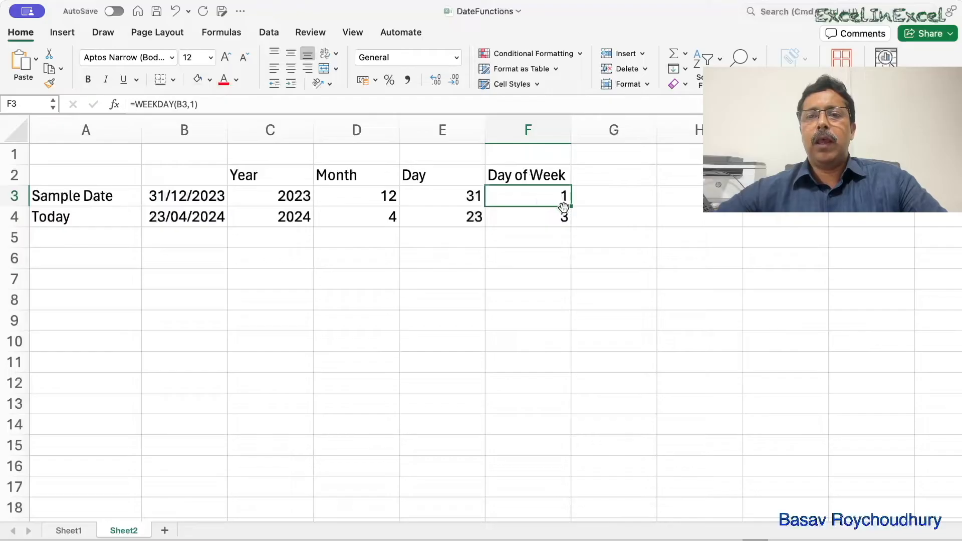
left_click_drag(572, 207, 572, 221)
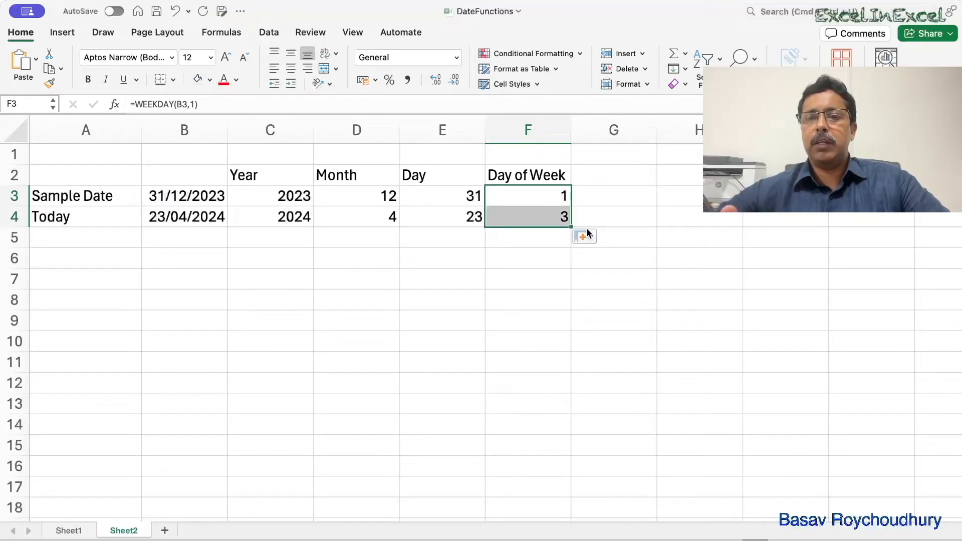
- Change the WEEKDAY return type in F3 to 2, numbering Monday as 1 to Sunday as 7
double_click(550, 195)
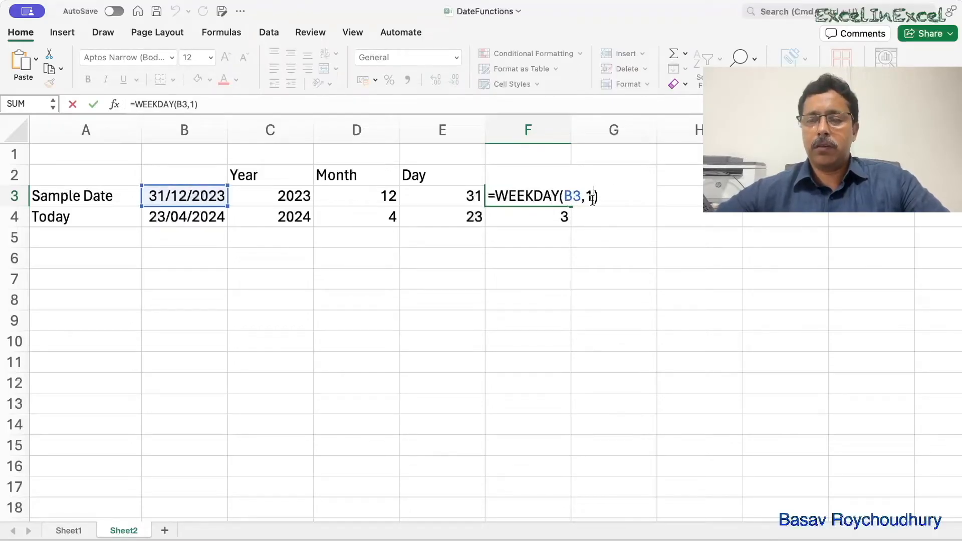
left_click(592, 199)
key("BackSpace")
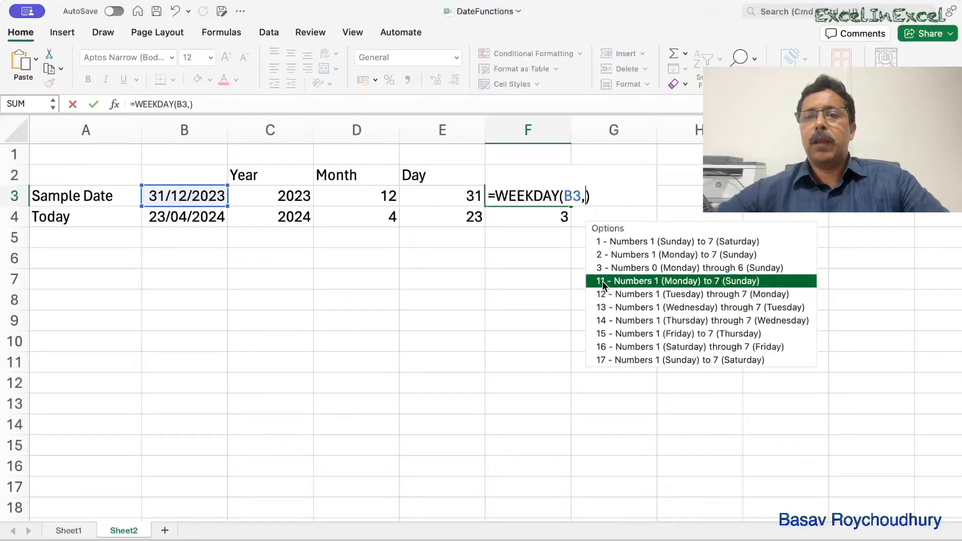
double_click(602, 254)
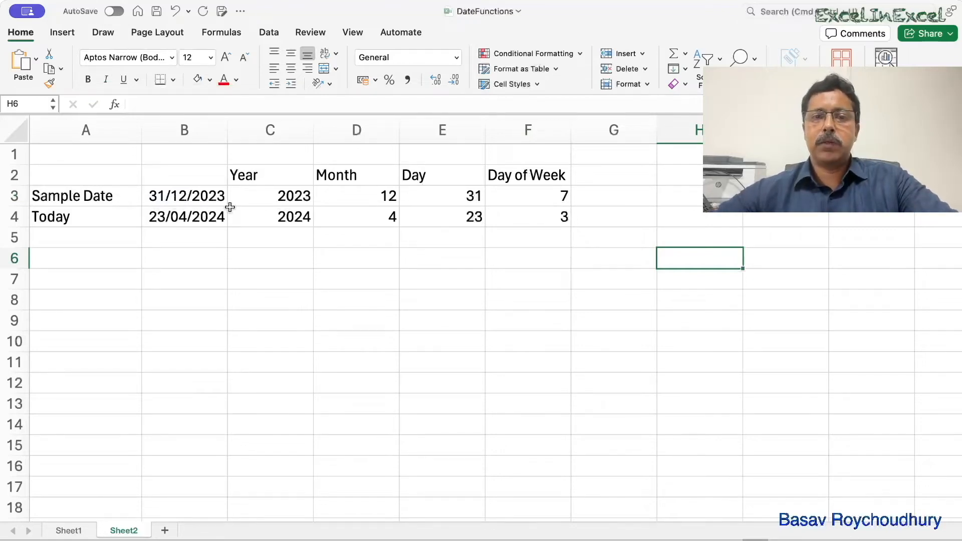
- Remove the return type from the formula in F3, leaving =WEEKDAY(B3), and fill it down to F4
left_click(548, 196)
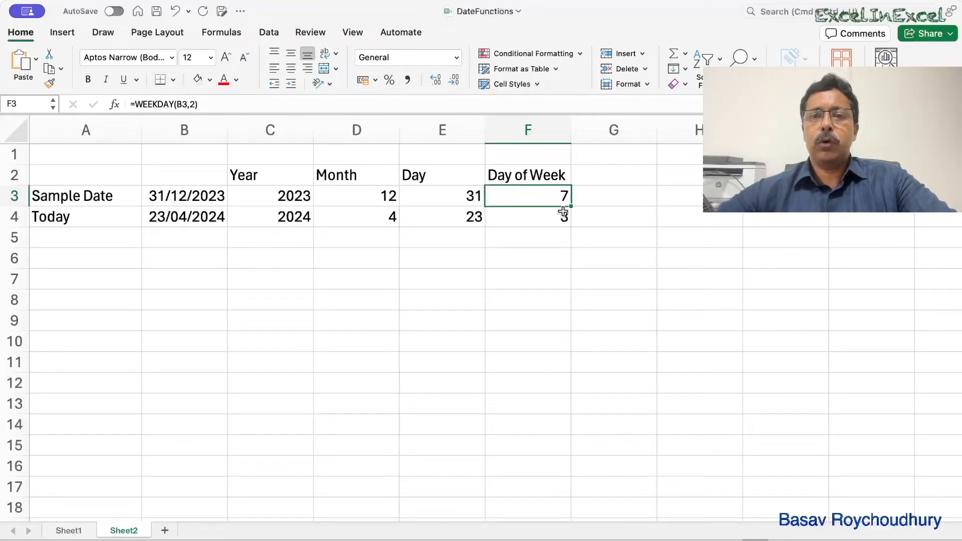
double_click(542, 197)
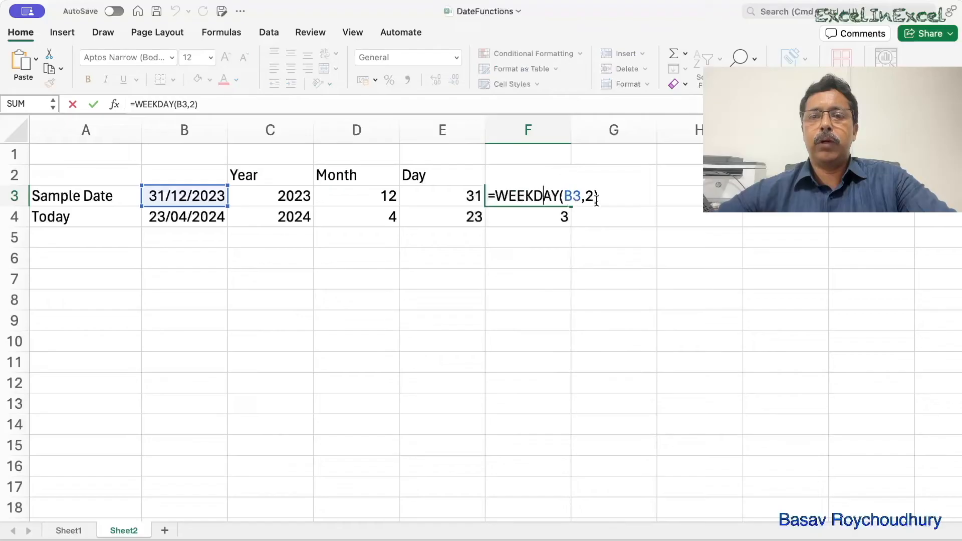
key("BackSpace")
key("BackSpace")
key("Return")
left_click(562, 194)
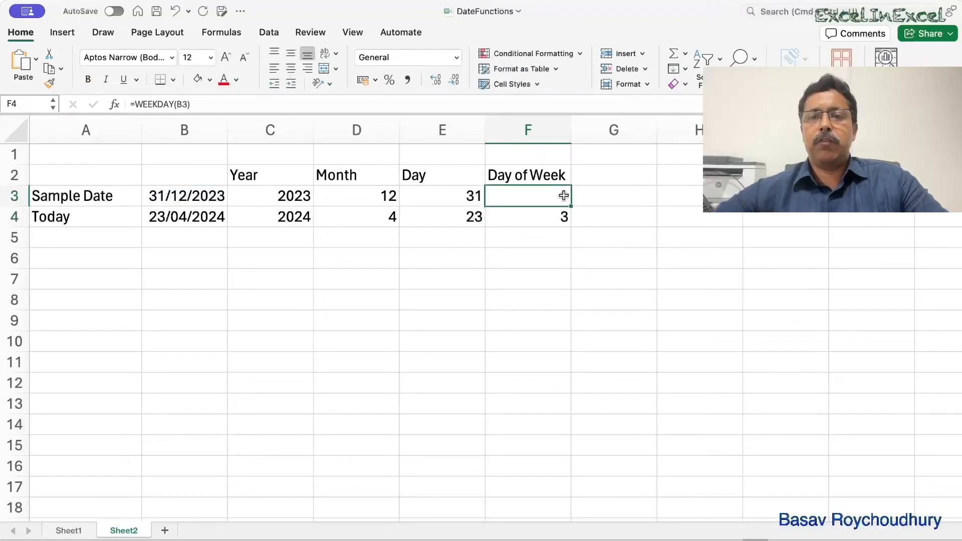
left_click_drag(572, 206, 571, 225)
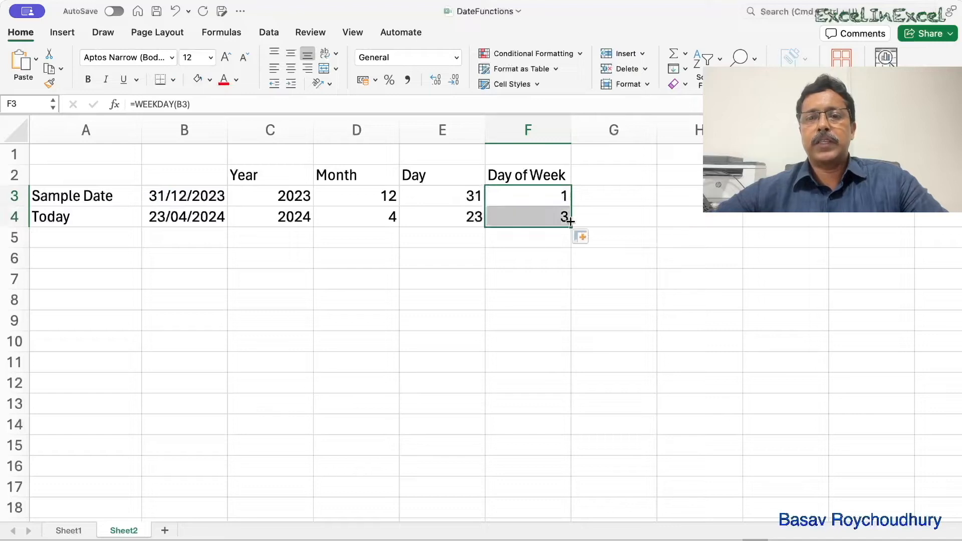
left_click(469, 305)
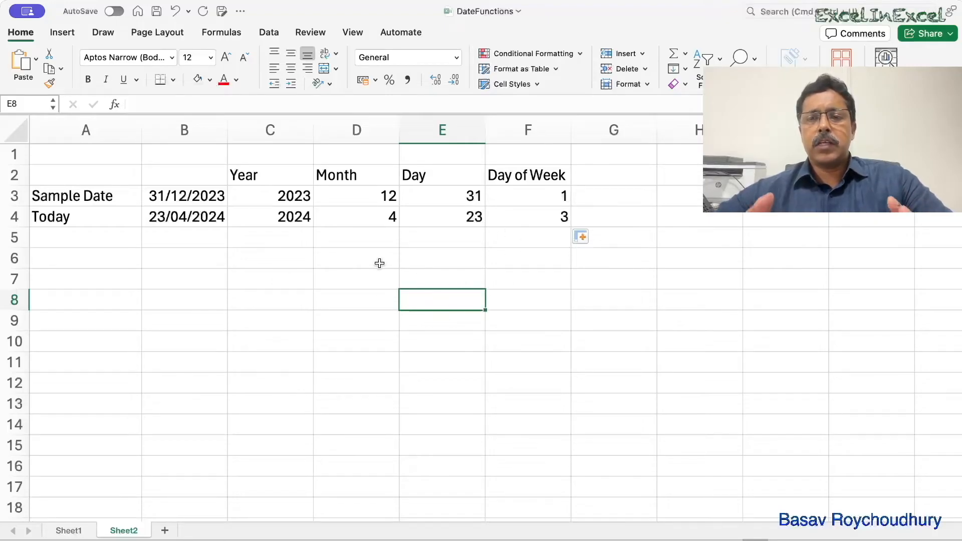
- Inspect the WEEKDAY formula in cell F3 without changing it
left_click(502, 194)
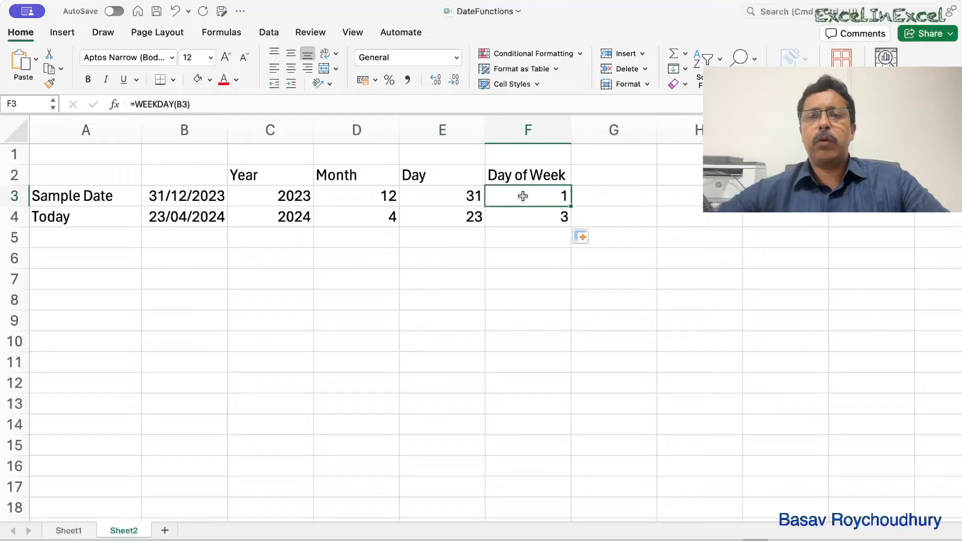
double_click(530, 196)
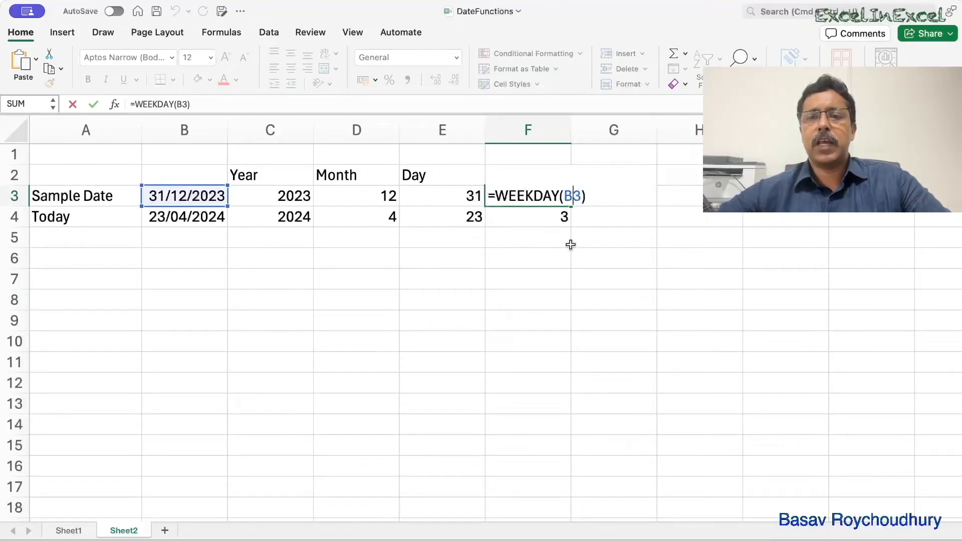
key("Escape")
left_click(489, 300)
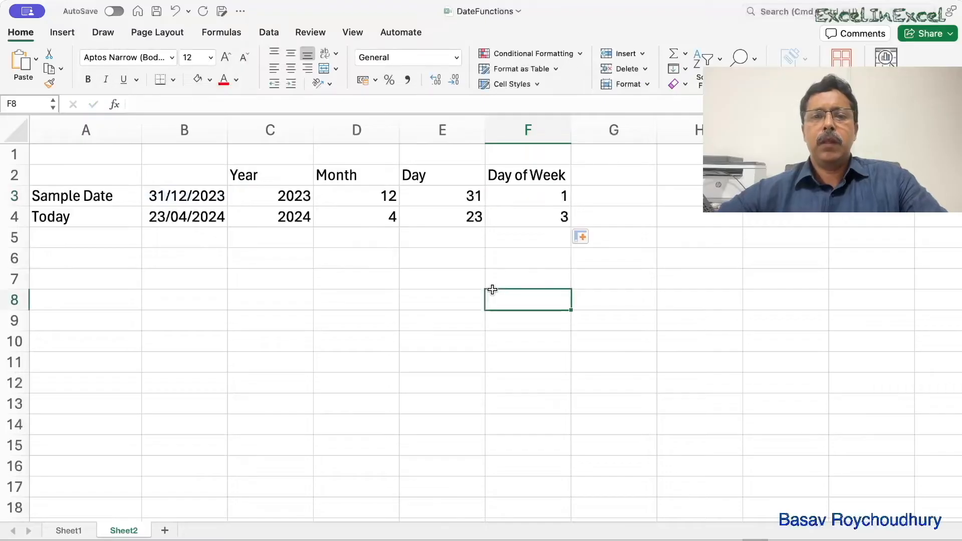
left_click(273, 279)
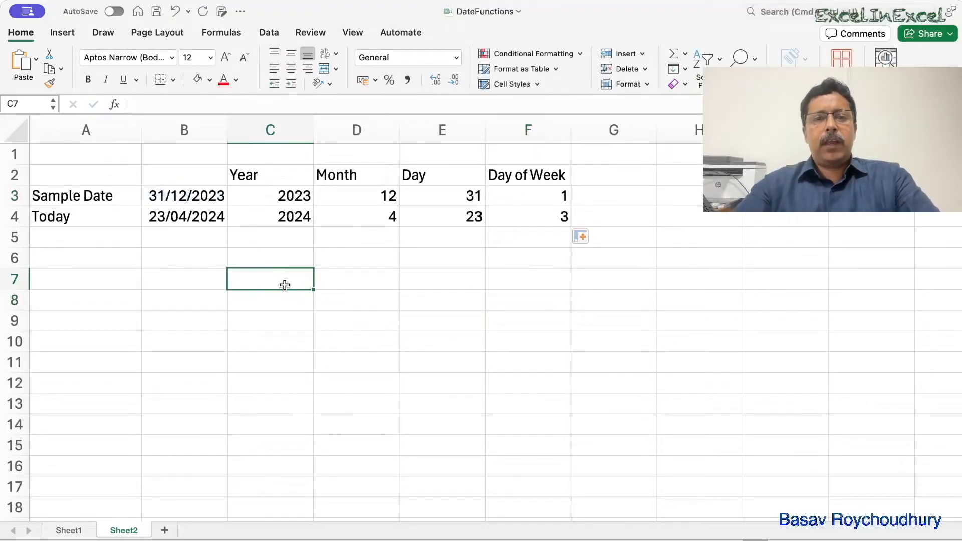
type("=toda")
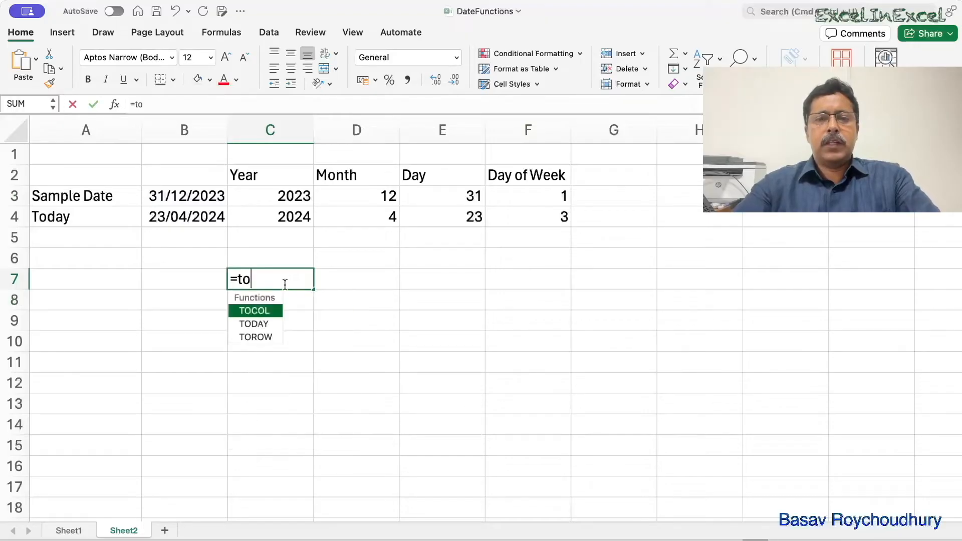
key("BackSpace")
key("BackSpace")
key("BackSpace")
key("Escape")
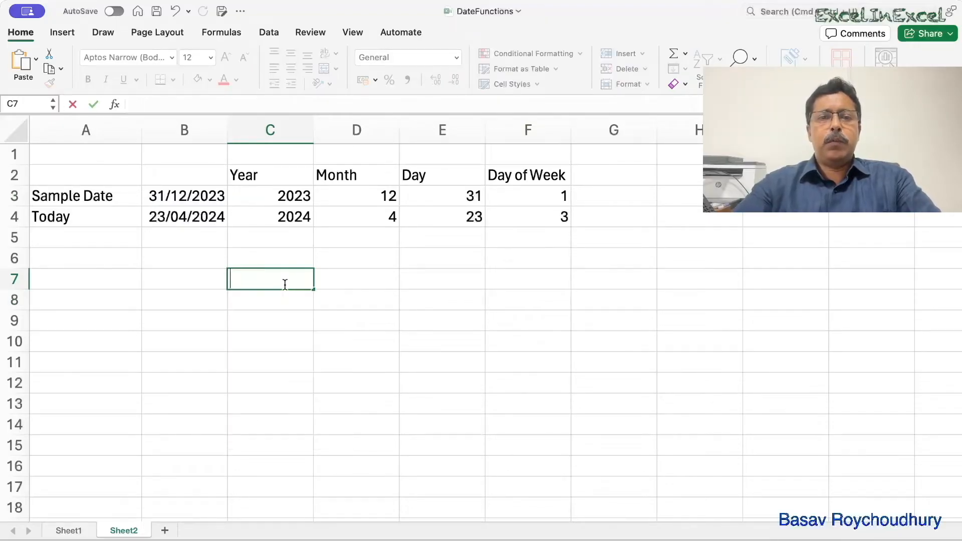
- Enter the date 31/12/2023 in cell C6 and apply the Number format to expose its serial number
left_click(294, 257)
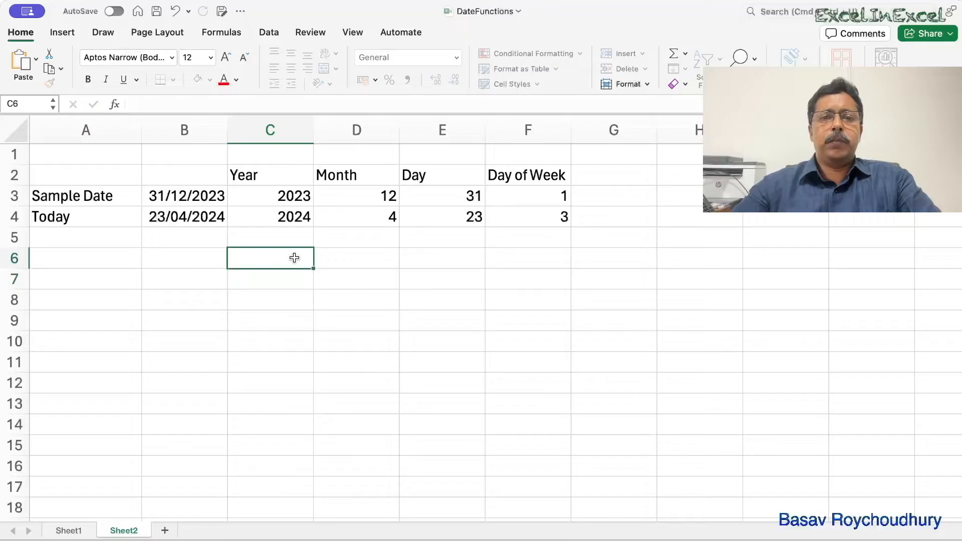
type("31/12/2023")
key("Return")
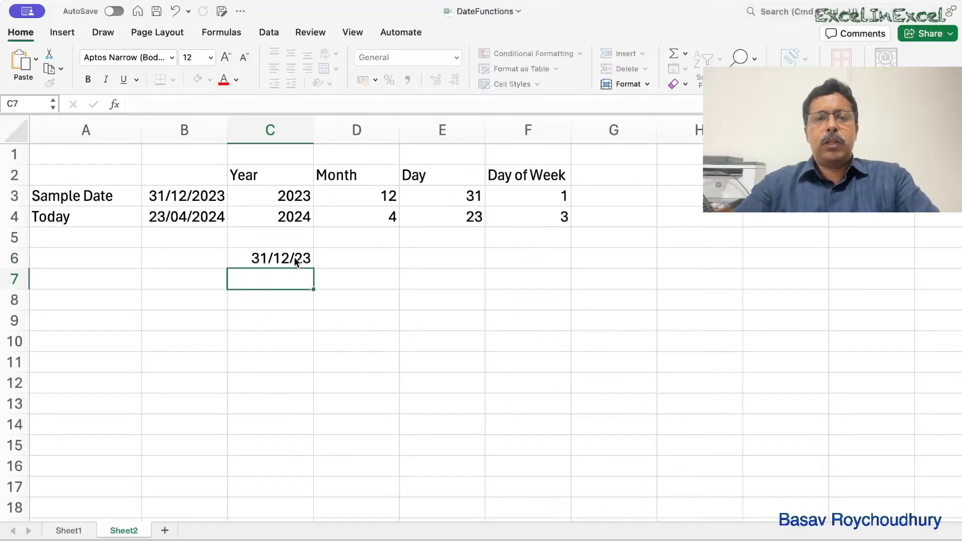
left_click(269, 257)
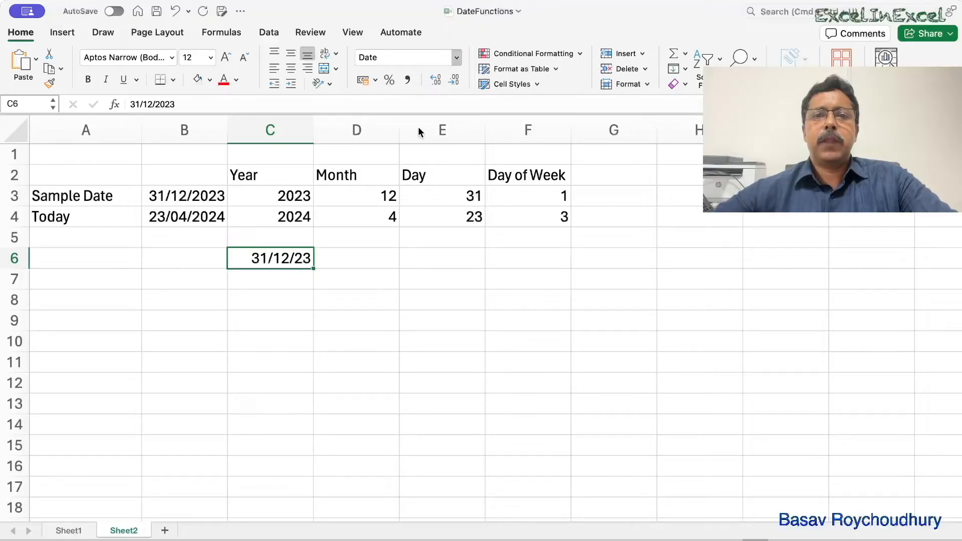
key("ctrl+shift+1")
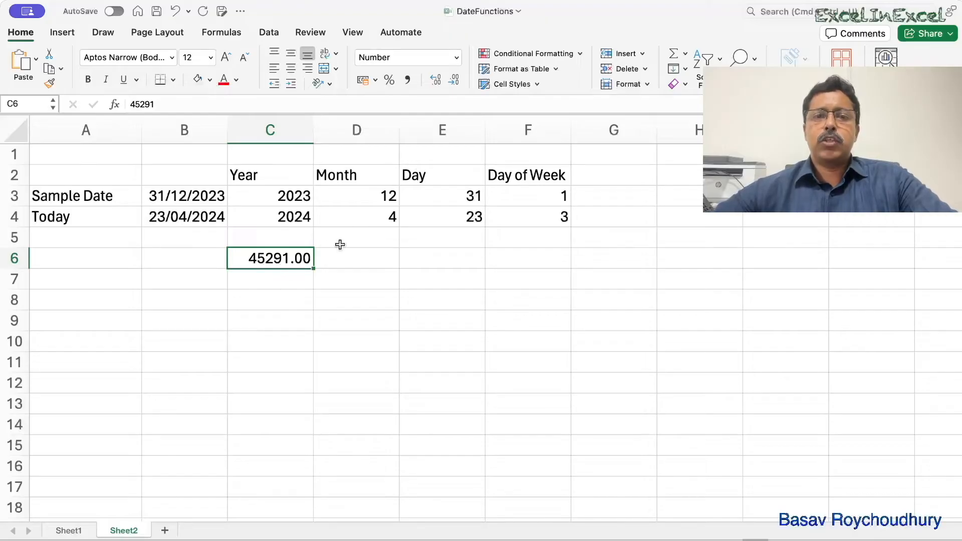
- Remove both decimal places from the number in C6 and restore them
left_click(455, 80)
left_click(454, 80)
left_click(434, 80)
left_click(434, 80)
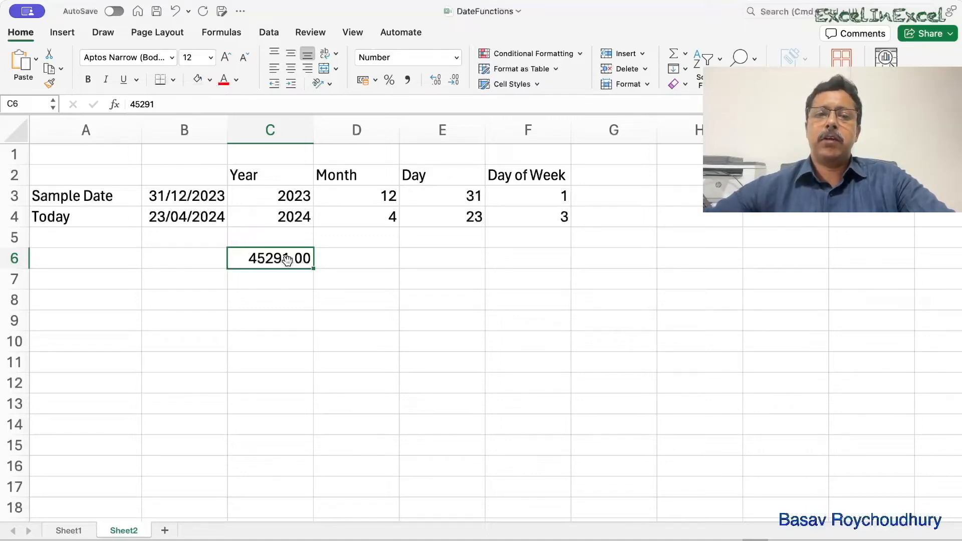
- Enter the date 1/01/1900 in cell C8 and apply the Number format to expose its serial number
left_click(255, 300)
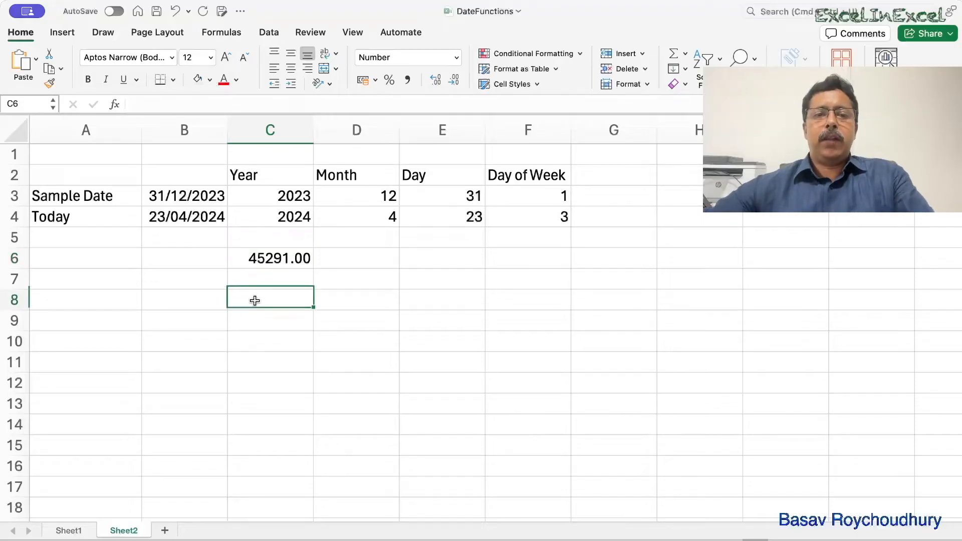
type("1/01/1900")
key("Return")
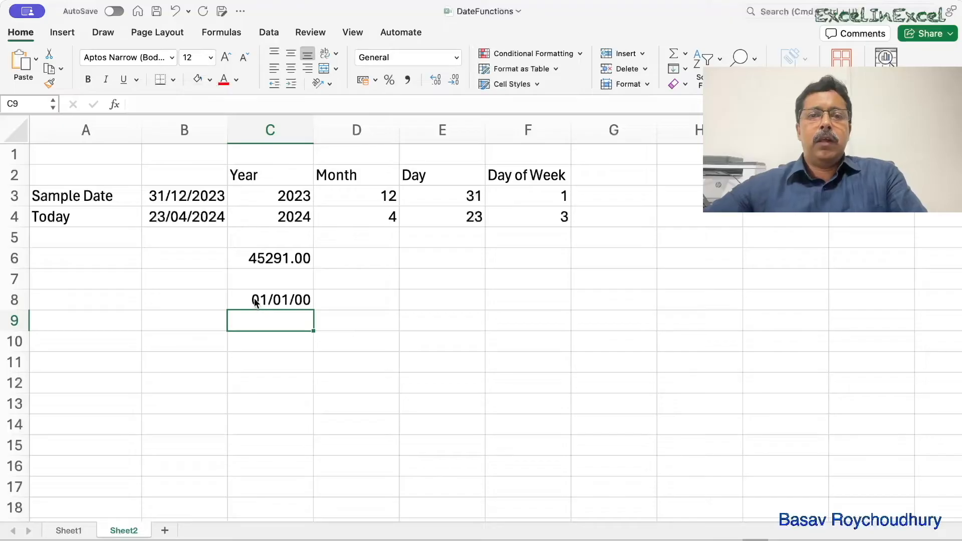
left_click(255, 299)
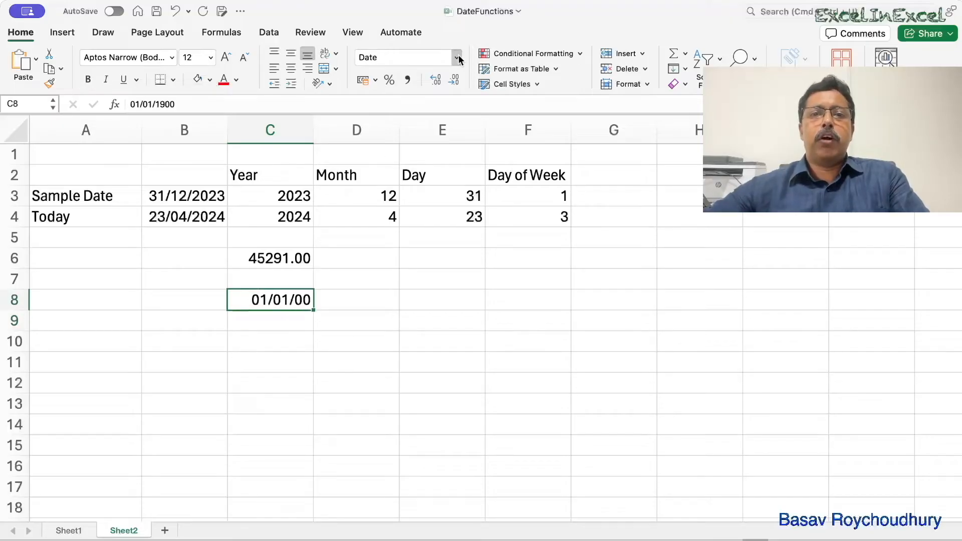
key("ctrl+shift+1")
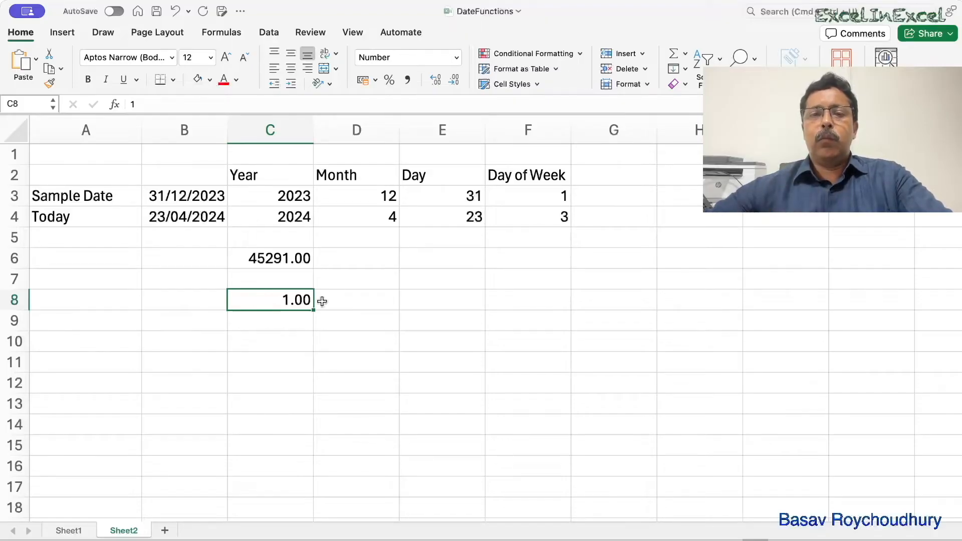
- Replace the value in cell C8 with 0, keeping the Number format
type("0")
left_click(290, 332)
left_click(298, 290)
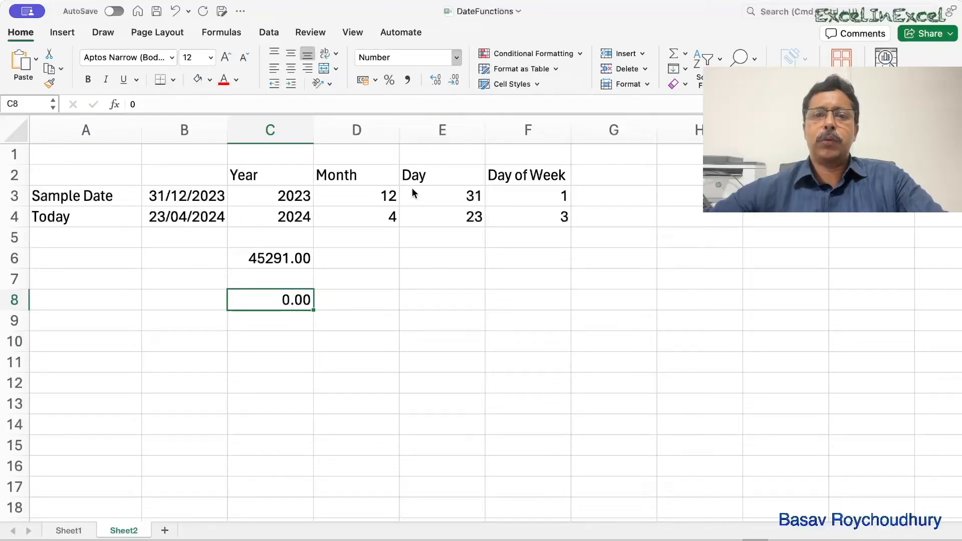
- Format the zero in C8 as Date to inspect its full cell content, and undo the format change
key("ctrl+shift+3")
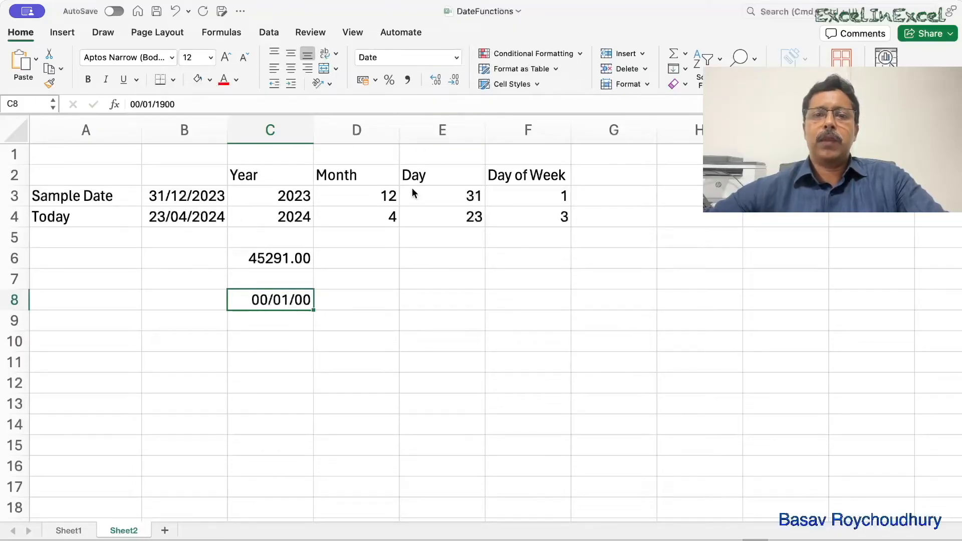
double_click(278, 301)
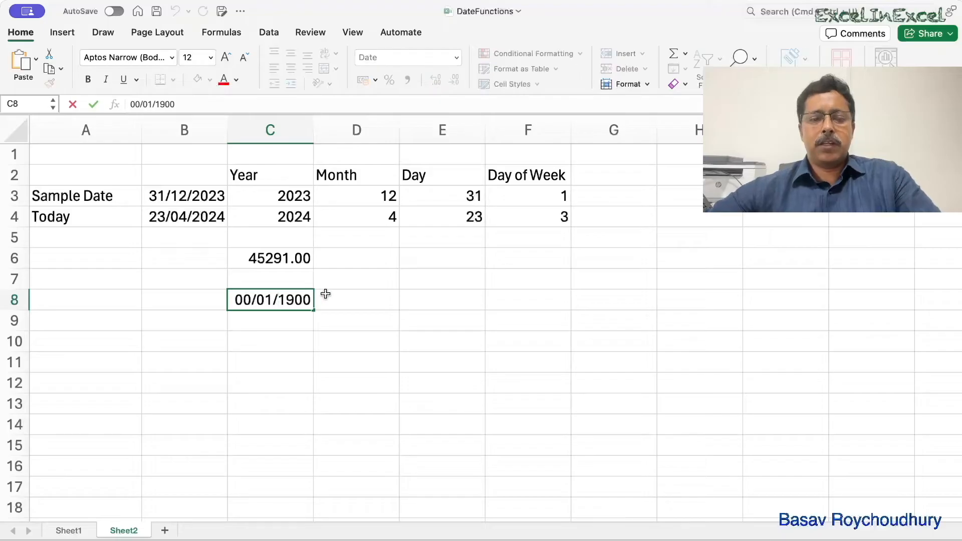
key("Escape")
double_click(284, 300)
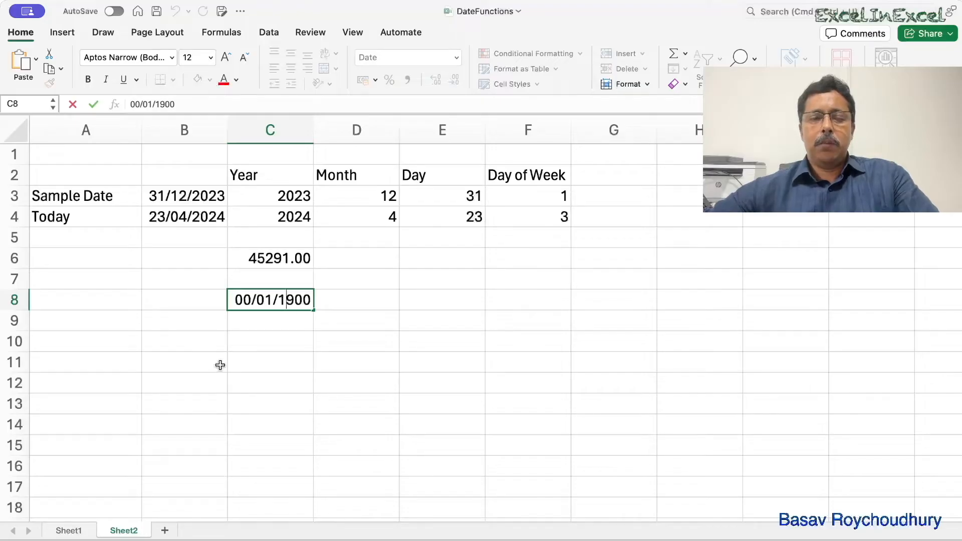
key("Escape")
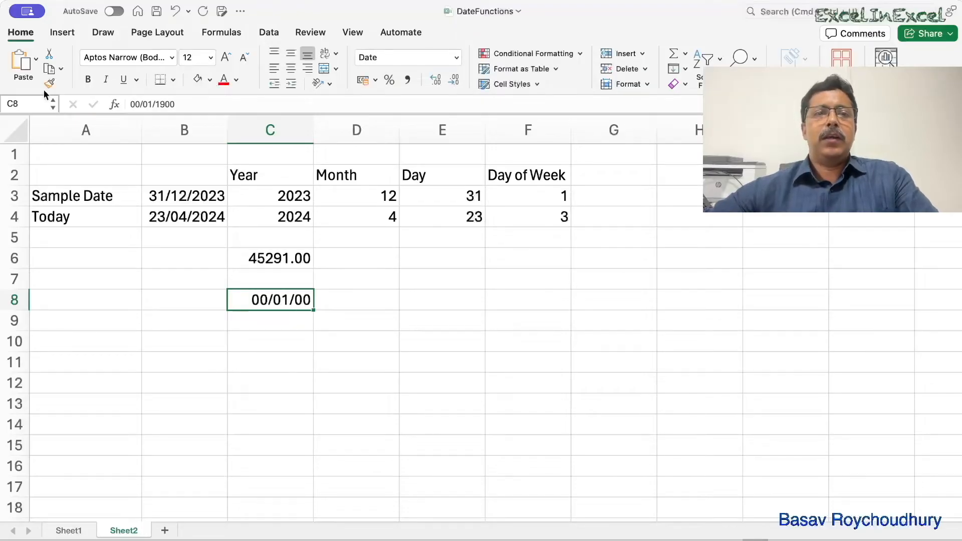
left_click(174, 12)
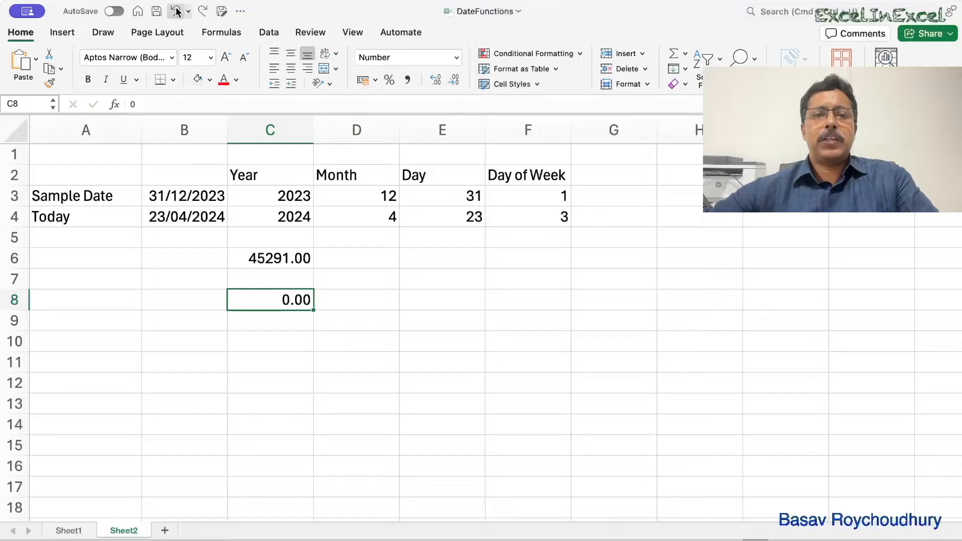
- Change the value in C8 to 0.01 and format the cell as Date to inspect its full date and time
double_click(310, 303)
type(".01")
key("Return")
left_click(299, 302)
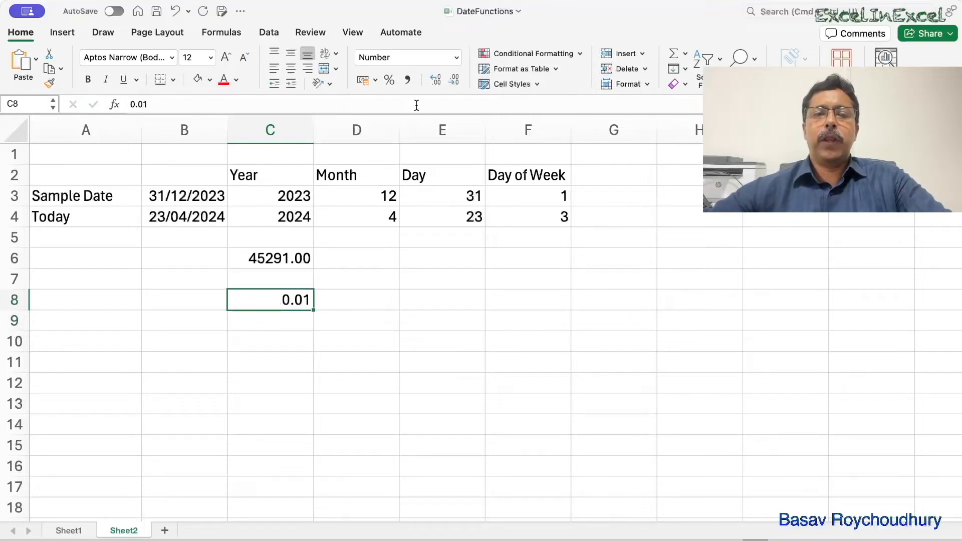
left_click(435, 56)
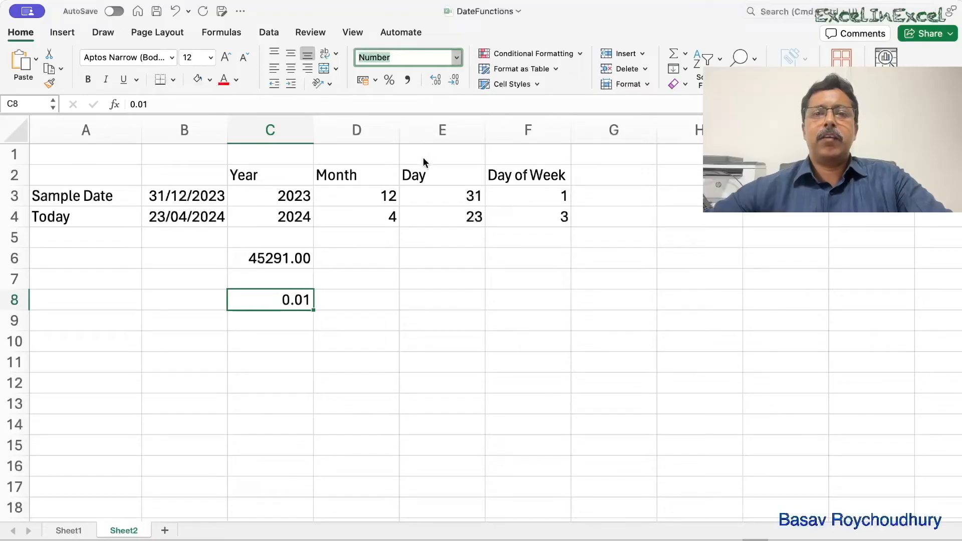
type("Date")
key("Return")
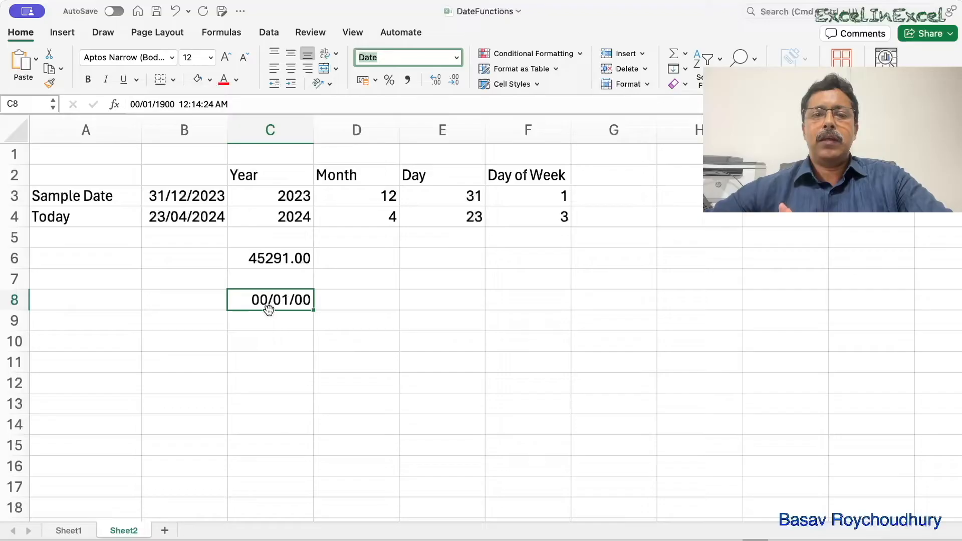
double_click(305, 300)
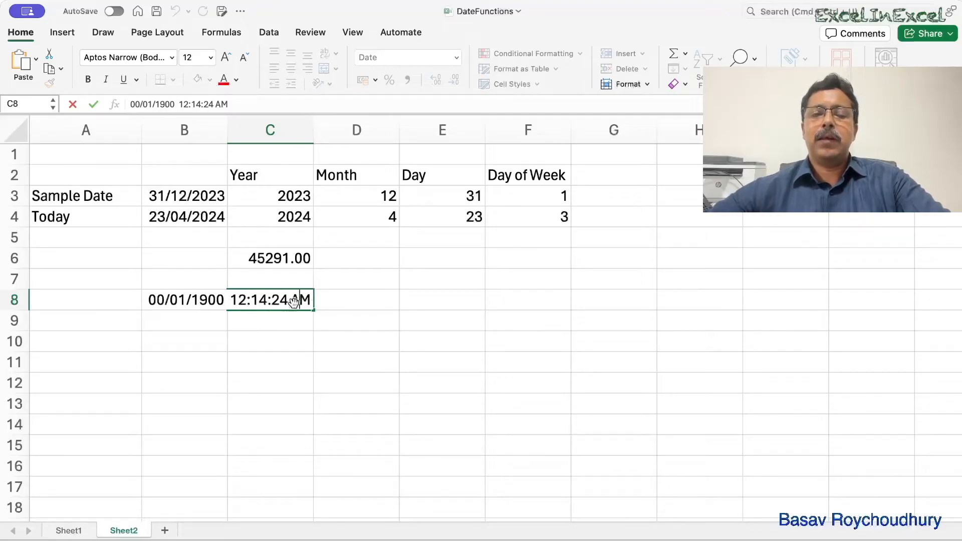
- Change the serial number in C6 to 45291.5 and format it as Date to inspect its full date and time
left_click(292, 259)
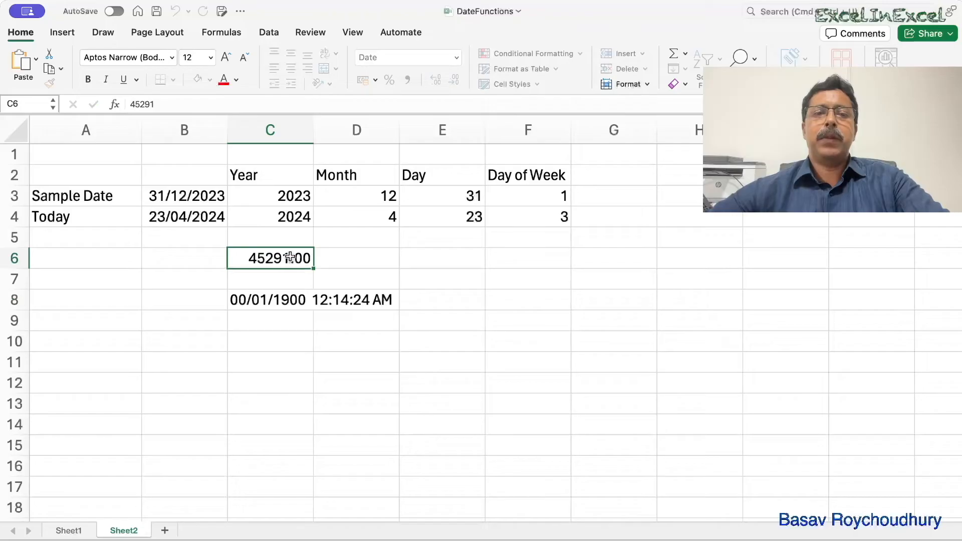
double_click(300, 258)
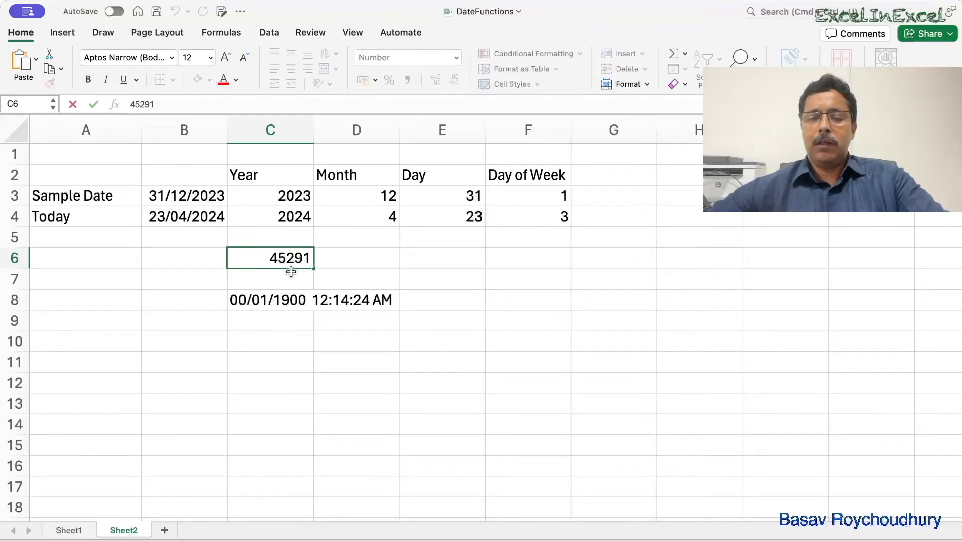
type(".5")
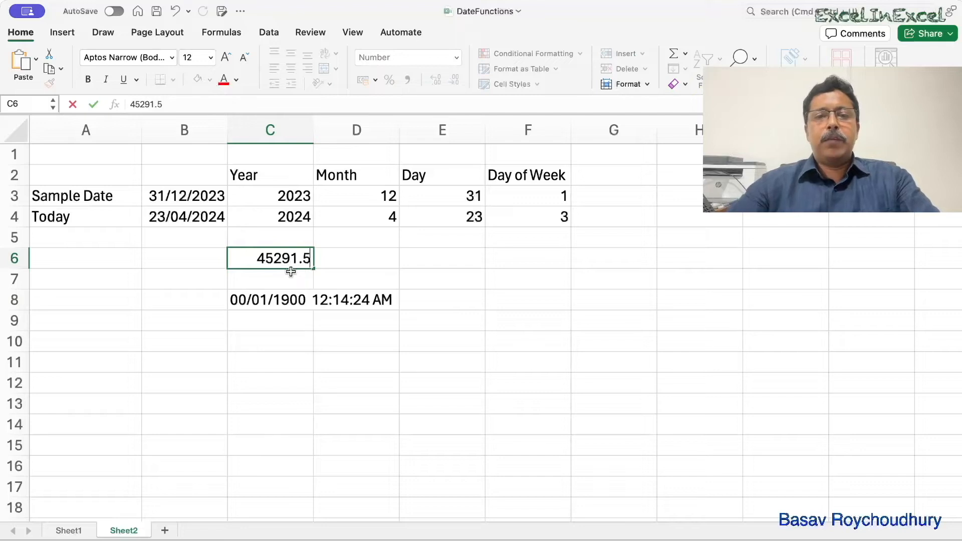
key("Return")
left_click(270, 250)
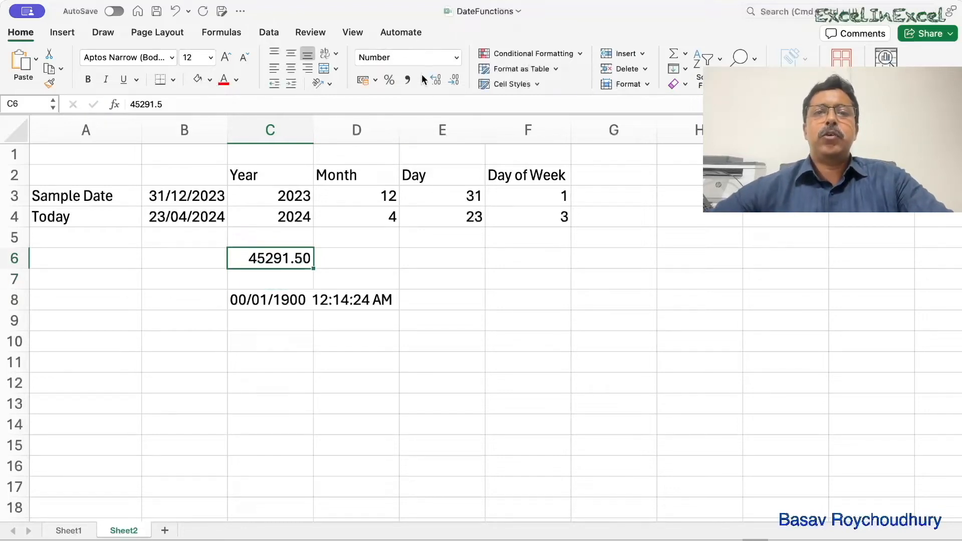
left_click(425, 183)
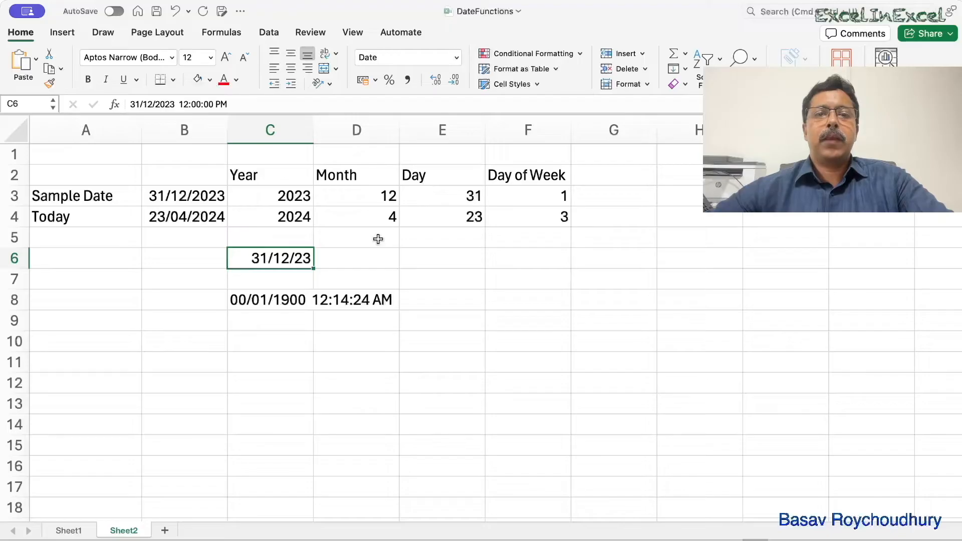
double_click(298, 258)
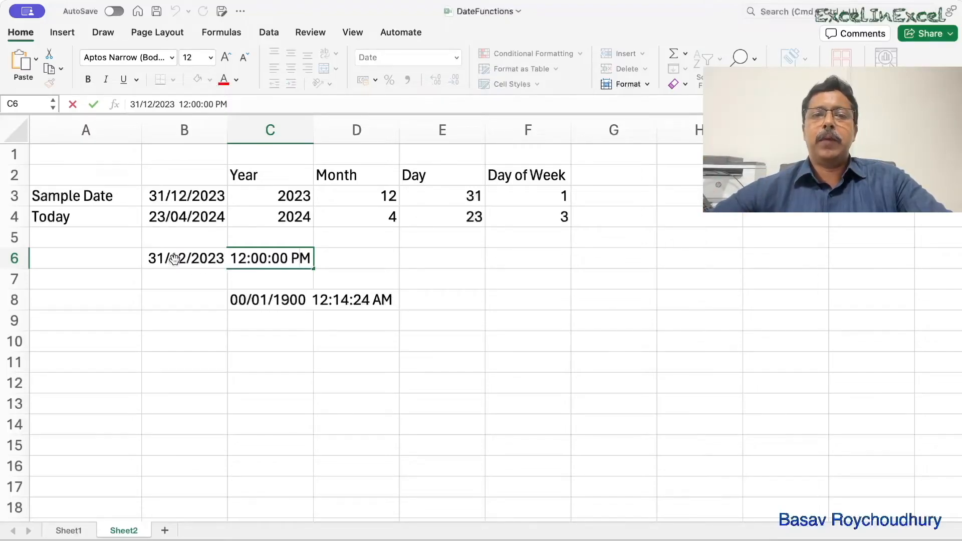
- Replace the content of C8 with 0.4 and format it as Date to inspect its full date and time
left_click(276, 300)
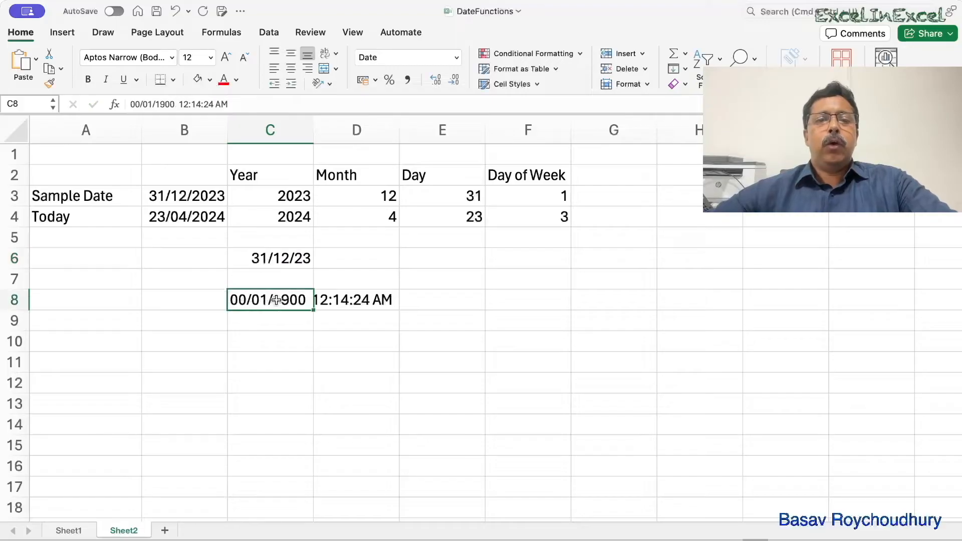
key("BackSpace")
type("0")
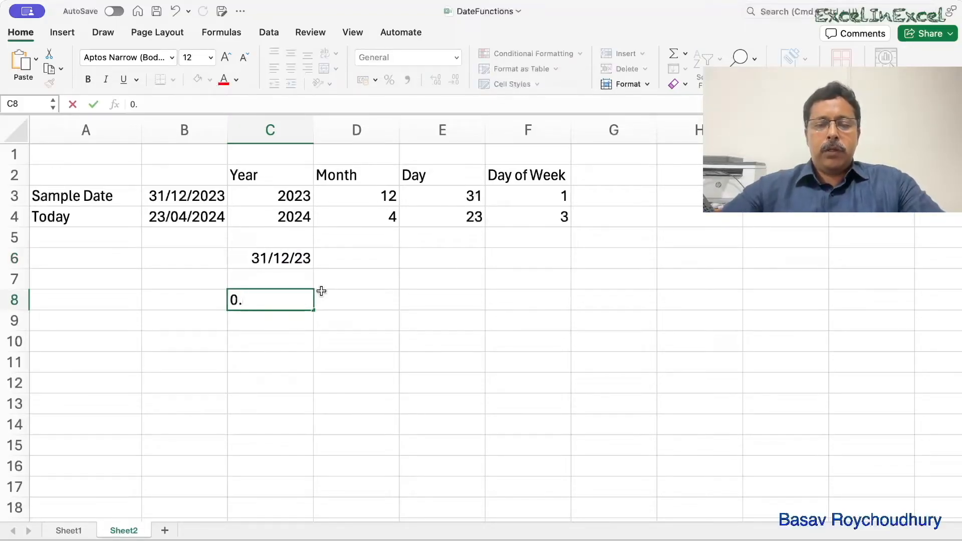
type(".4")
key("Return")
left_click(285, 296)
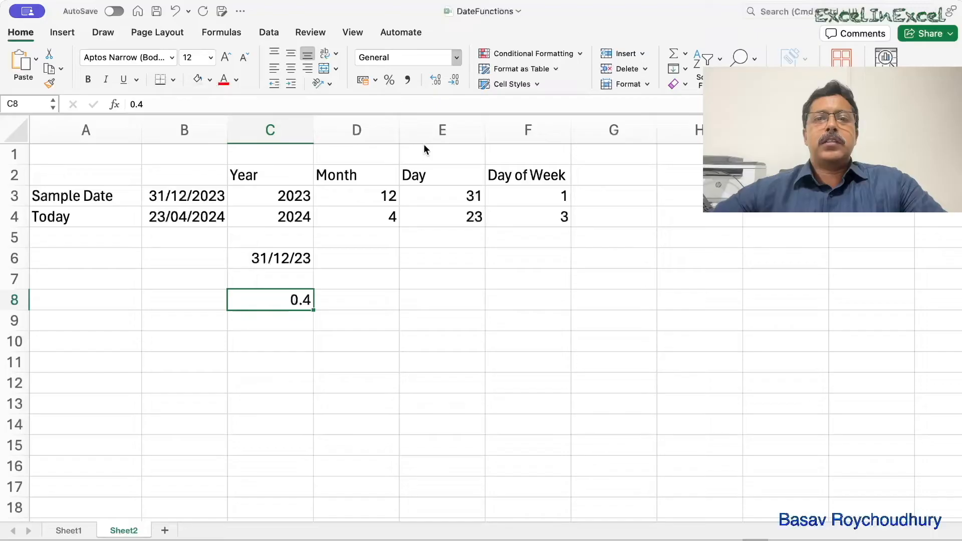
left_click(420, 187)
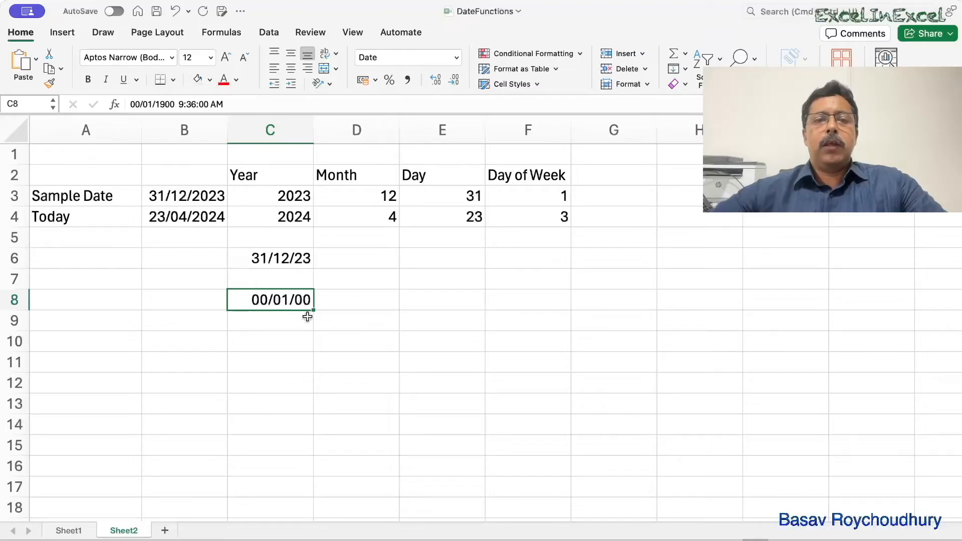
double_click(280, 299)
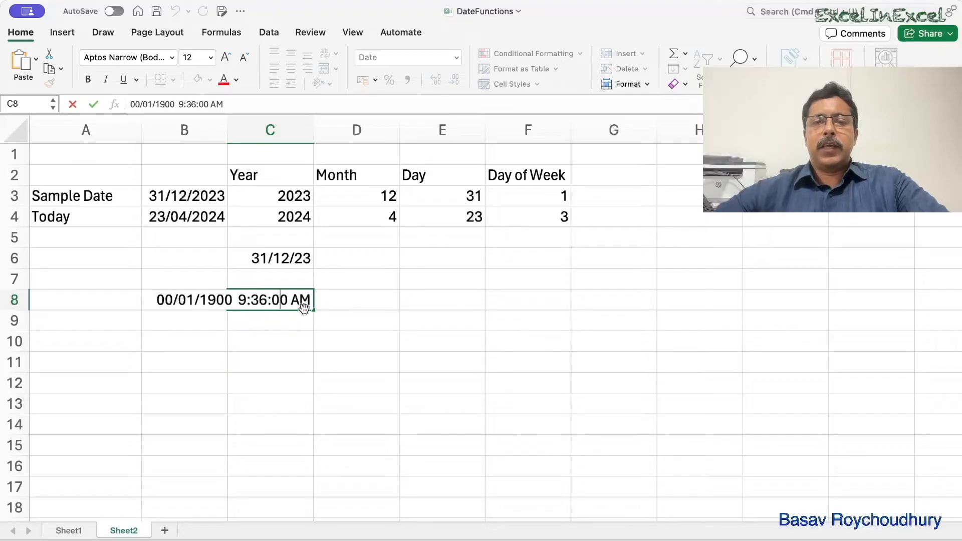
- Clear cell C6 and enter the serial number 45678 in its existing Date format
left_click(272, 257)
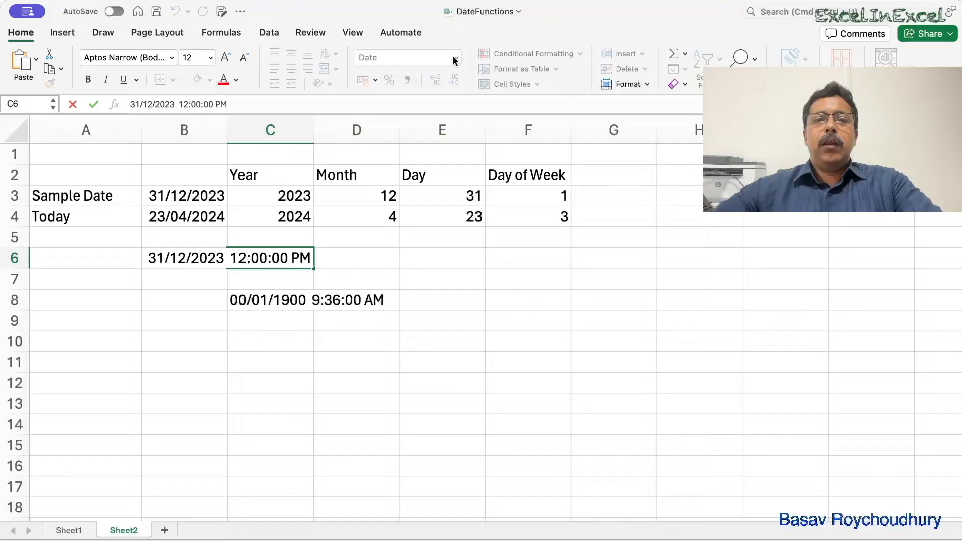
key("Escape")
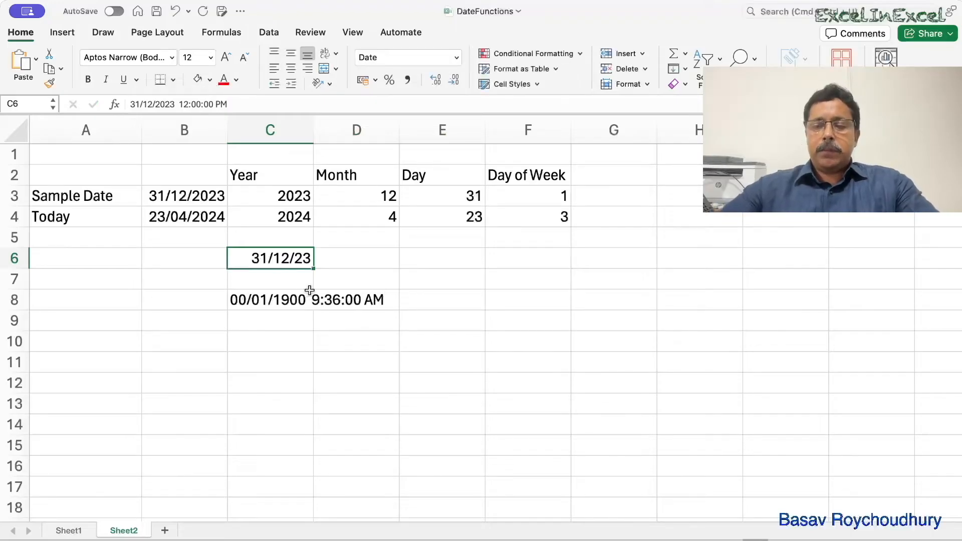
key("Delete")
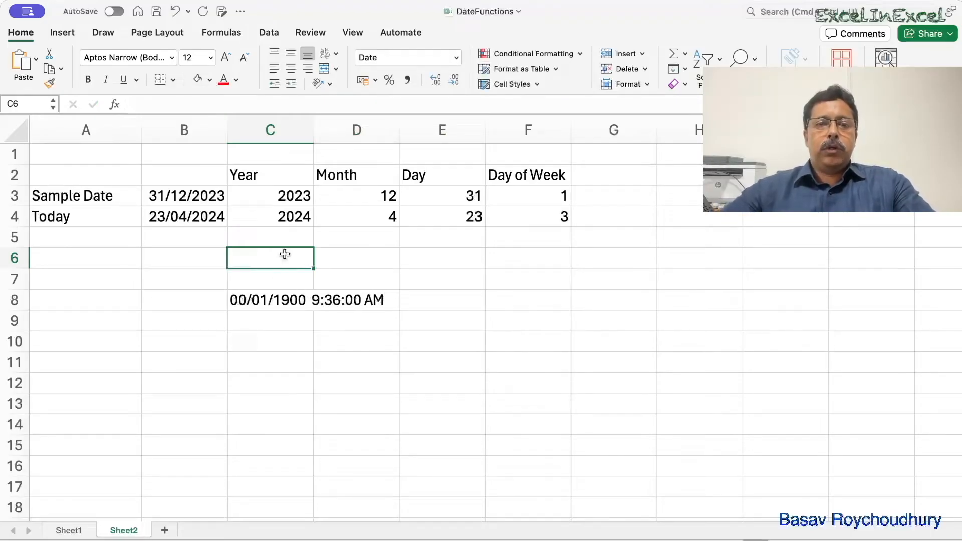
type("45678")
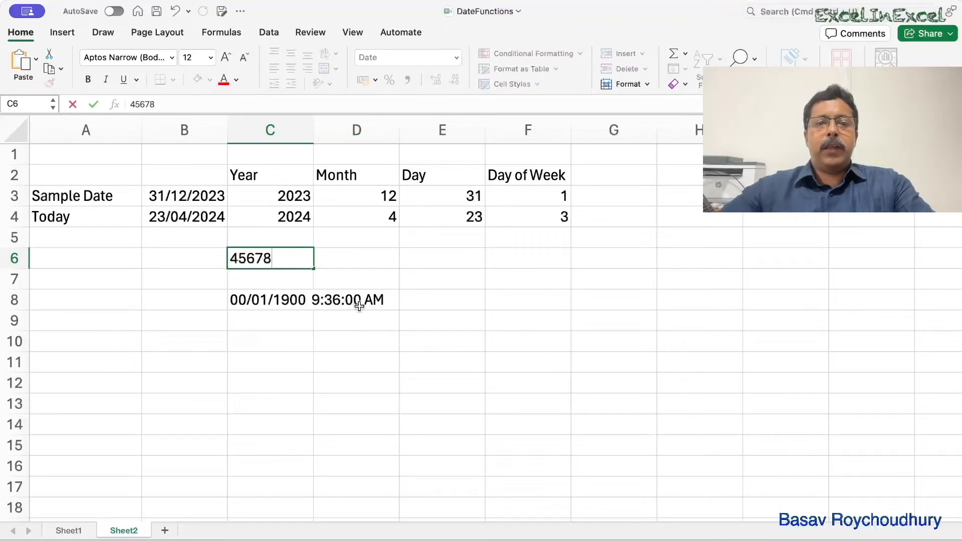
left_click(361, 271)
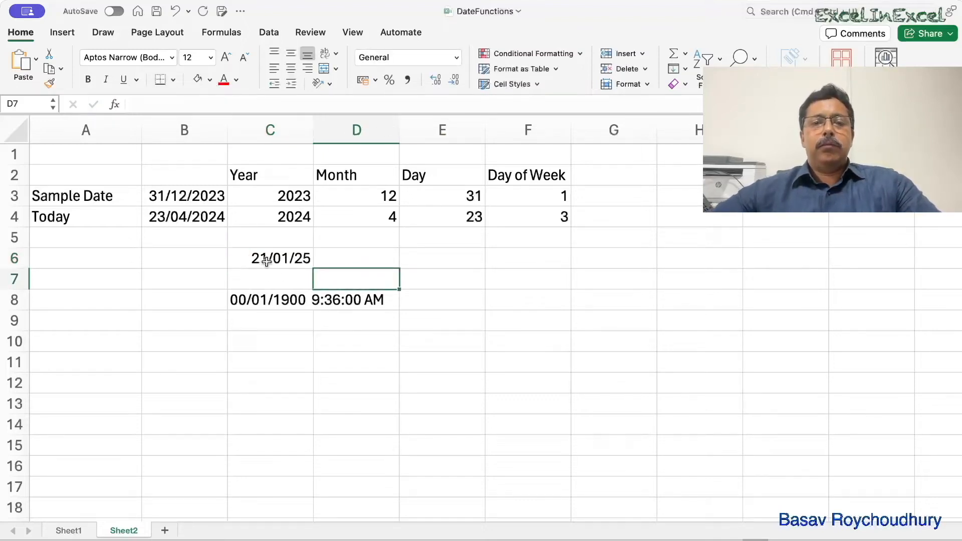
- Open cell C6 for editing and examine the full date behind its displayed value
double_click(284, 258)
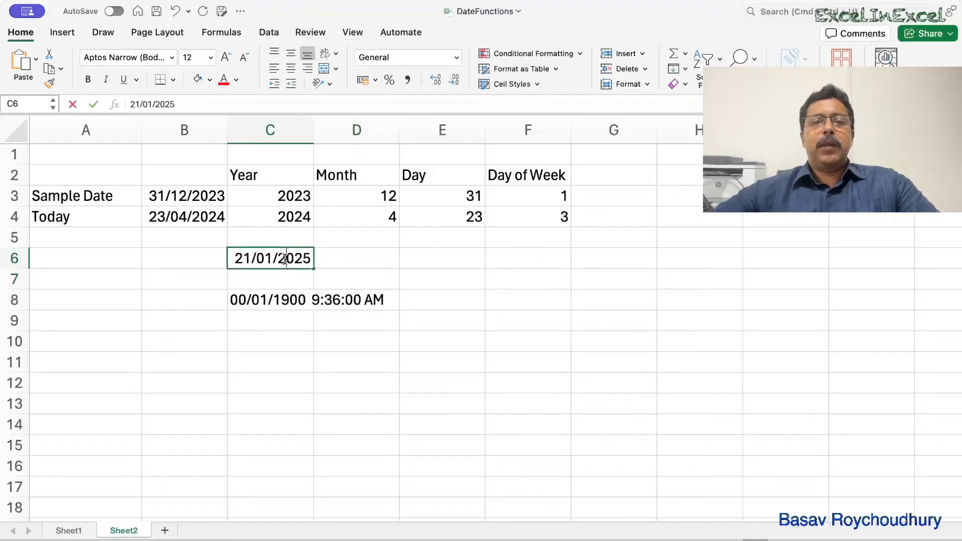
double_click(283, 259)
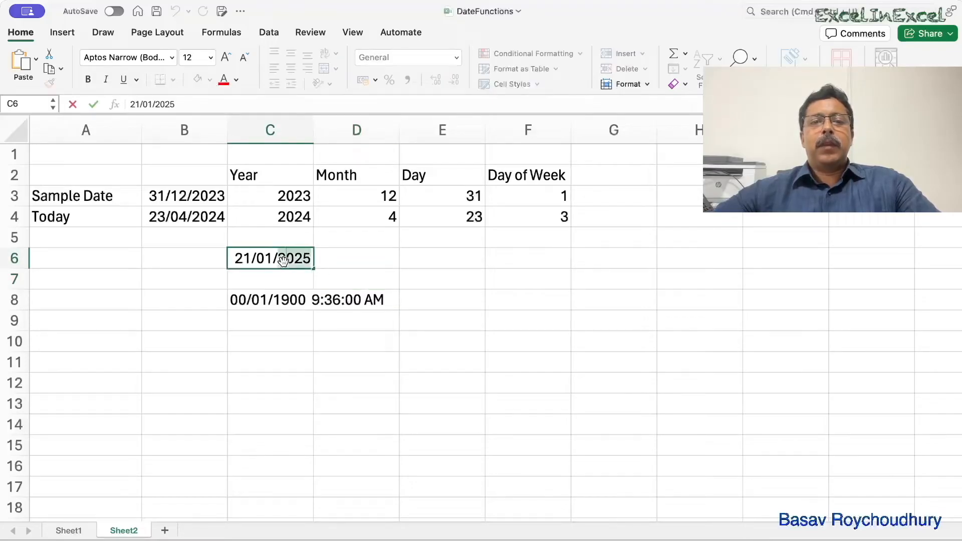
left_click(354, 258)
left_click(279, 258)
double_click(281, 259)
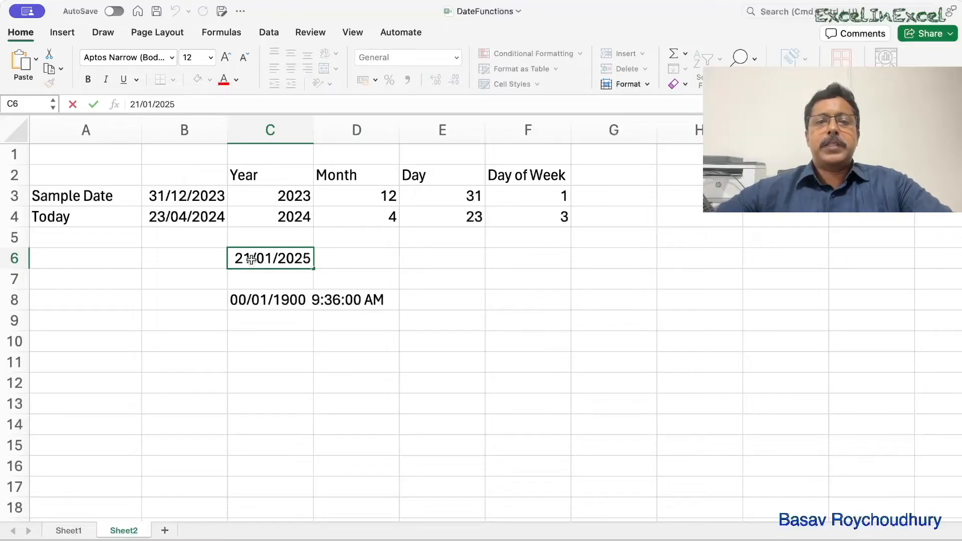
left_click(339, 289)
- Format C6 as Number and change its value to 45678.75
left_click(300, 256)
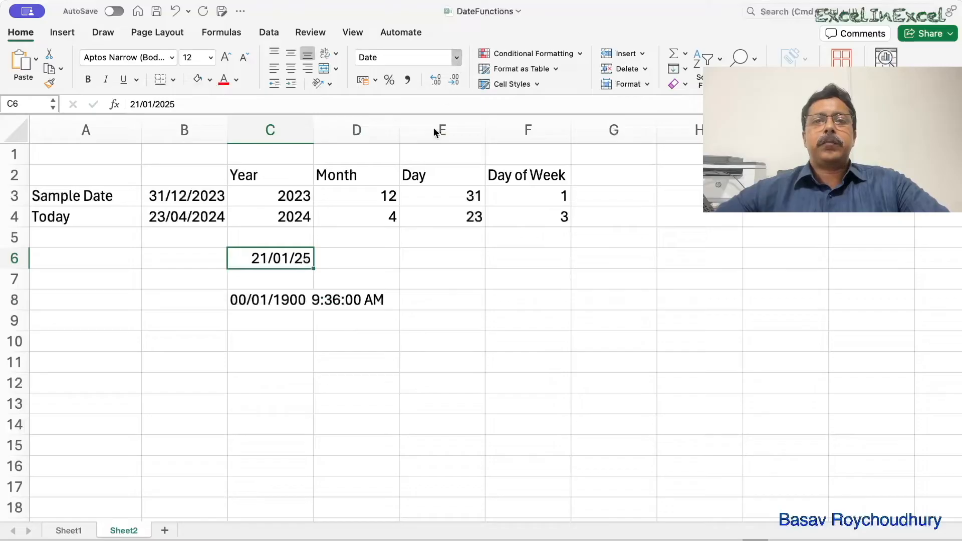
key("ctrl+shift+1")
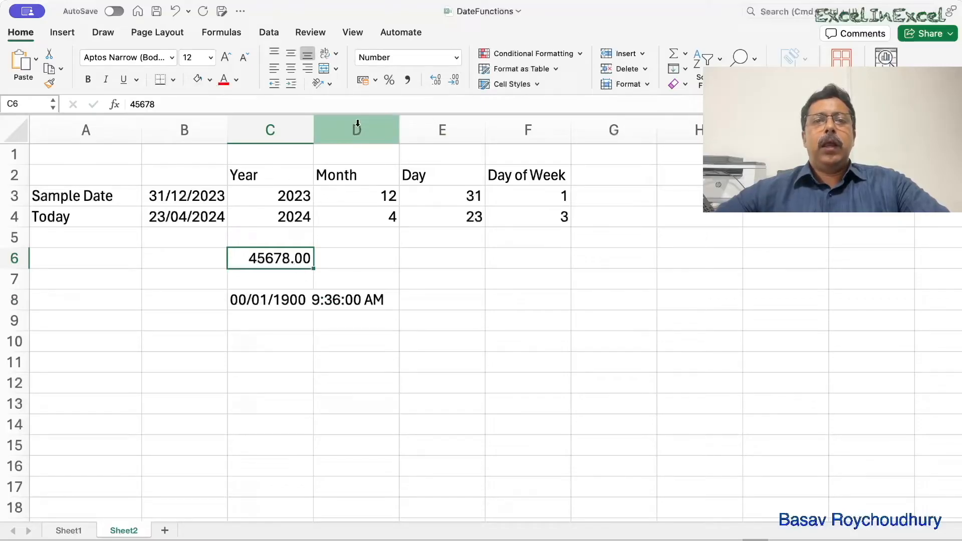
double_click(310, 258)
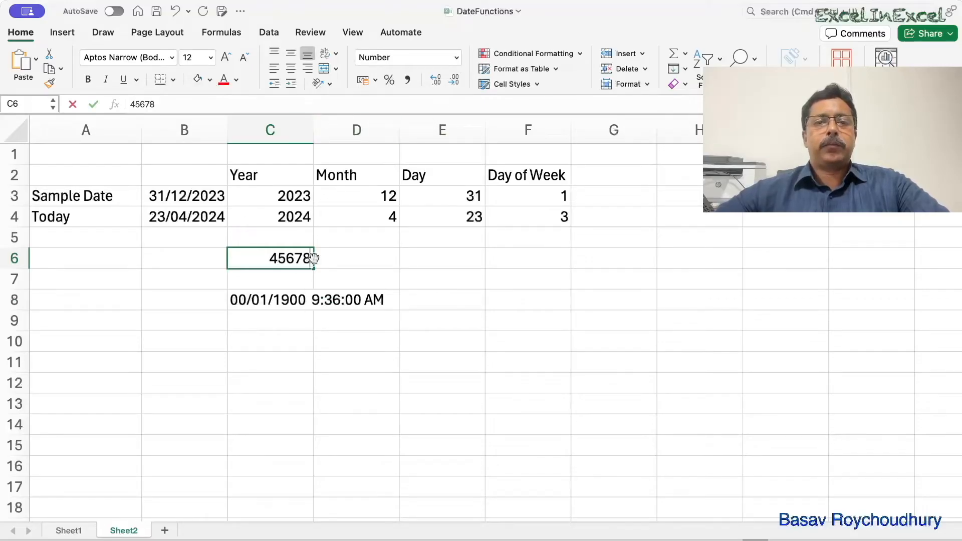
type(".75")
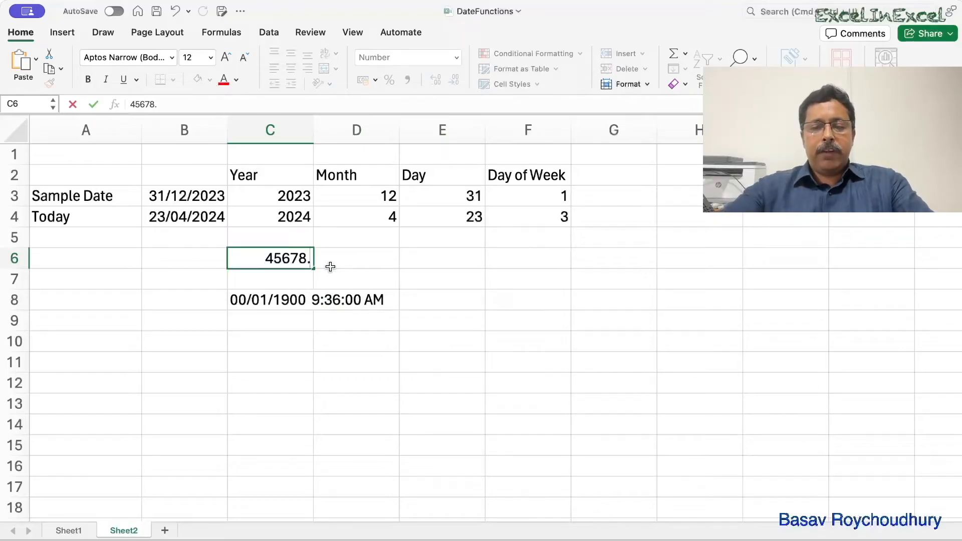
key("Return")
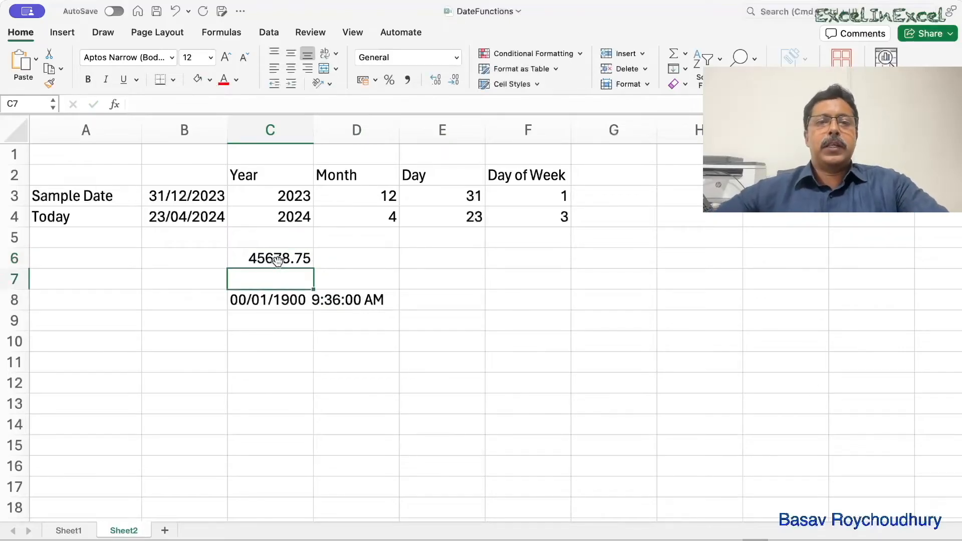
- Format C6 as Date and open it for editing to inspect its full date and time
left_click(293, 249)
left_click(440, 56)
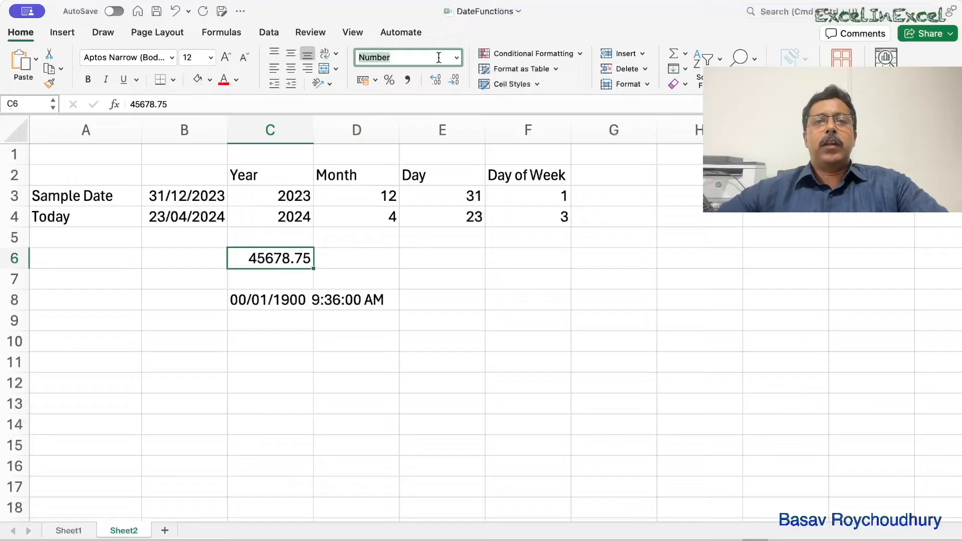
left_click(420, 194)
double_click(287, 259)
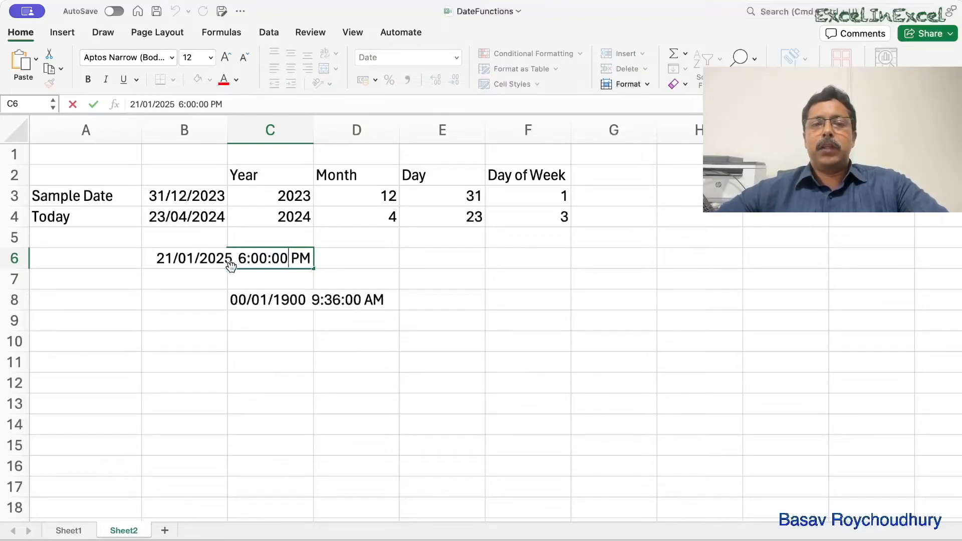
left_click(402, 281)
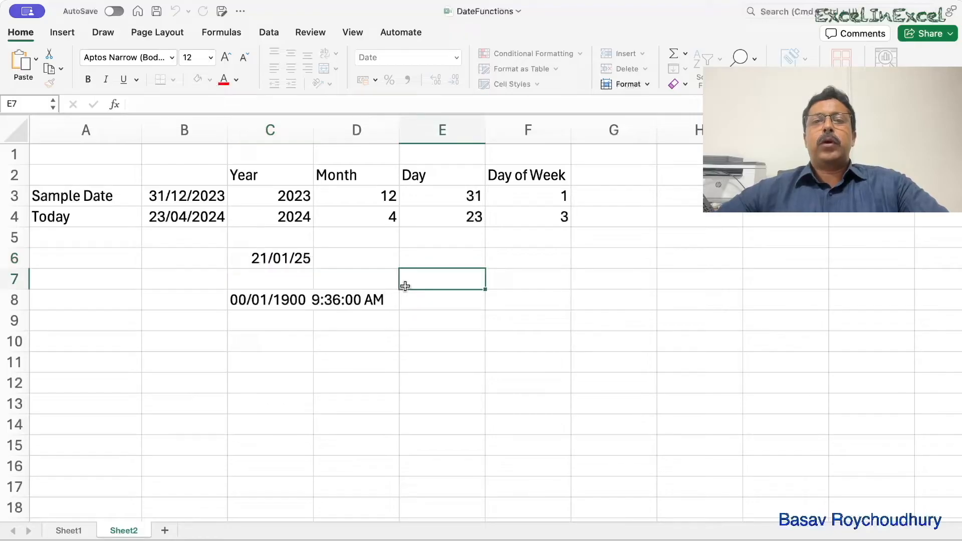
left_click(568, 194)
double_click(568, 194)
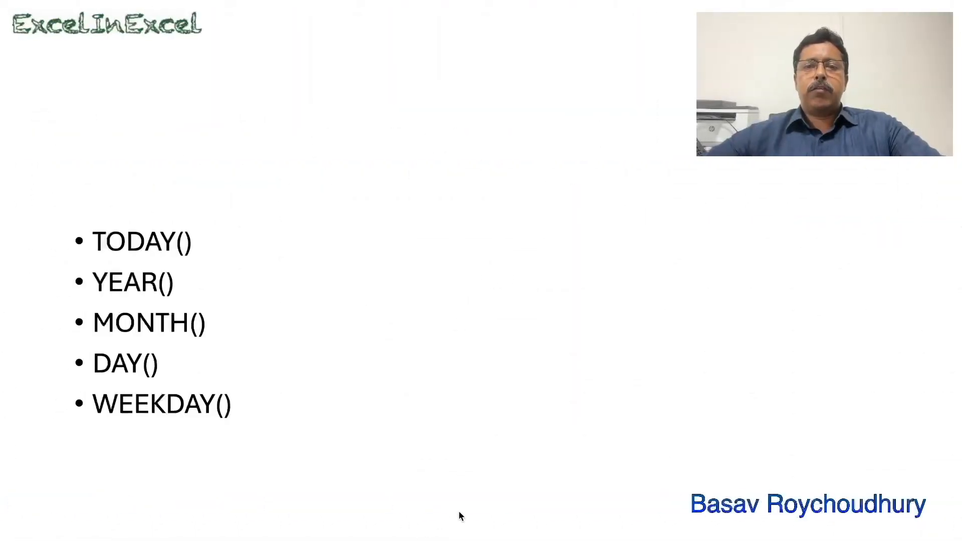
key("Right")
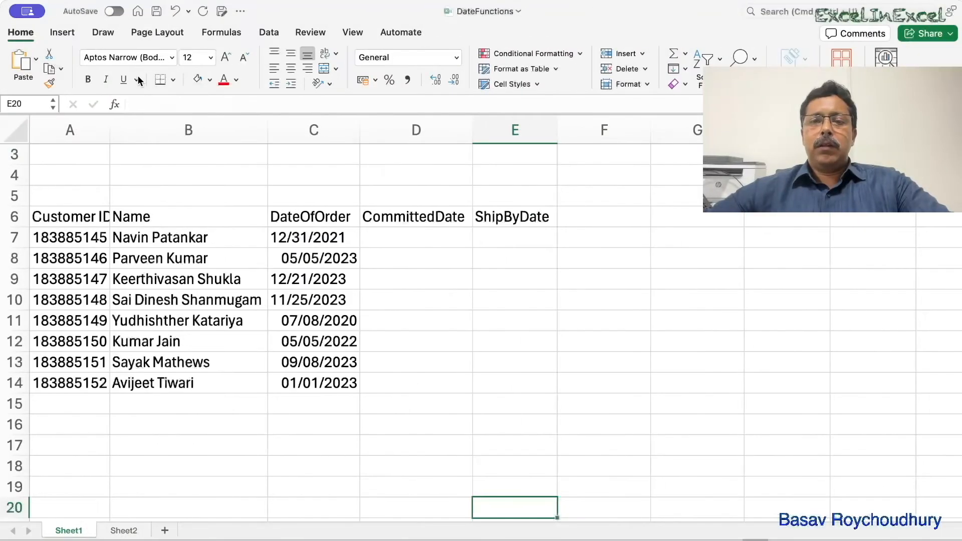
- Autofit the width of the Customer ID column on Sheet1
double_click(114, 132)
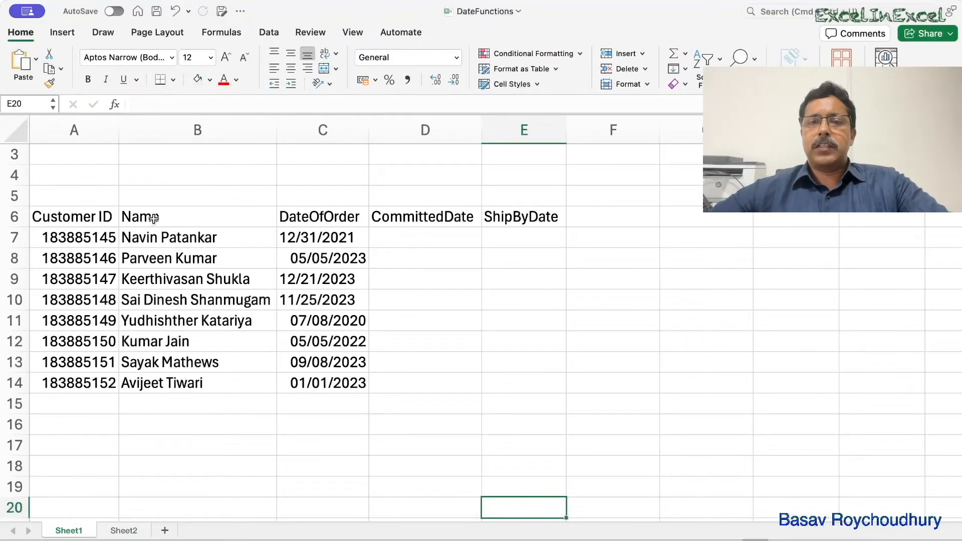
scroll(204, 308, "up", 2)
scroll(202, 306, "left", 1)
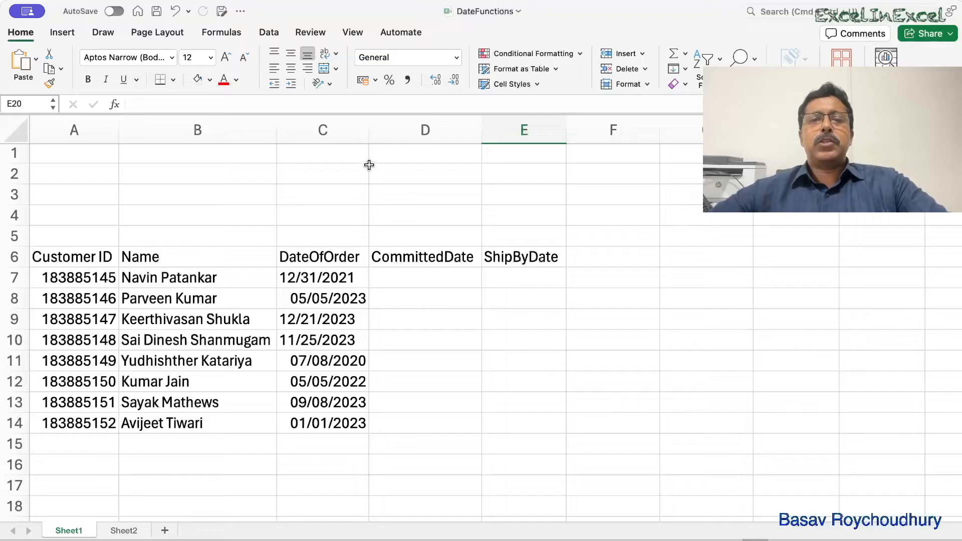
- Narrow the DateOfOrder column to the width of its dates, select C7, and widen the column again to compare the dates' alignment
left_click_drag(368, 129, 357, 130)
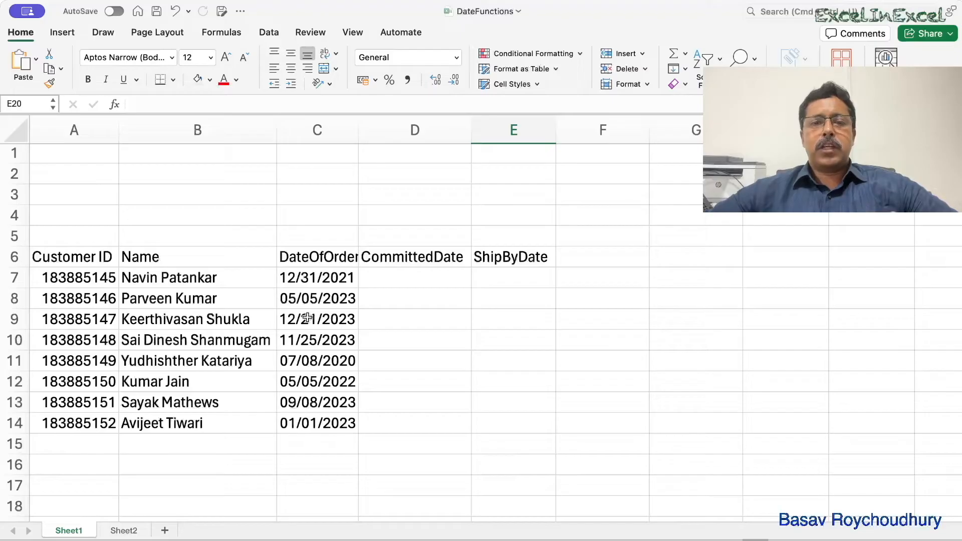
left_click(321, 273)
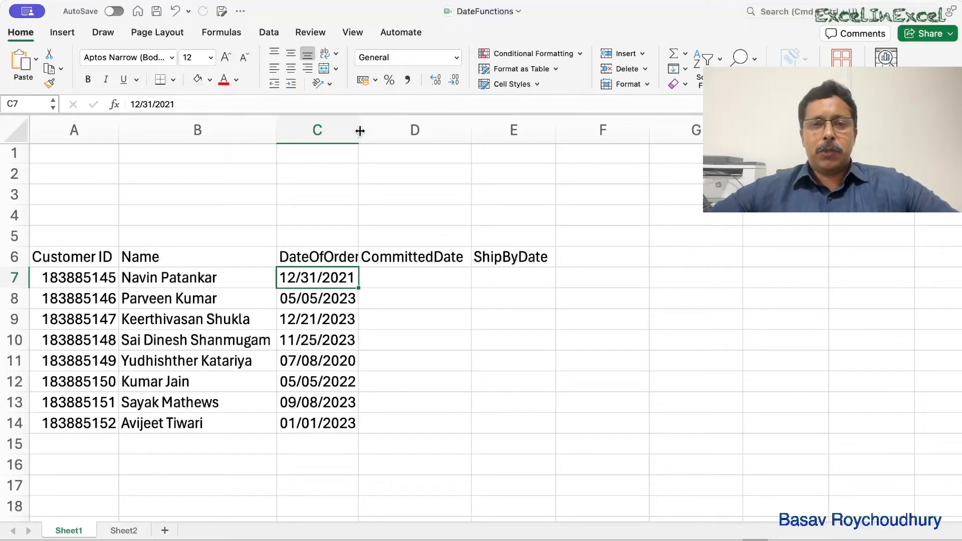
left_click_drag(360, 131, 411, 133)
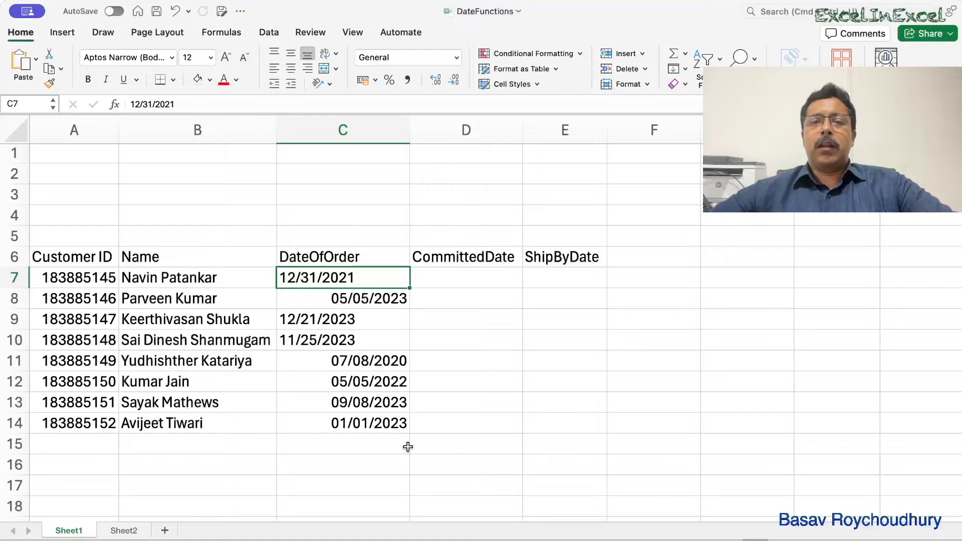
- Examine the number format and alignment of the DateOfOrder entries in C7:C14, comparing the left-aligned dates with the right-aligned ones
left_click(378, 361)
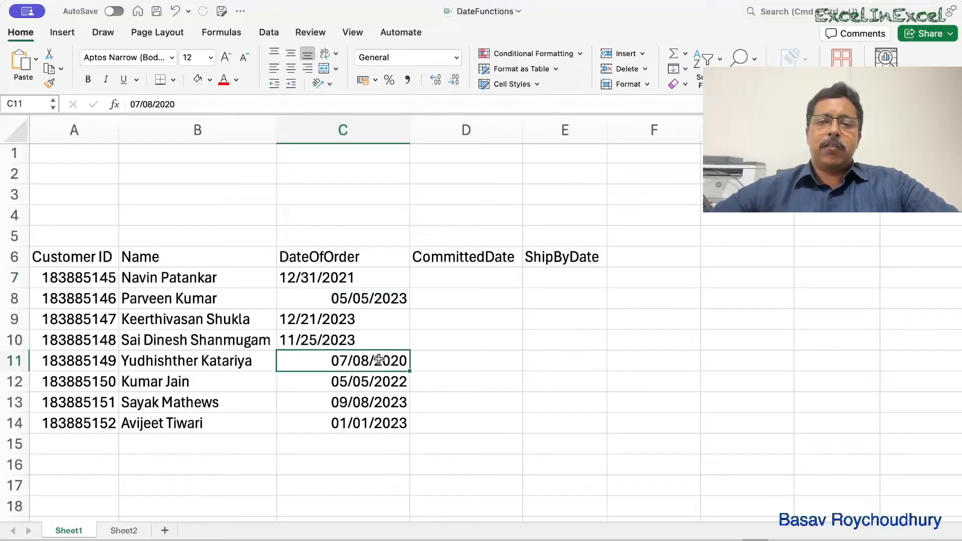
left_click(368, 381)
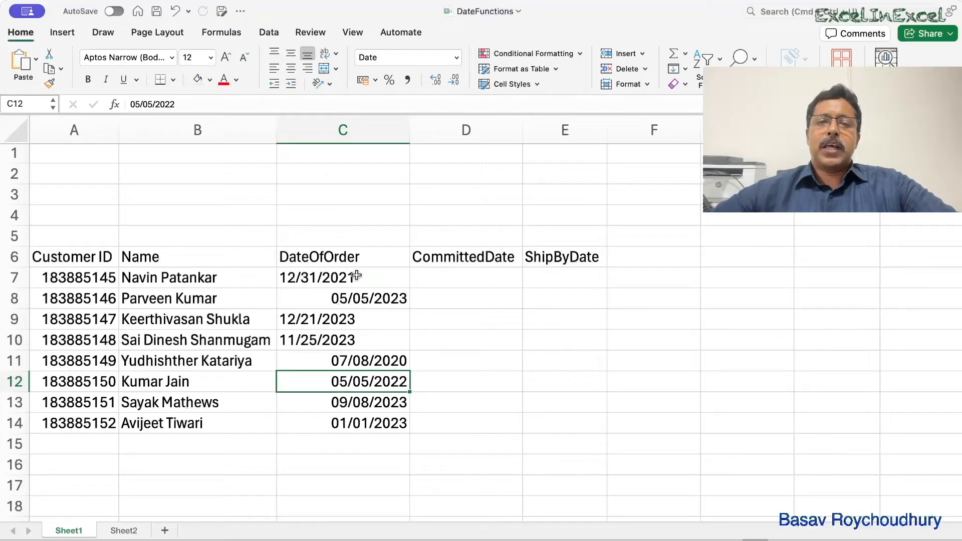
left_click(310, 274)
left_click(311, 318)
left_click(306, 344)
left_click(311, 276)
left_click(311, 315)
left_click(307, 338)
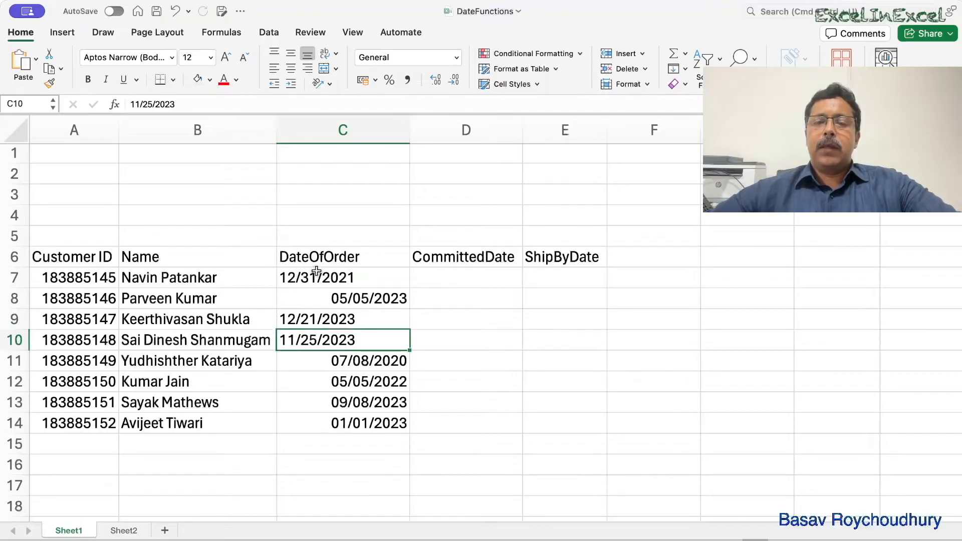
left_click(378, 295)
left_click(372, 362)
left_click(376, 381)
left_click(375, 402)
left_click(374, 425)
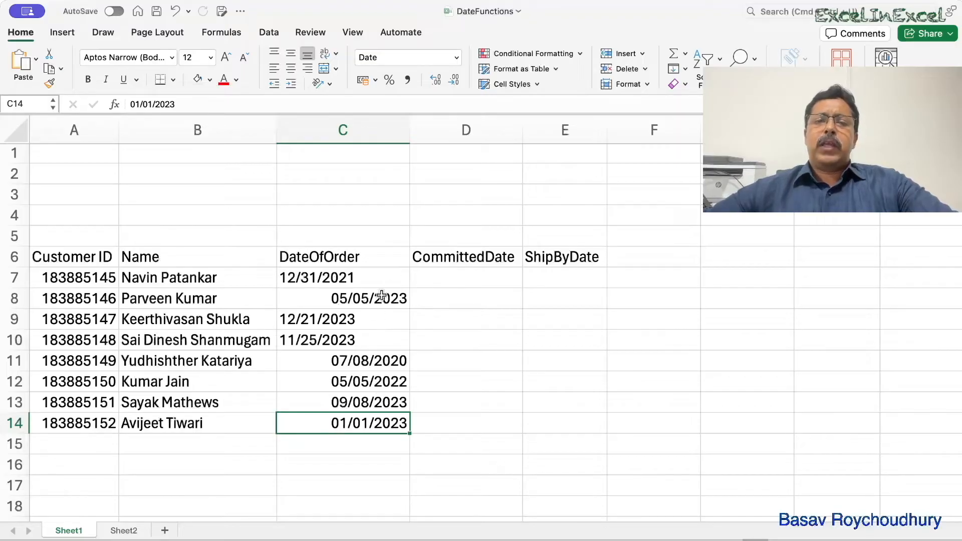
left_click(370, 367)
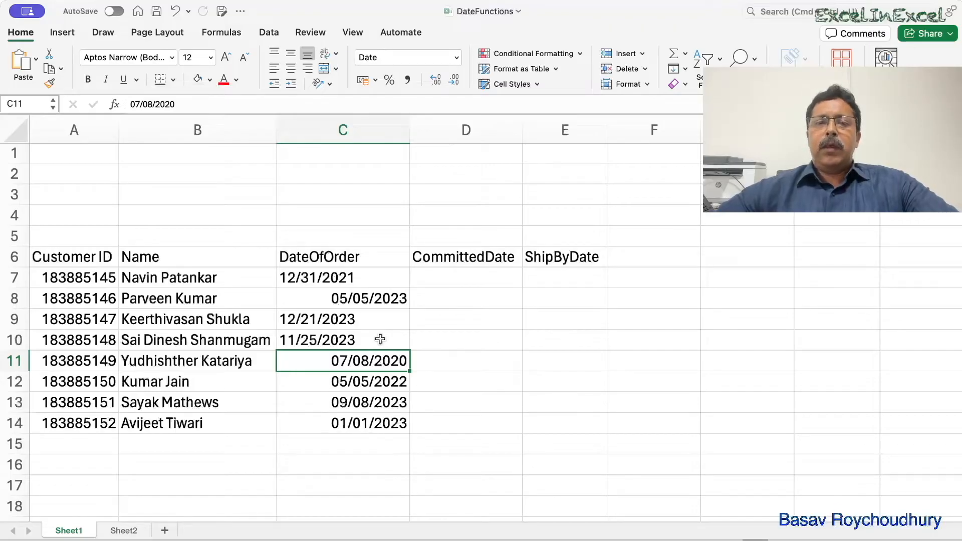
left_click(335, 275)
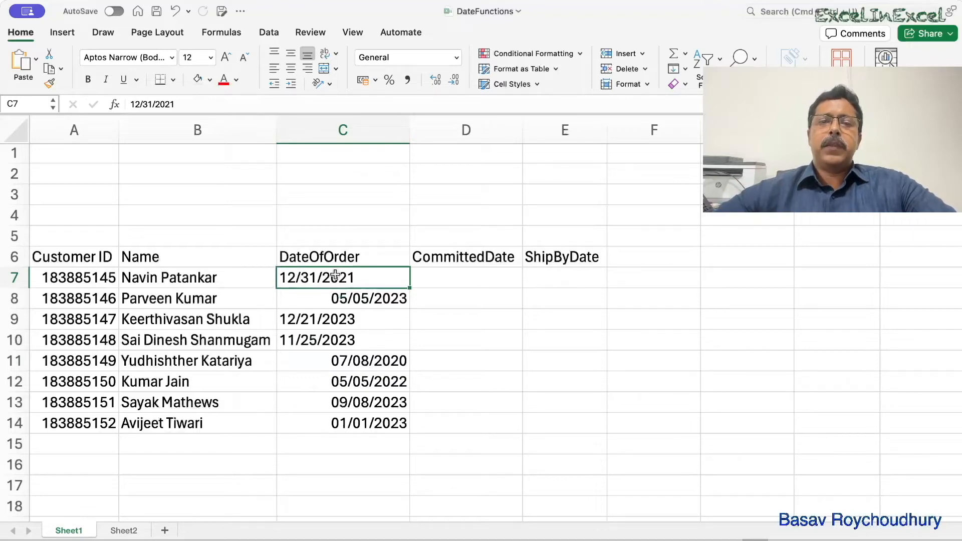
left_click(287, 319)
left_click(290, 340)
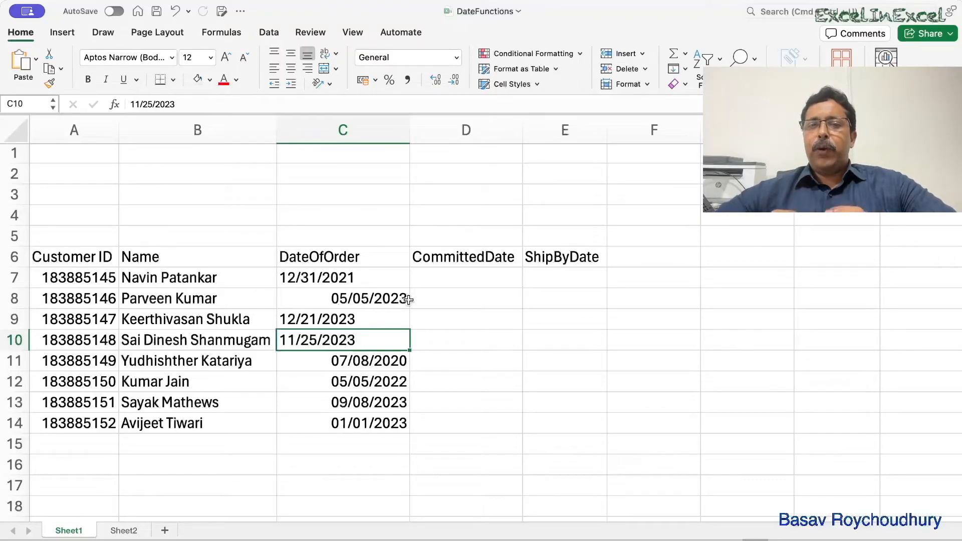
- Shrink the DateOfOrder column to fit its dates, and widen it well beyond them to expose their alignment
left_click_drag(409, 130, 358, 128)
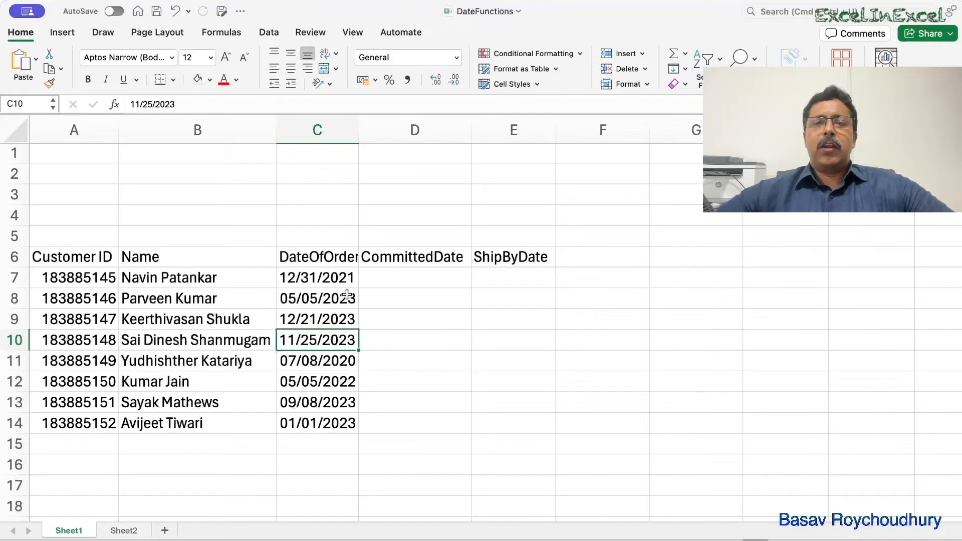
left_click_drag(358, 129, 423, 131)
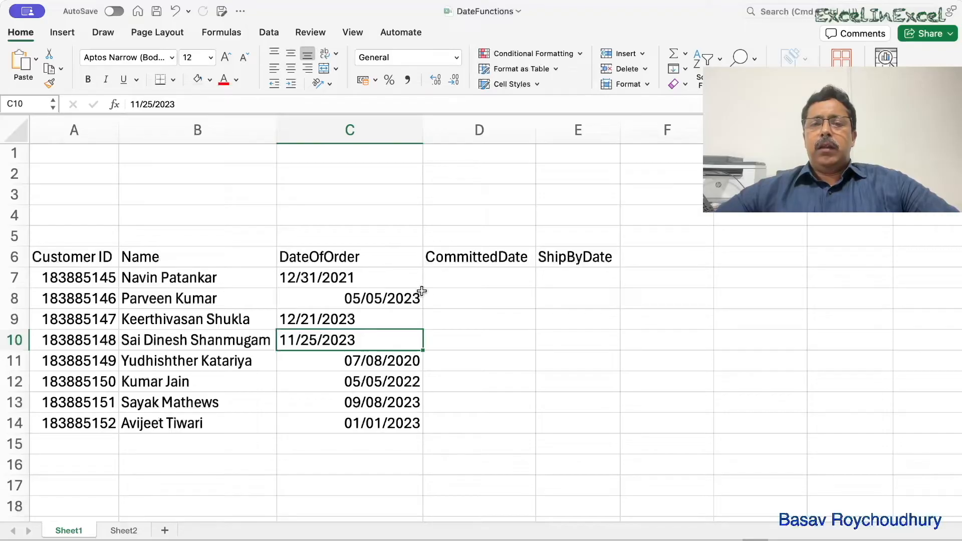
- Insert a new column before CommittedDate and enter the header Year in D6
left_click(490, 134)
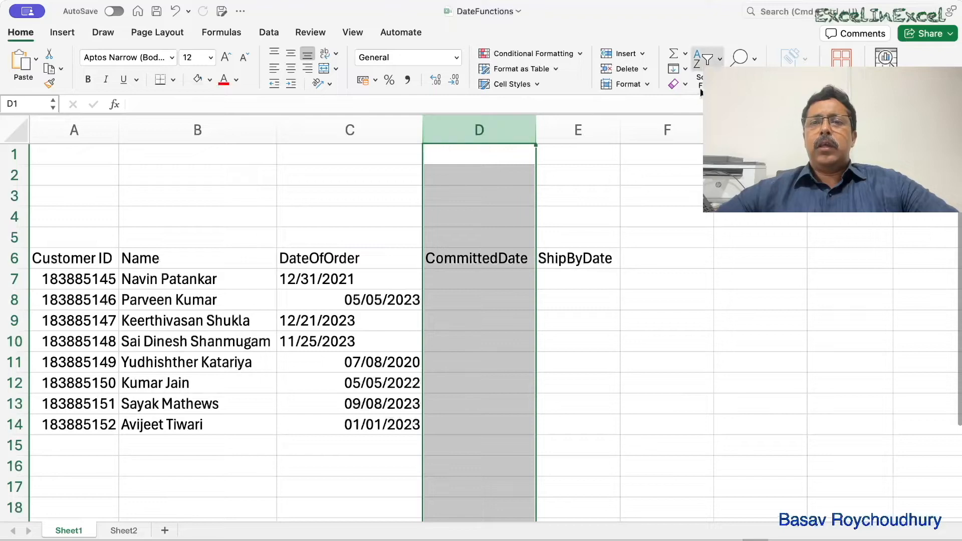
left_click(626, 54)
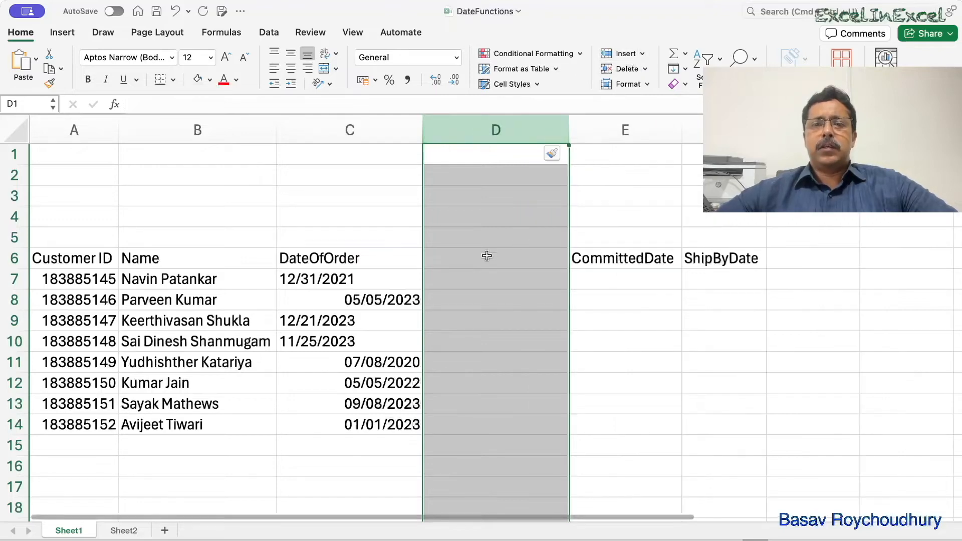
left_click(486, 256)
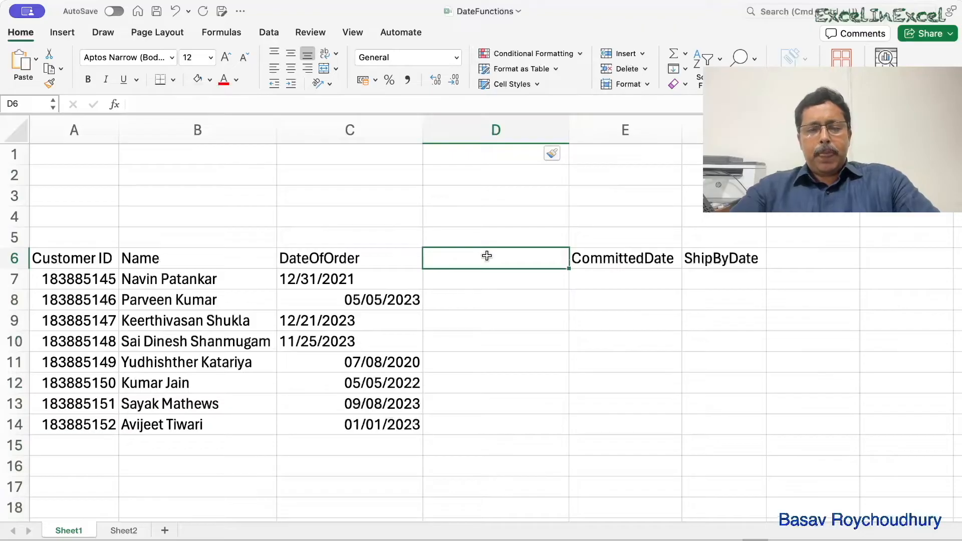
type("Year")
key("Return")
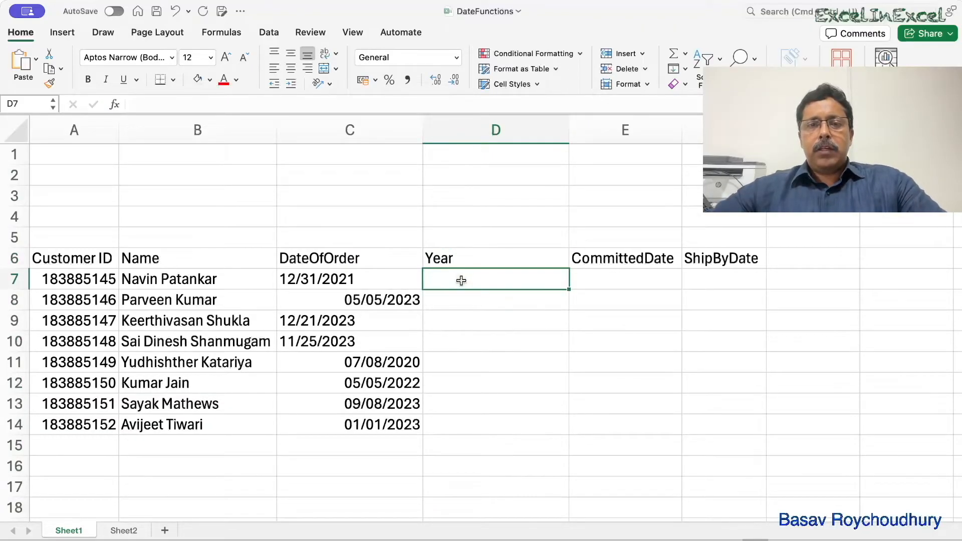
- Enter =RIGHT(C7,4) in D7 to extract the year from the order date
type("=")
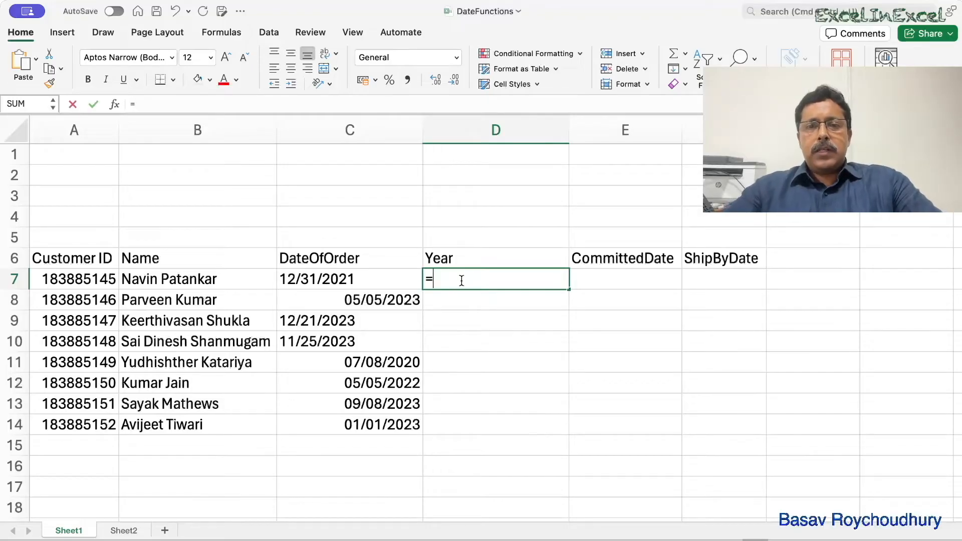
type("right")
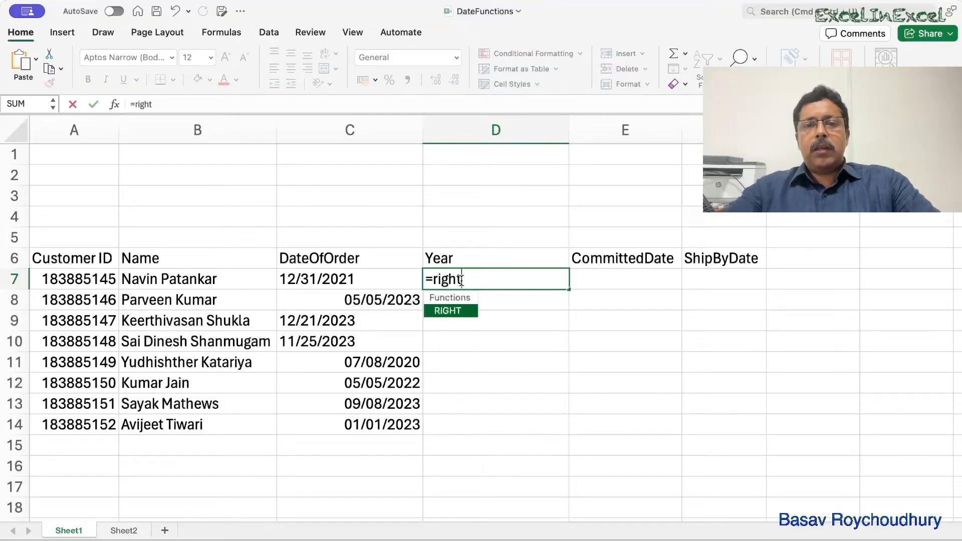
key("Tab")
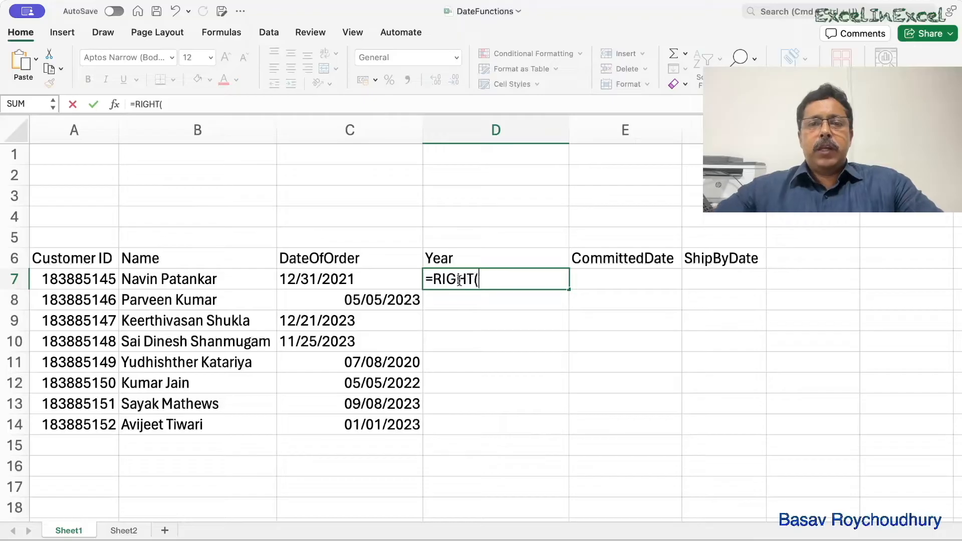
left_click(347, 278)
type(",")
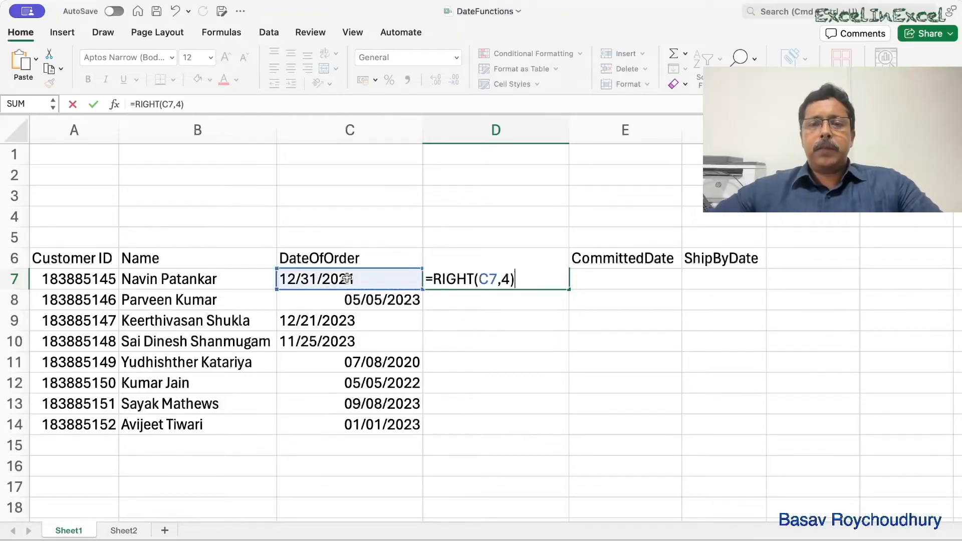
type("4)")
key("Return")
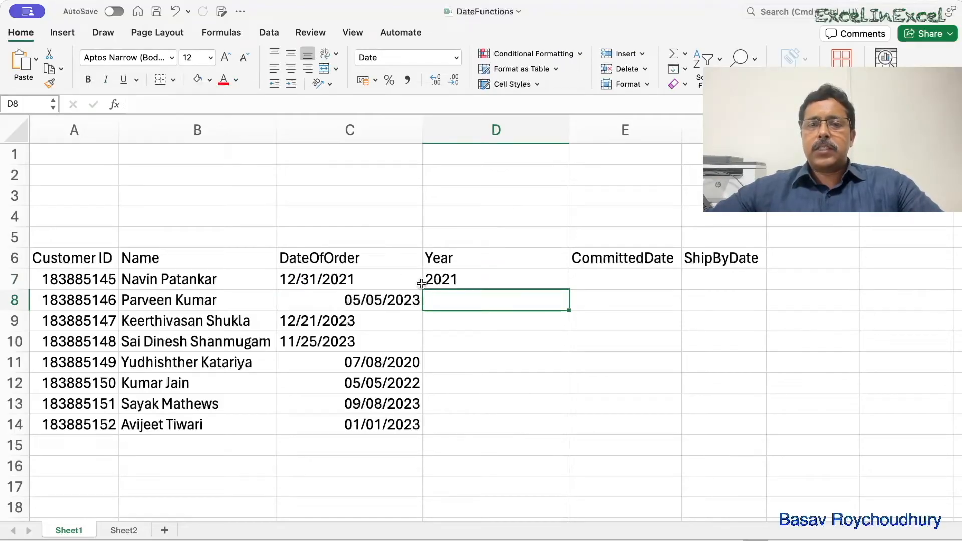
- Wrap the formula in D7 with VALUE so it reads =VALUE(RIGHT(C7,4)) and returns a number
left_click(437, 281)
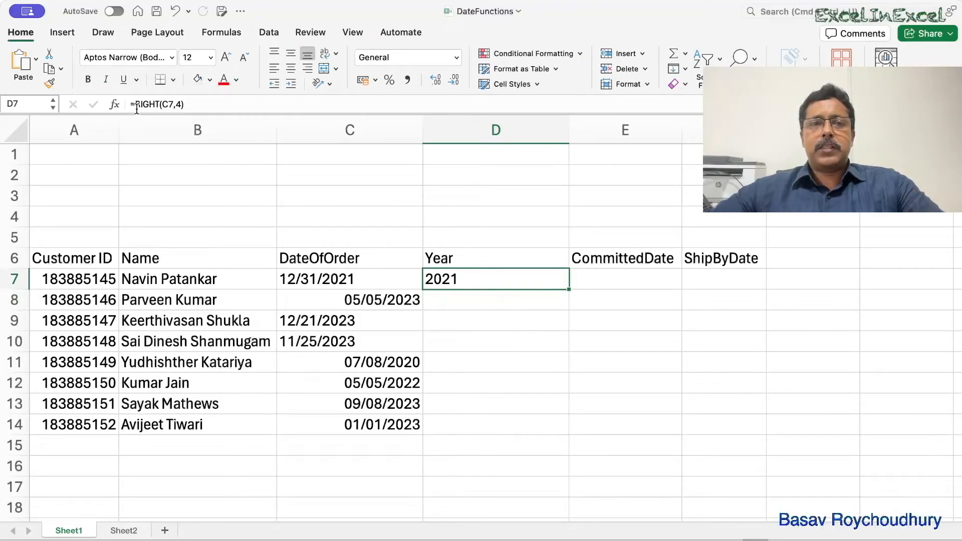
double_click(434, 279)
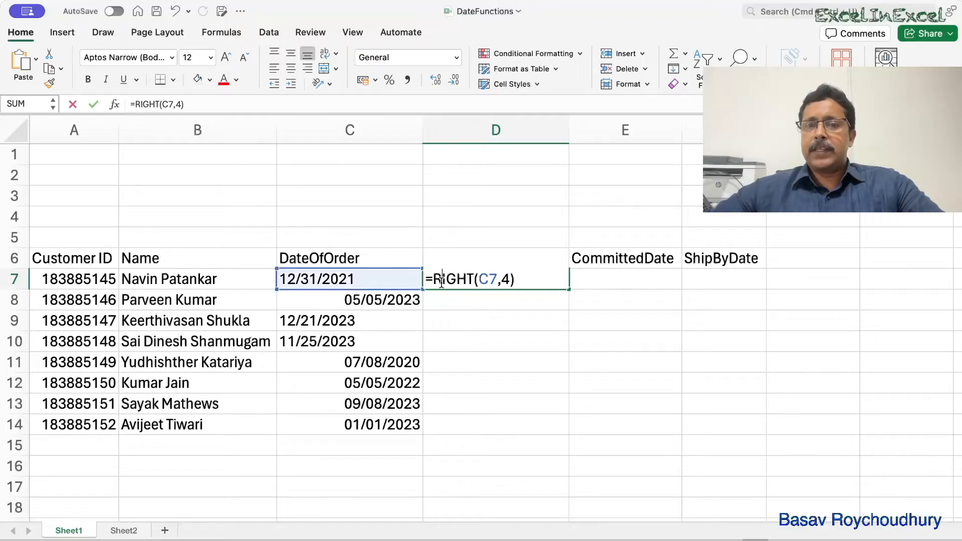
type("v")
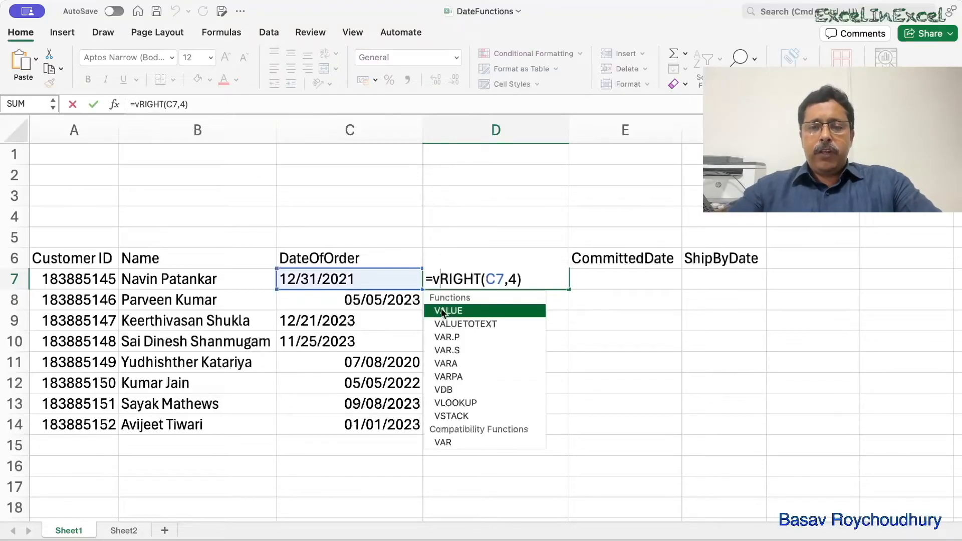
type("alue")
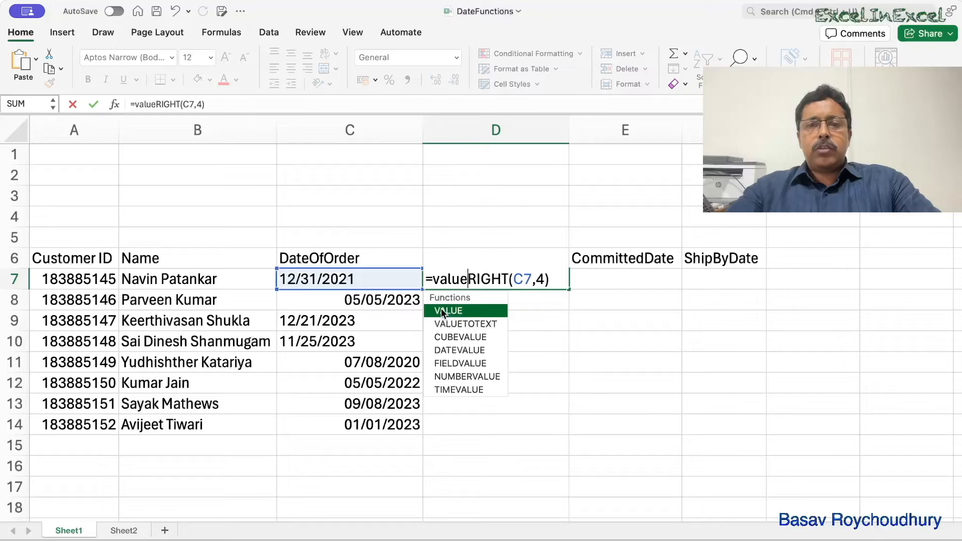
key("Tab")
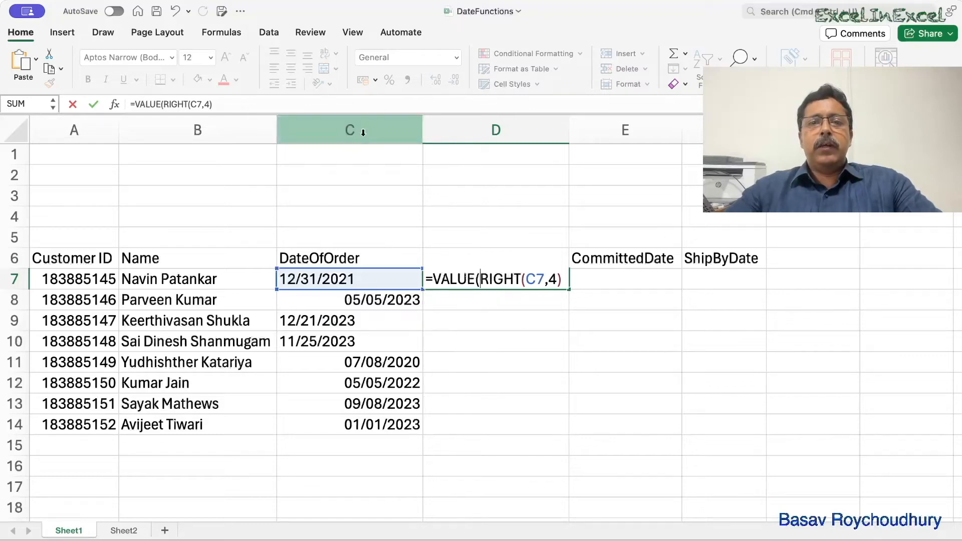
type(")")
key("Return")
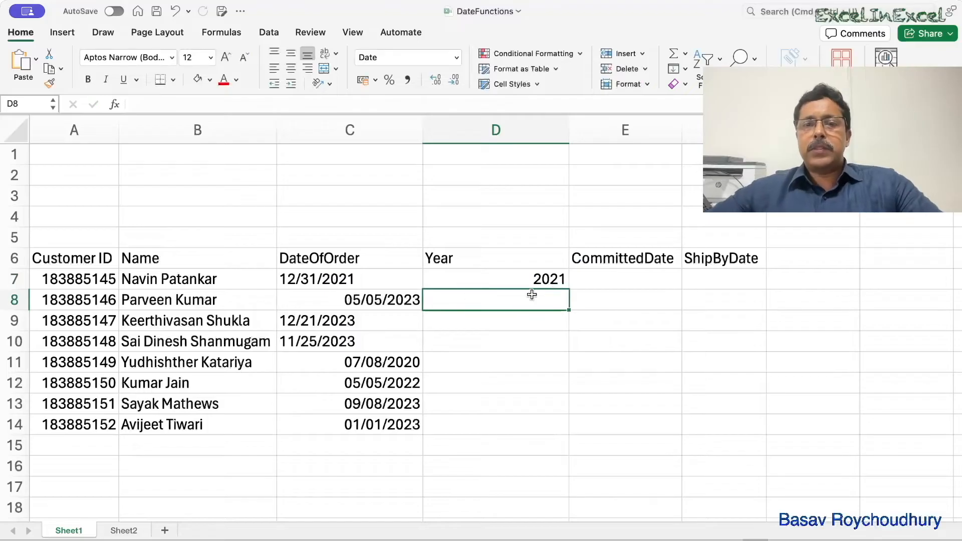
- Fill the Year formula from D7 down to D14 and highlight cell D8 with a yellow fill
left_click(558, 280)
left_click_drag(568, 288, 568, 426)
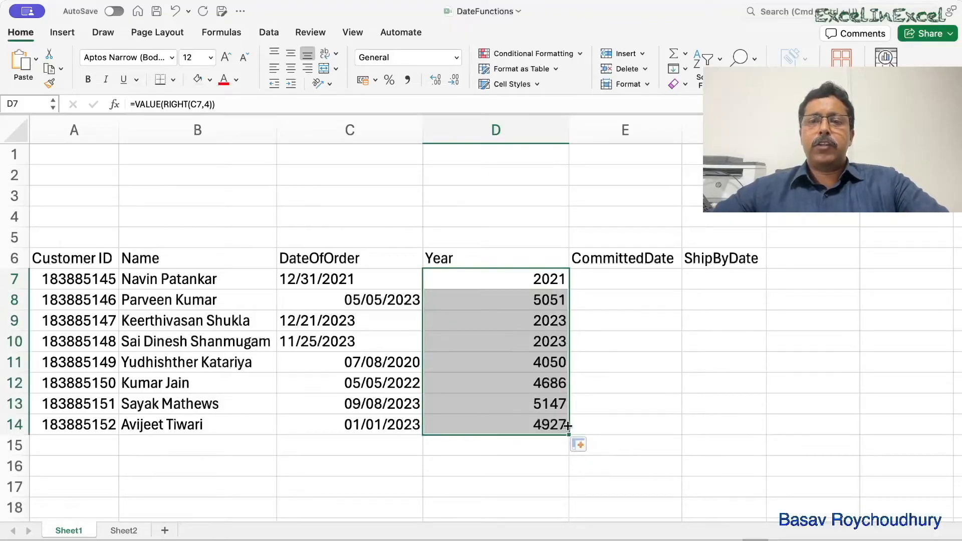
left_click(548, 296)
left_click(212, 82)
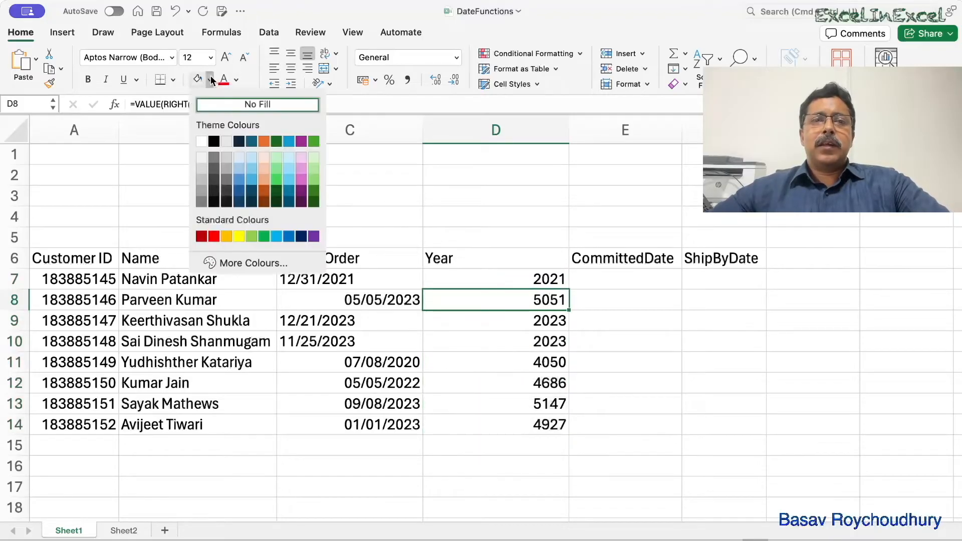
left_click(241, 231)
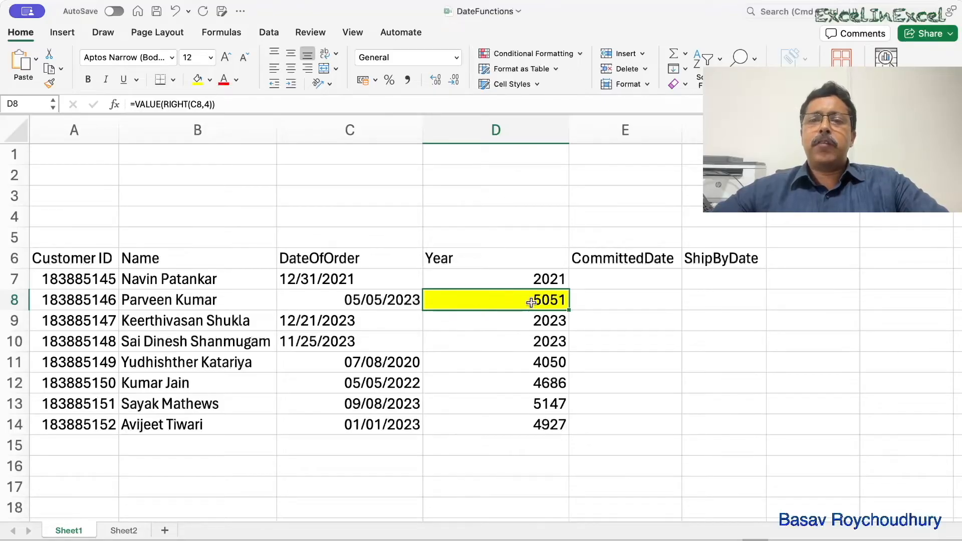
- Format C8 as Number to compare its serial number with the result in D8, and undo the format change
left_click(382, 299)
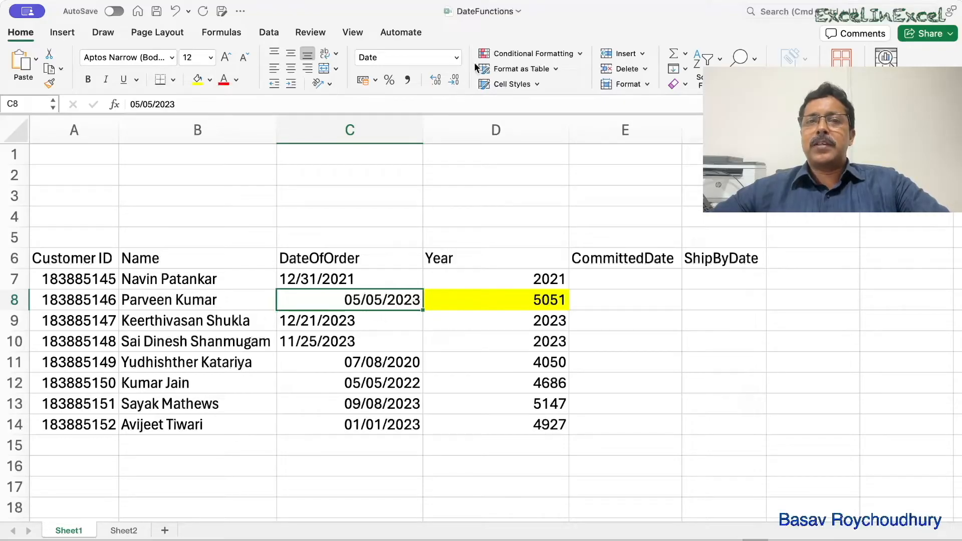
left_click(432, 111)
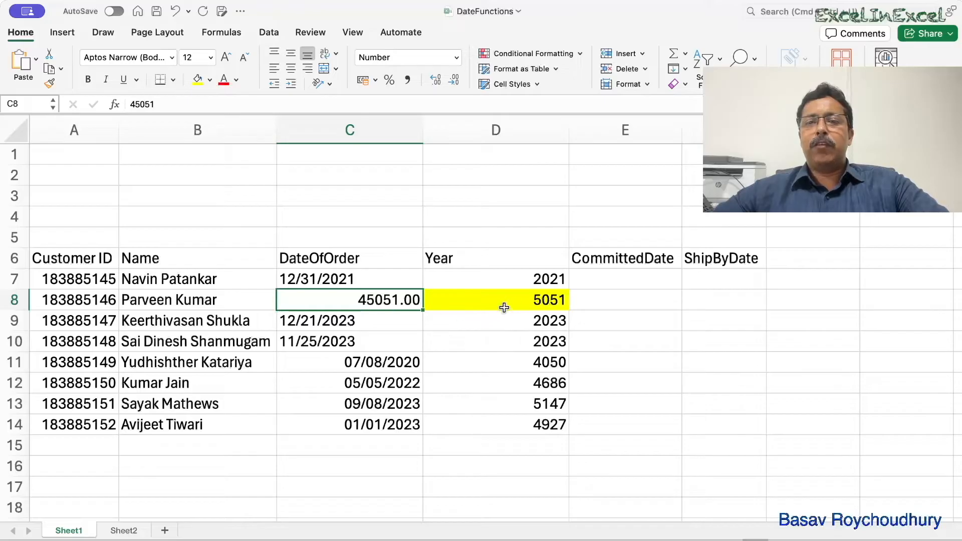
left_click(521, 302)
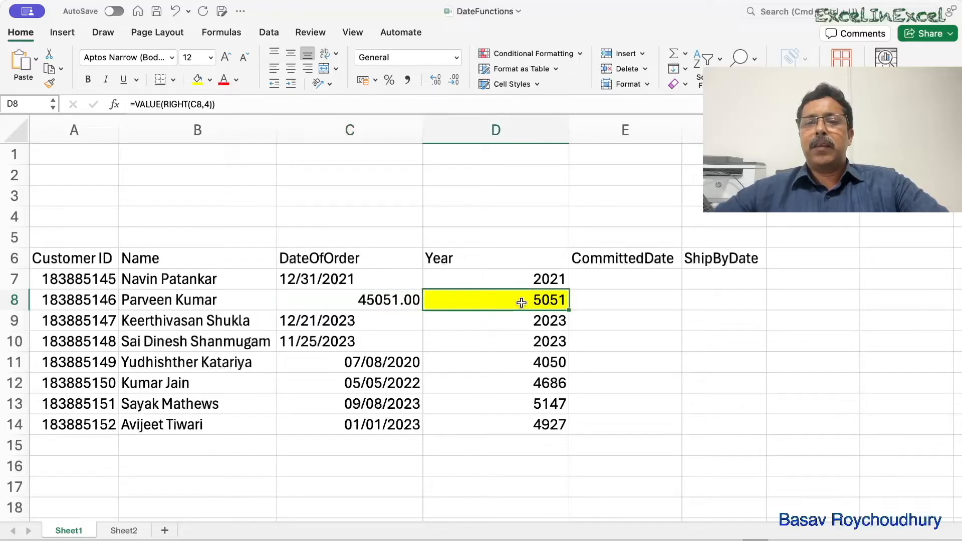
left_click(175, 12)
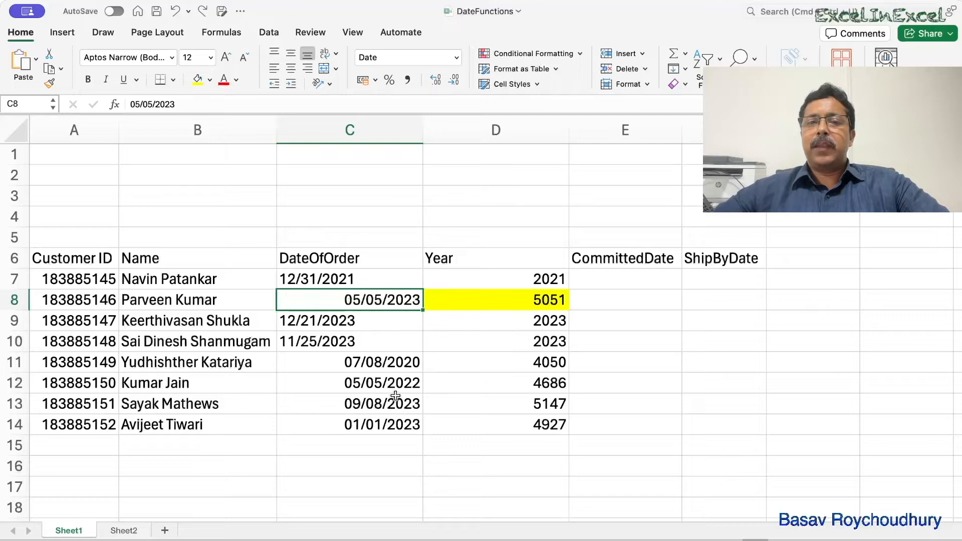
- Compare the text date in C7 and its extracted year in D7 with the date in C8
left_click(308, 280)
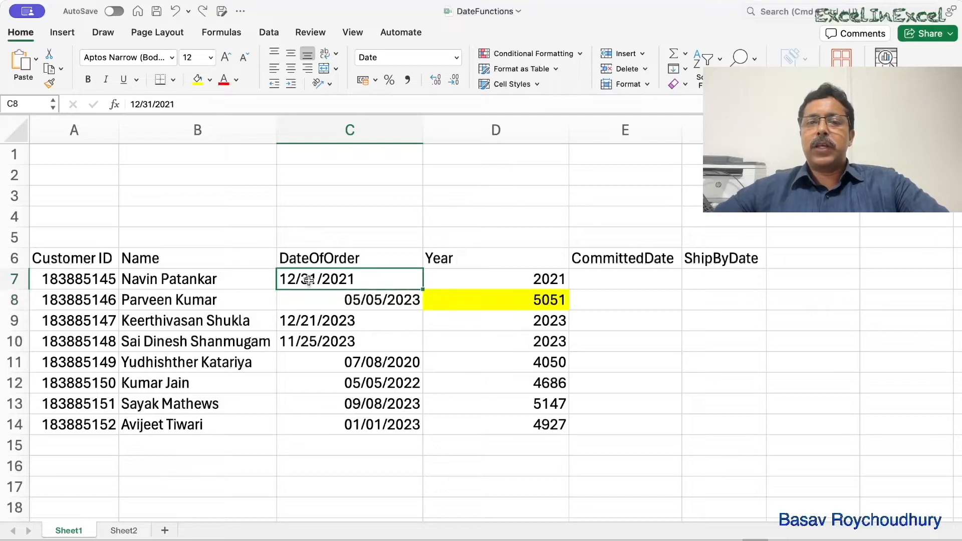
left_click(518, 280)
left_click(377, 301)
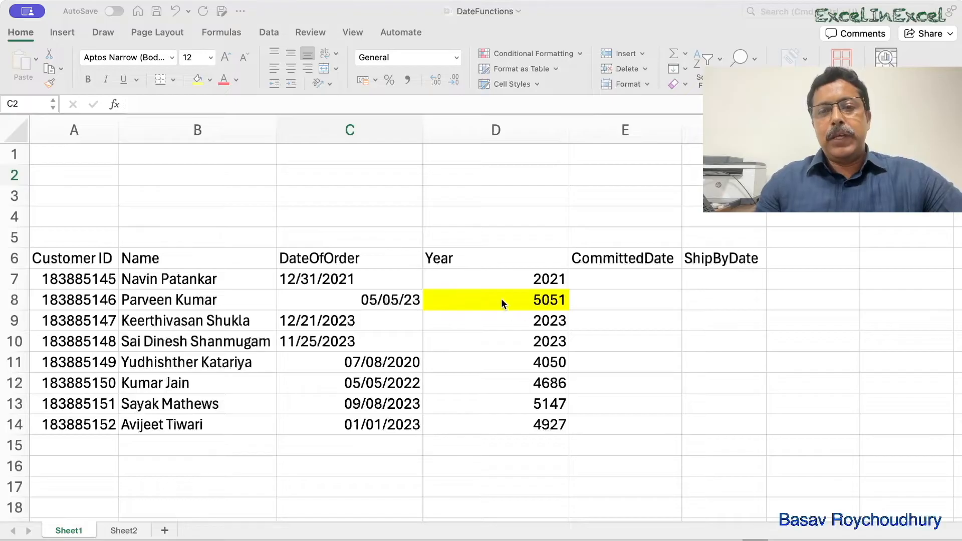
- Insert a new column before Year and enter =TEXT(C7,"DD/MM/YYYY") in D7
left_click(456, 132)
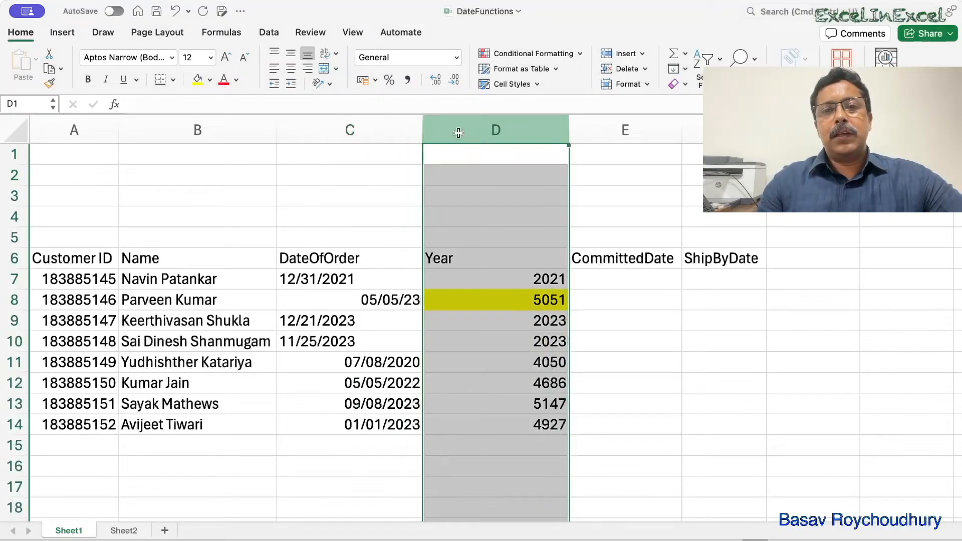
left_click(617, 53)
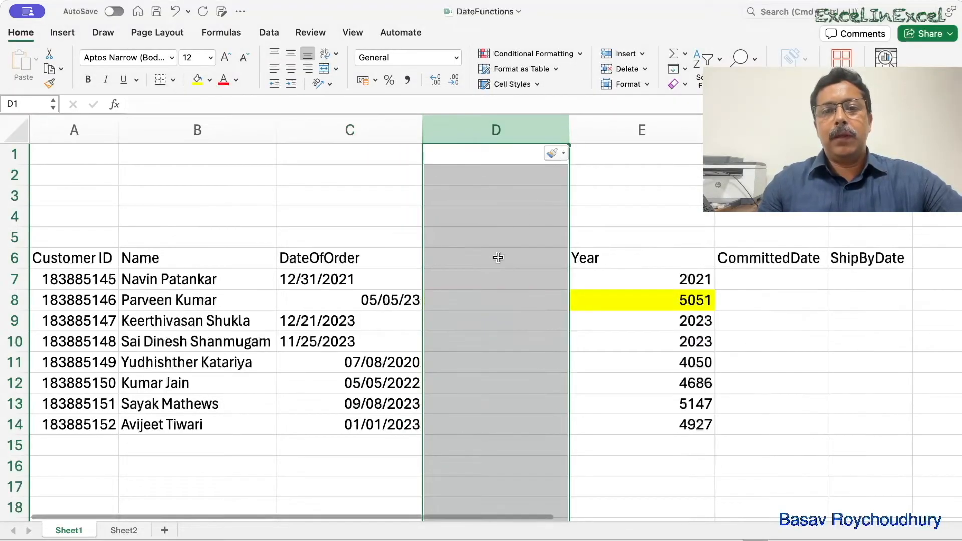
left_click(467, 284)
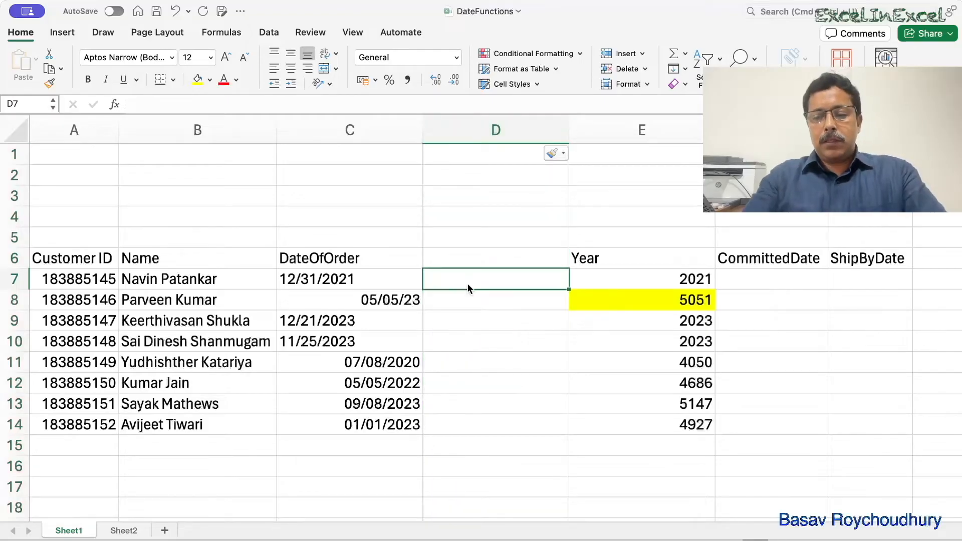
type("=T")
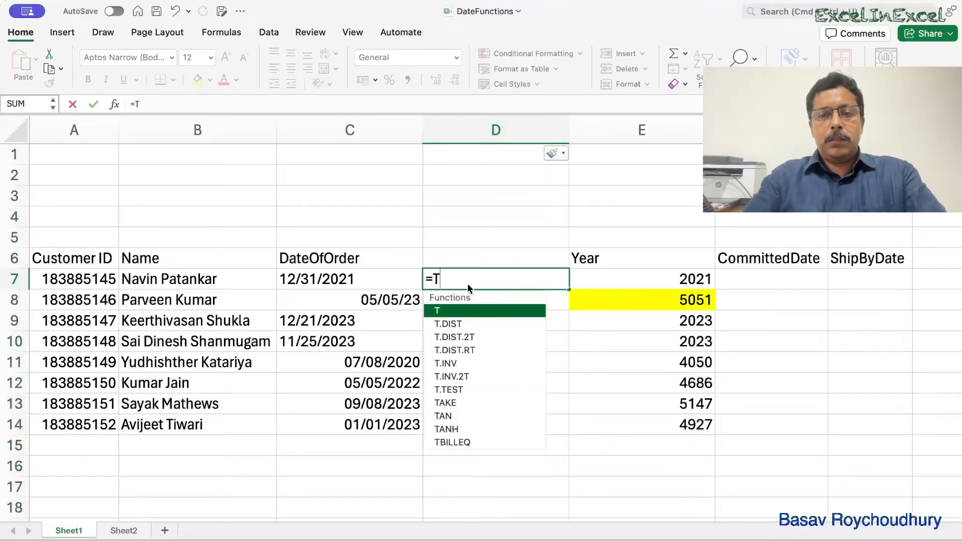
type("EXT(")
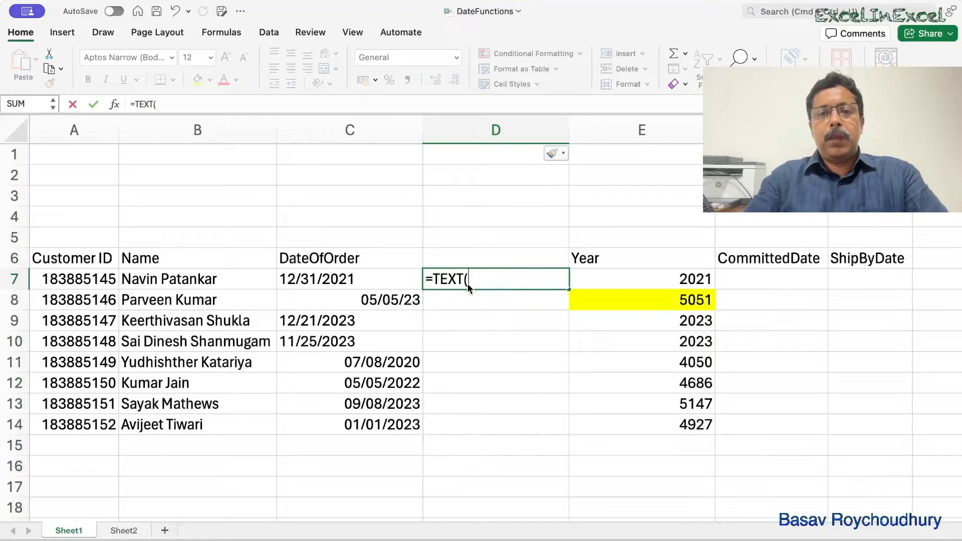
left_click(355, 279)
type(",")
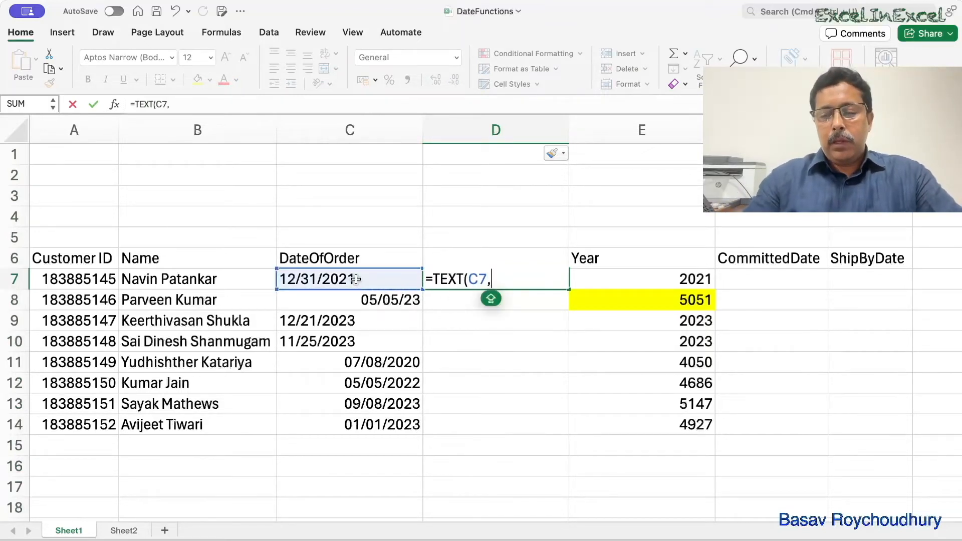
type("\"")
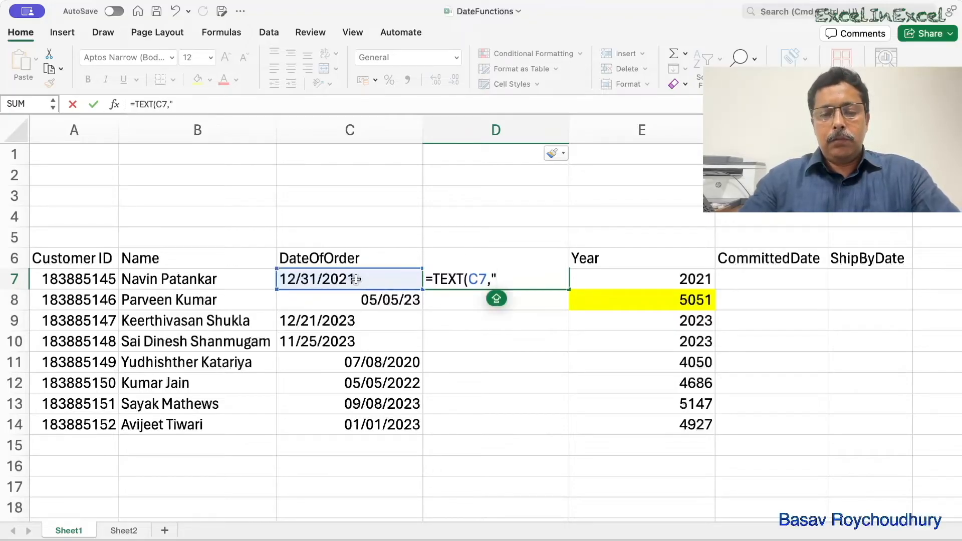
type("DD/MM")
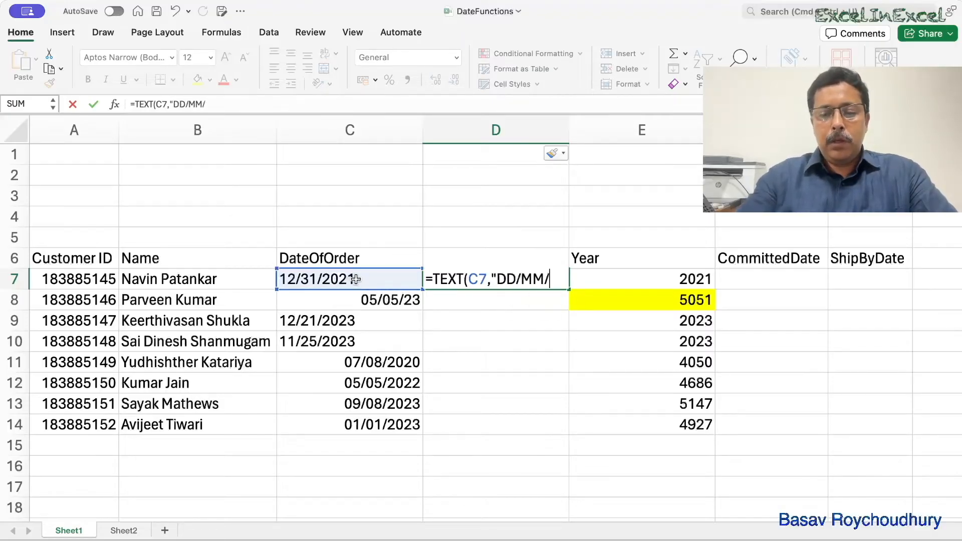
type("/YYYY\"")
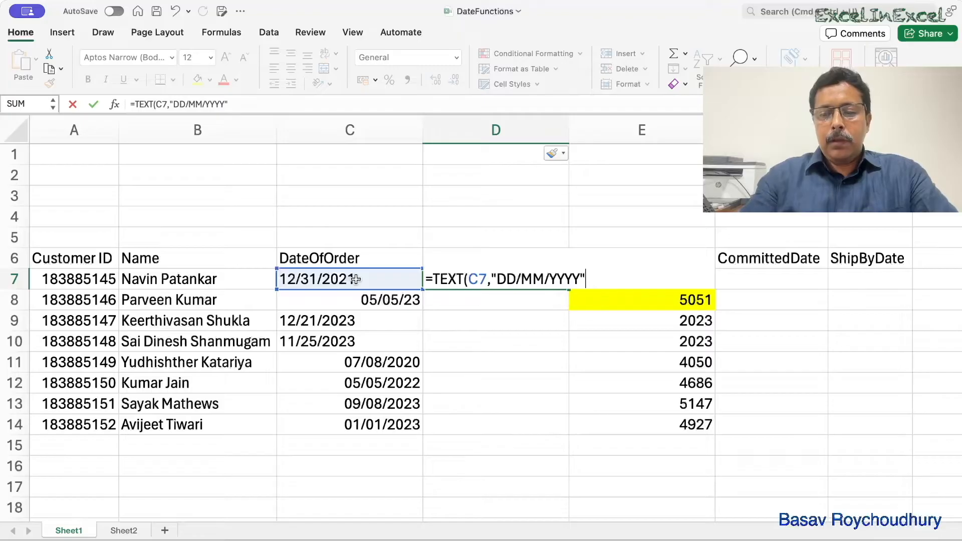
key("Caps_Lock")
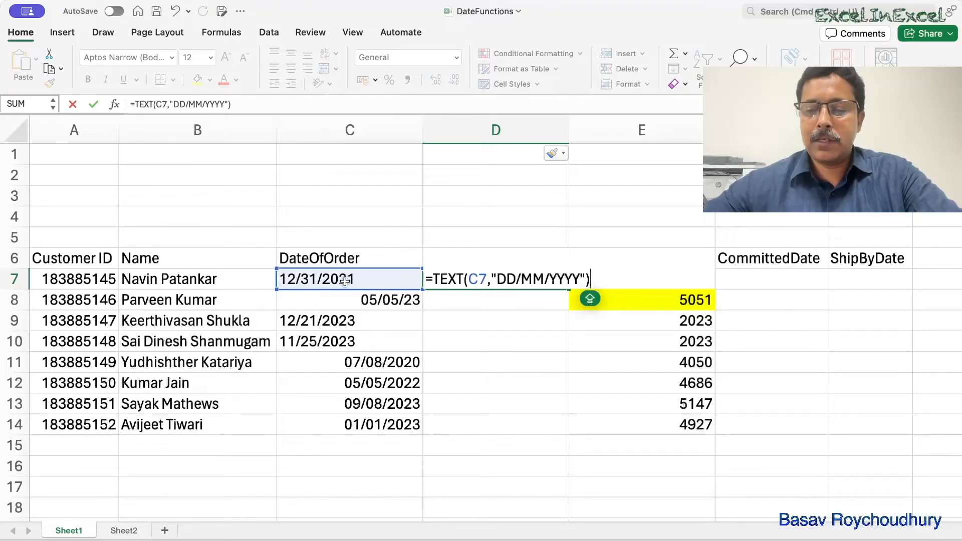
key("Return")
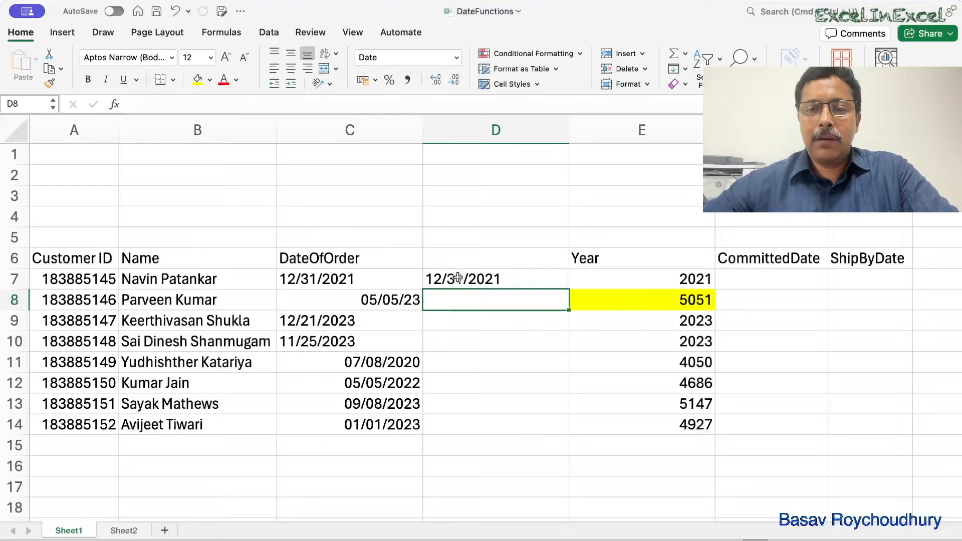
- Review the TEXT formula in D7 and fill it down to D8
left_click(458, 277)
double_click(453, 279)
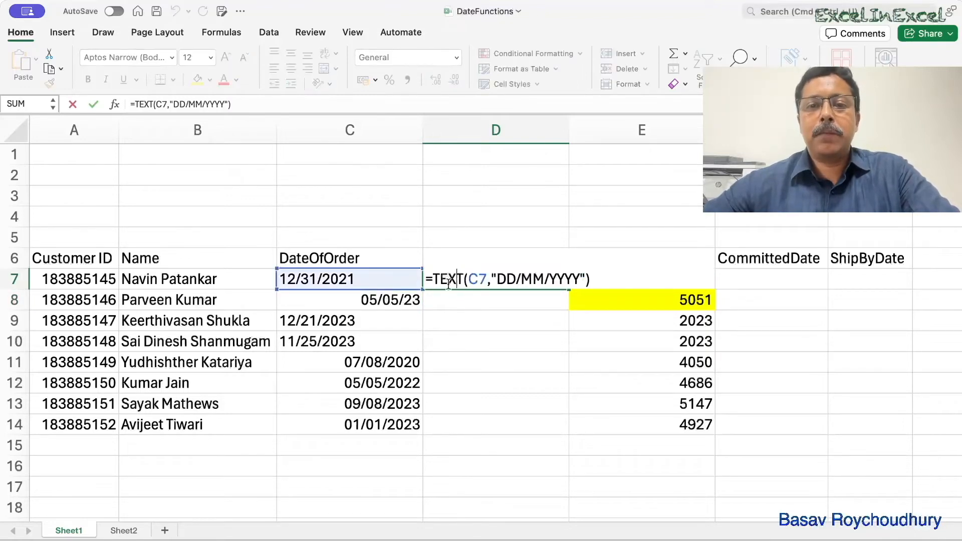
key("Caps_Lock")
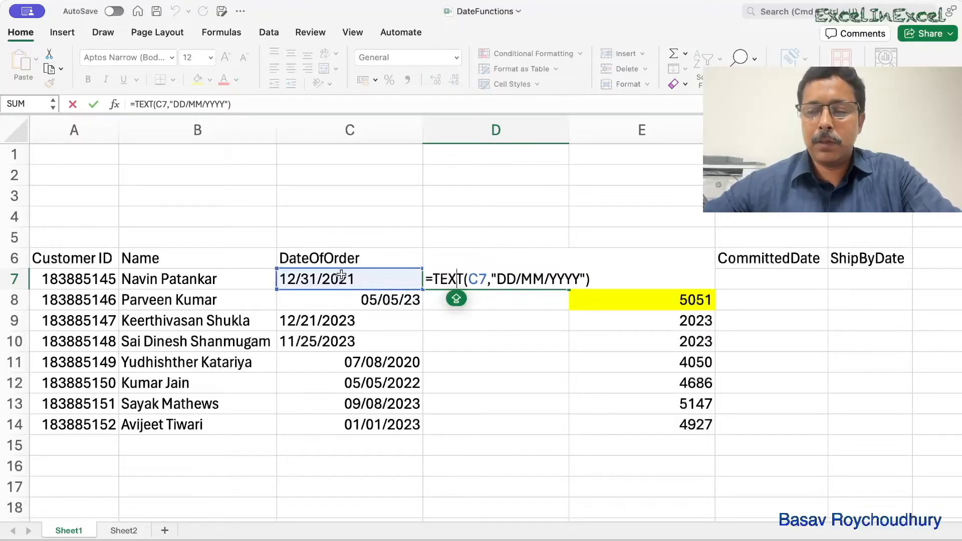
key("Return")
left_click(493, 282)
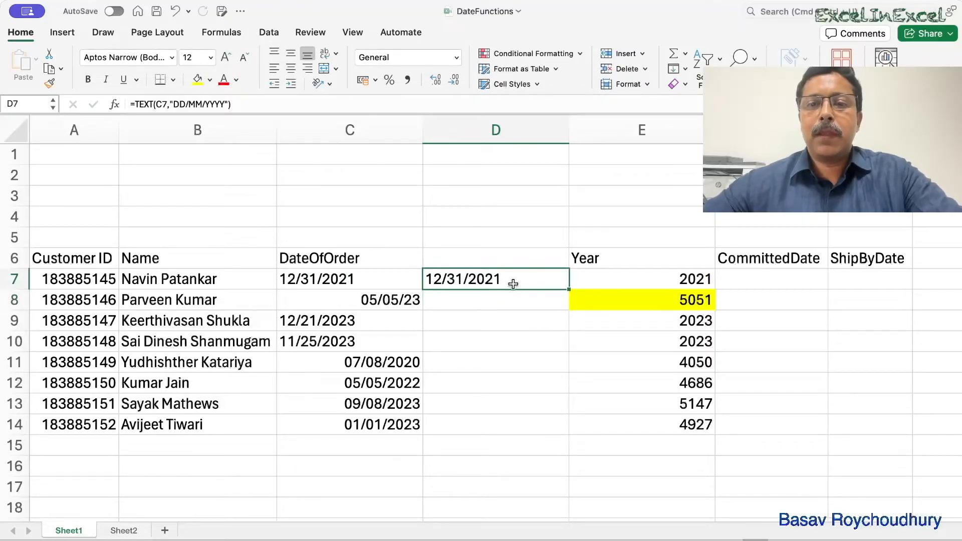
left_click_drag(568, 289, 567, 308)
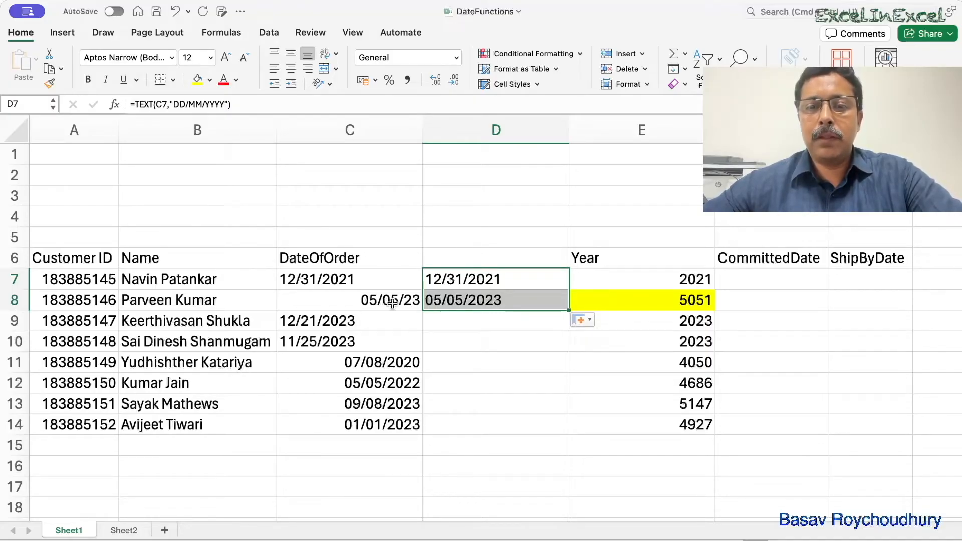
- Review the TEXT formula in D8 and fill it down to D14
double_click(441, 301)
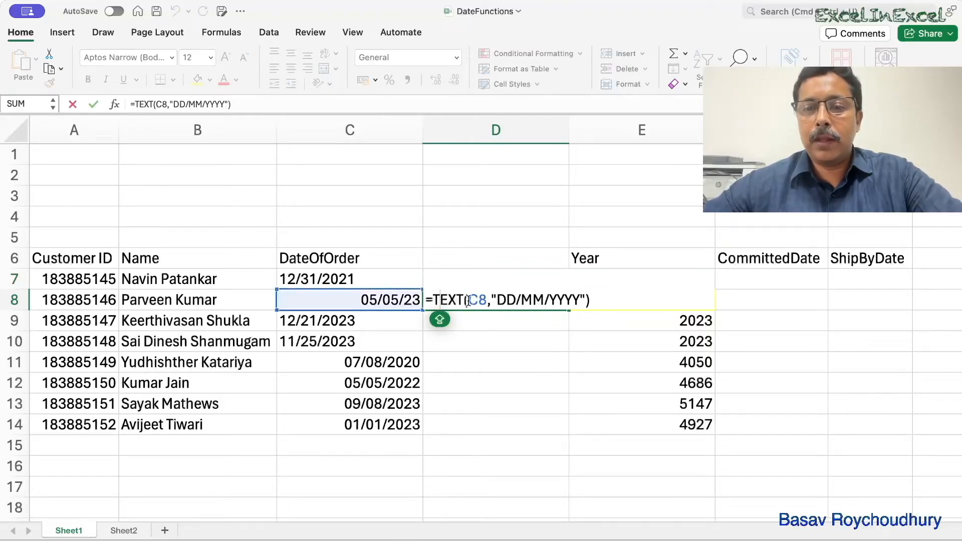
key("Return")
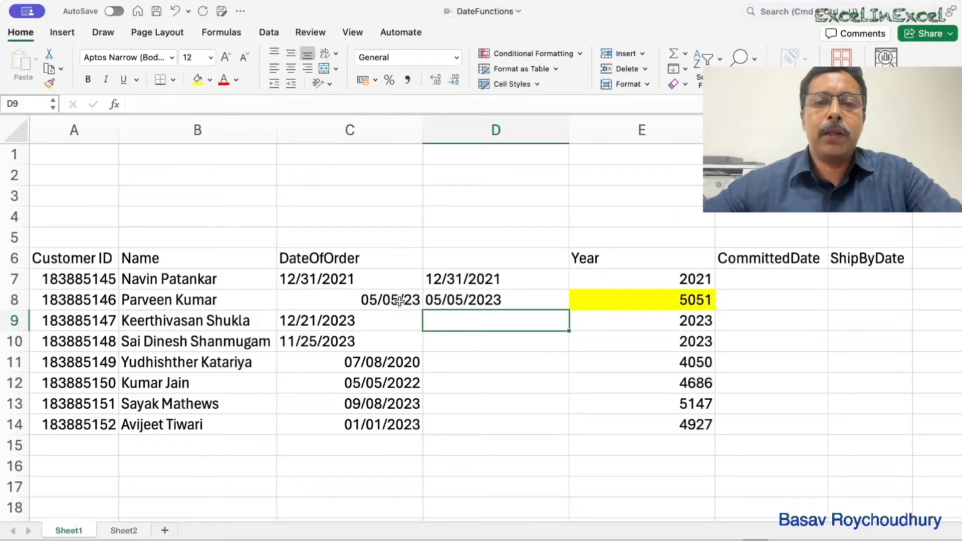
left_click(485, 305)
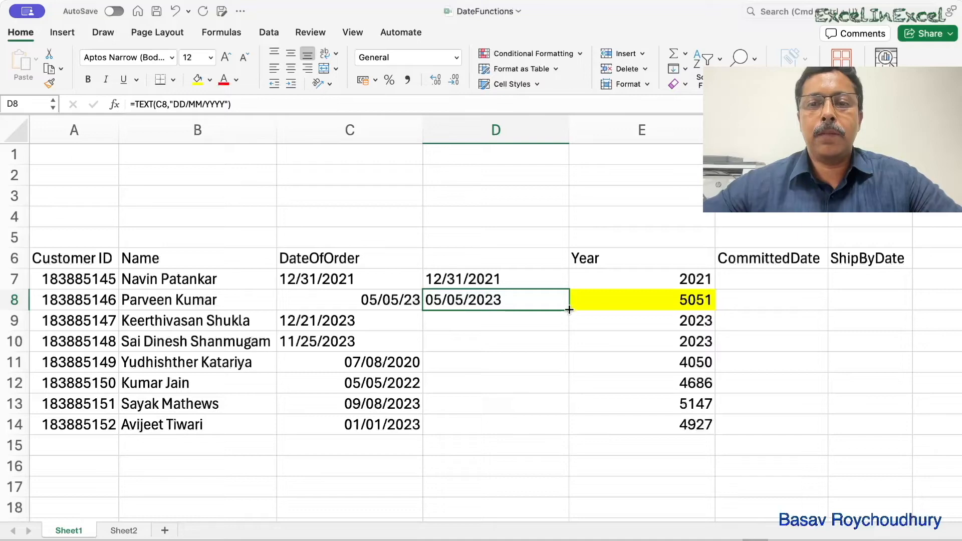
left_click_drag(569, 314, 570, 434)
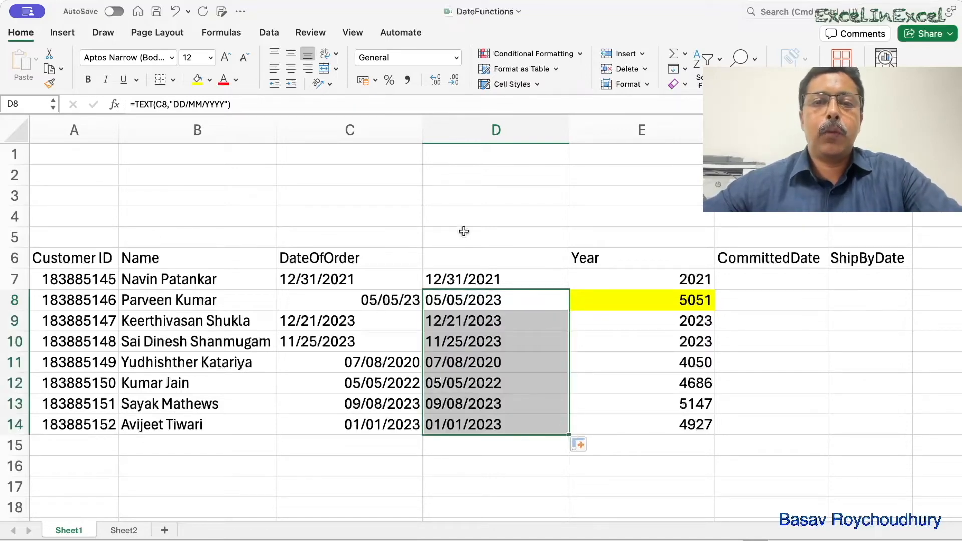
left_click(460, 273)
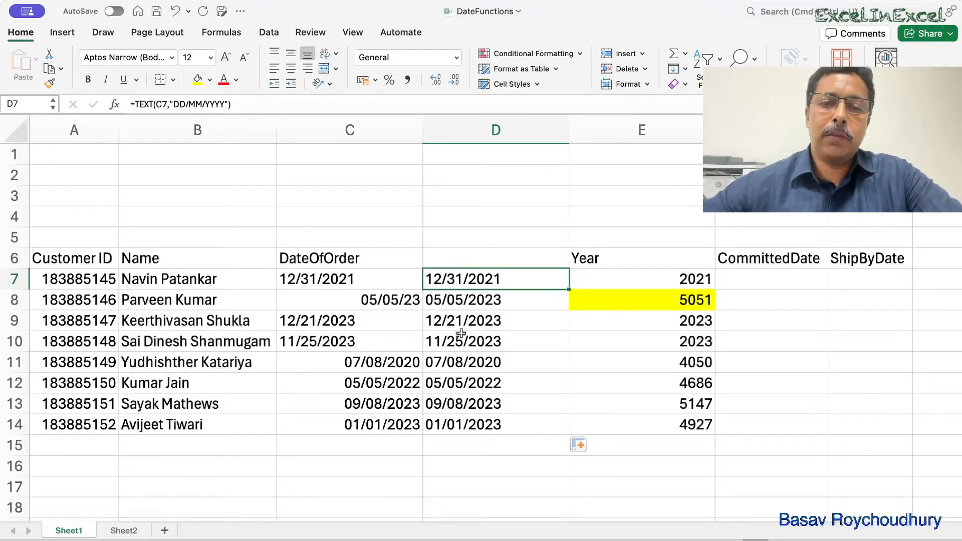
- Enter the header DATEINTEXT in D6 and narrow column D
left_click(474, 257)
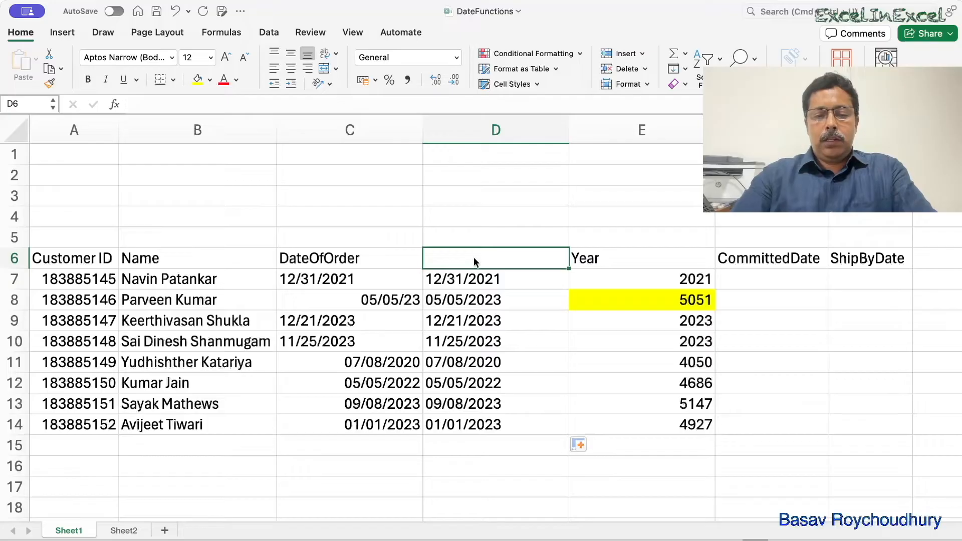
type("DATE")
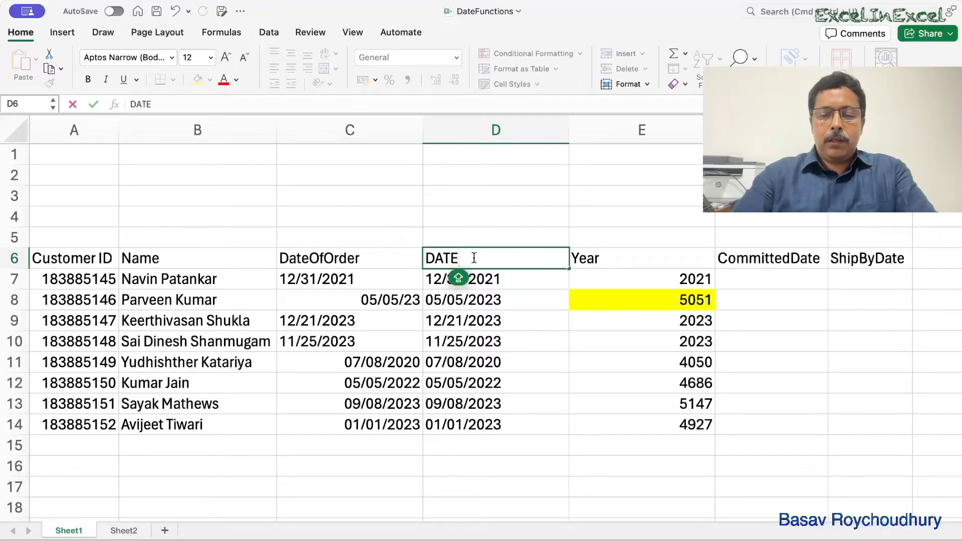
type("INTEX")
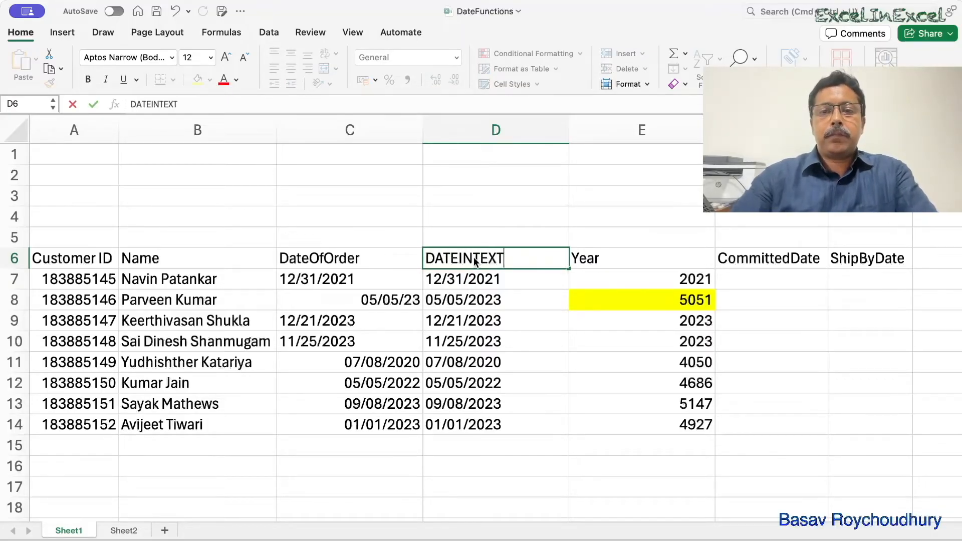
type("T")
left_click(561, 133)
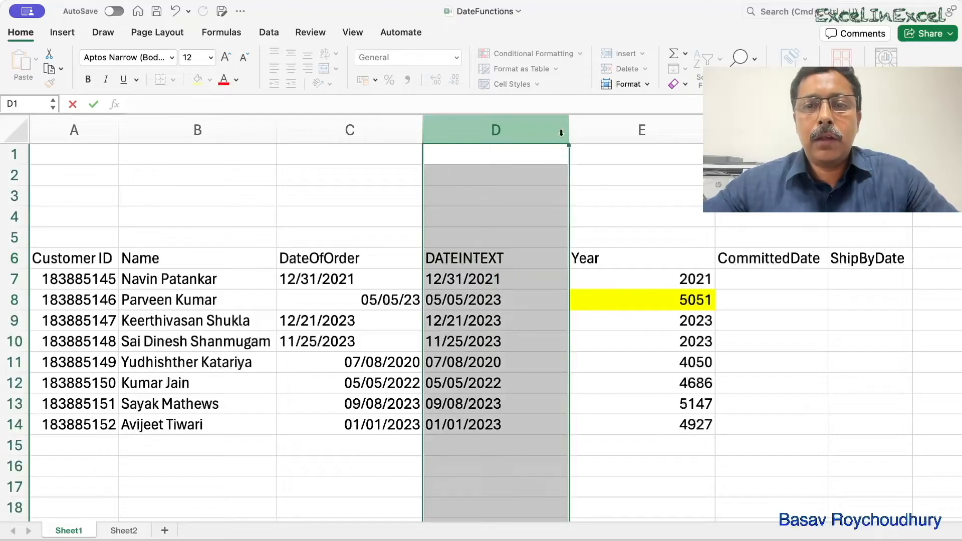
left_click_drag(566, 128, 524, 130)
- Review the TEXT formulas in D8 and D7, and highlight the order date in C11 with yellow fill
left_click(550, 362)
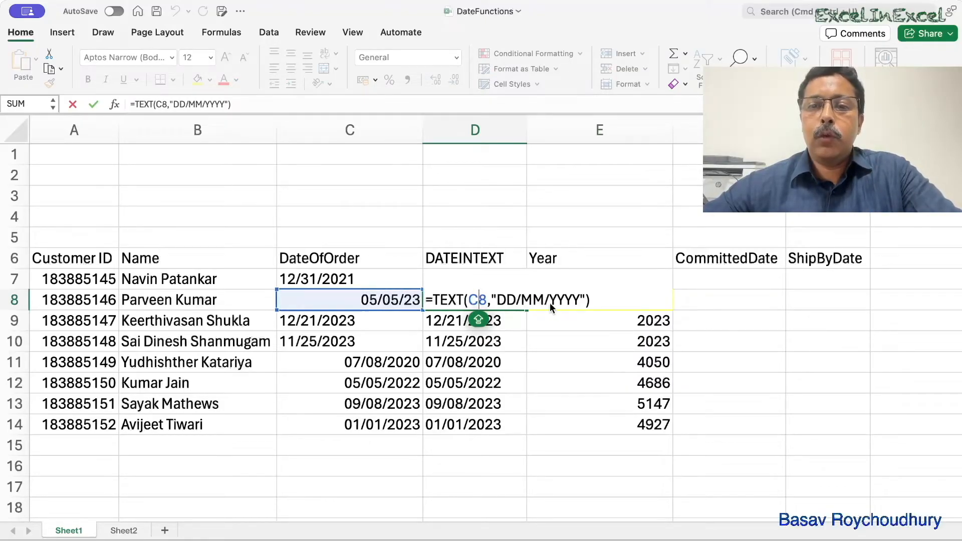
left_click(508, 333)
left_click(471, 280)
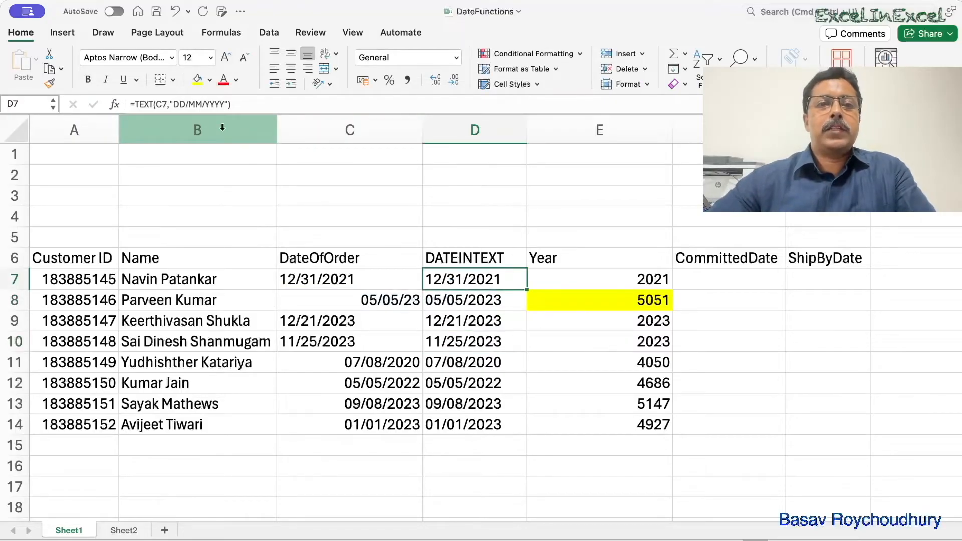
left_click(342, 364)
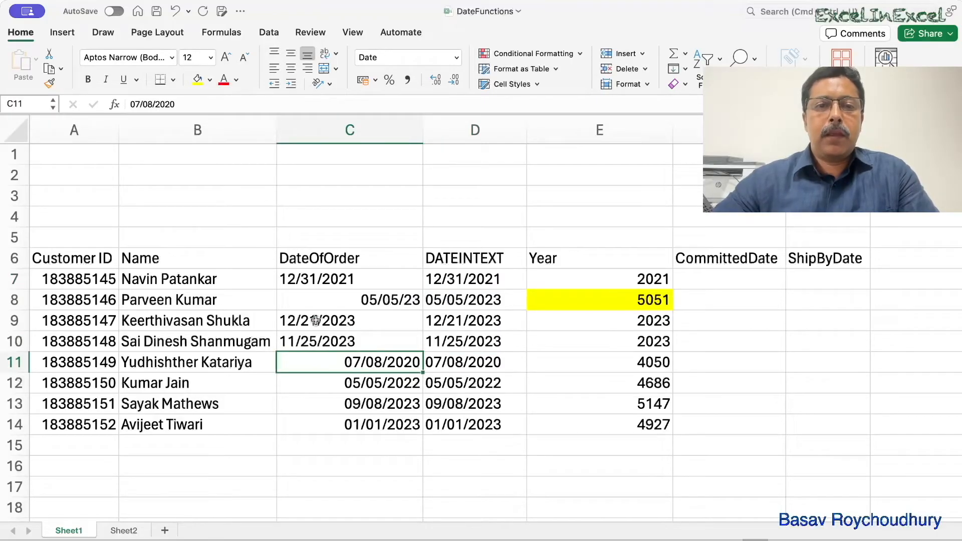
left_click(198, 81)
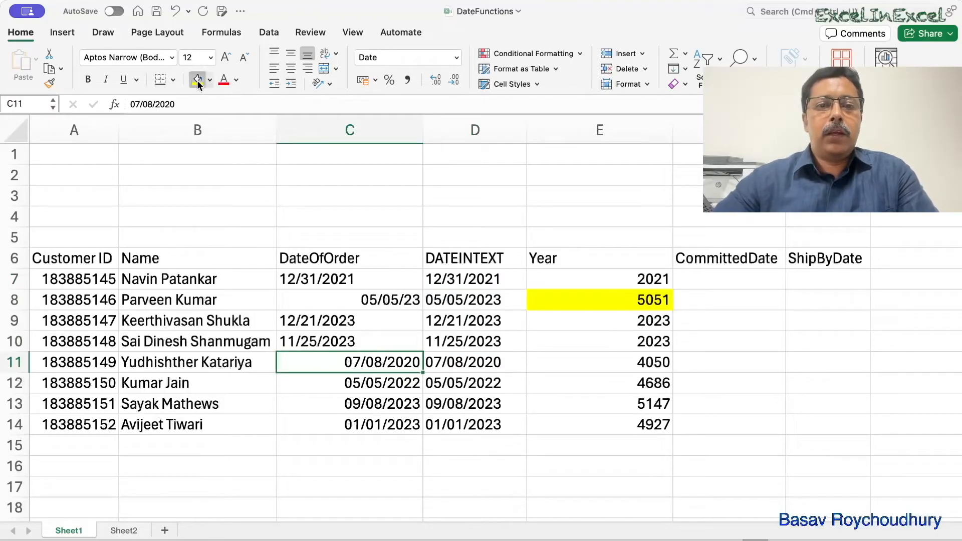
- Enter 8TH JULY 2020 as a note in C16 and highlight it with yellow fill
left_click(325, 467)
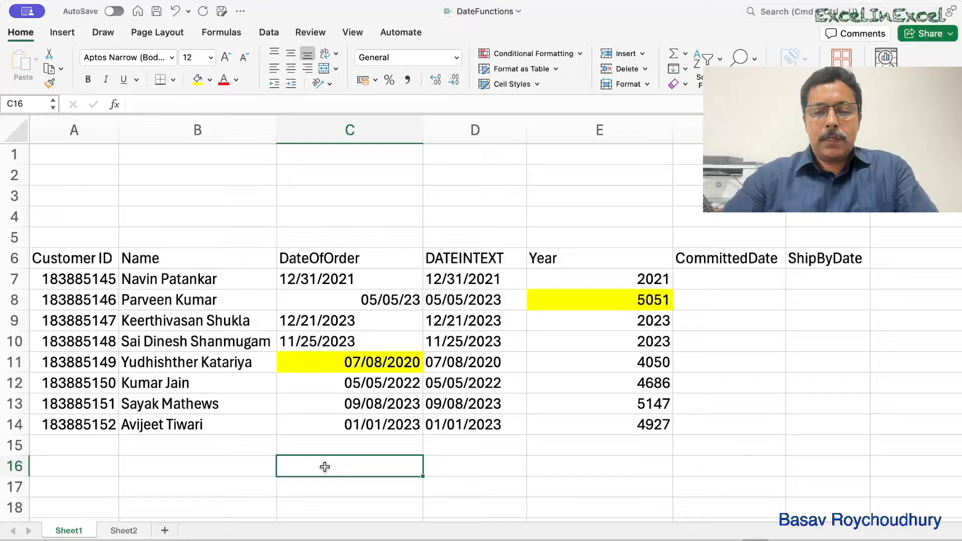
type("8TH J")
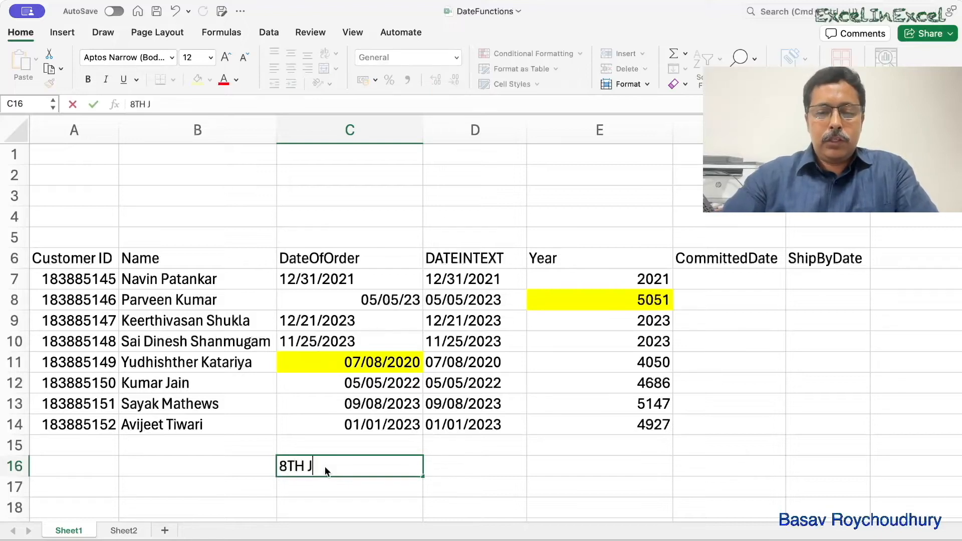
type("ULY 2020")
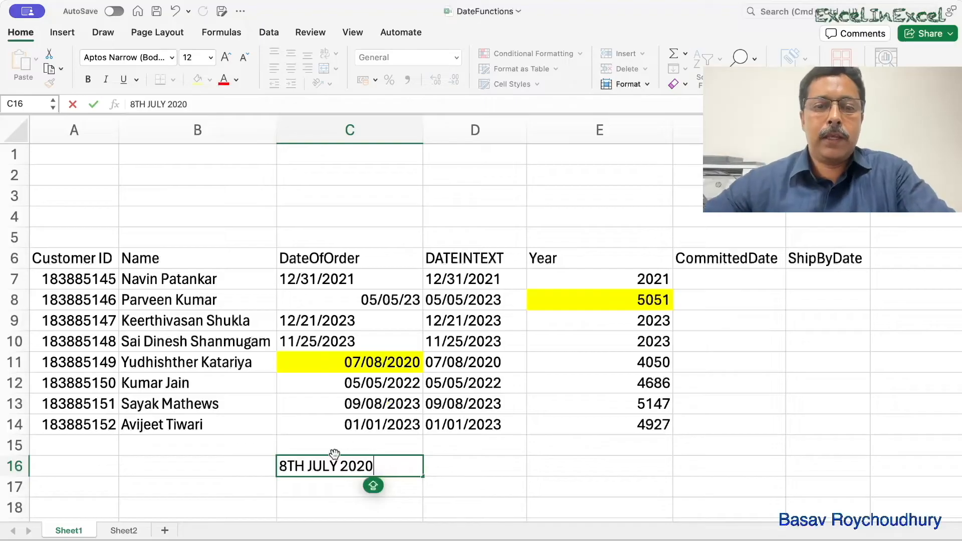
left_click(313, 438)
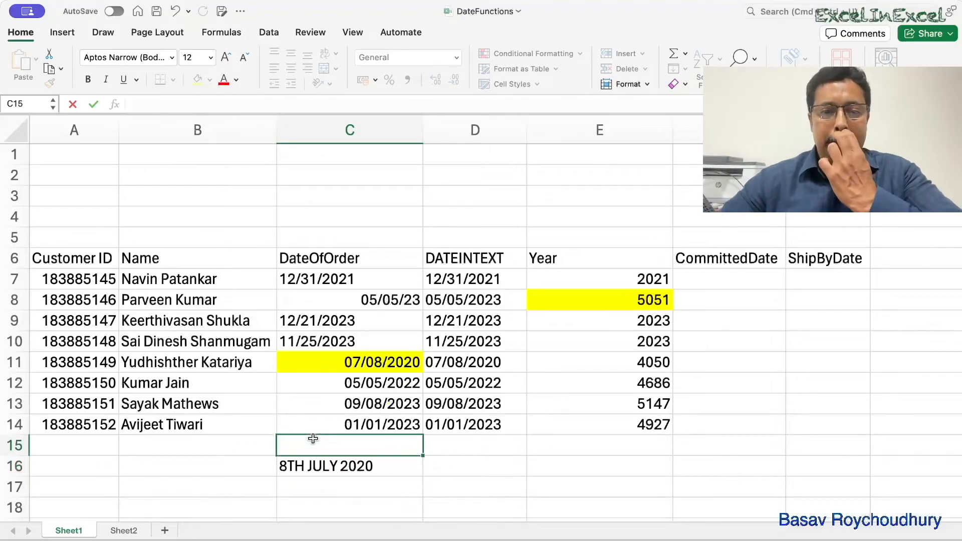
left_click(315, 466)
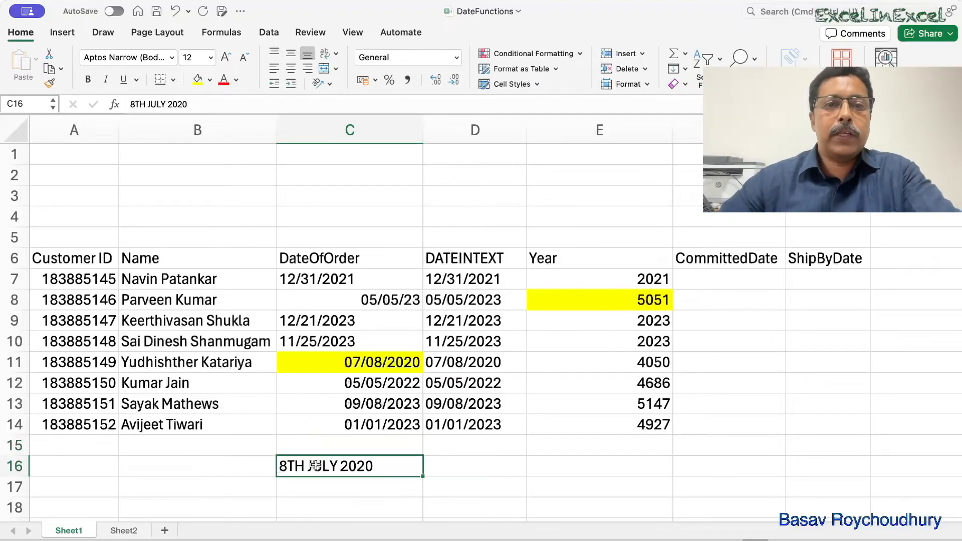
left_click(198, 79)
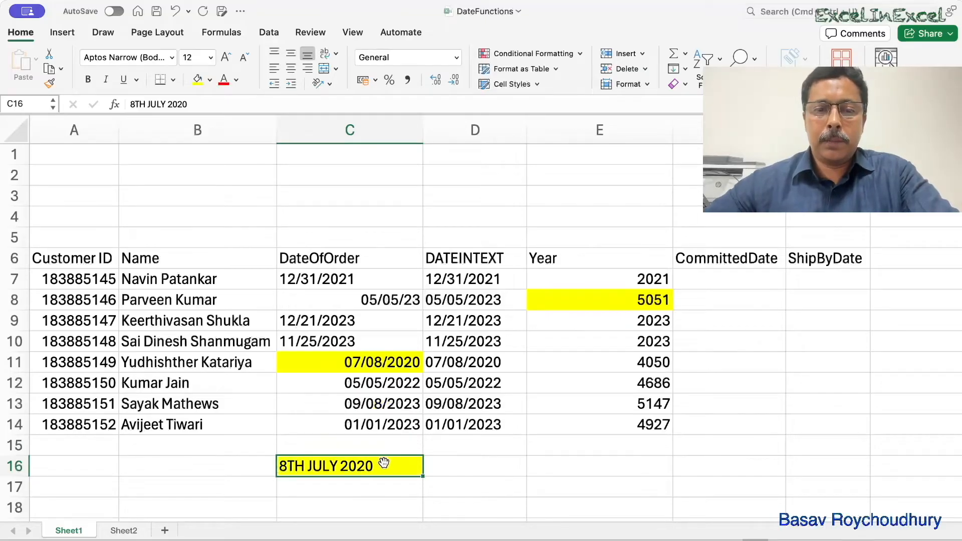
- Change the formula in D7 to =TEXT(C7,"MM/DD/YYYY")
left_click(462, 281)
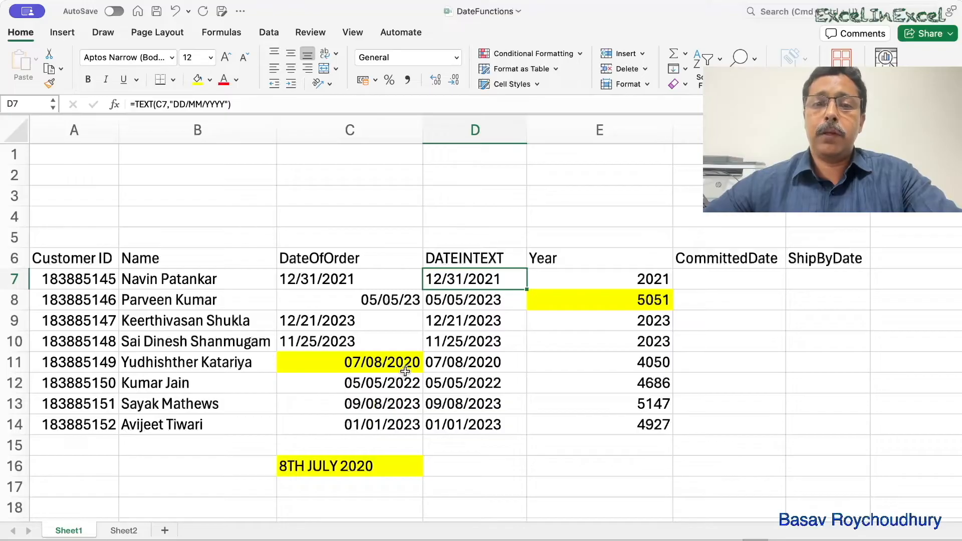
double_click(456, 284)
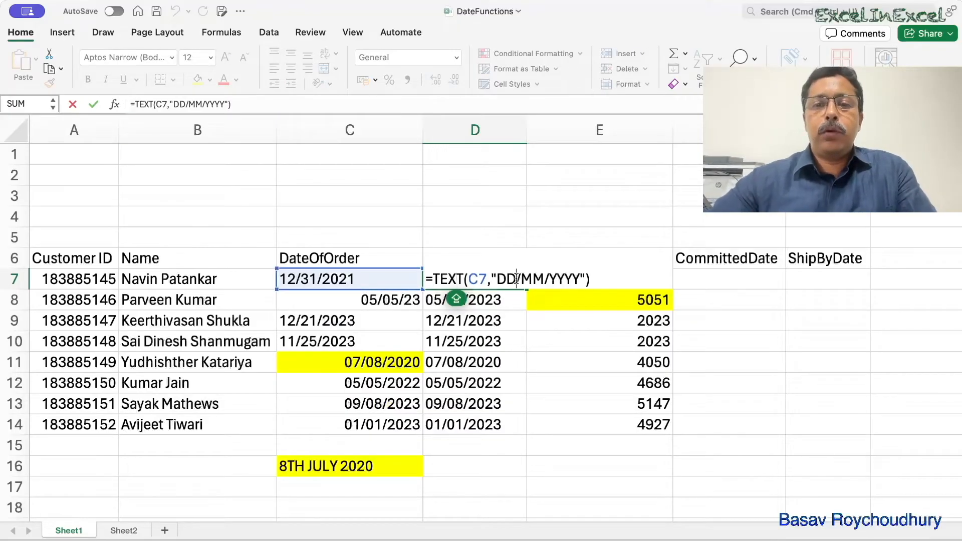
key("BackSpace")
key("BackSpace")
type("MM")
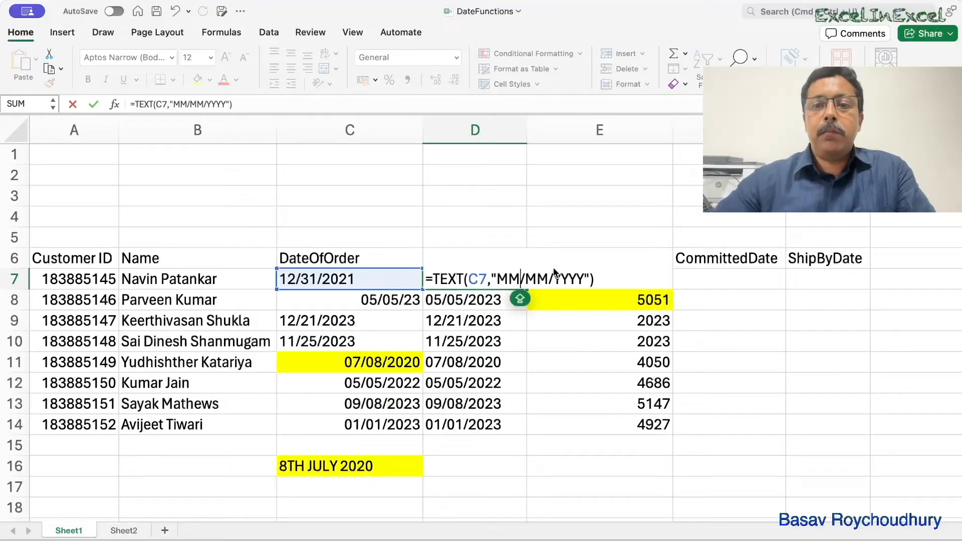
key("BackSpace")
key("BackSpace")
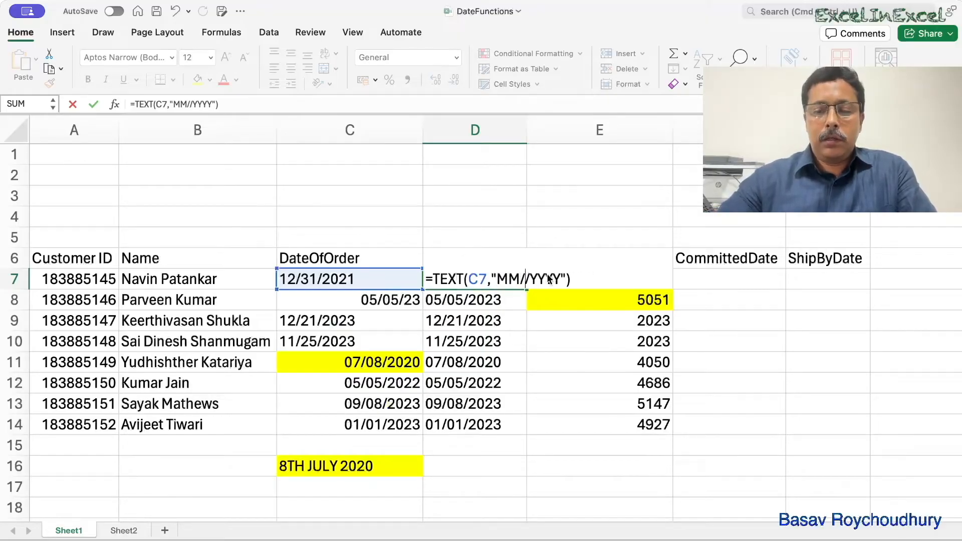
type("DD")
key("Return")
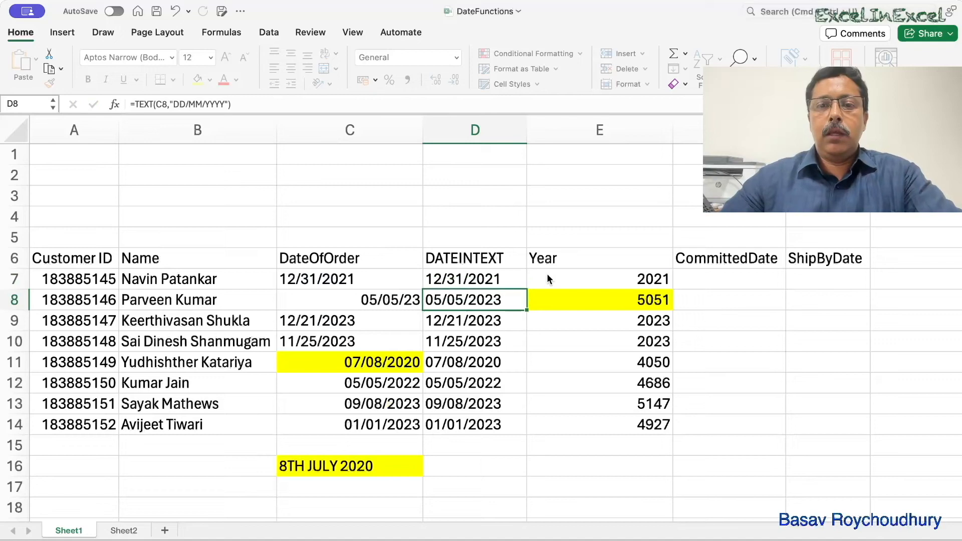
- Fill the D7 formula down to D14 and compare the text date in D11 with the original in C11
left_click(496, 280)
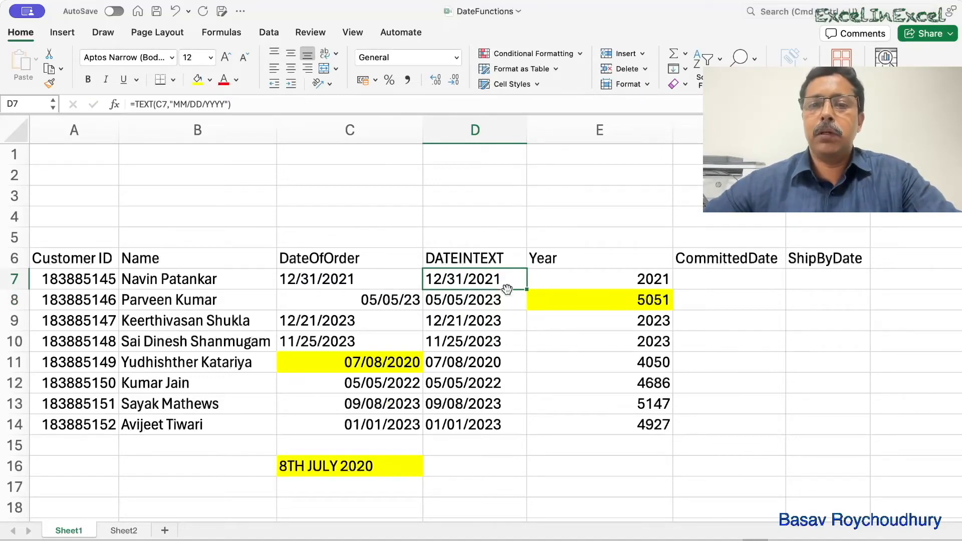
left_click_drag(526, 289, 527, 430)
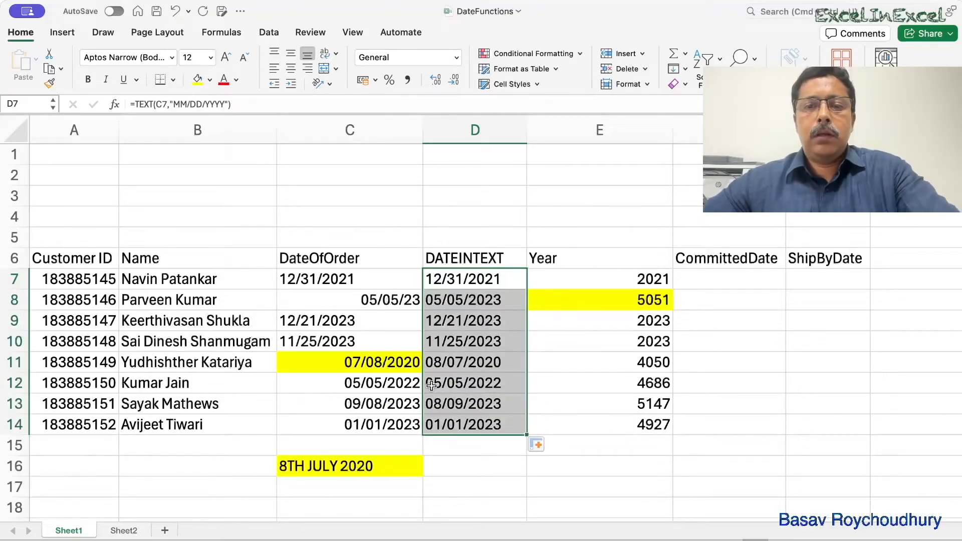
left_click(461, 366)
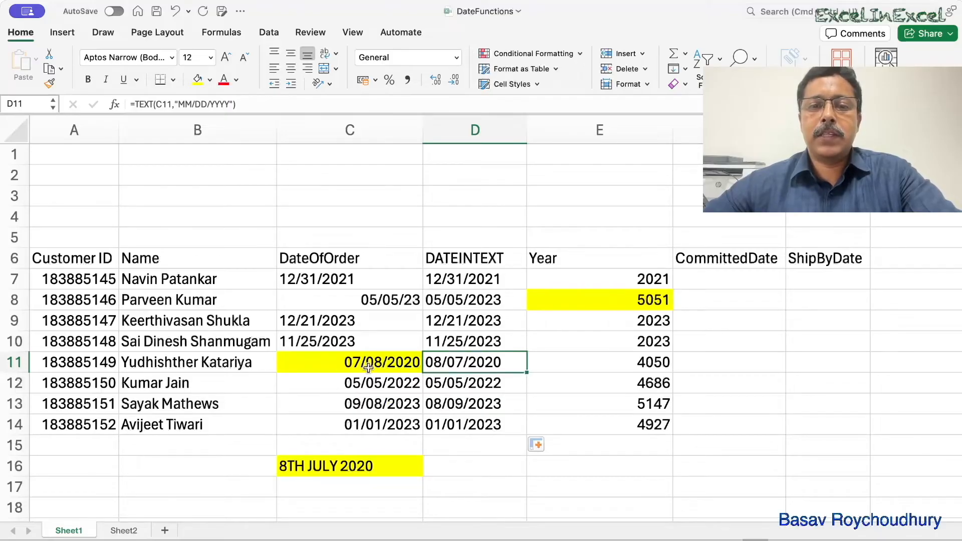
left_click(339, 363)
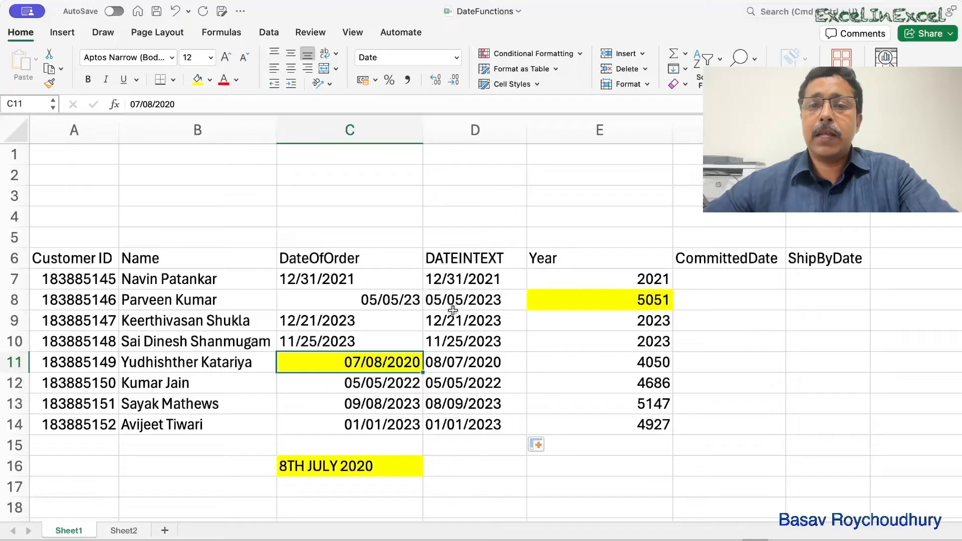
- Edit the formula in D7 to read =TEXT(C7,"DD/MM/YYYY")
left_click(453, 284)
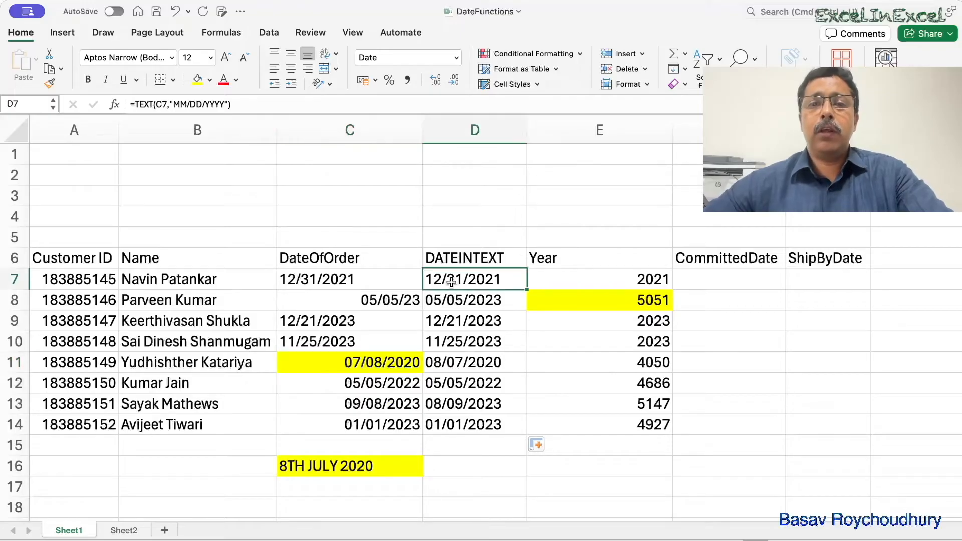
left_click(188, 104)
key("BackSpace")
key("BackSpace")
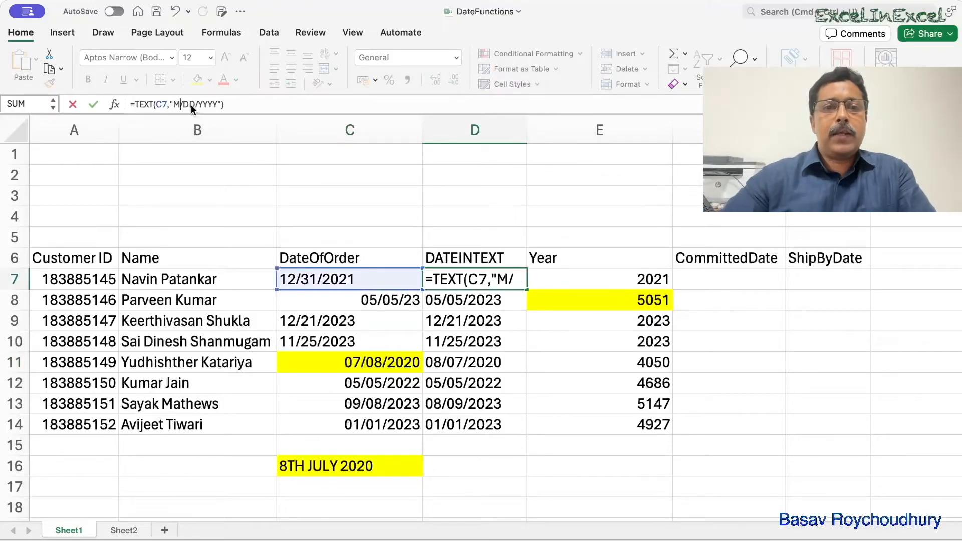
type("DD")
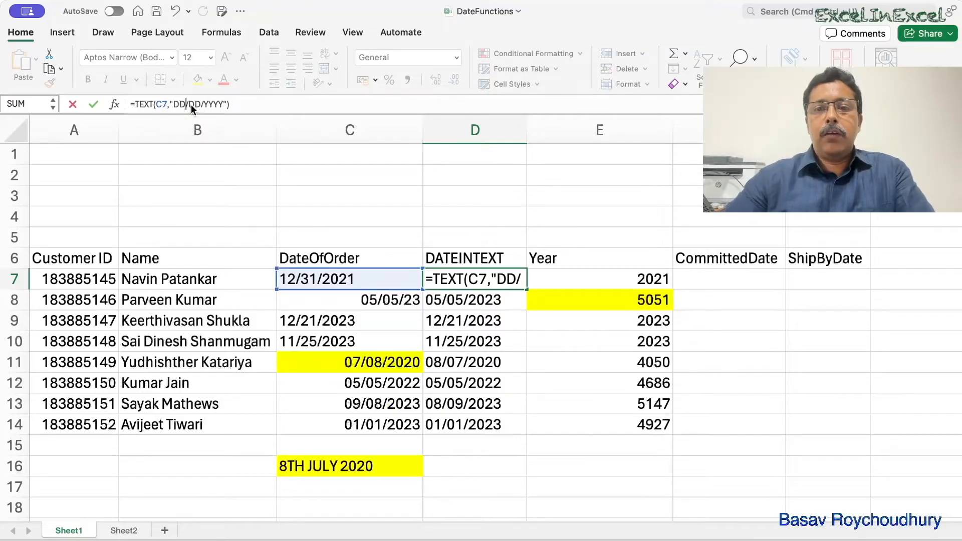
double_click(470, 280)
left_click_drag(491, 279, 518, 281)
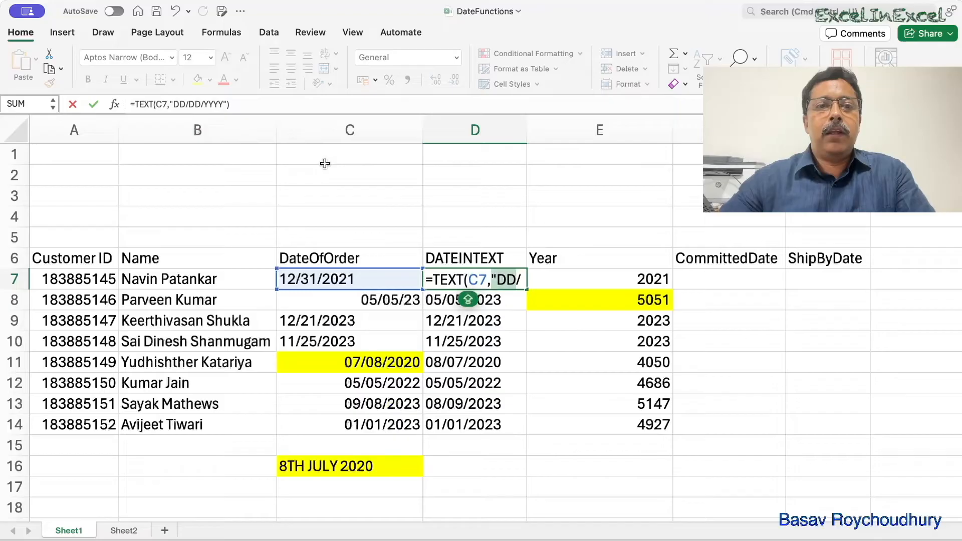
left_click(201, 105)
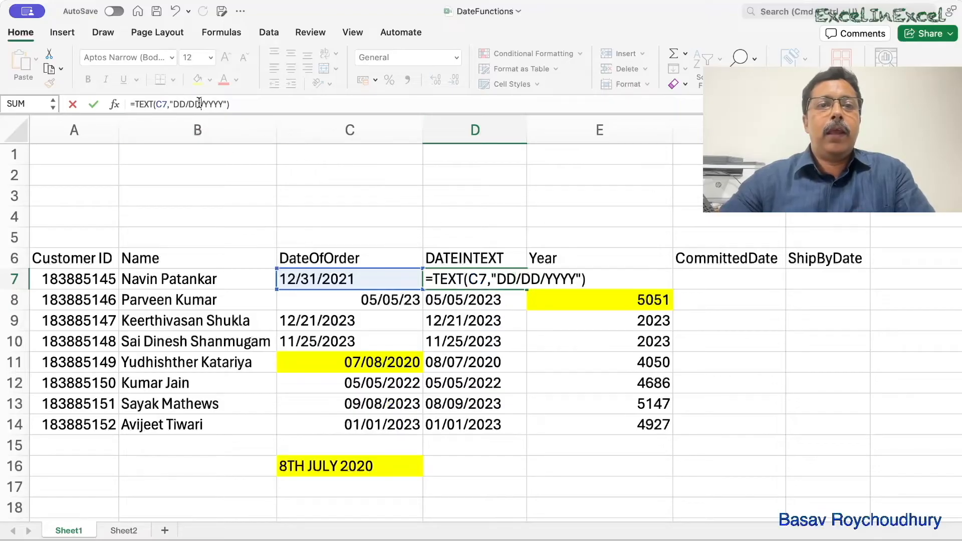
key("BackSpace")
key("BackSpace")
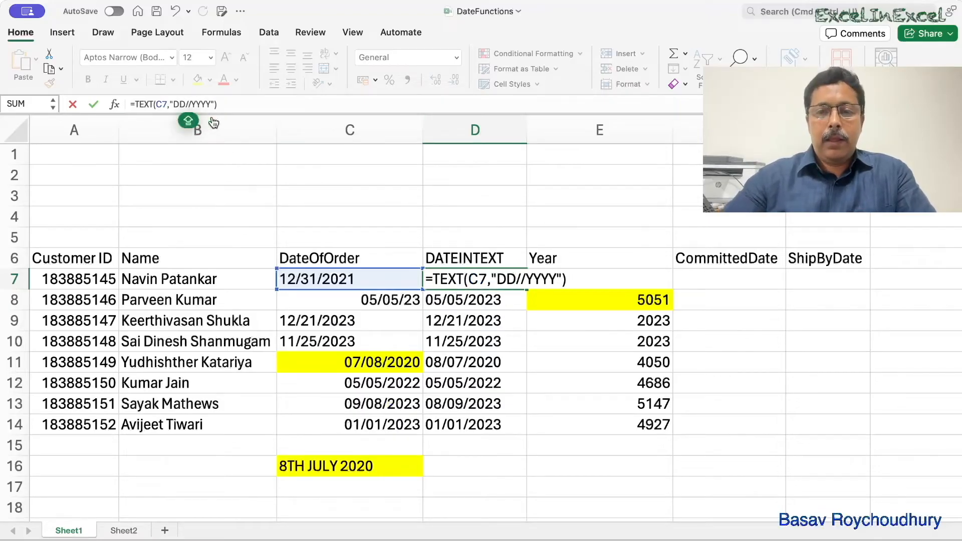
type("MM")
key("Return")
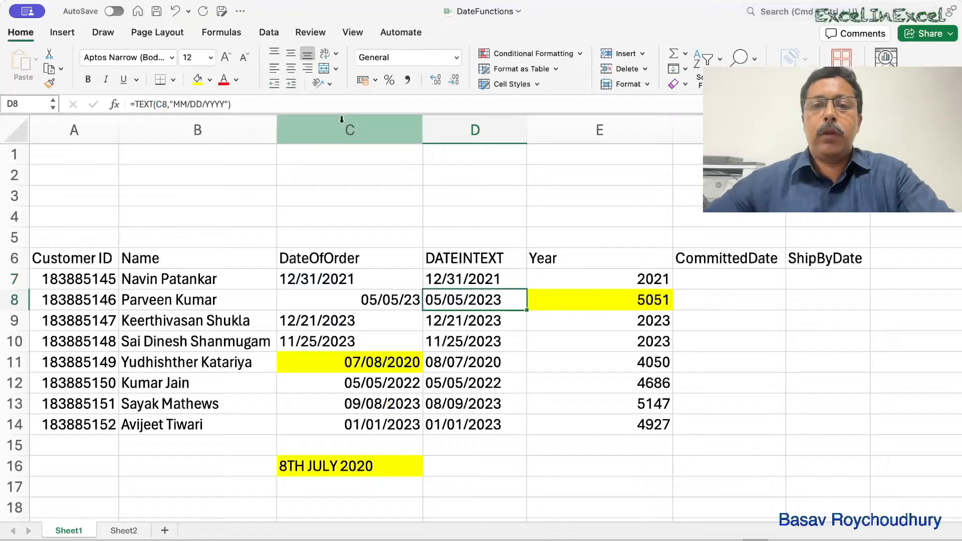
- Fill the D7 formula down to D14 and check the text date in D11 against the original in C11
double_click(447, 277)
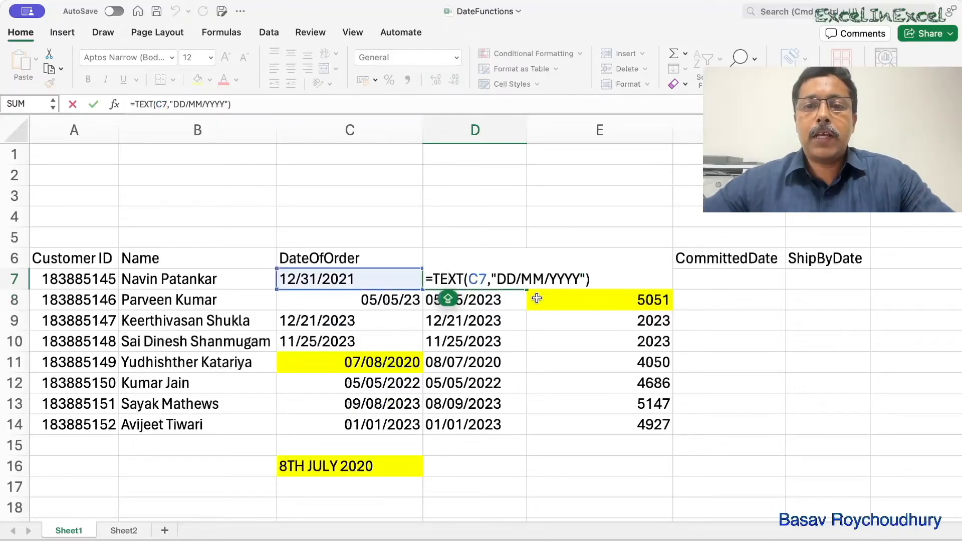
left_click_drag(528, 290, 524, 431)
left_click(543, 436)
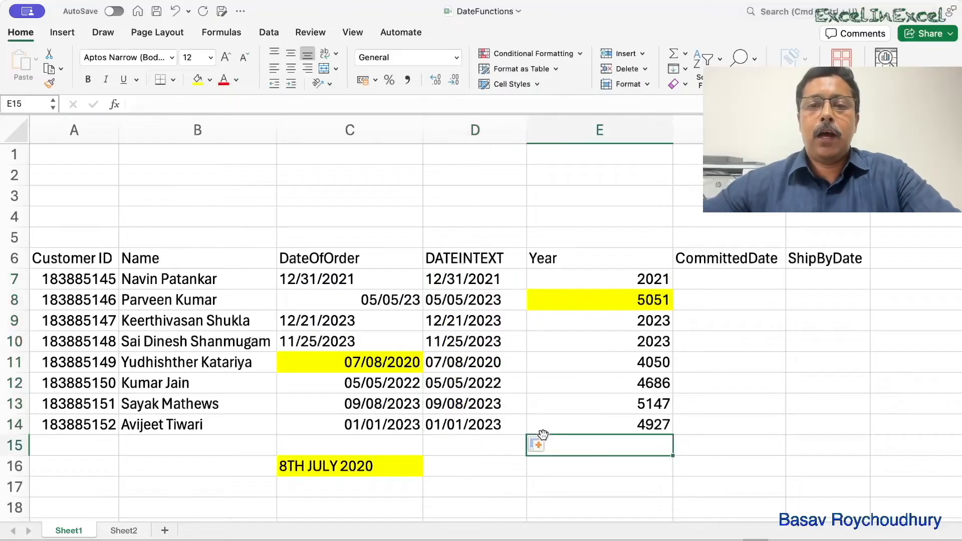
double_click(454, 276)
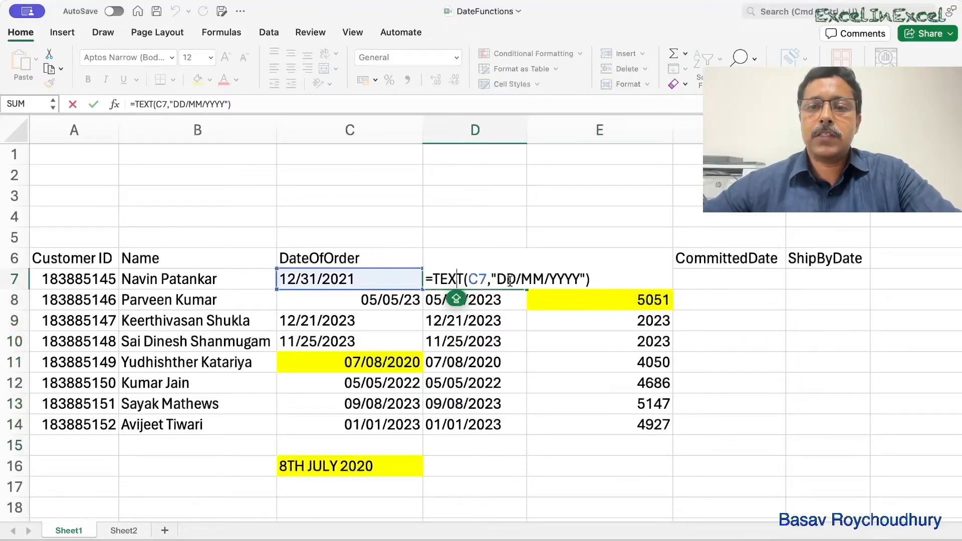
left_click(520, 361)
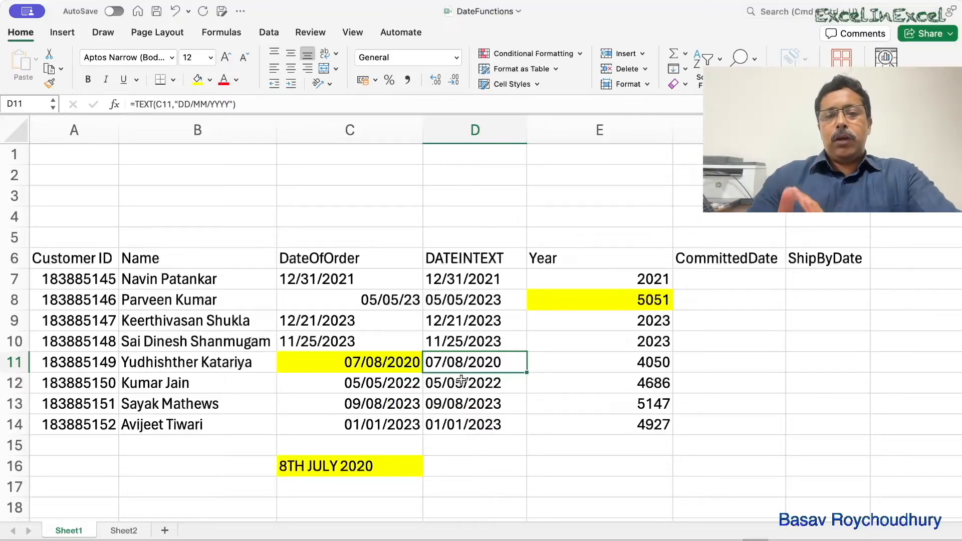
left_click(346, 364)
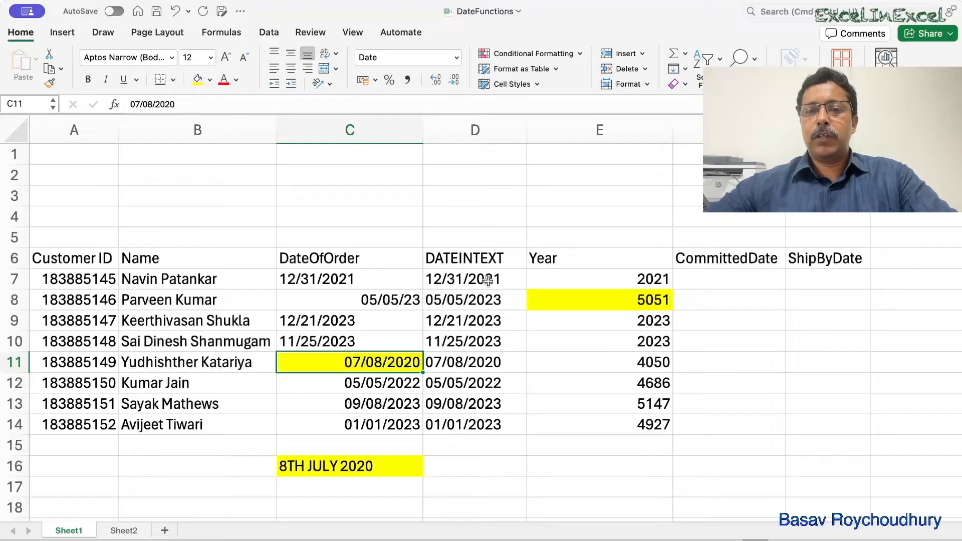
- Narrow column E, replace the formula in E7 with =RIGHT(D7,4), and fill it down to E14
left_click(575, 275)
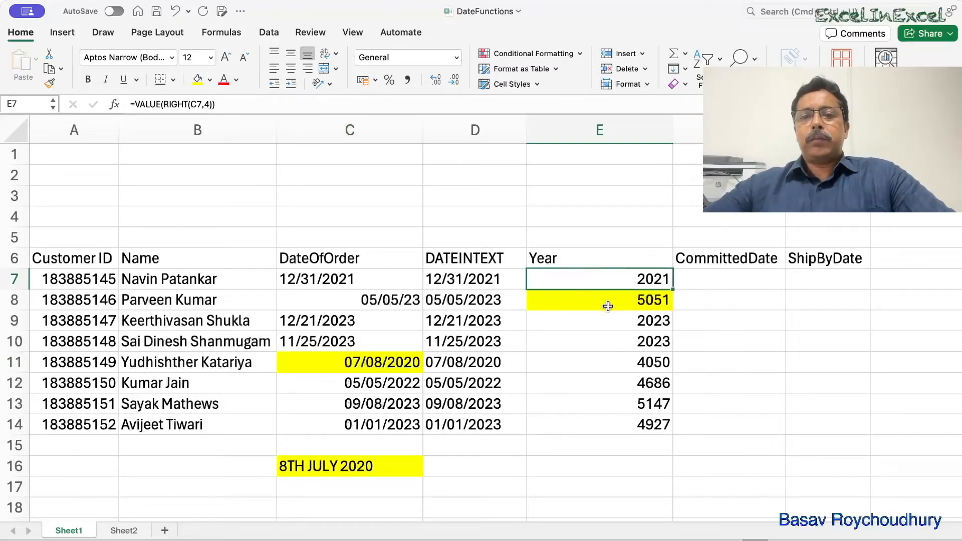
left_click_drag(672, 133, 592, 134)
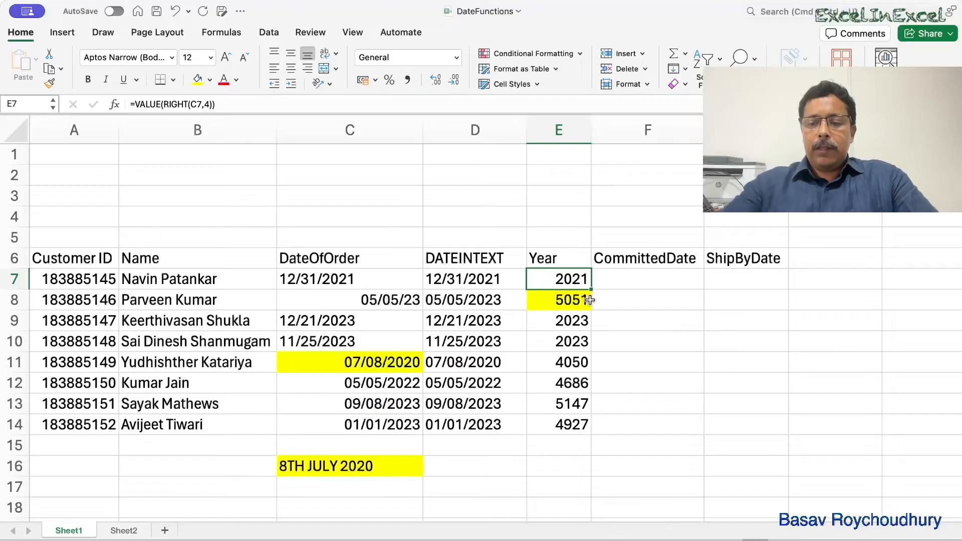
type("=")
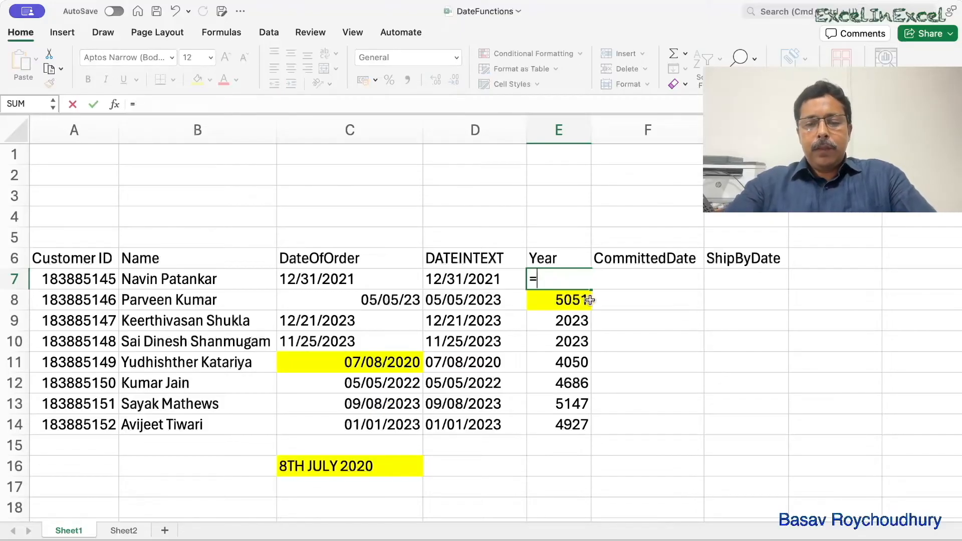
type("RIGHT(")
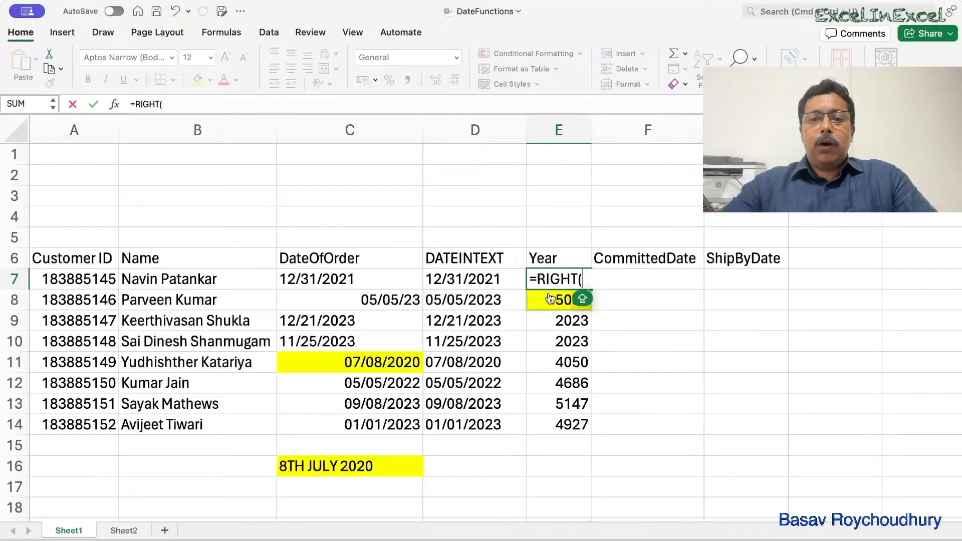
left_click(501, 279)
type(",4)")
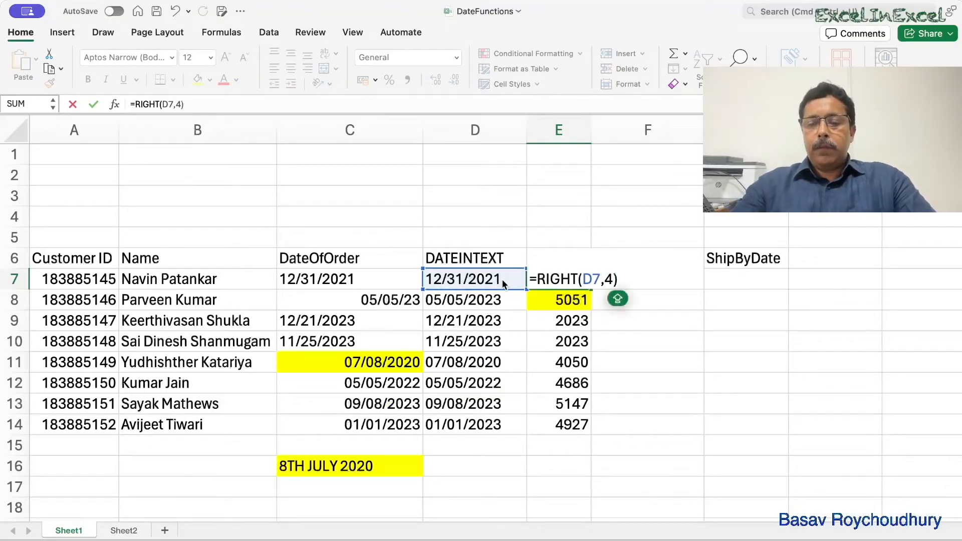
key("Return")
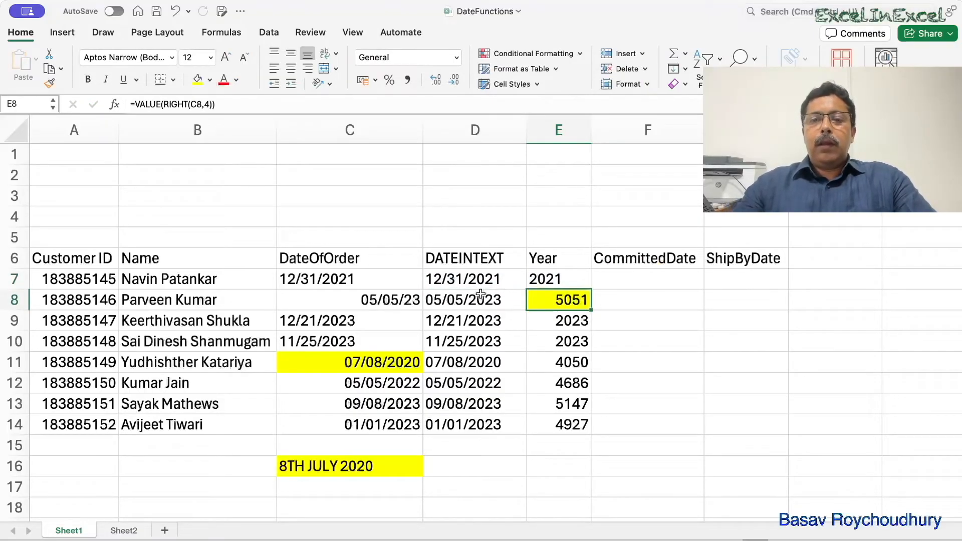
left_click(546, 278)
left_click_drag(591, 290, 601, 427)
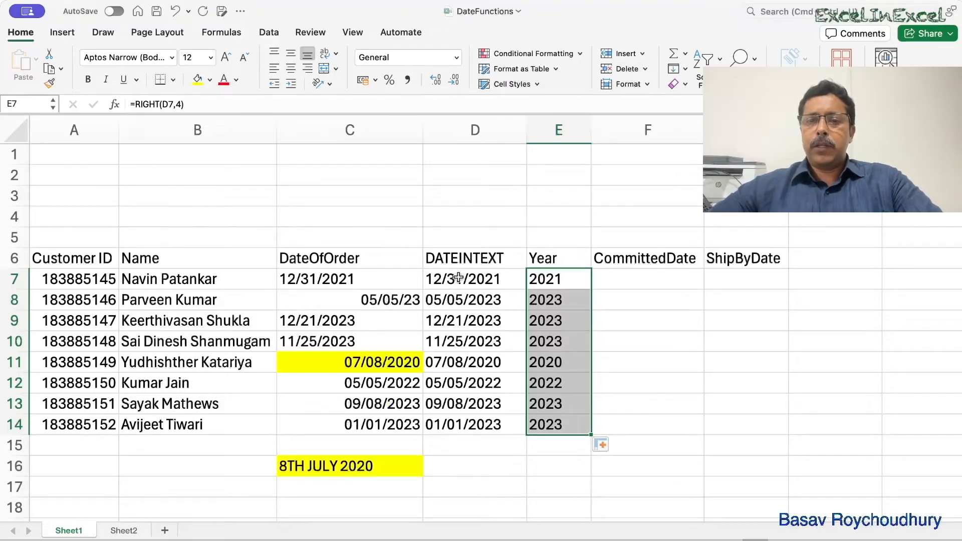
- Rename the header in E6 as DateOfOrder-Format and widen column E to fit it
left_click(555, 260)
type("DAT")
key("BackSpace")
key("BackSpace")
type("ater")
key("BackSpace")
type("Of")
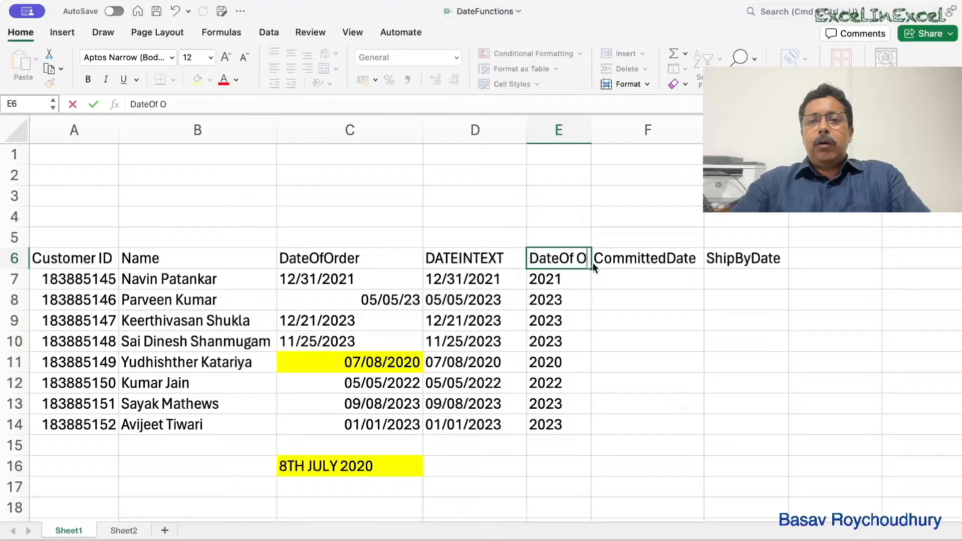
type("Ord")
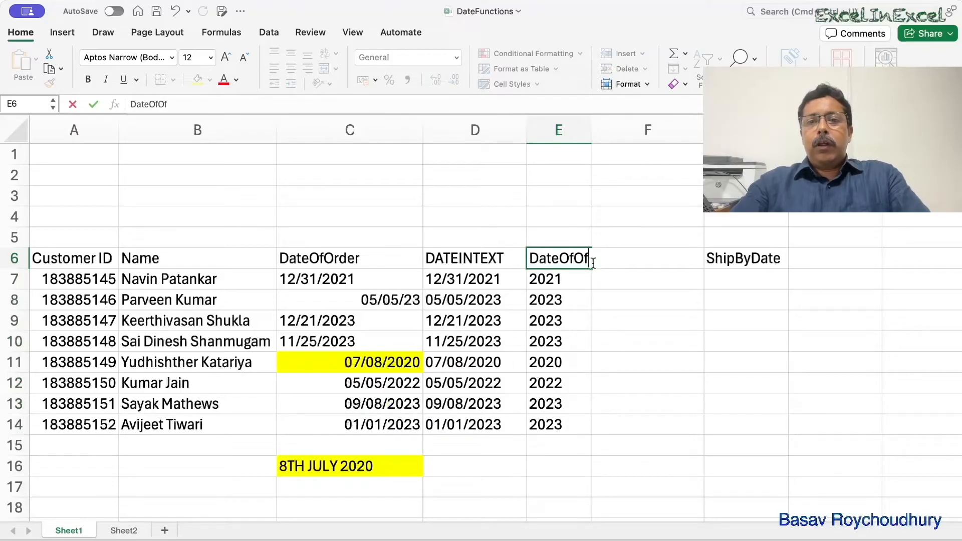
type("er-Form")
key("BackSpace")
type("a")
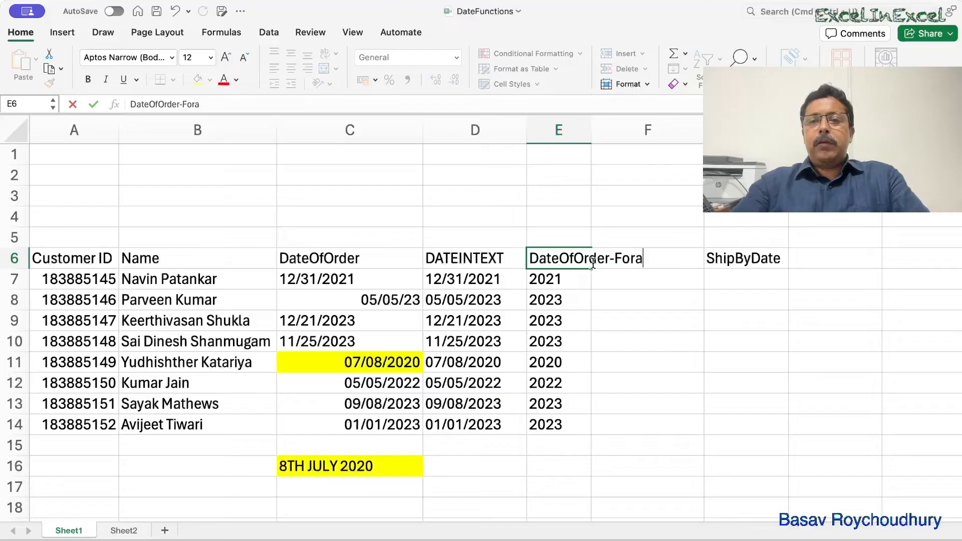
key("BackSpace")
type("mat")
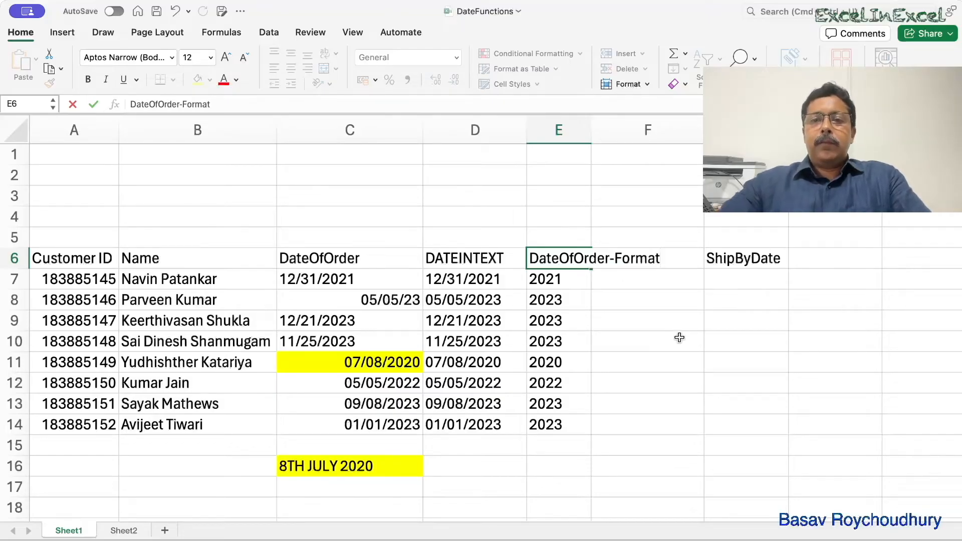
key("Return")
left_click_drag(593, 132, 665, 132)
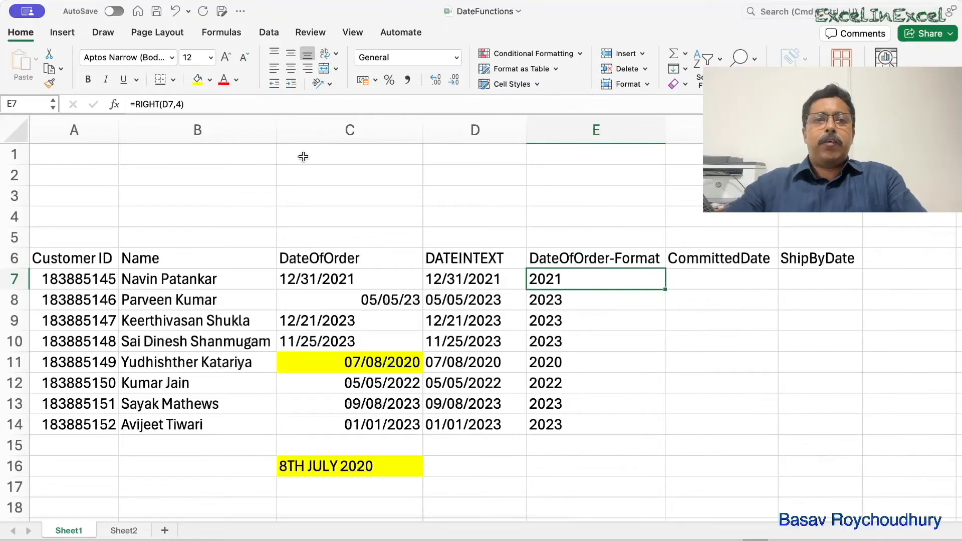
- Enter the formula =DATE(RIGHT(D7,4),LEFT(D7,2),MID(D7,4,2)) in E7 to build a real date from the text date
type("=date(")
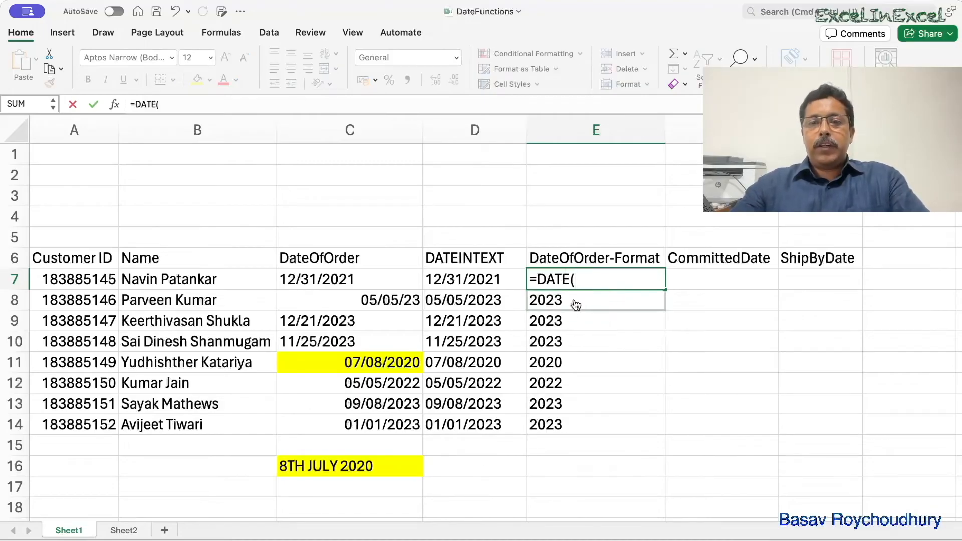
type("ri")
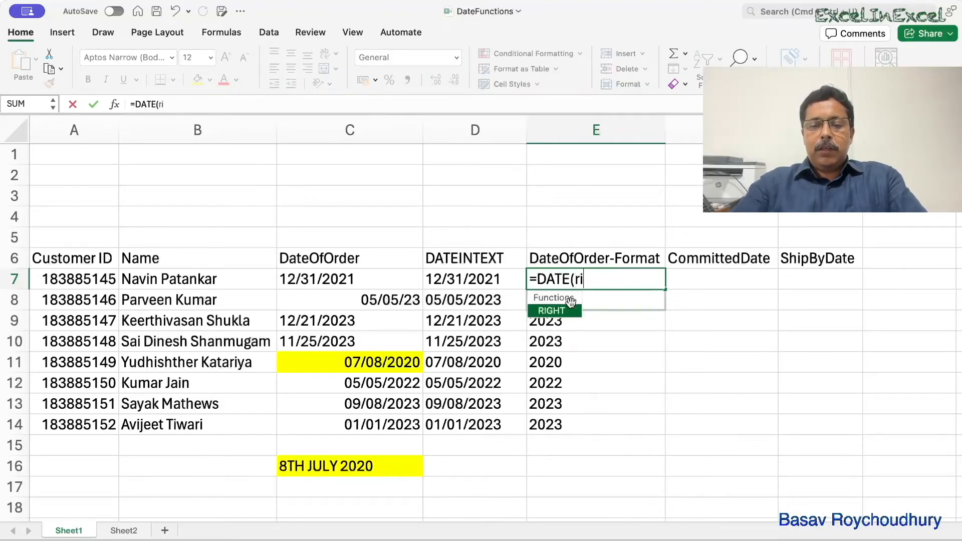
type("ght(")
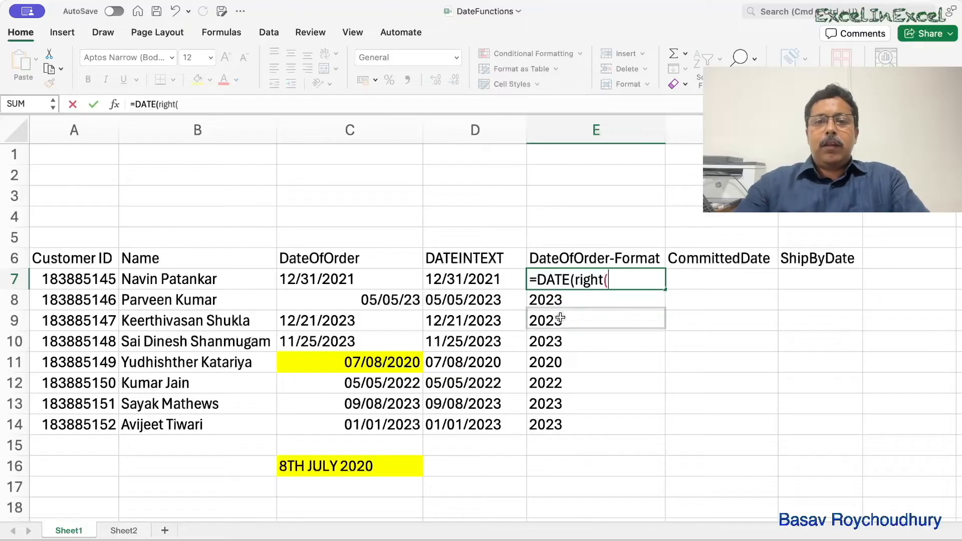
left_click(496, 283)
type(",4),")
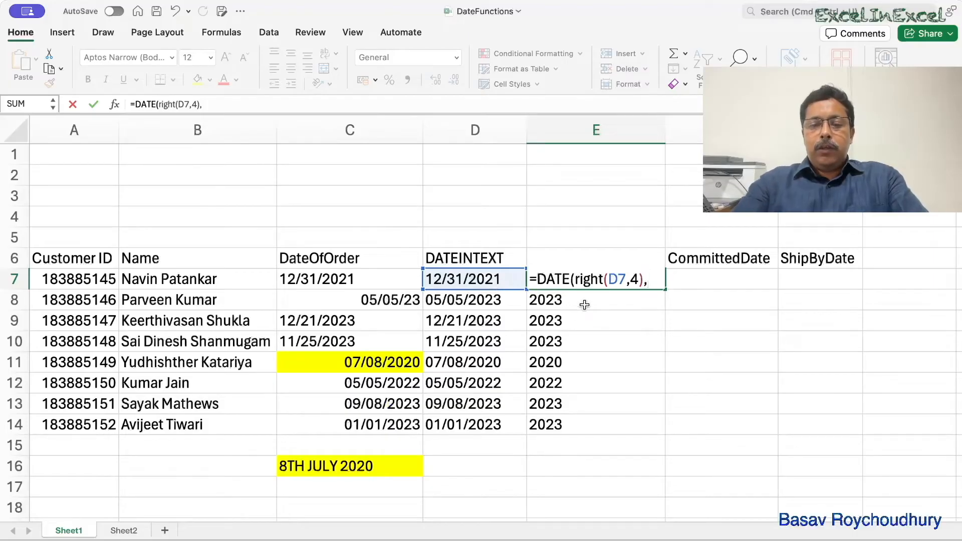
type("left")
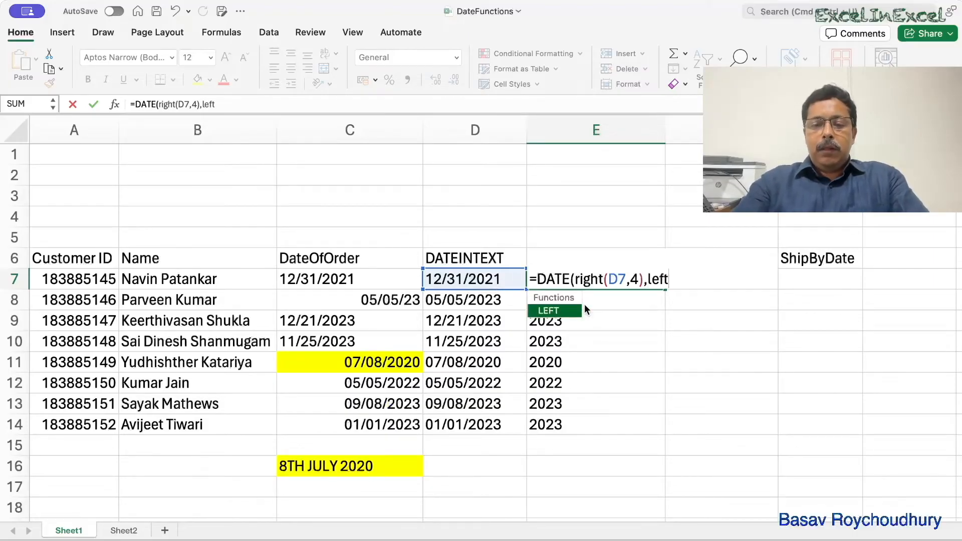
type("(")
left_click(483, 279)
type(",3")
key("BackSpace")
type("2),")
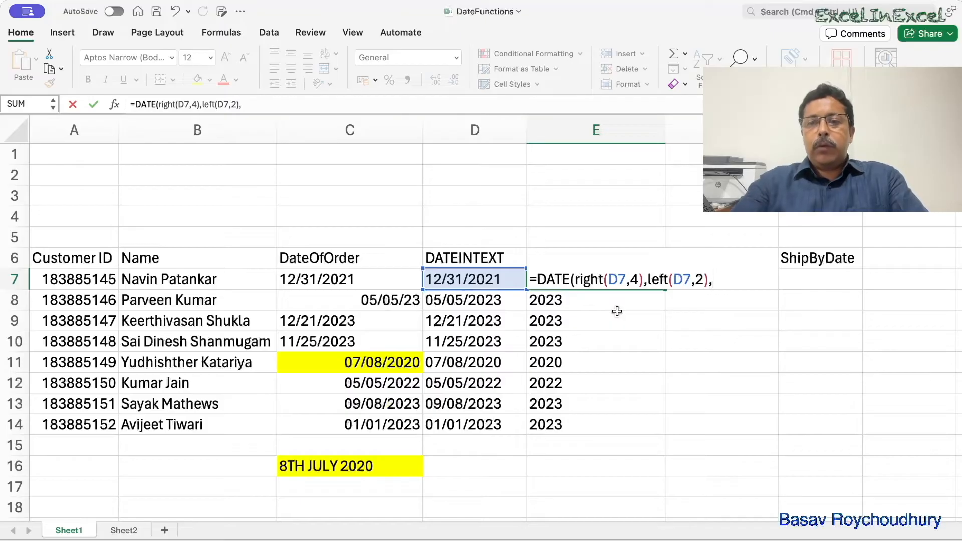
type("Mid(")
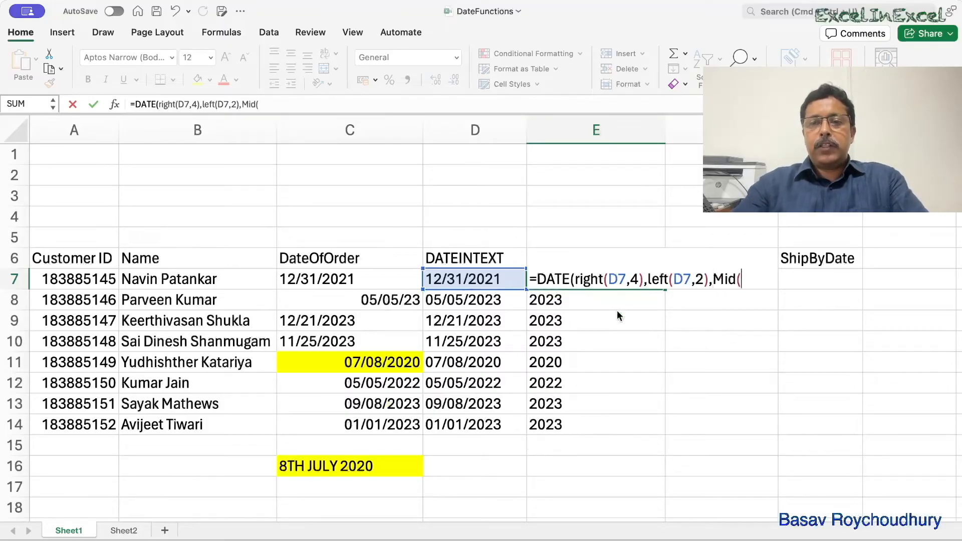
left_click(470, 279)
type(",")
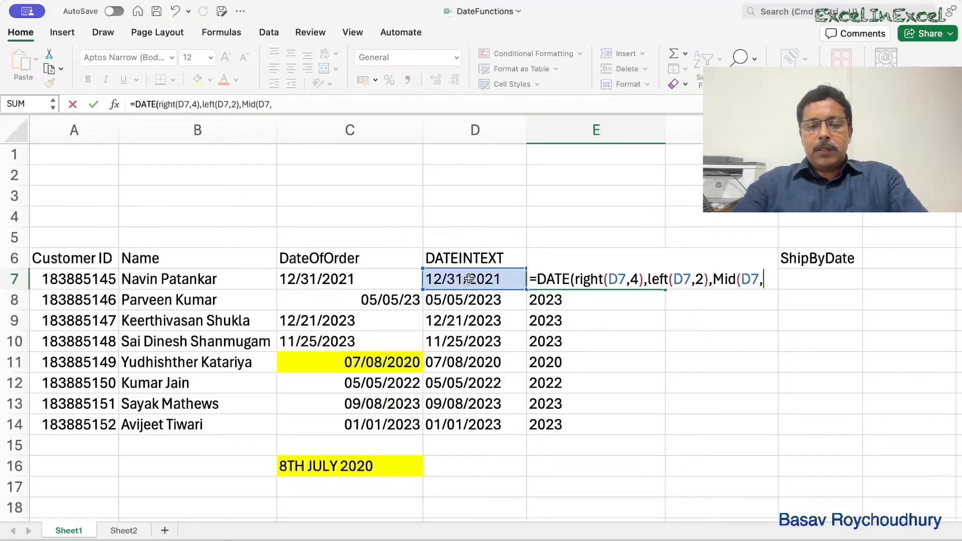
type("4,2")
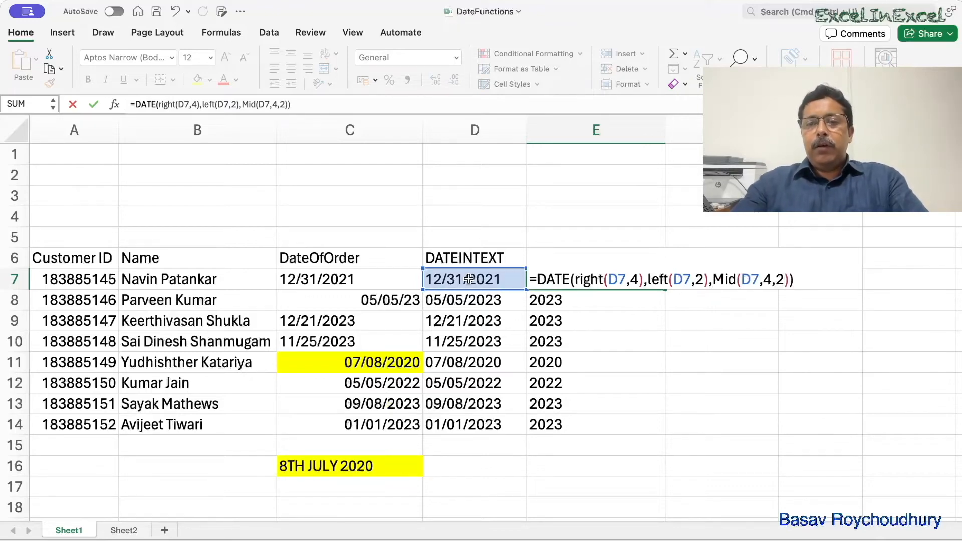
type("))")
key("Return")
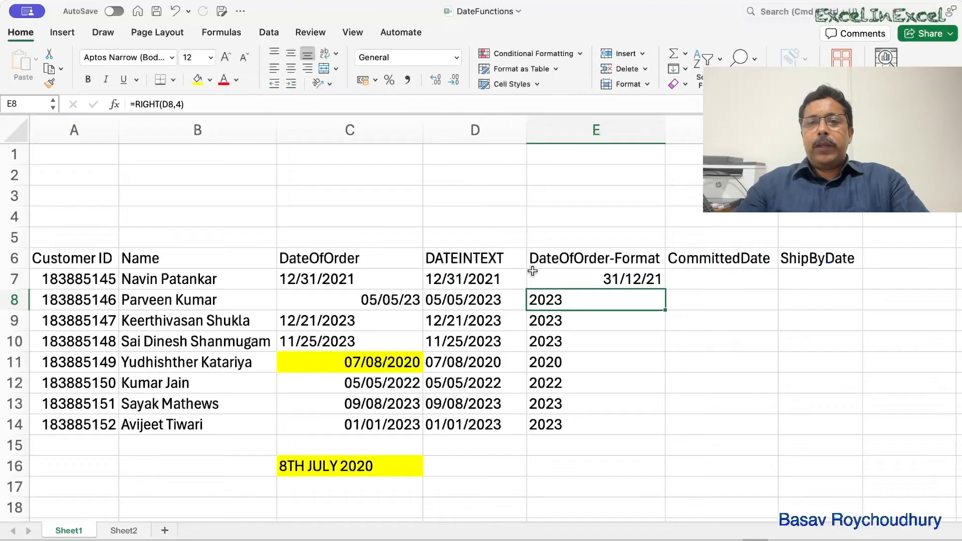
- Fill the E7 formula down to E14 and format the dates as DD/MM/YYYY with four-digit years
left_click(593, 280)
left_click_drag(665, 289, 666, 432)
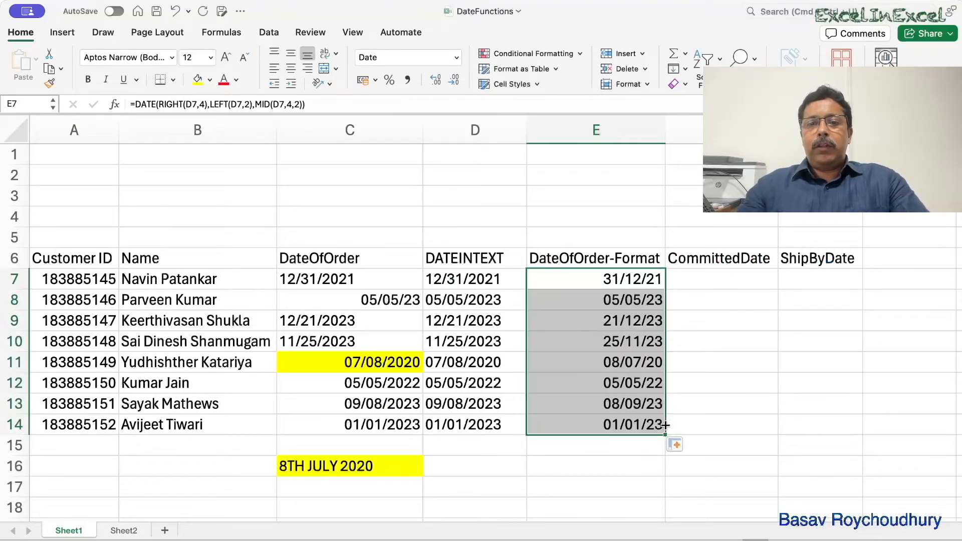
left_click(645, 86)
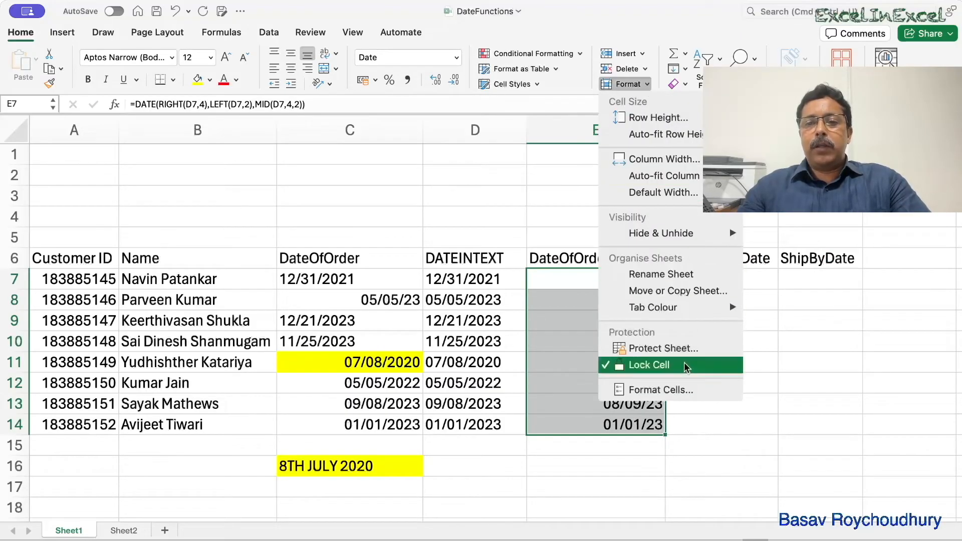
left_click(681, 394)
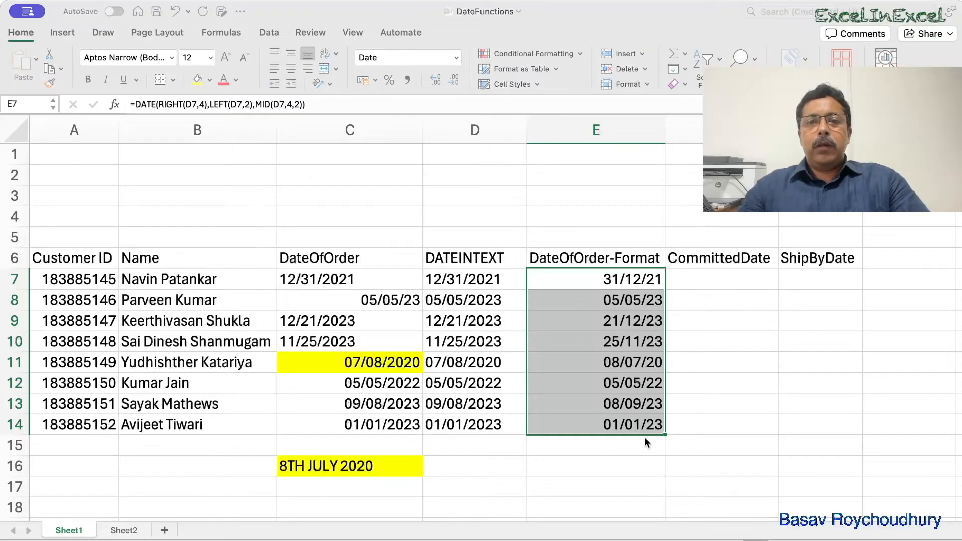
key("Return")
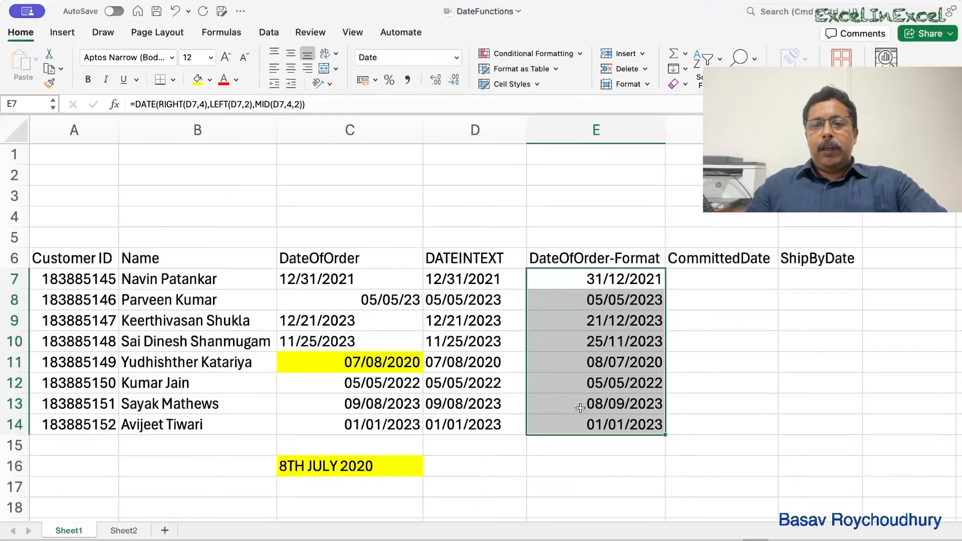
left_click(584, 363)
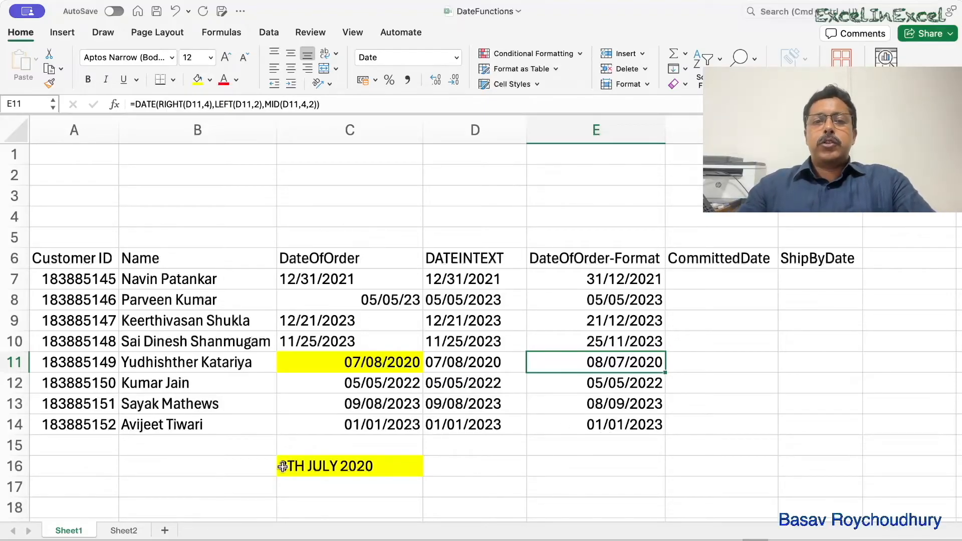
- Test the text date in C7 with the formula =YEAR(C7) in C4, and clear C4 again
left_click(347, 221)
type("=")
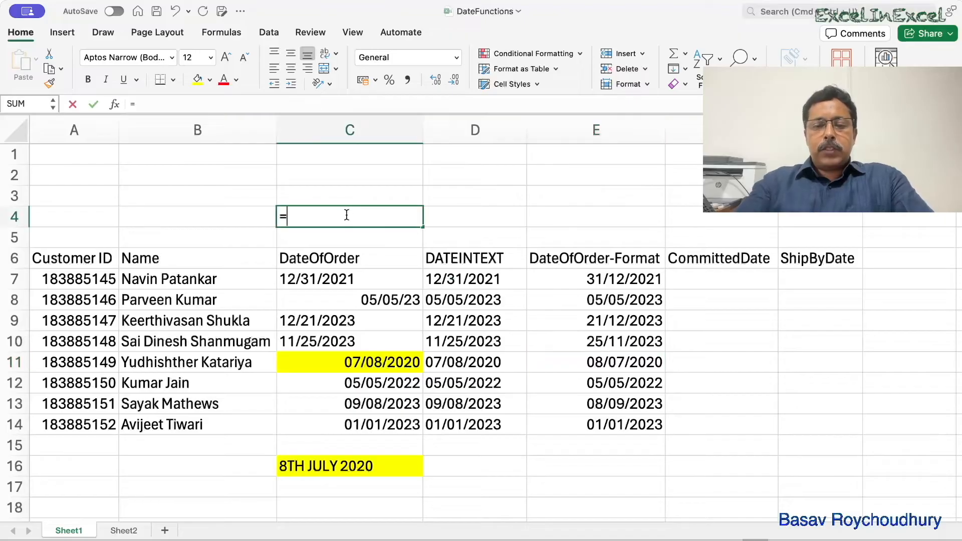
type("year(")
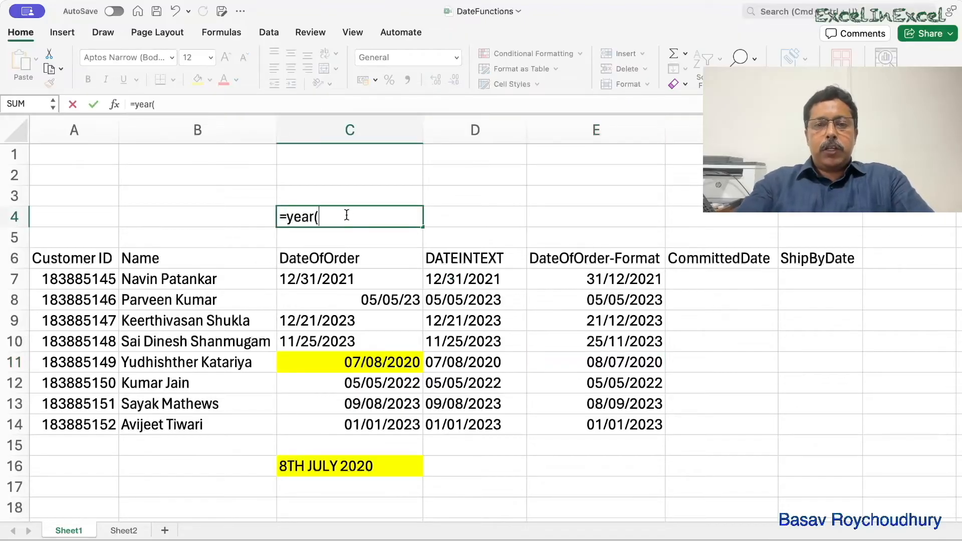
left_click(338, 281)
type(")")
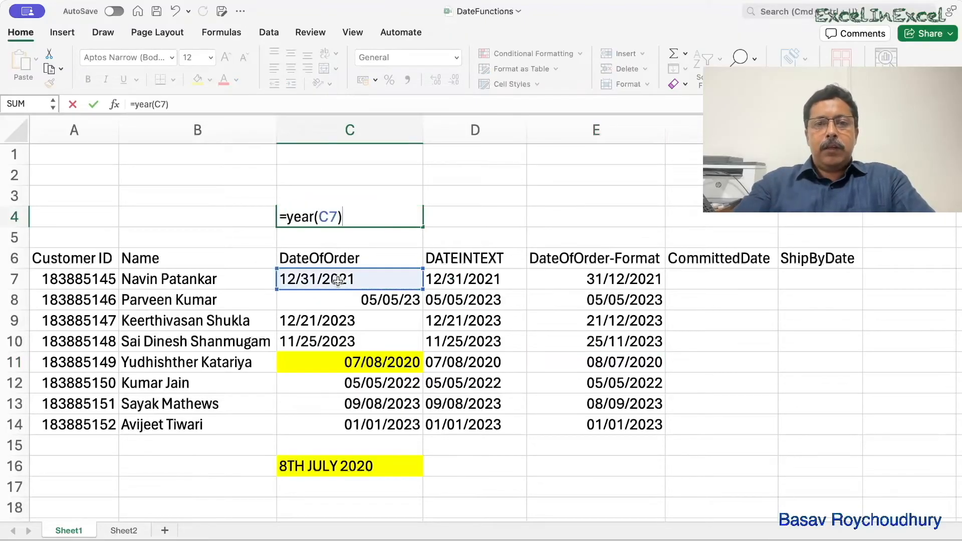
key("Return")
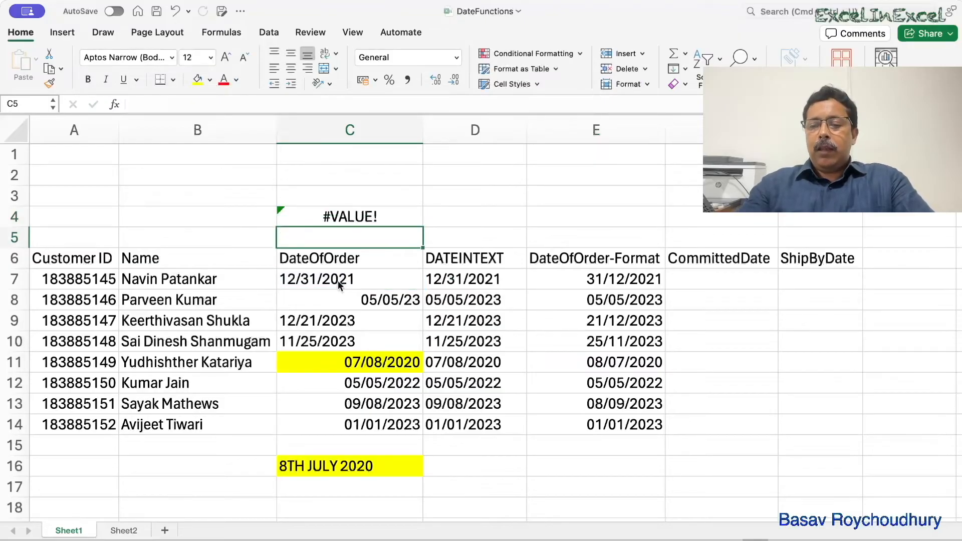
key("Up")
key("Delete")
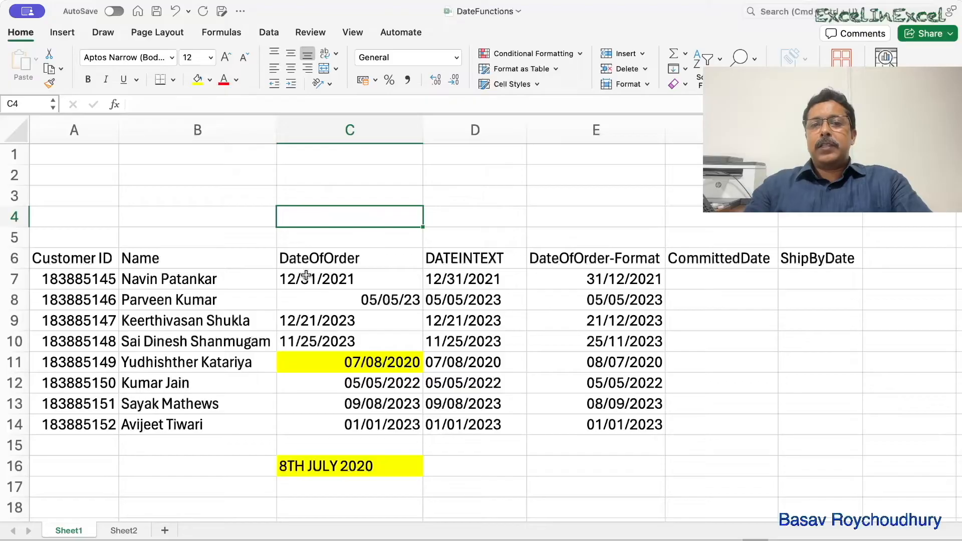
- Compare the DateOfOrder entries in C7:C14 to tell text dates from real dates, and check the converted date in E8
left_click(356, 301)
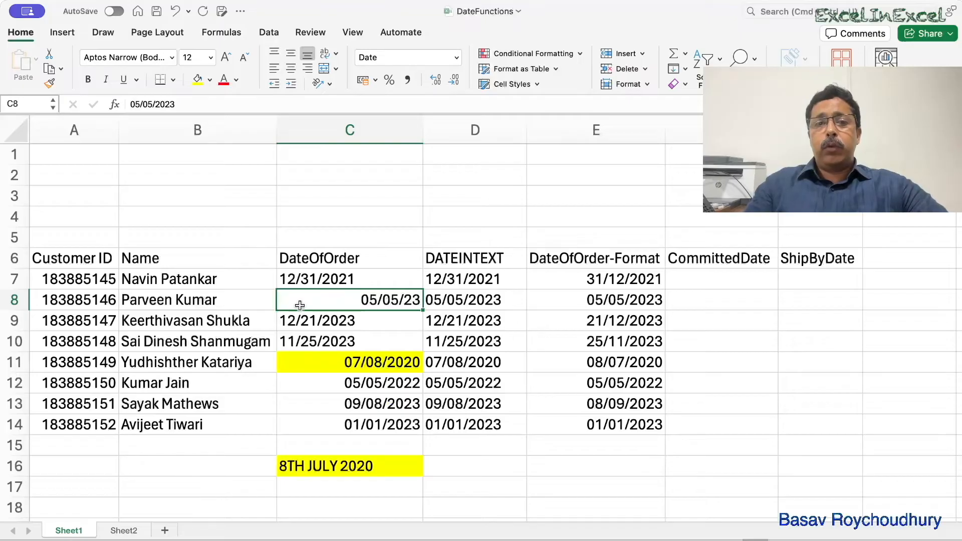
left_click(315, 278)
left_click(312, 324)
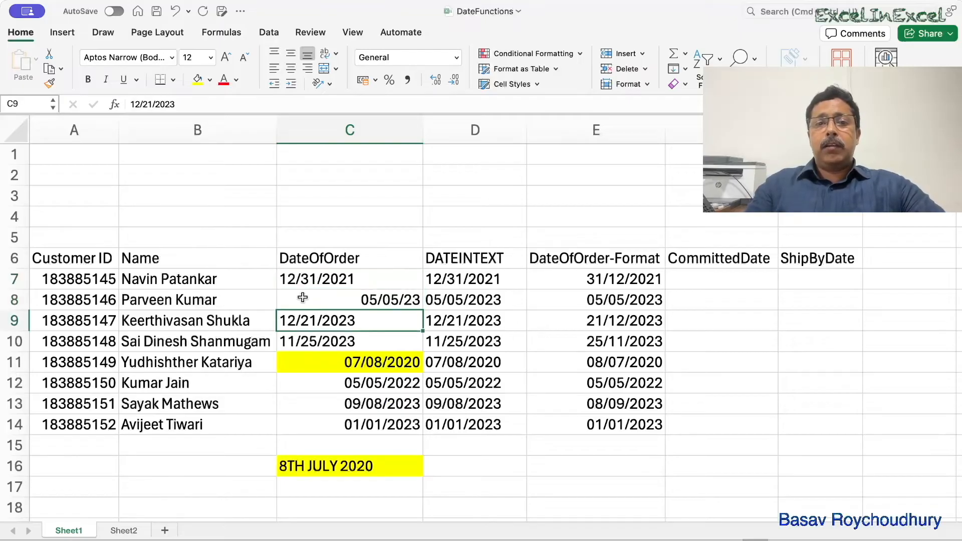
left_click(302, 279)
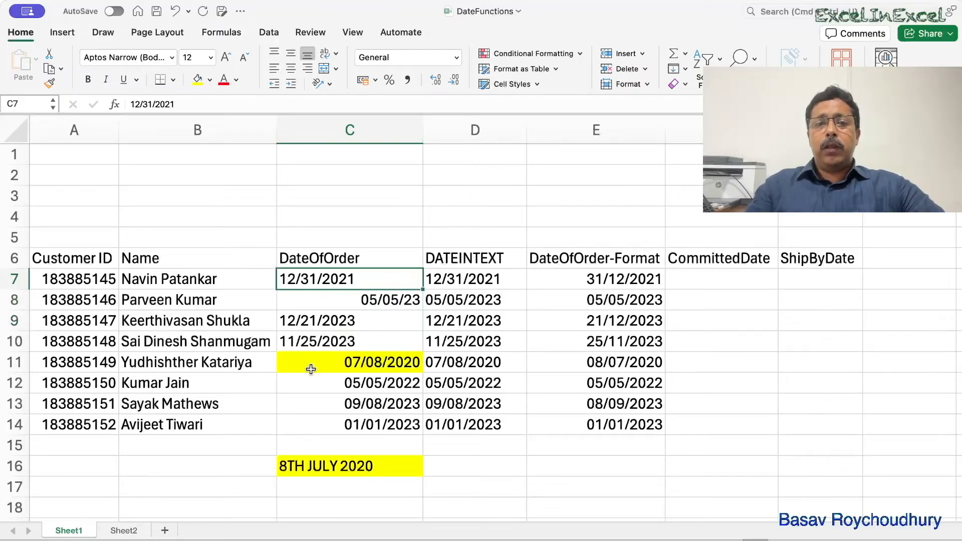
left_click(307, 322)
left_click(353, 341)
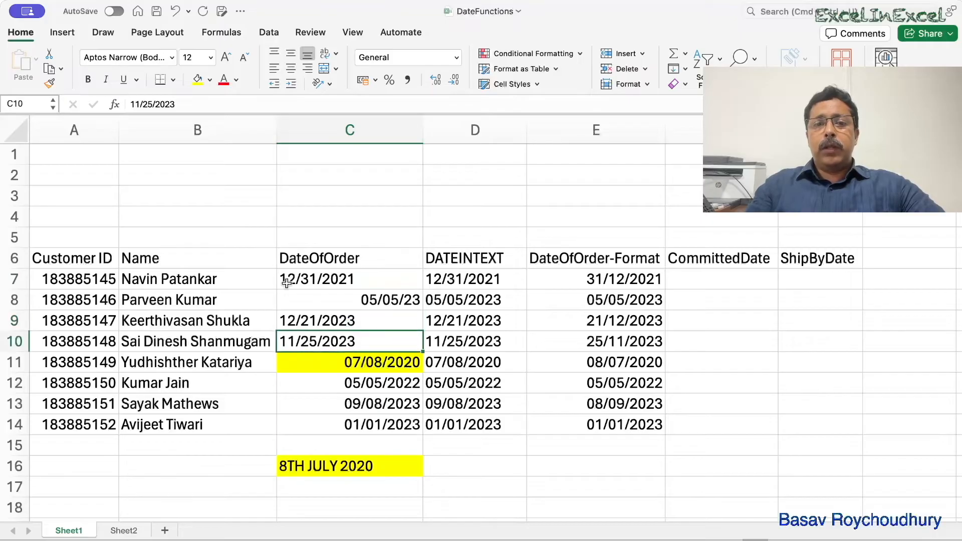
left_click(392, 299)
left_click(391, 365)
left_click(391, 383)
left_click(383, 403)
left_click(383, 422)
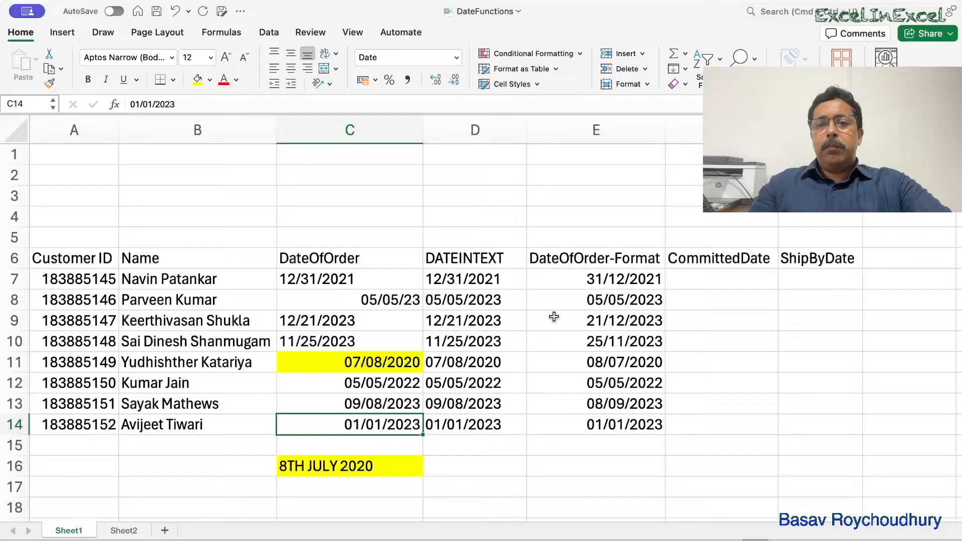
left_click(596, 299)
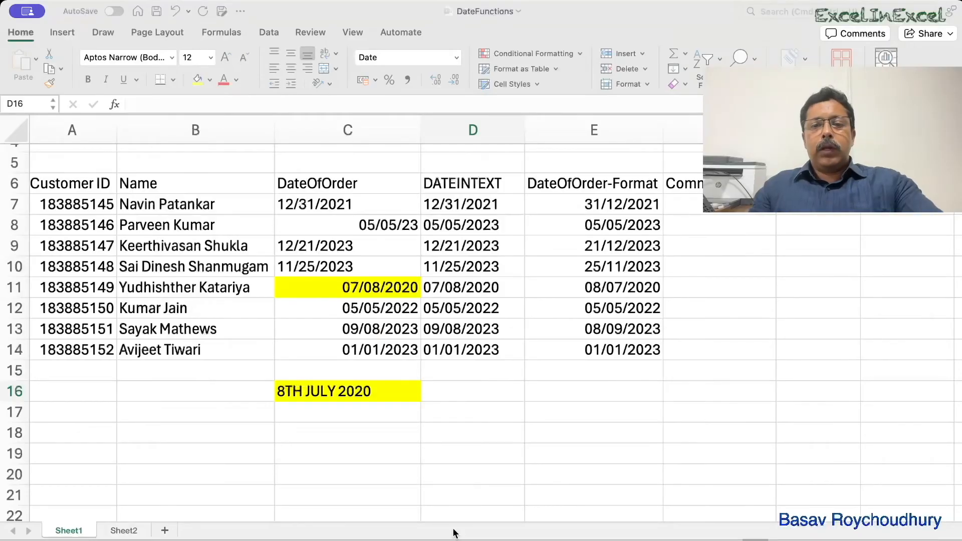
- Enter the formula =TODAY() in D16 to get the current date
left_click(439, 519)
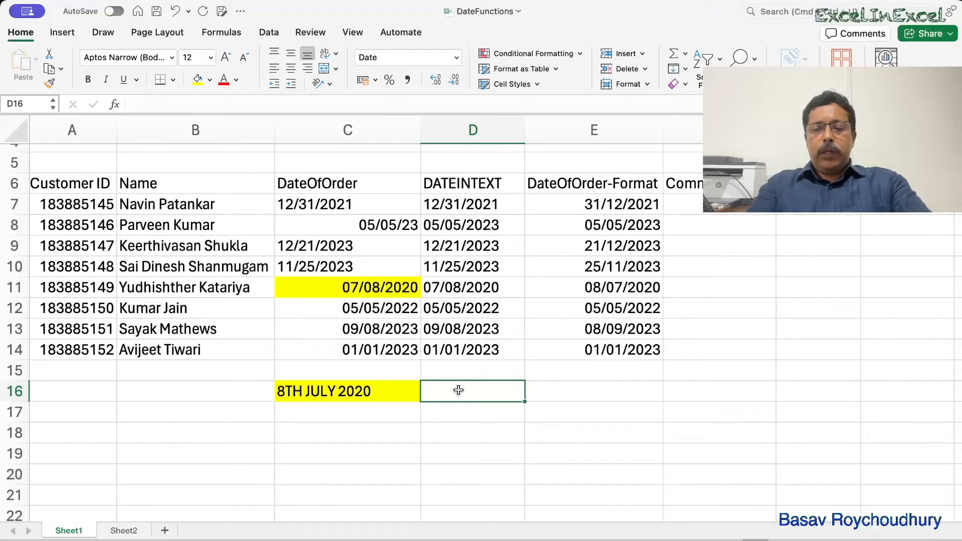
type("=today(")
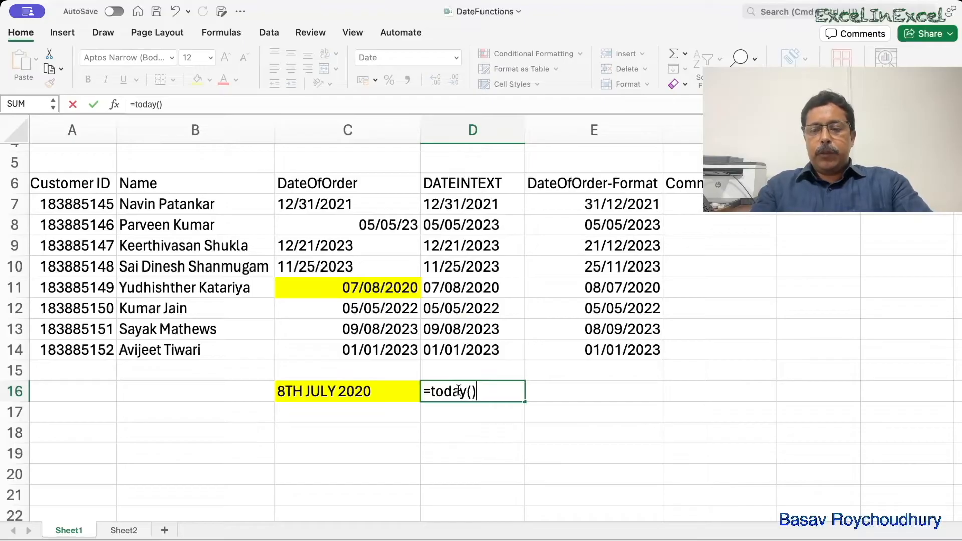
type(")")
key("Return")
key("Return")
type("=datedif")
key("Tab")
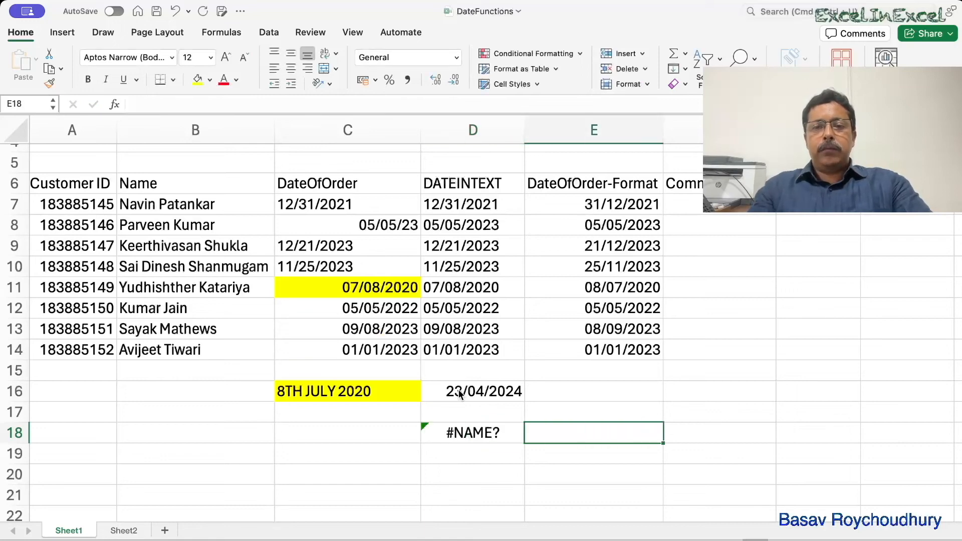
- Enter the formula =DATEDIF(D14,D16,"m") in D18 to calculate the difference between the two dates in months
left_click(459, 429)
type("=dated")
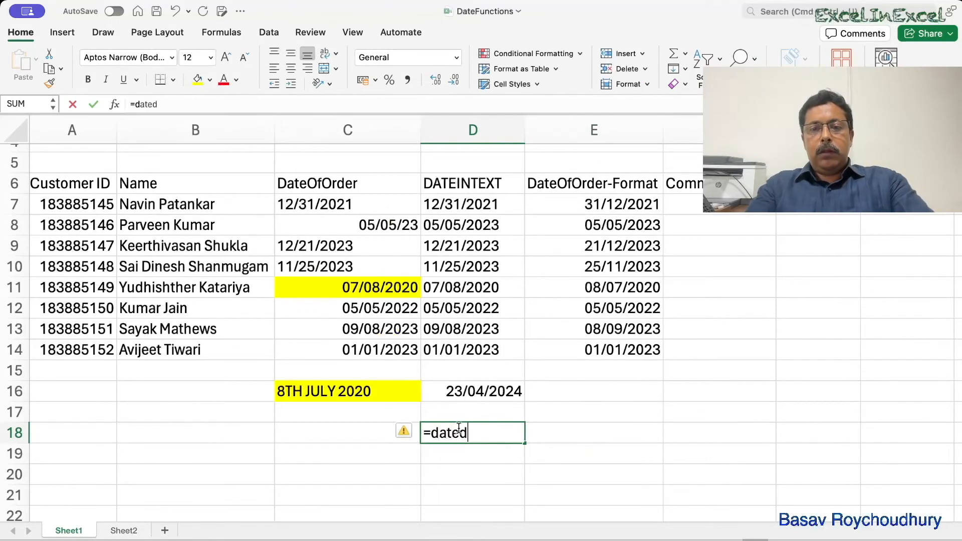
type("if(")
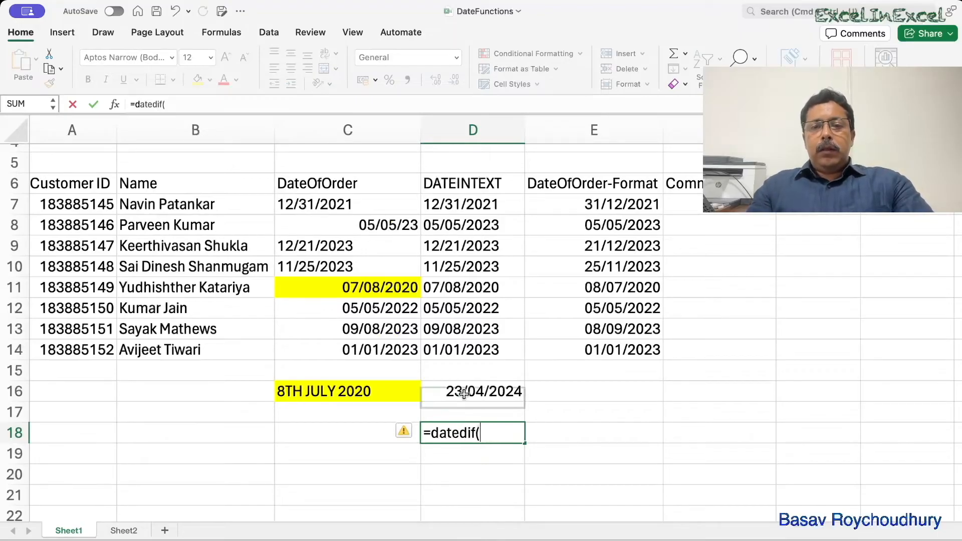
left_click(455, 354)
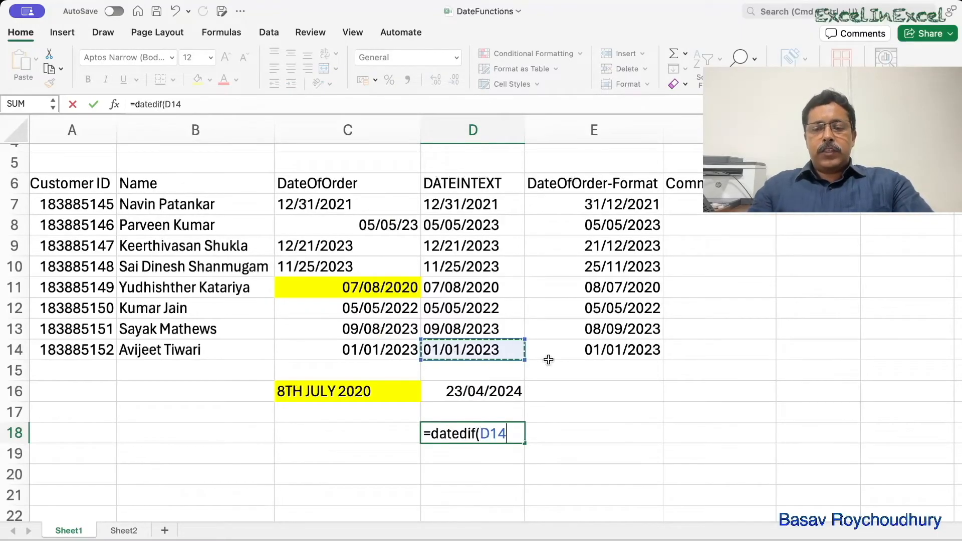
type(",")
left_click(488, 394)
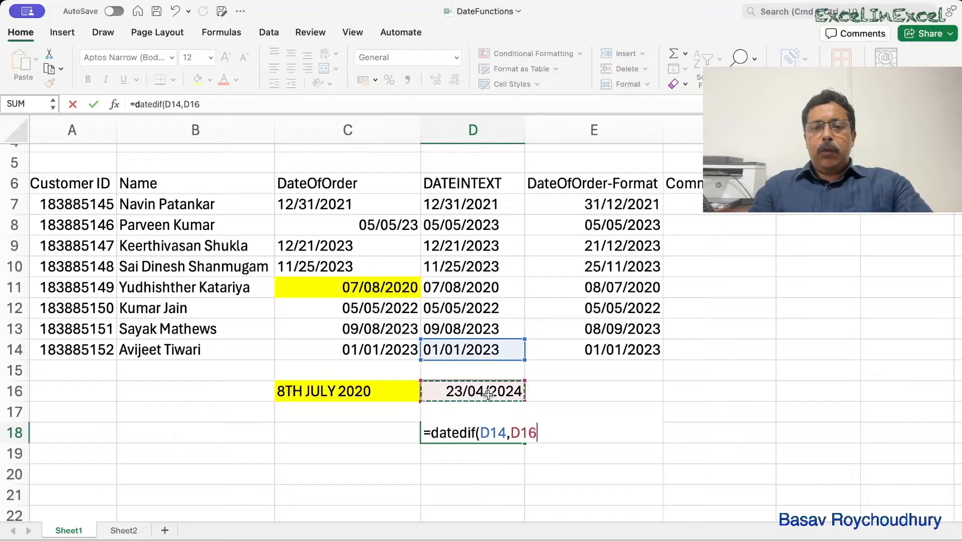
type(",\"m\")")
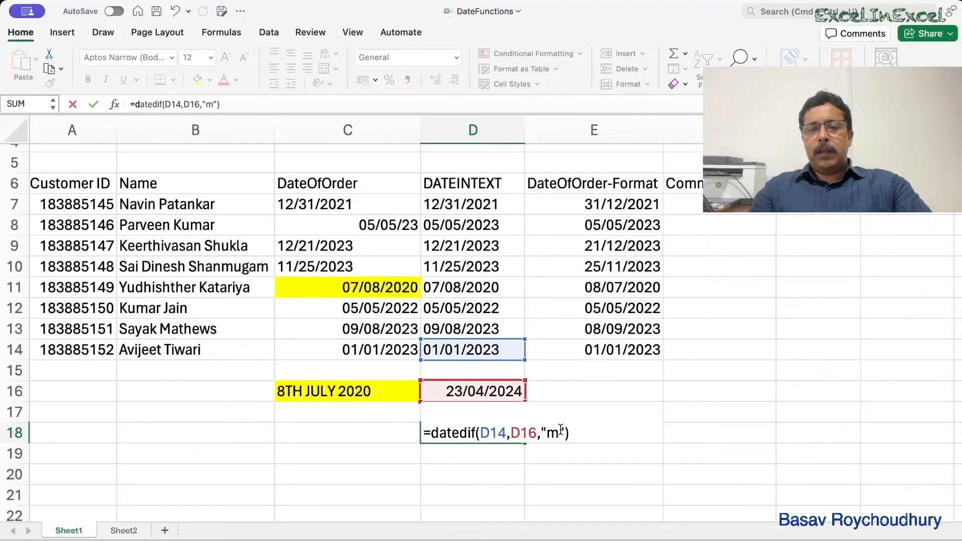
key("Return")
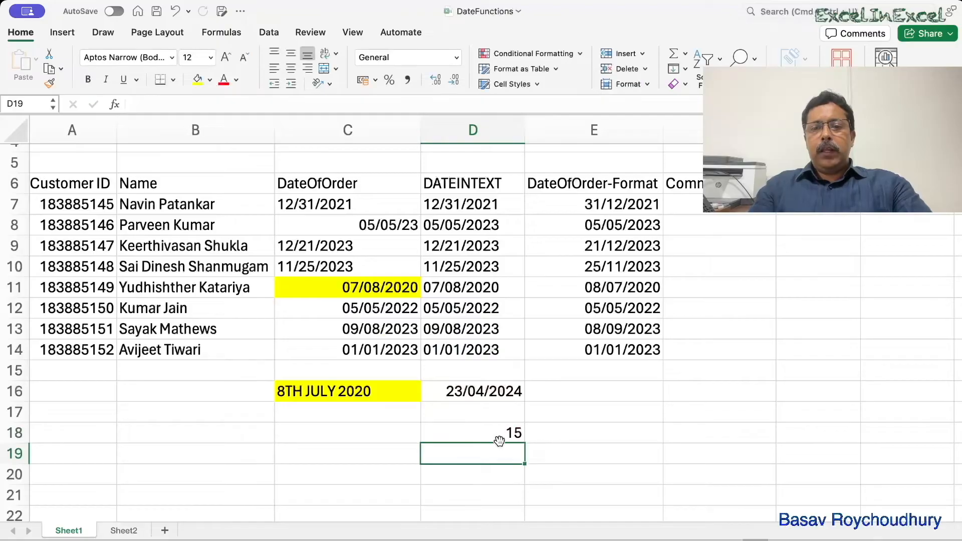
- Try the formula =dated(D16,E14,"m") in D18 with the two dates in reversed order
left_click(507, 431)
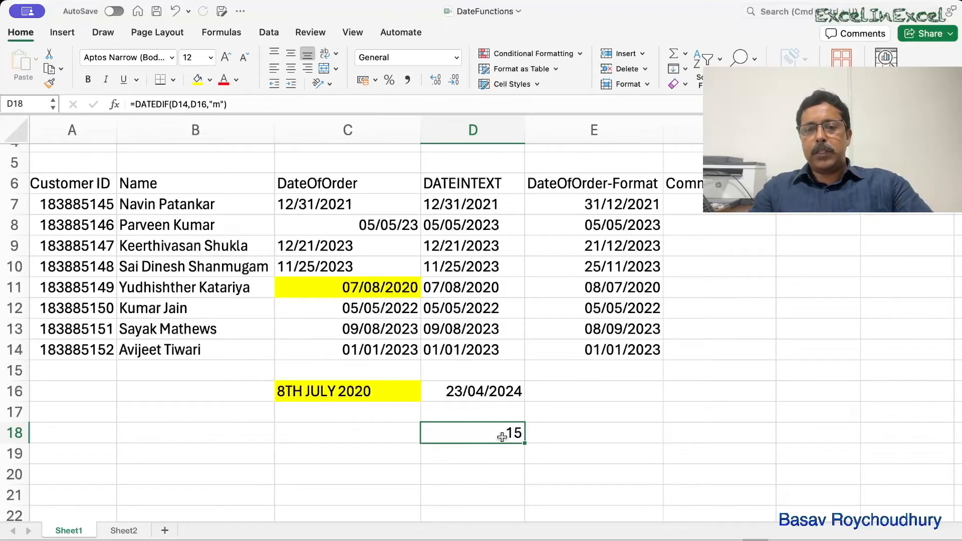
type("=")
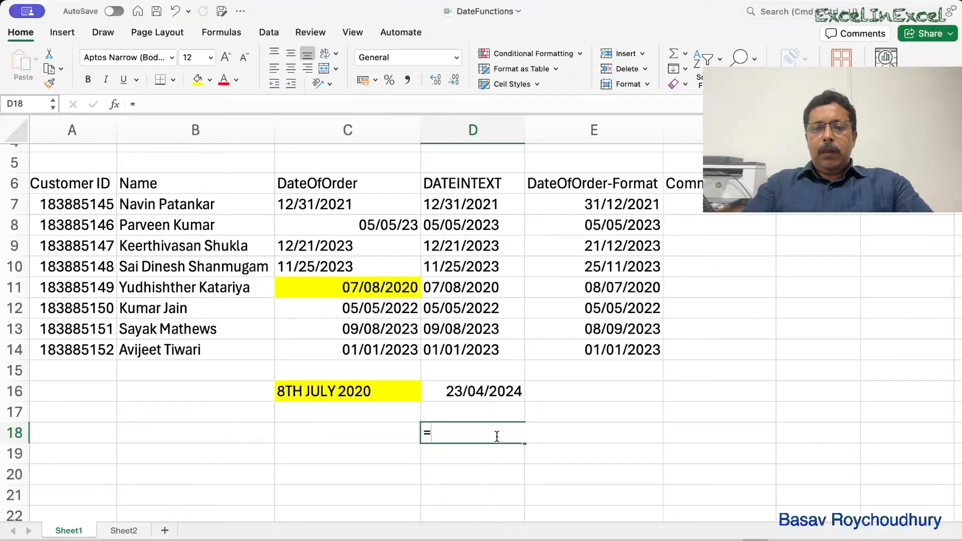
type("dated(")
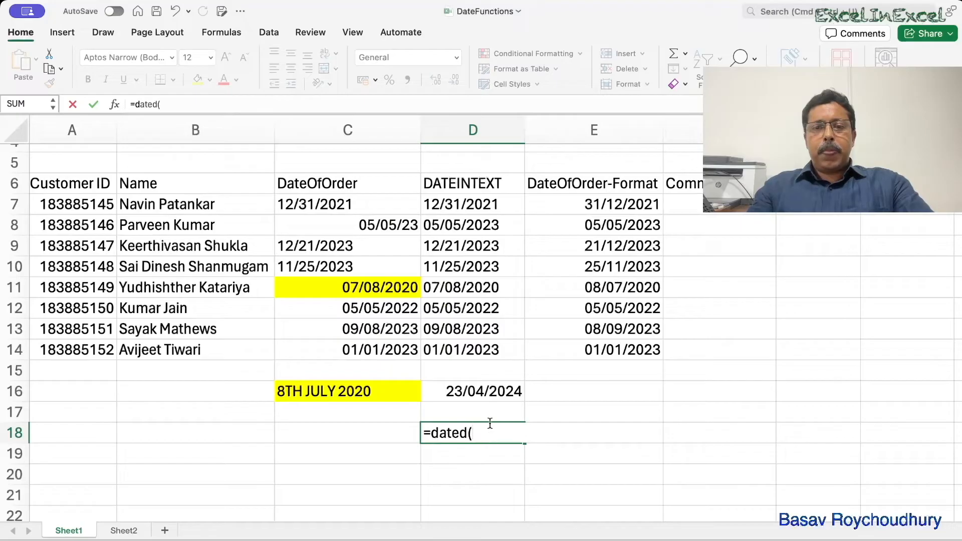
left_click(474, 392)
type(",")
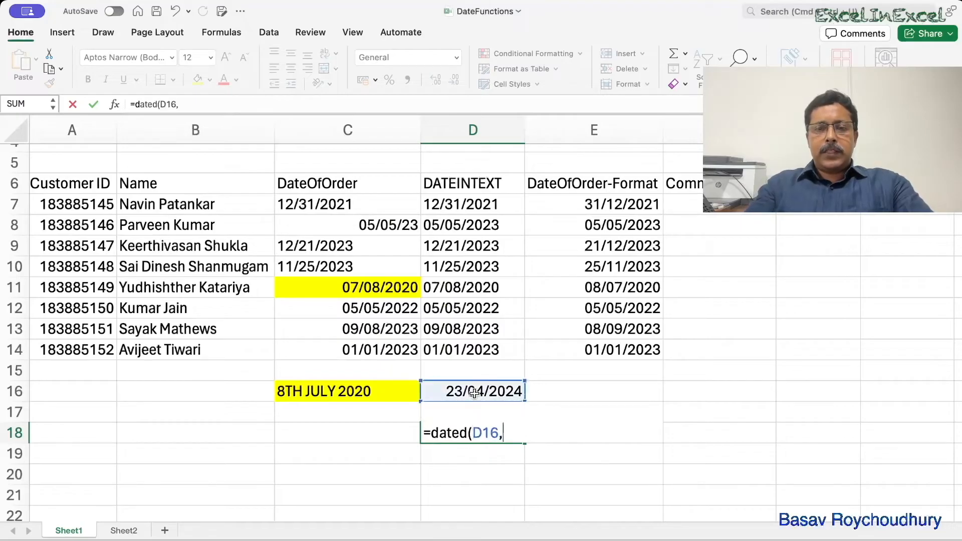
left_click(569, 349)
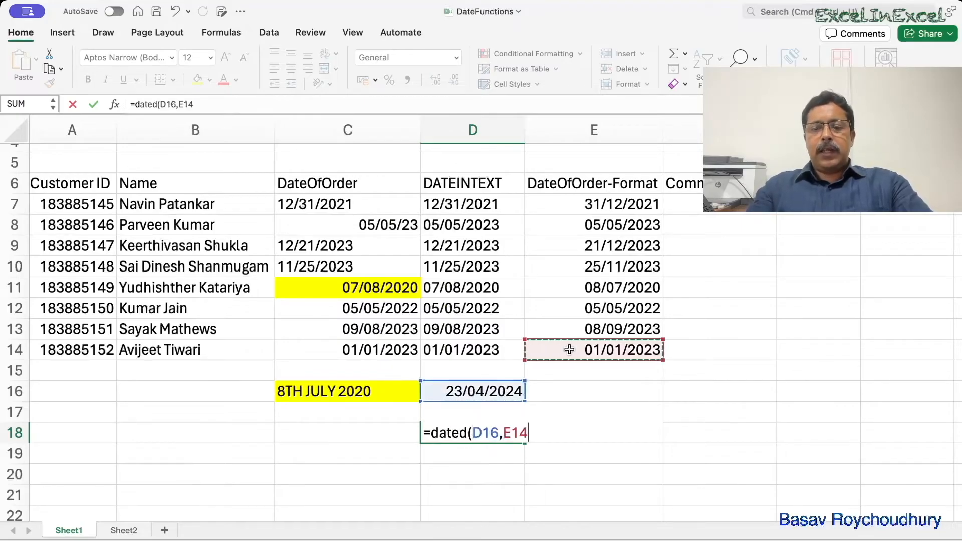
type(",")
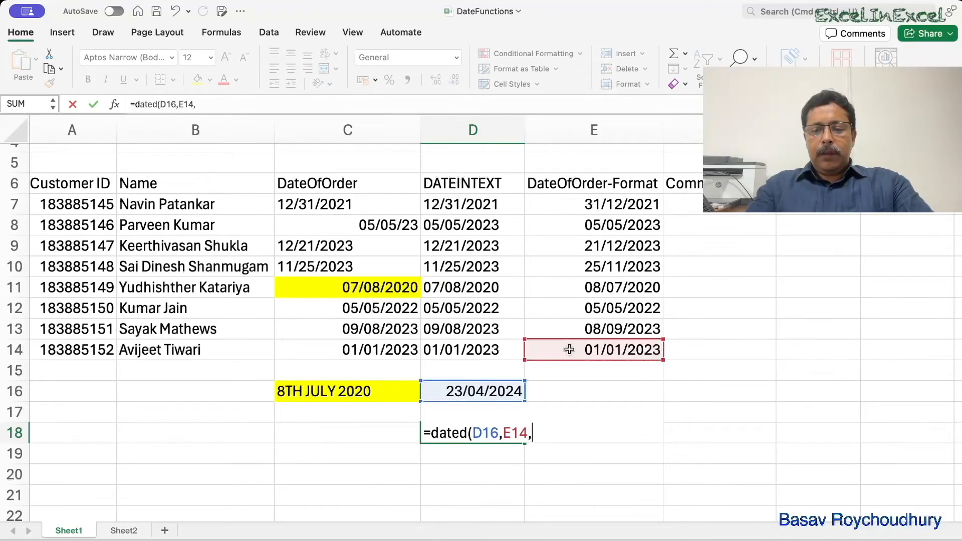
type("\"m\")")
key("Return")
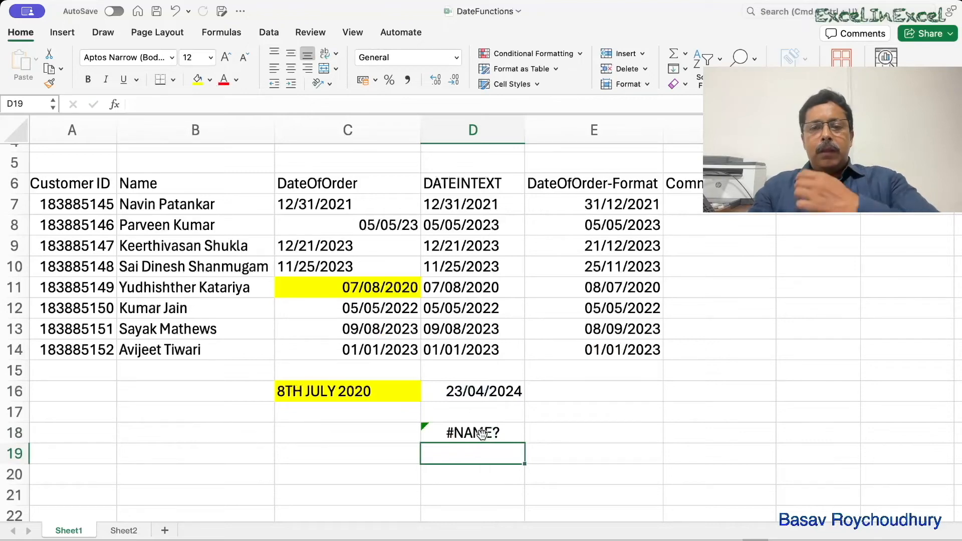
double_click(482, 433)
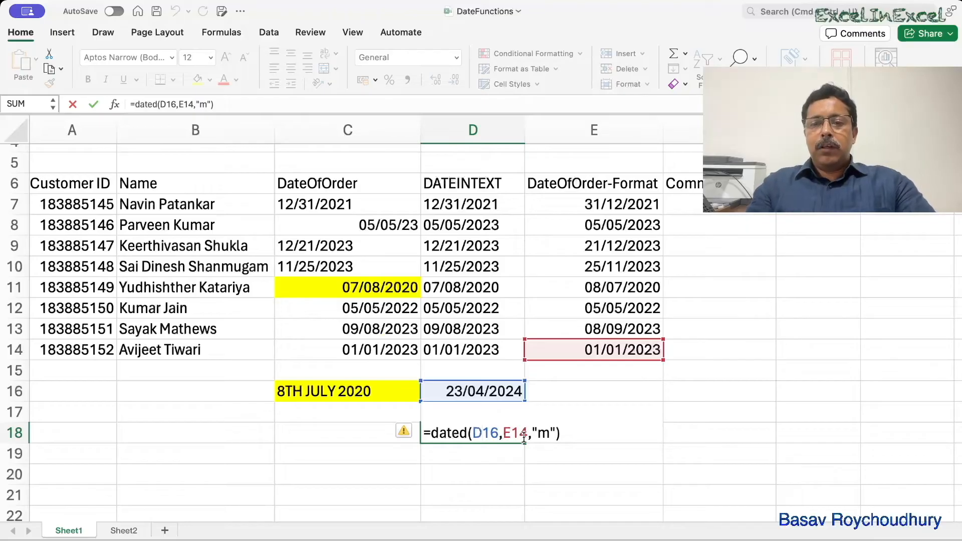
key("Escape")
- Replace the formula in D18 with =DATEDIF(E14,D16,"m") to count the months from the converted order date to today
type("=datedif(")
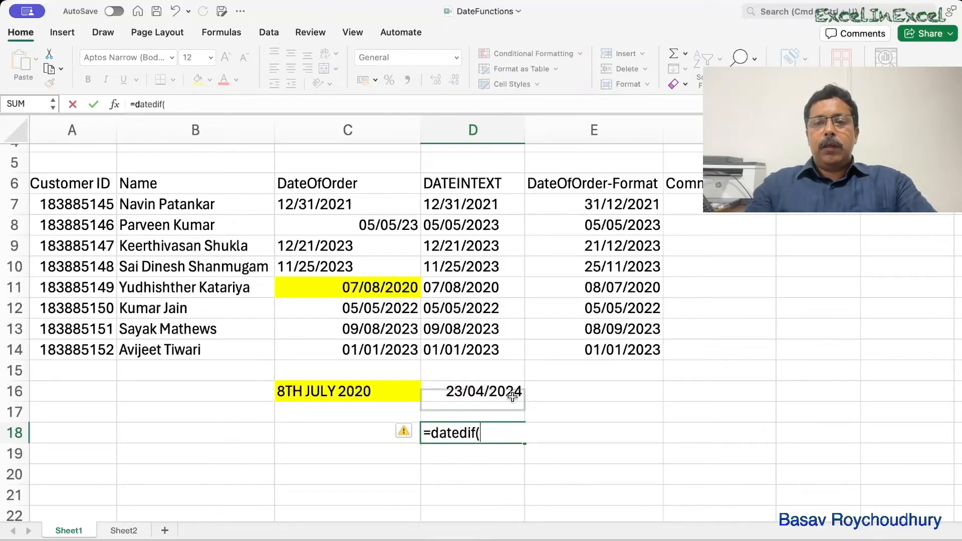
left_click(575, 353)
type(",")
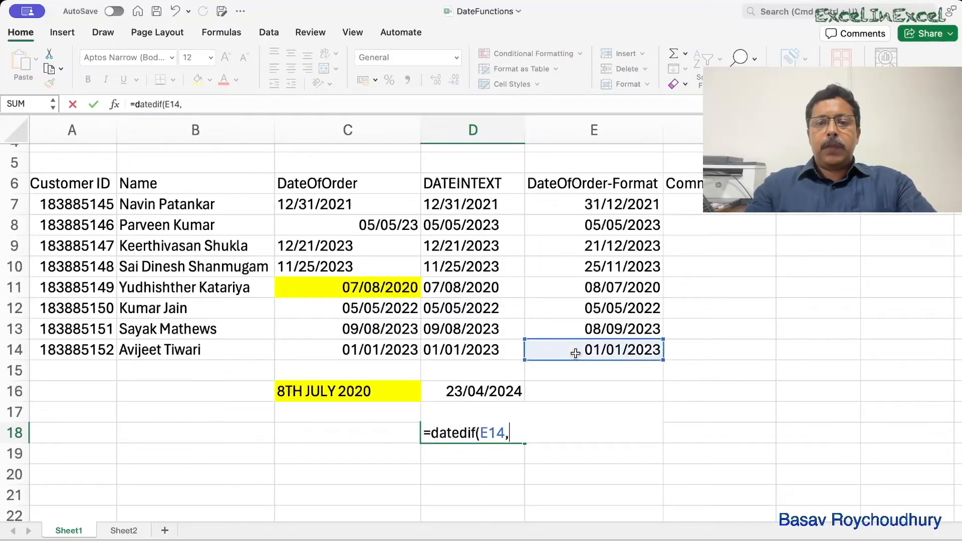
left_click(500, 391)
type(",\"m\")")
key("Return")
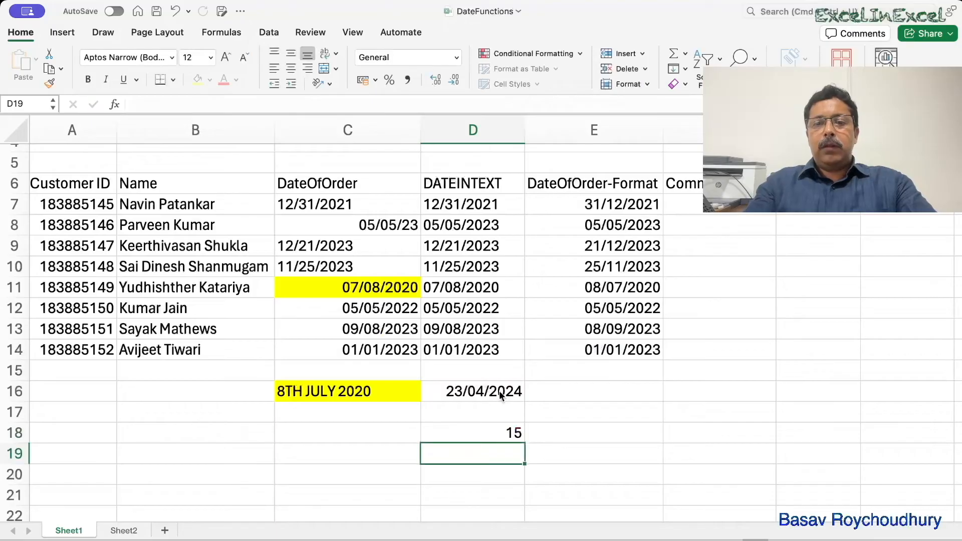
- Change the time unit of the DATEDIF formula in D18 to "d" to count days
left_click(489, 433)
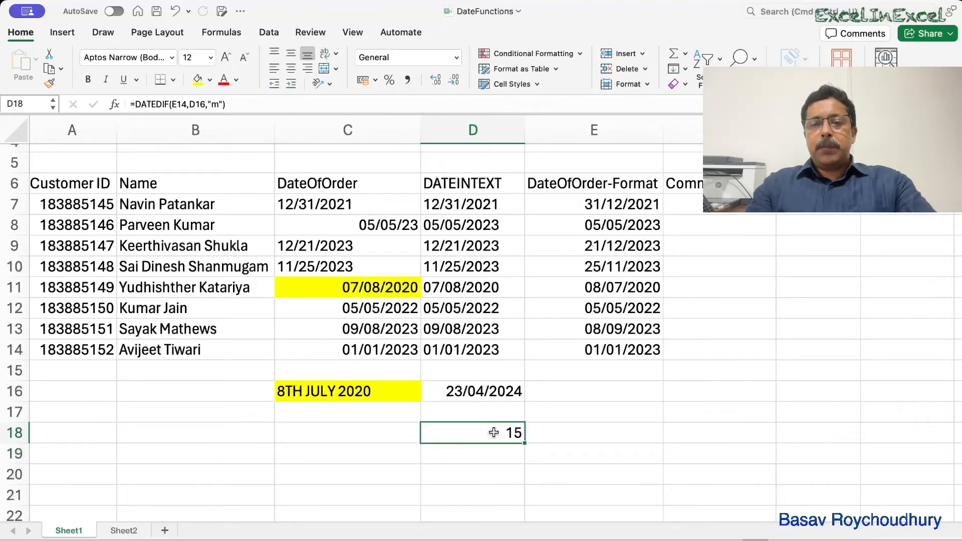
double_click(495, 433)
left_click(560, 434)
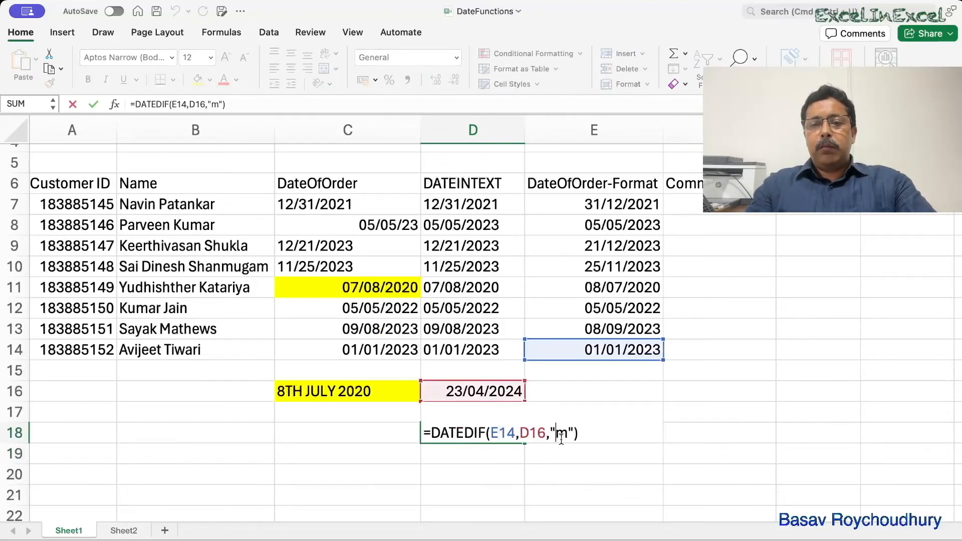
type("d")
key("Delete")
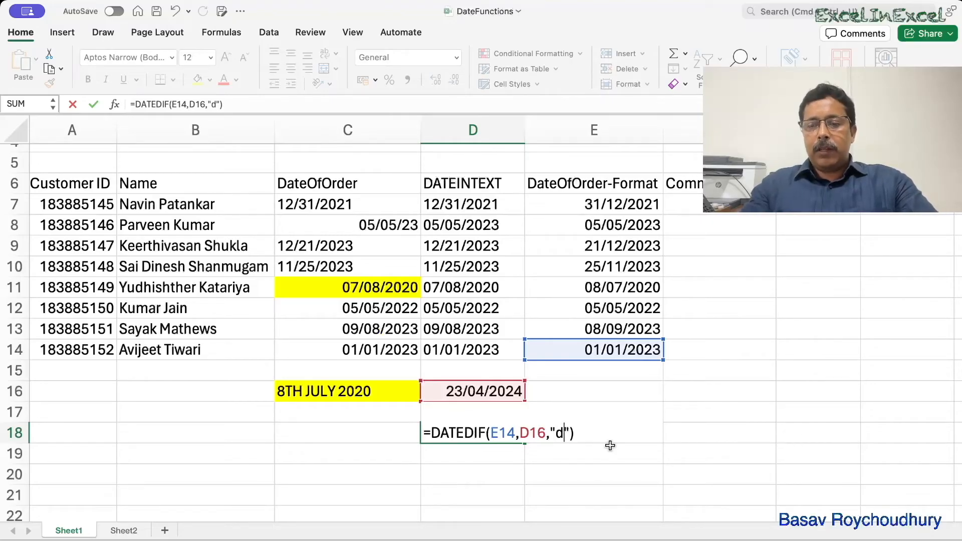
key("Return")
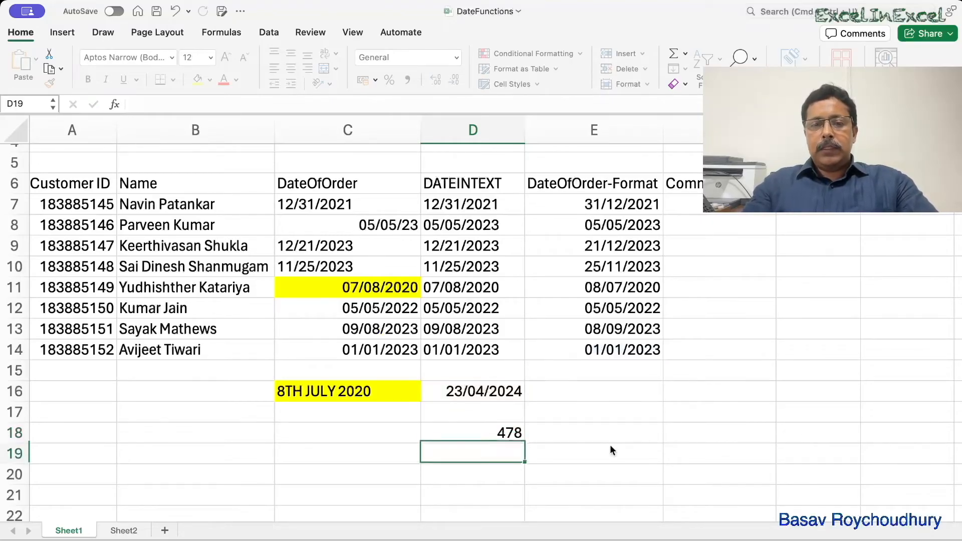
- Change the time unit of the DATEDIF formula in D18 to "y" to count full years
double_click(511, 431)
key("BackSpace")
type("y")
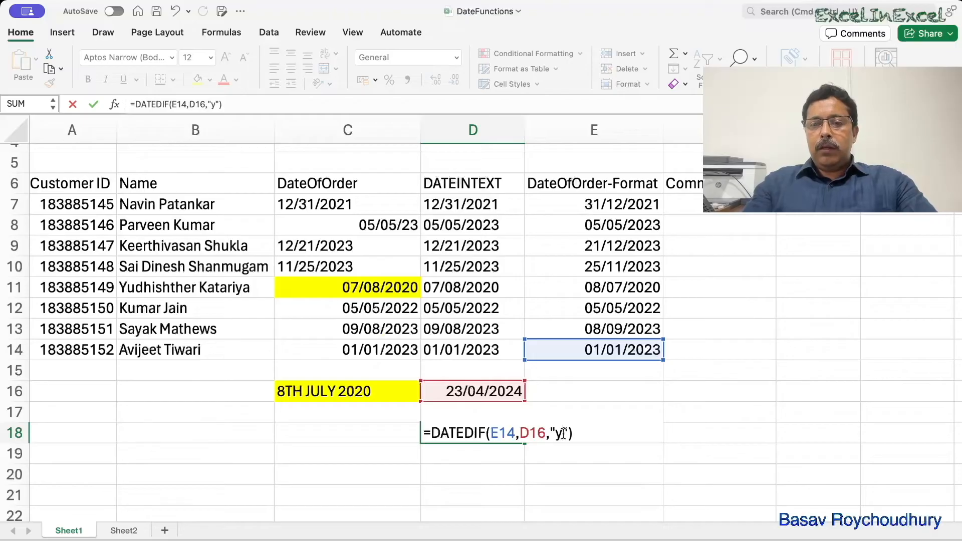
key("Return")
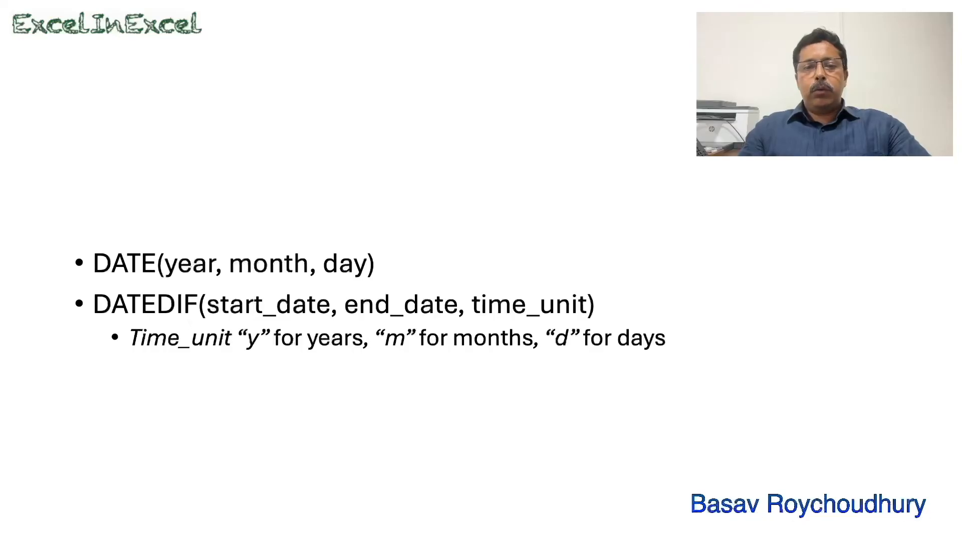
left_click(709, 534)
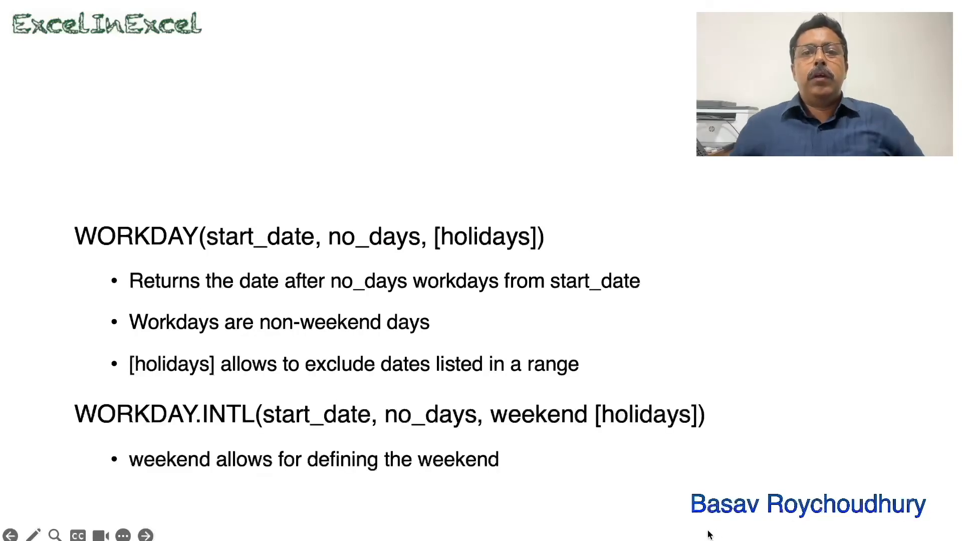
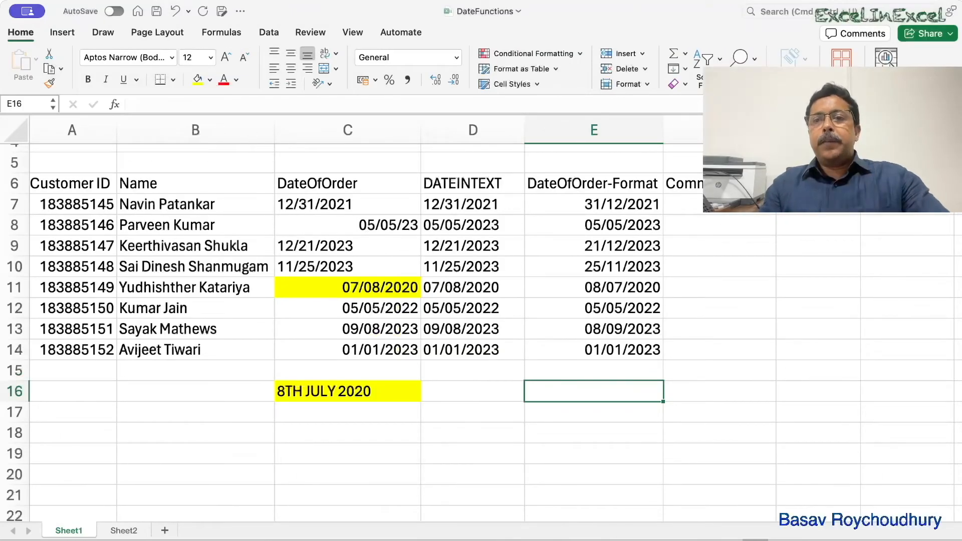
- Enter the note "90 working days" in E16 below the DateOfOrder-Format column
left_click(719, 204)
scroll(719, 204, "right", 1)
scroll(720, 204, "up", 1)
scroll(322, 221, "right", 3)
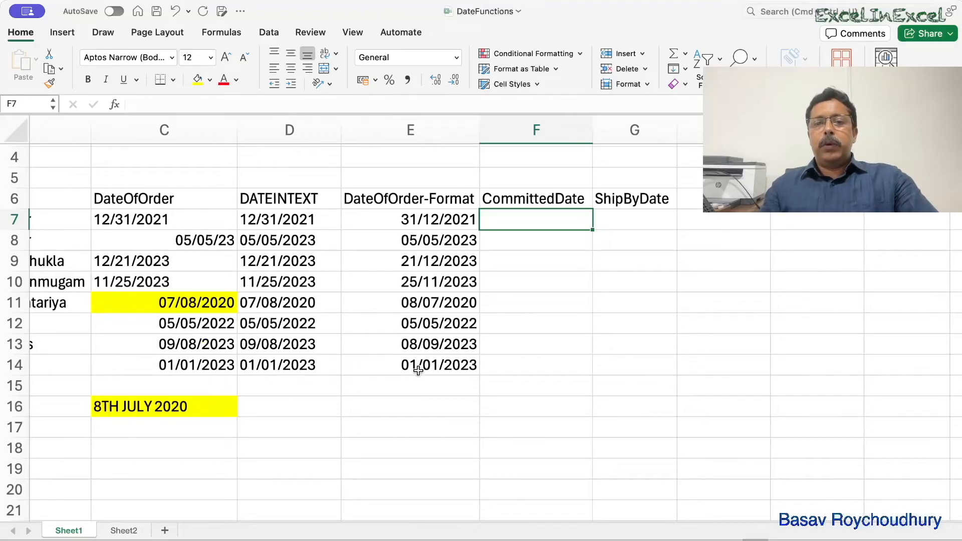
left_click(417, 409)
type("90")
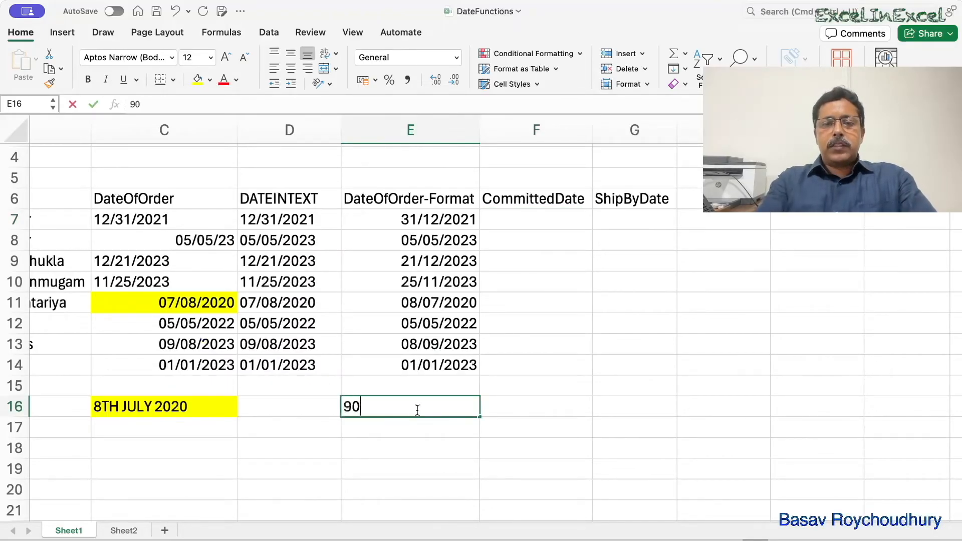
type(" working days")
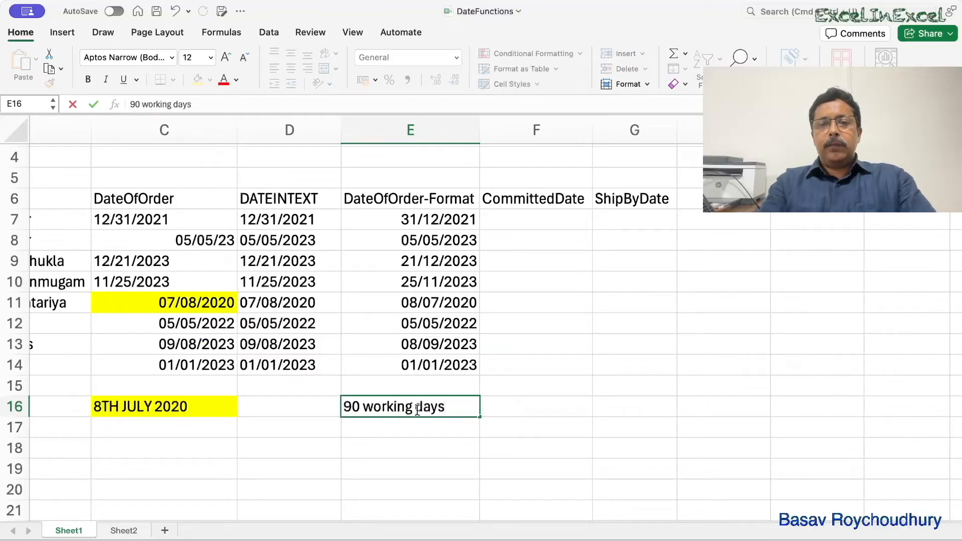
key("Return")
- Enter =WORKDAY(E7,90) in F7 to calculate the first committed date 90 working days after the order date
left_click(536, 223)
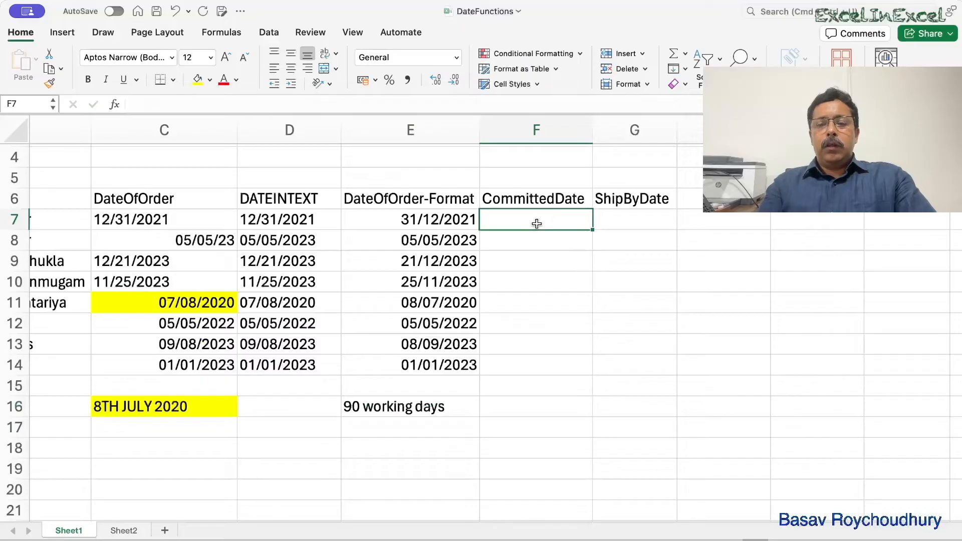
type("=")
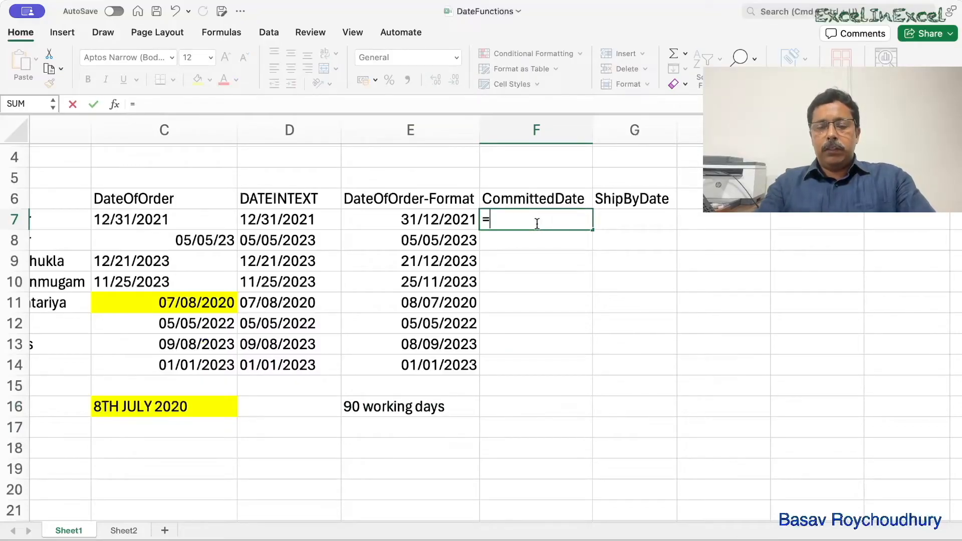
type("work")
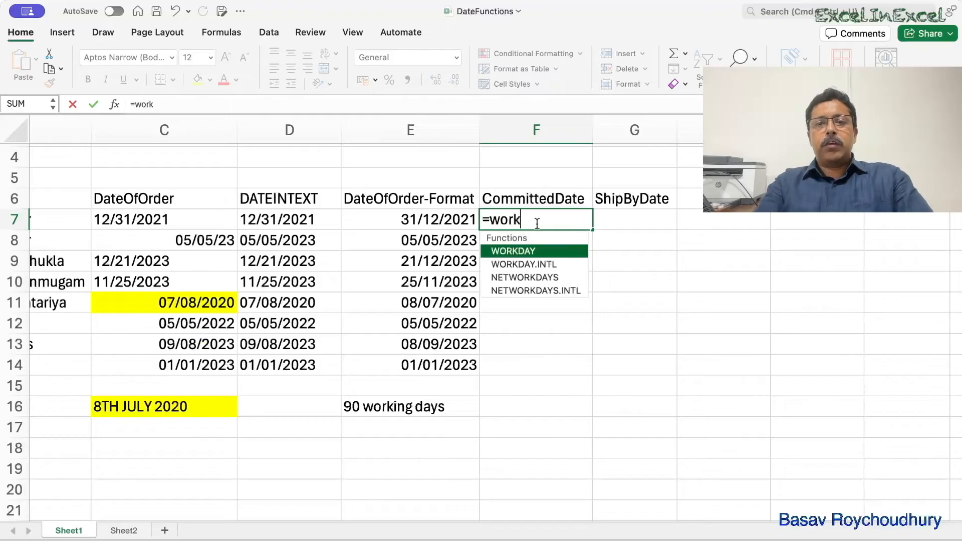
key("Down")
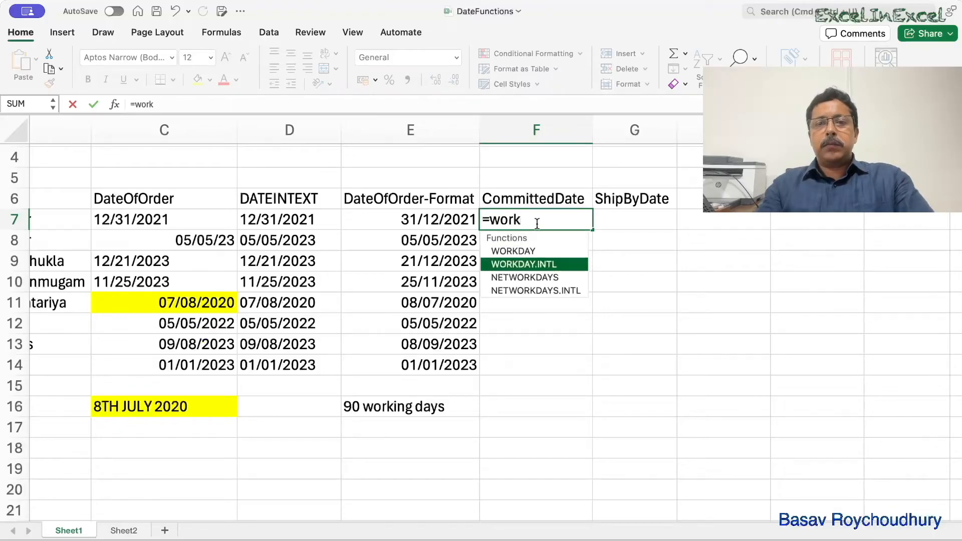
key("Up")
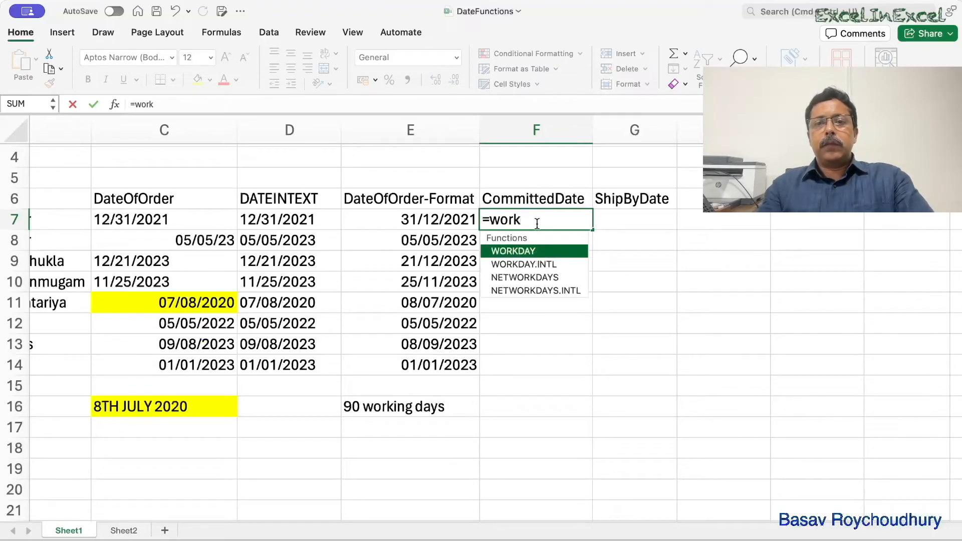
key("Tab")
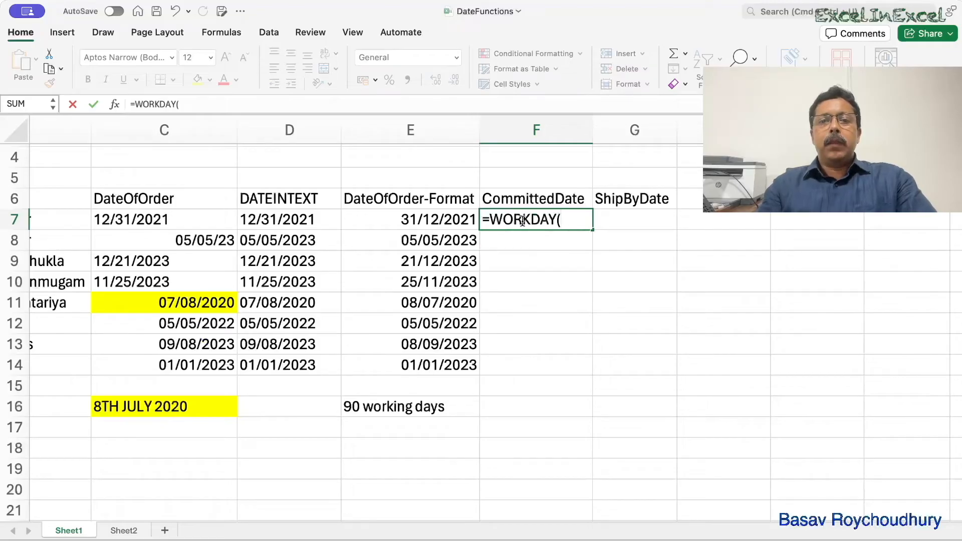
left_click(432, 219)
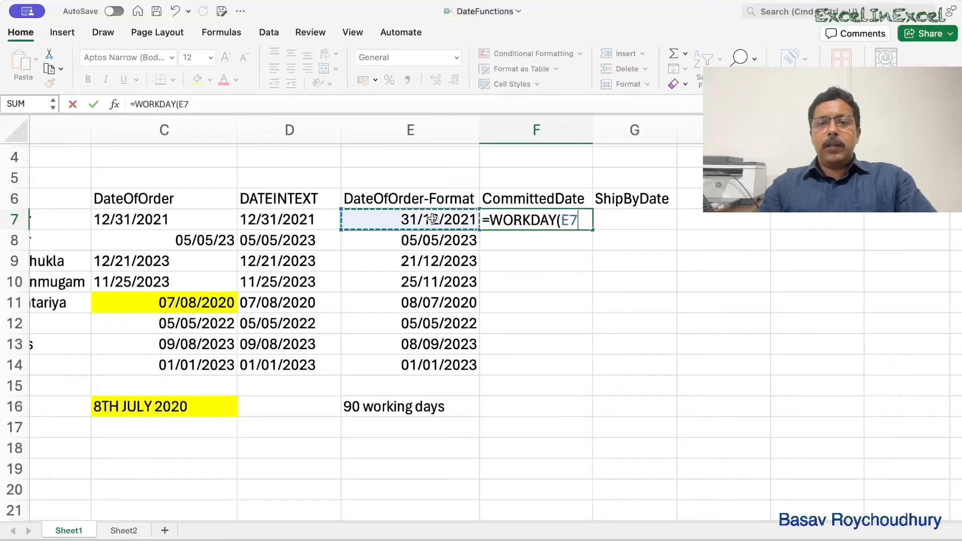
type(",")
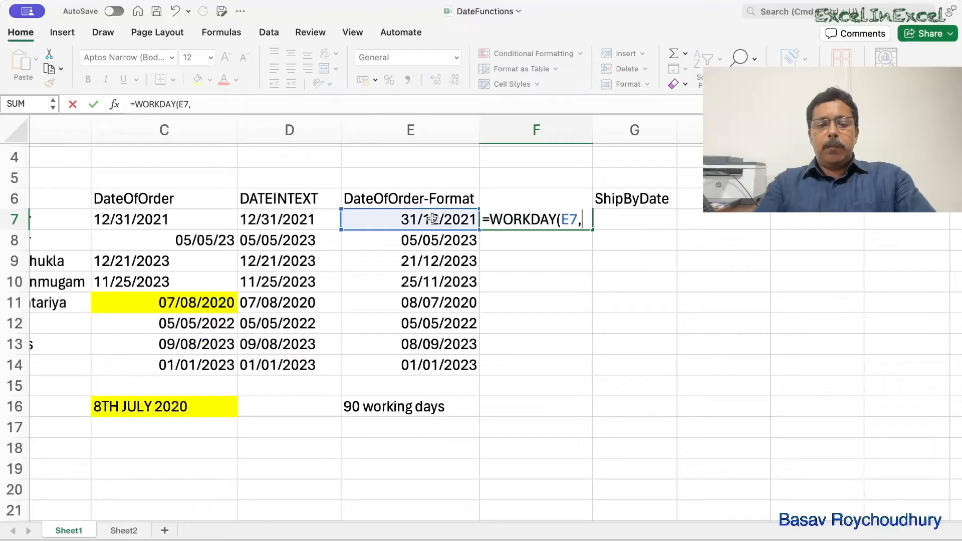
type("90")
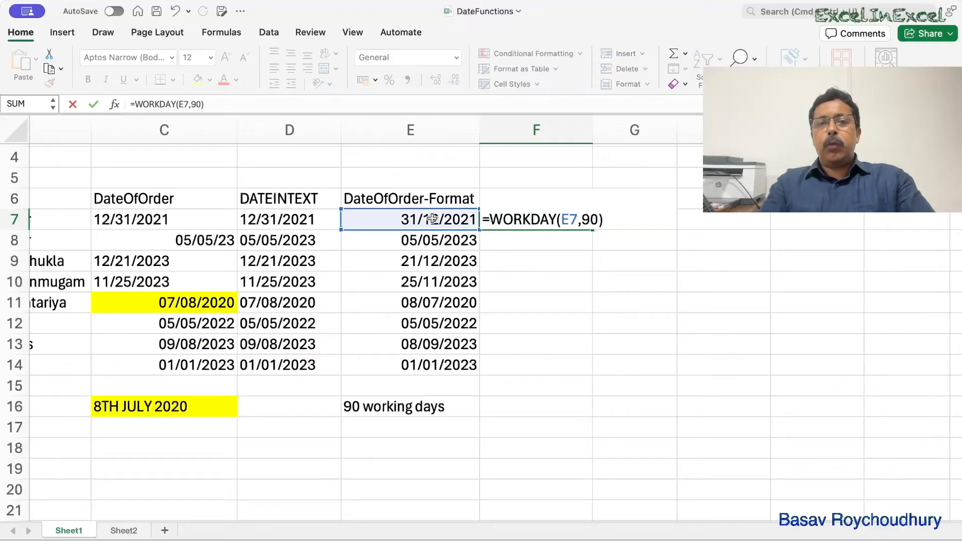
type(")")
key("Return")
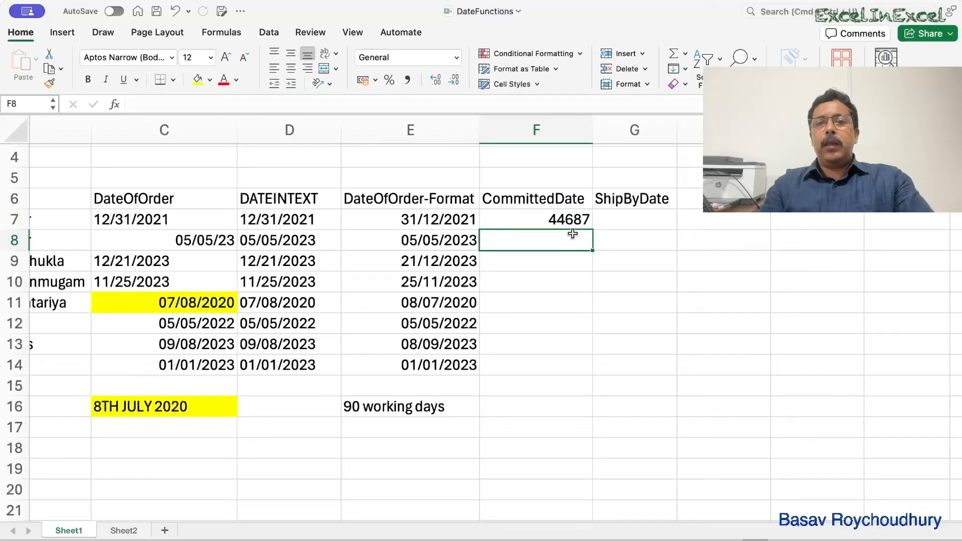
- Format the committed date in F7 as a day/month/year date with a four-digit year
left_click(539, 220)
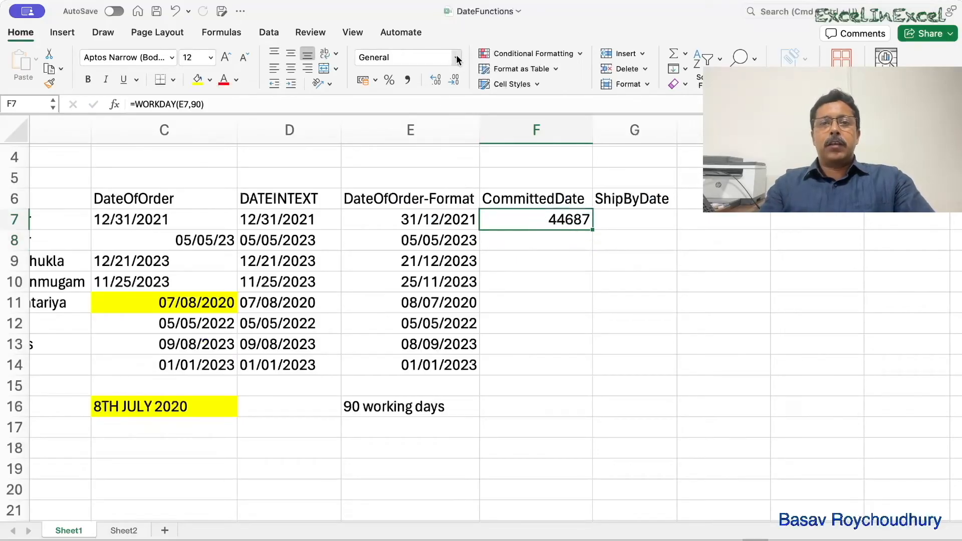
left_click(418, 185)
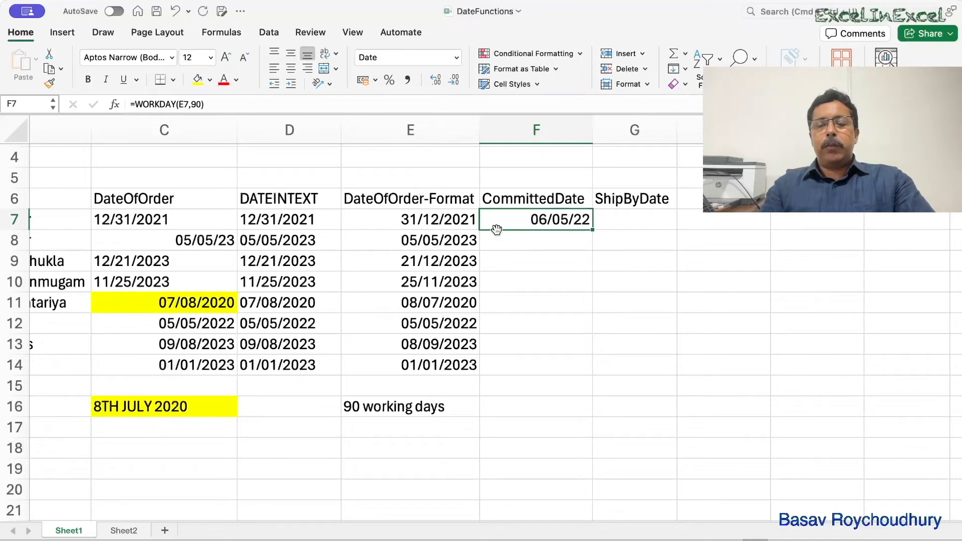
left_click(647, 85)
left_click(624, 390)
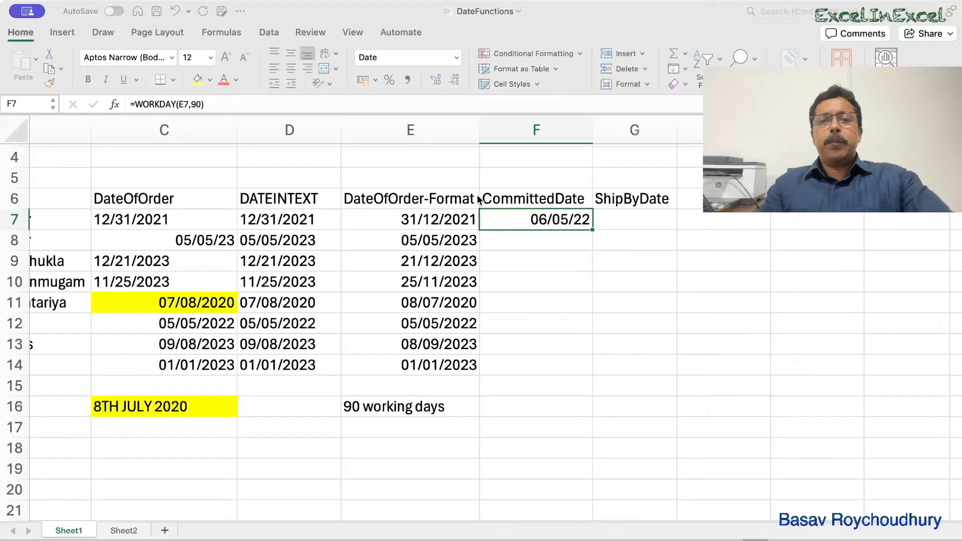
left_click(638, 437)
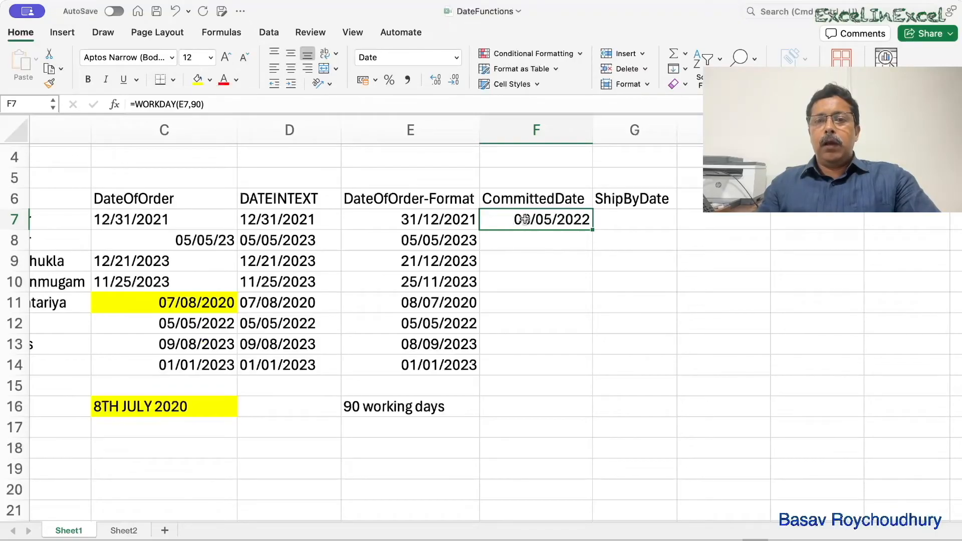
- Extend the committed date formula in F7 to =WORKDAY(E7,90,J7:J13) so the listed holidays are excluded
scroll(521, 225, "up", 1)
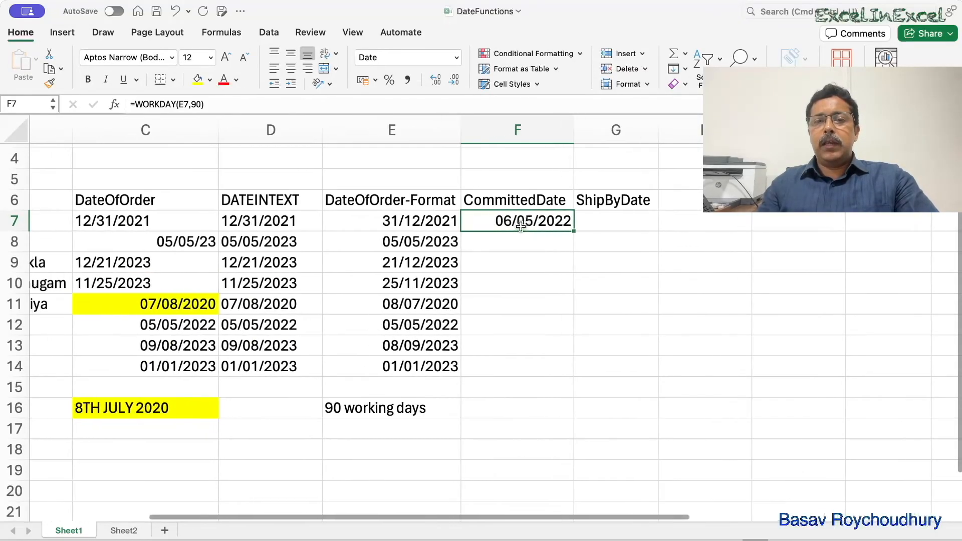
scroll(521, 227, "right", 1)
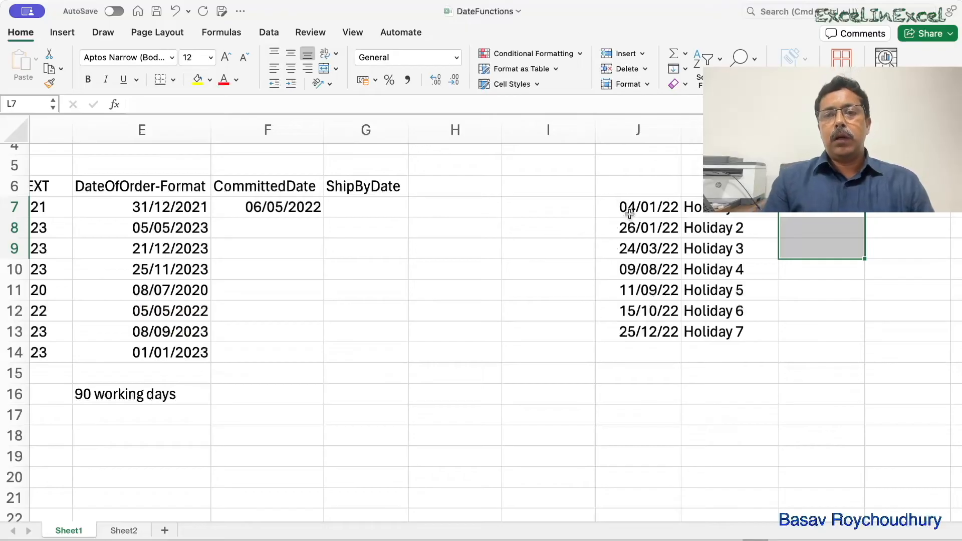
left_click_drag(627, 201, 711, 269)
left_click(711, 292)
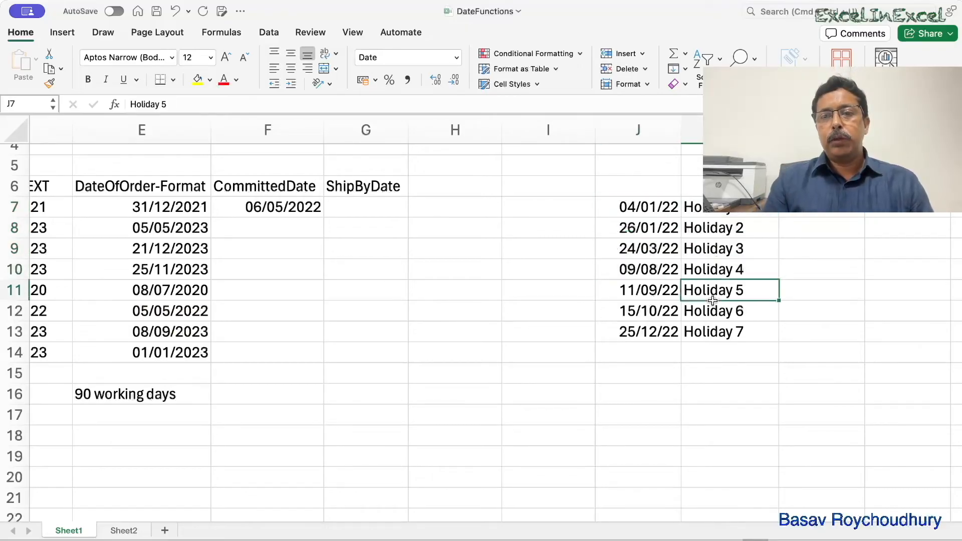
left_click_drag(653, 207, 701, 331)
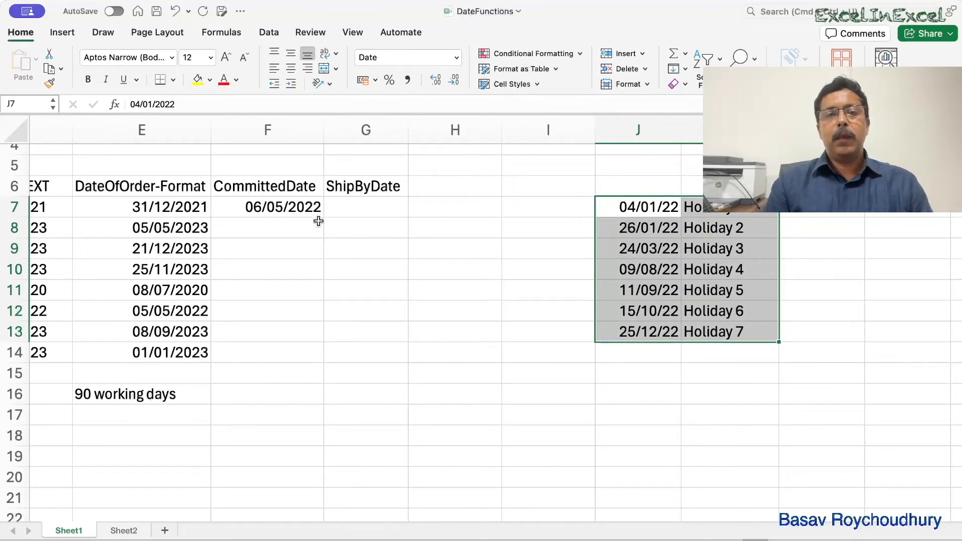
left_click(275, 206)
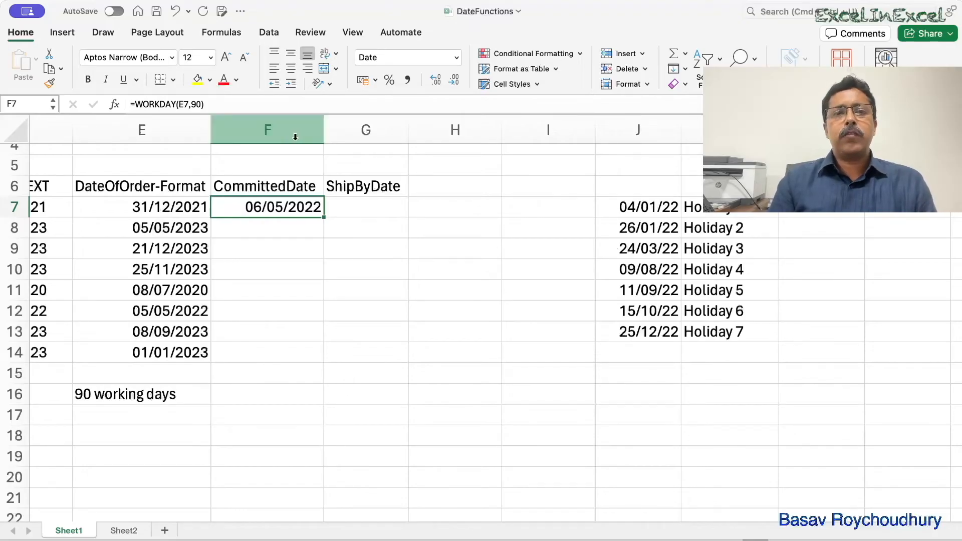
left_click(212, 103)
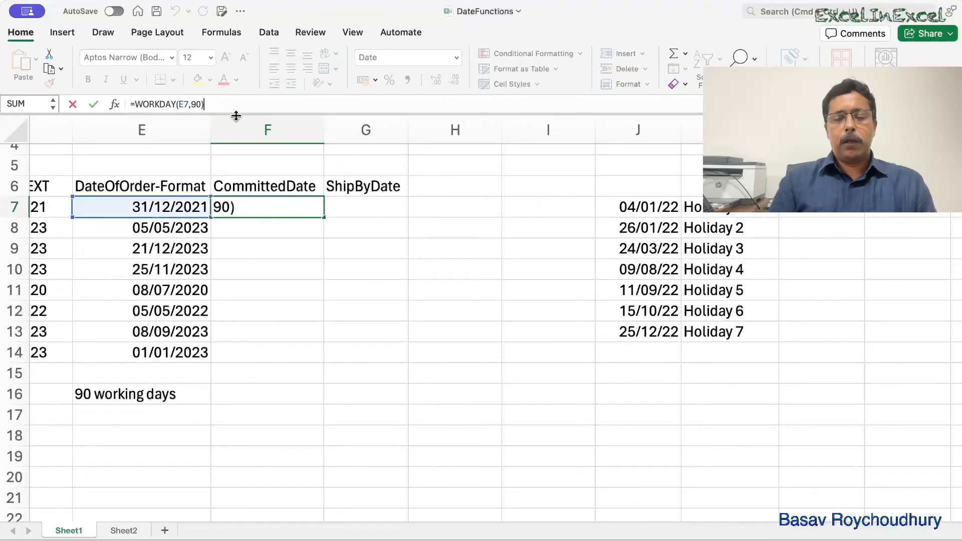
type(",")
left_click_drag(648, 211, 645, 327)
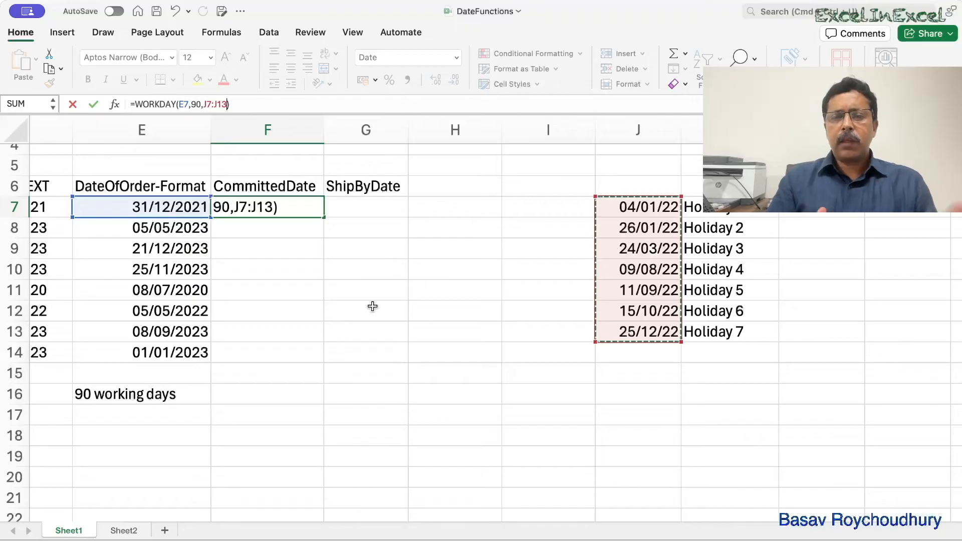
key("Return")
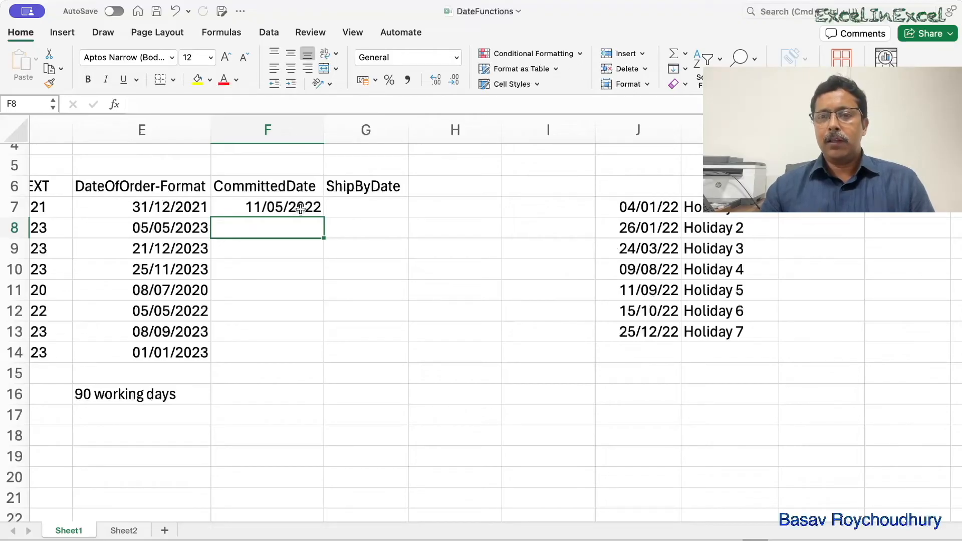
- Undo the addition of the holiday range to the WORKDAY formula in F7 and review the restored formula
left_click(630, 205)
left_click_drag(630, 205, 630, 243)
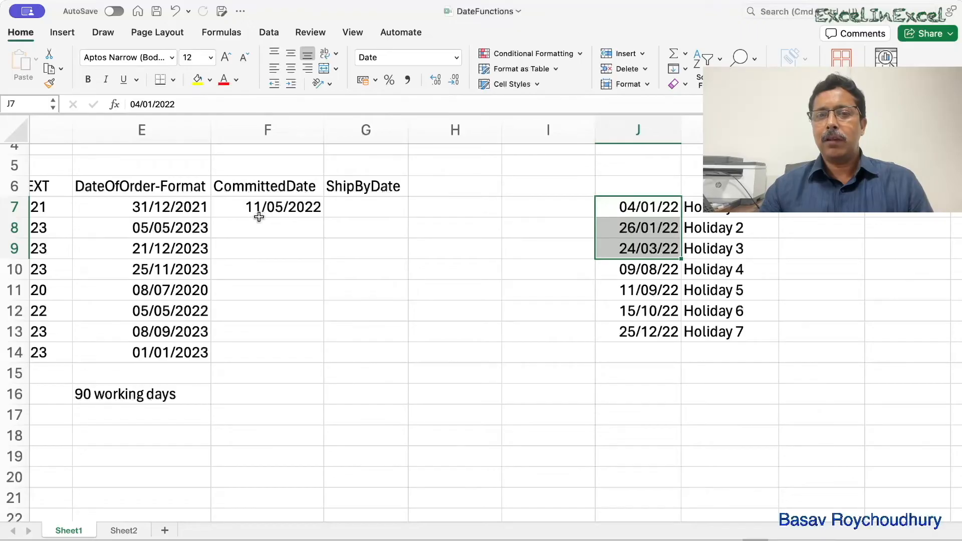
left_click(174, 11)
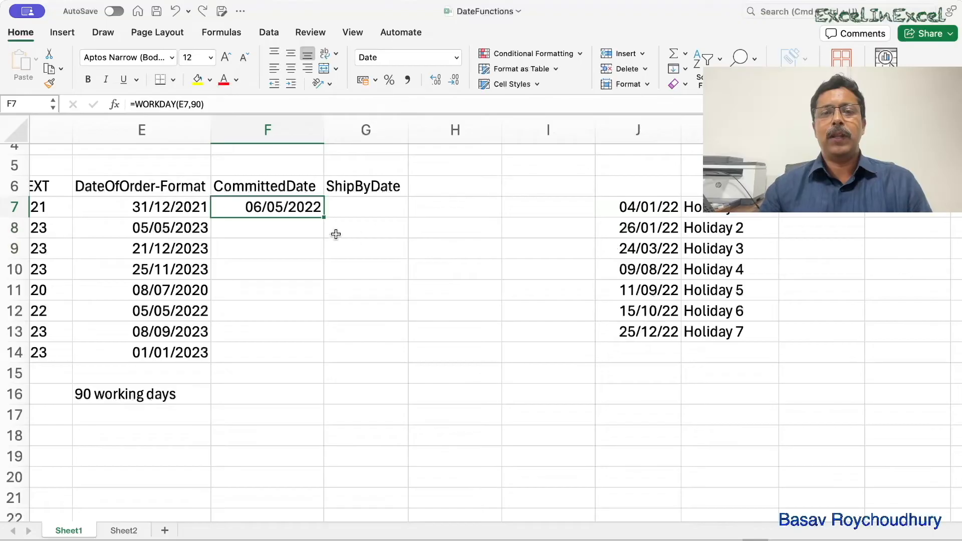
double_click(257, 206)
key("Escape")
double_click(300, 207)
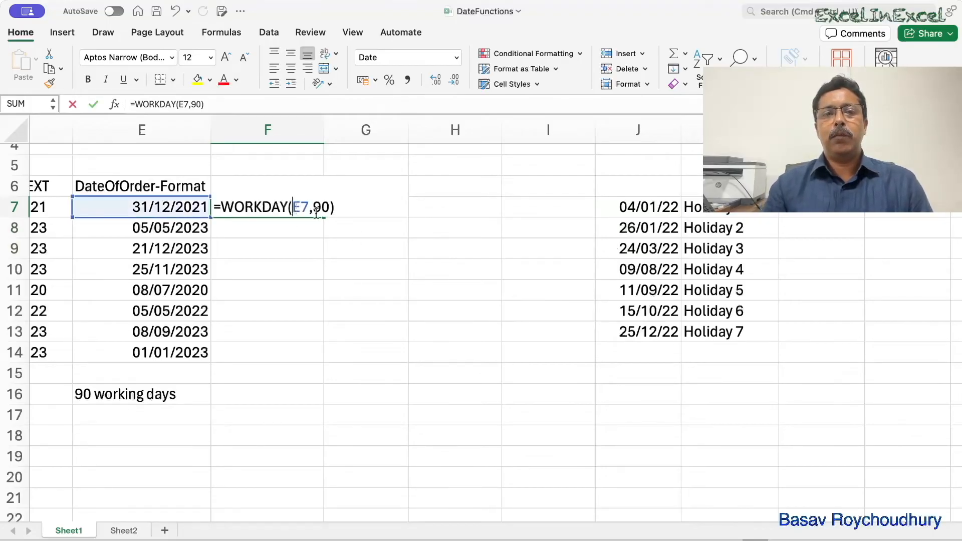
key("Return")
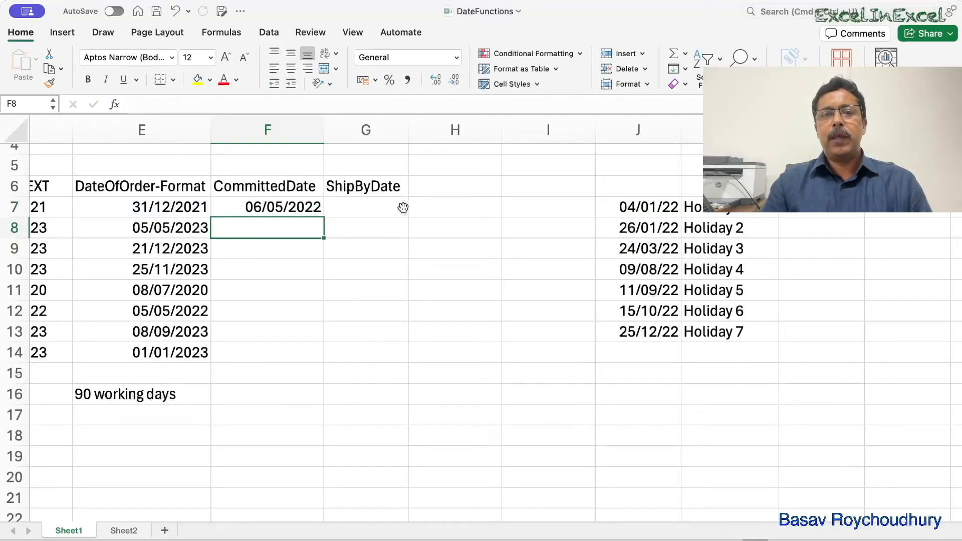
- Enter =WEEKDAY(F7) in H7 to find the weekday number of the committed date
left_click(441, 209)
type("=week")
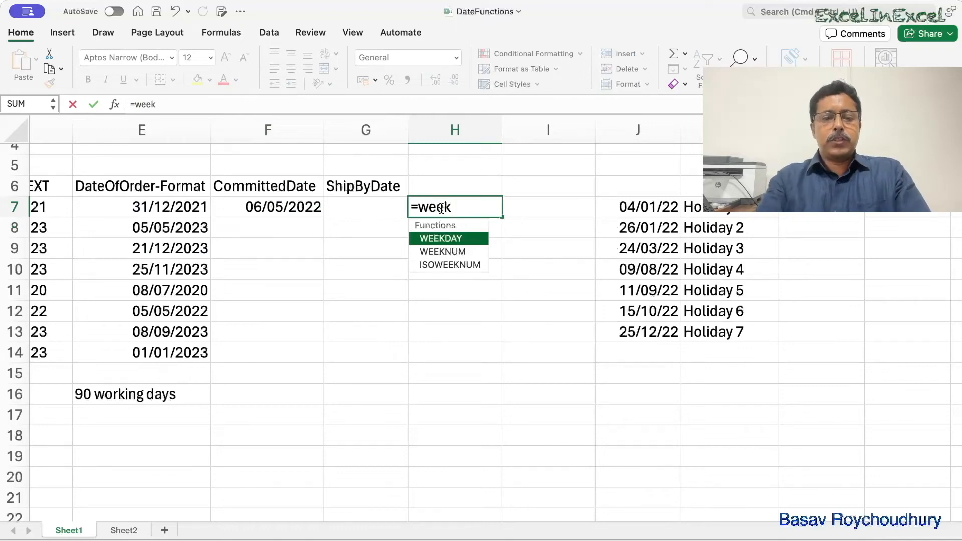
key("Tab")
left_click(299, 210)
type(")")
key("Return")
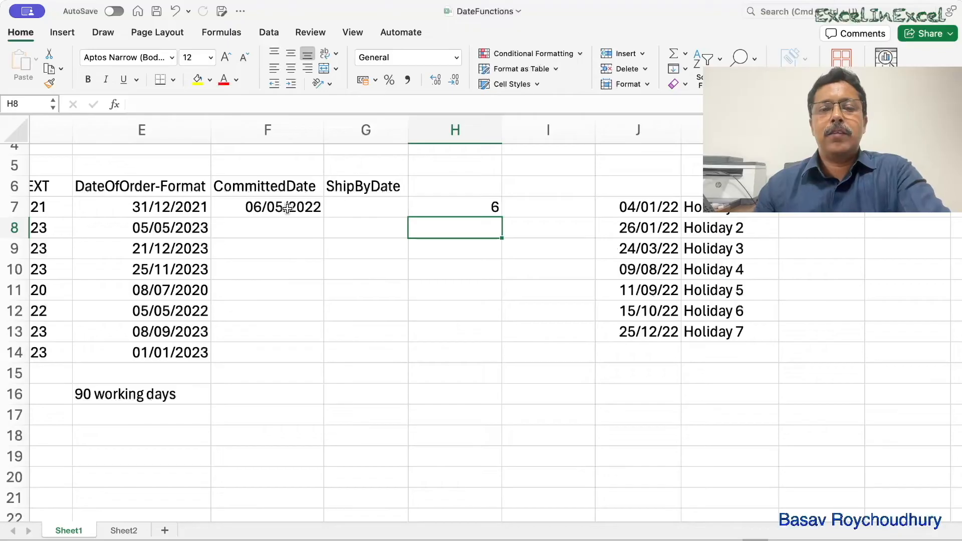
- Delete the WEEKDAY formula from H7 and return to the committed date in F7
left_click(287, 209)
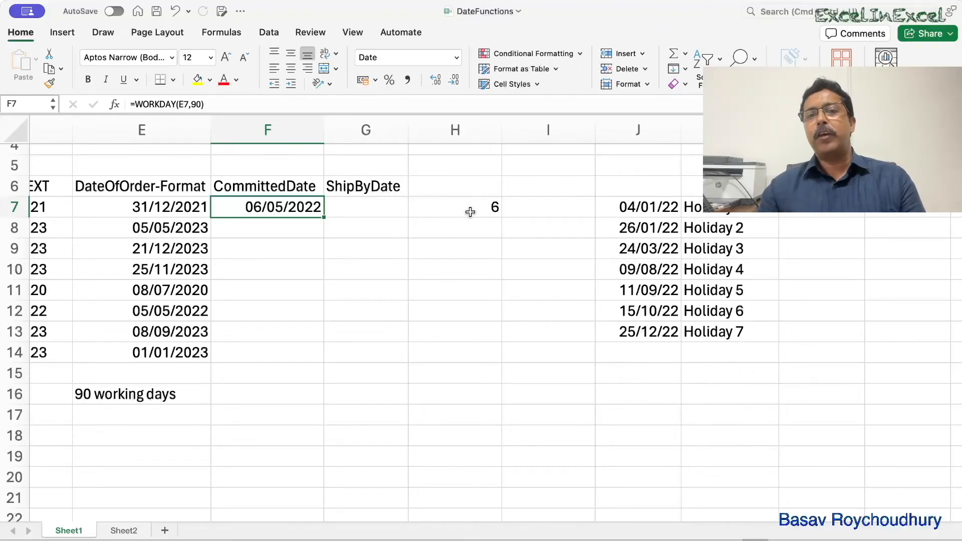
left_click_drag(629, 210, 628, 244)
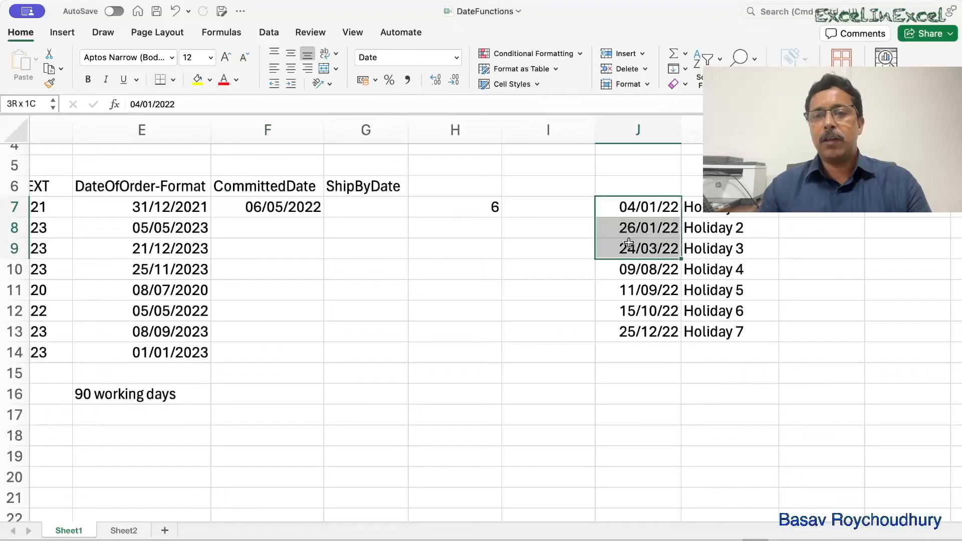
left_click(483, 207)
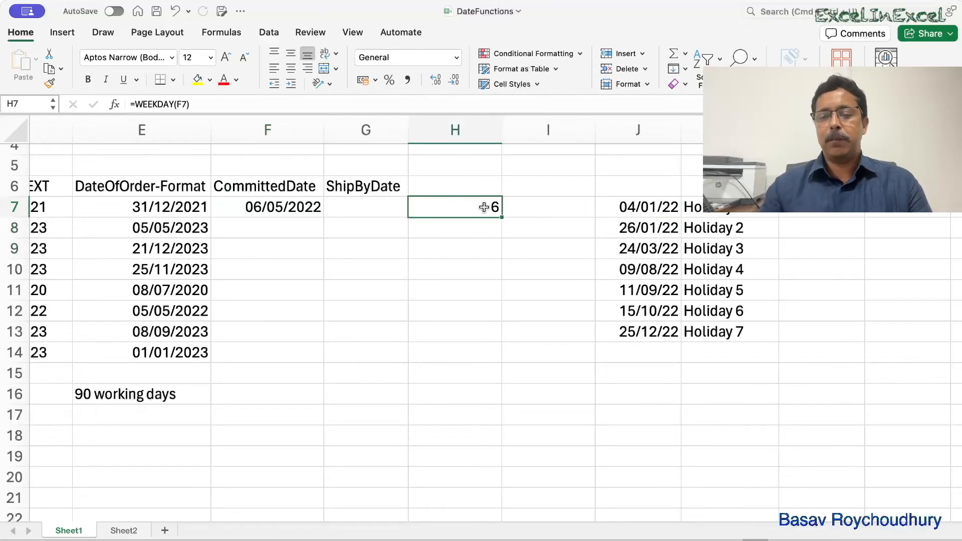
key("Delete")
left_click(306, 207)
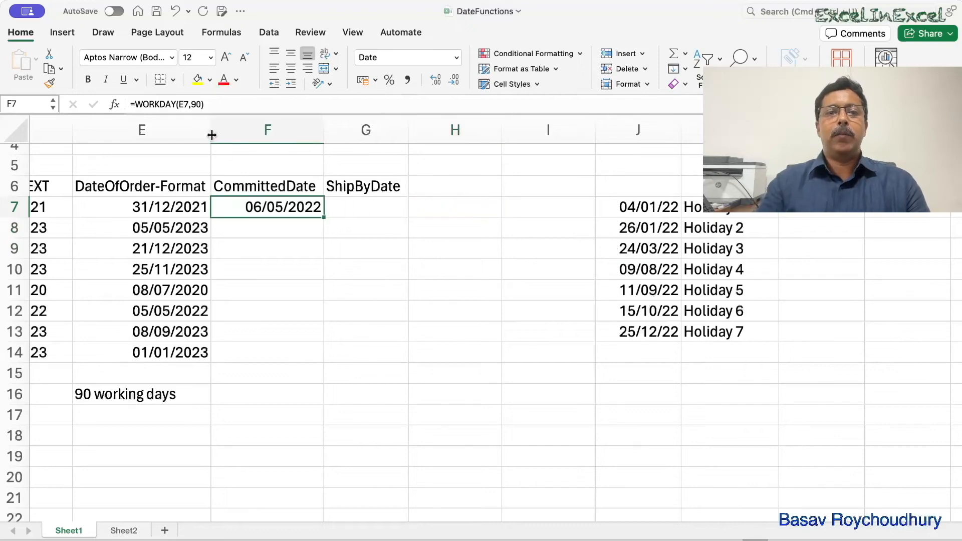
- Add the holiday dates to the committed date formula in F7 so it reads =WORKDAY(E7,90,J7:J13)
left_click(198, 105)
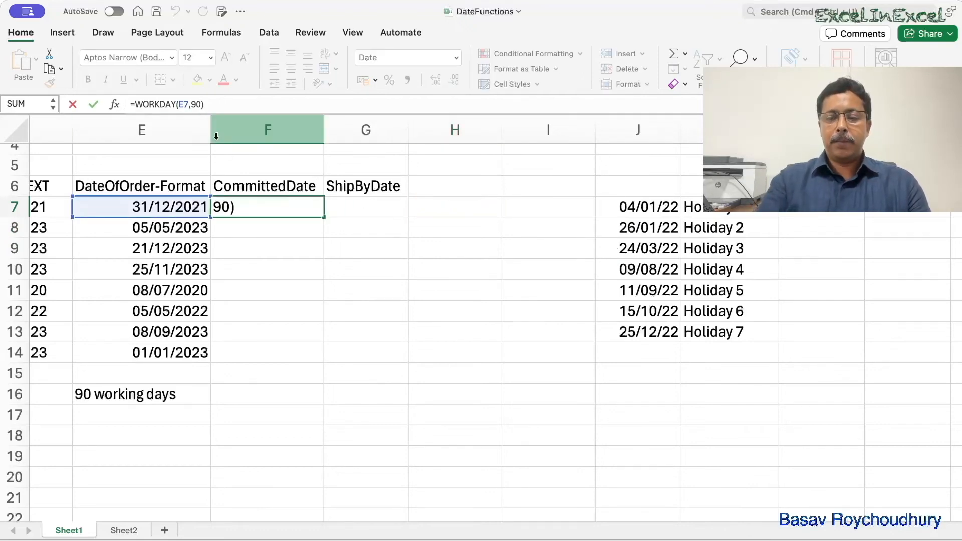
type(",")
left_click_drag(640, 212, 644, 325)
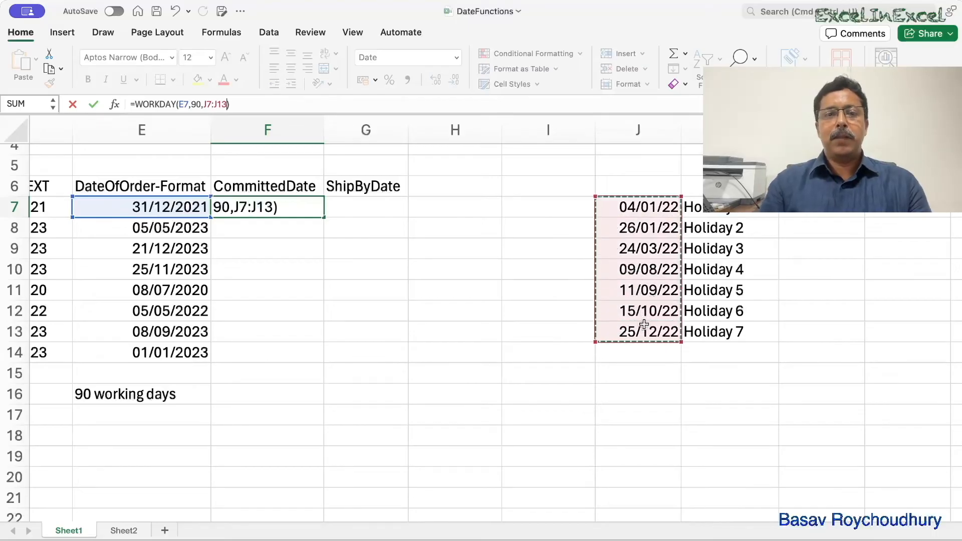
key("Return")
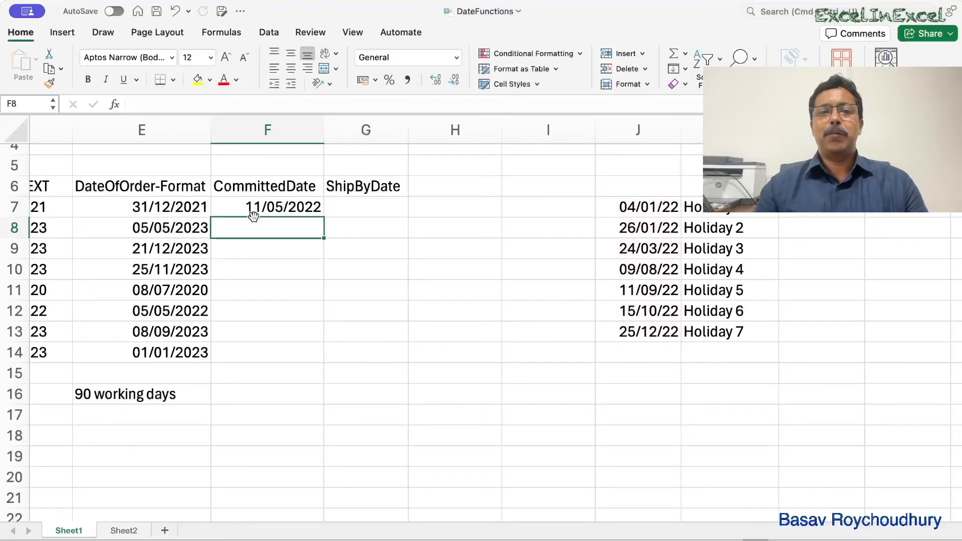
- Fill the WORKDAY formula with the relative holiday range from F7 down to F14
left_click(267, 203)
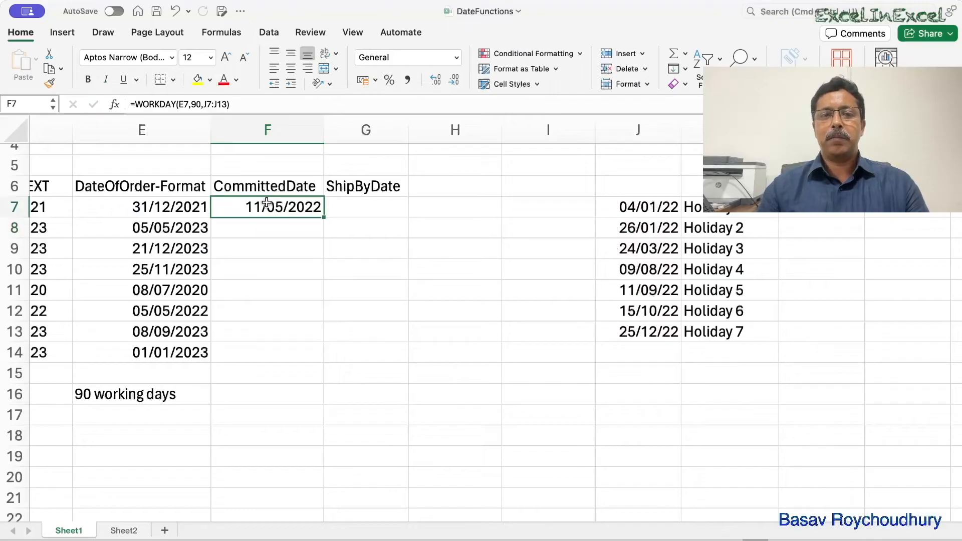
left_click_drag(326, 218, 323, 358)
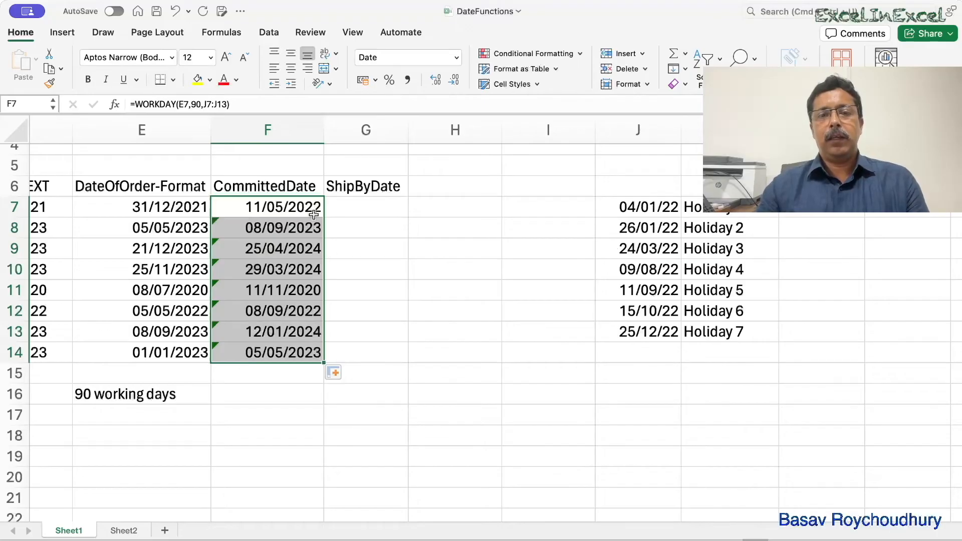
left_click(404, 270)
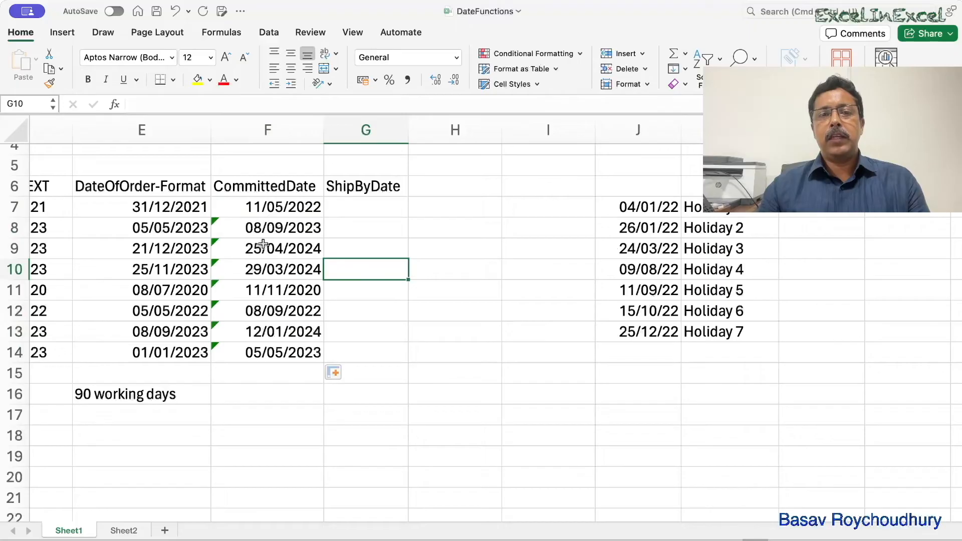
- Compare the holiday range references in the WORKDAY formulas of F7, F8 and F10
left_click(266, 206)
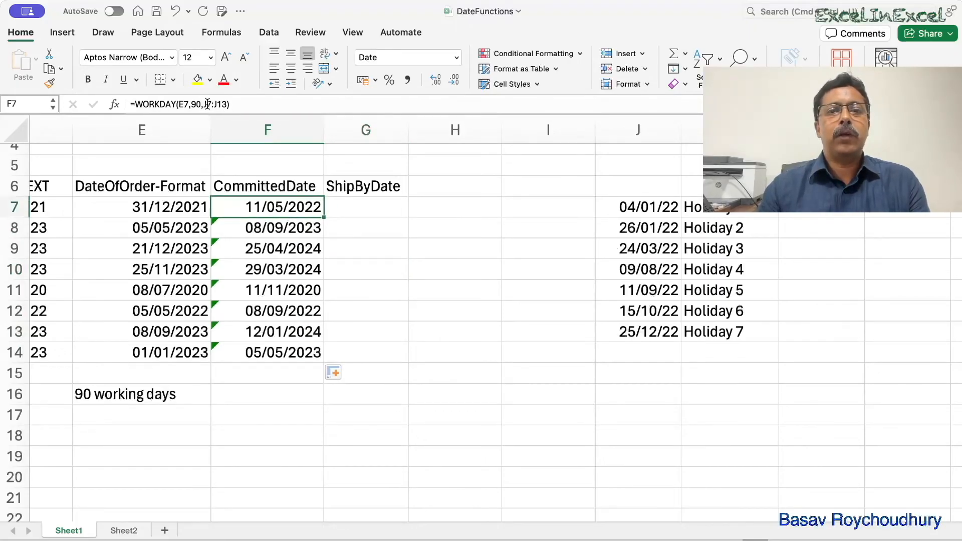
left_click(295, 226)
left_click(278, 206)
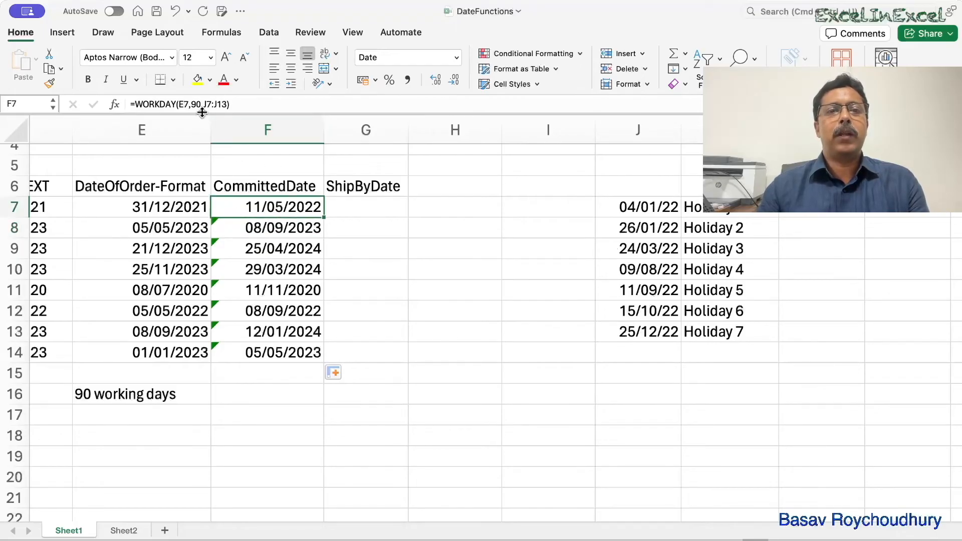
left_click(269, 259)
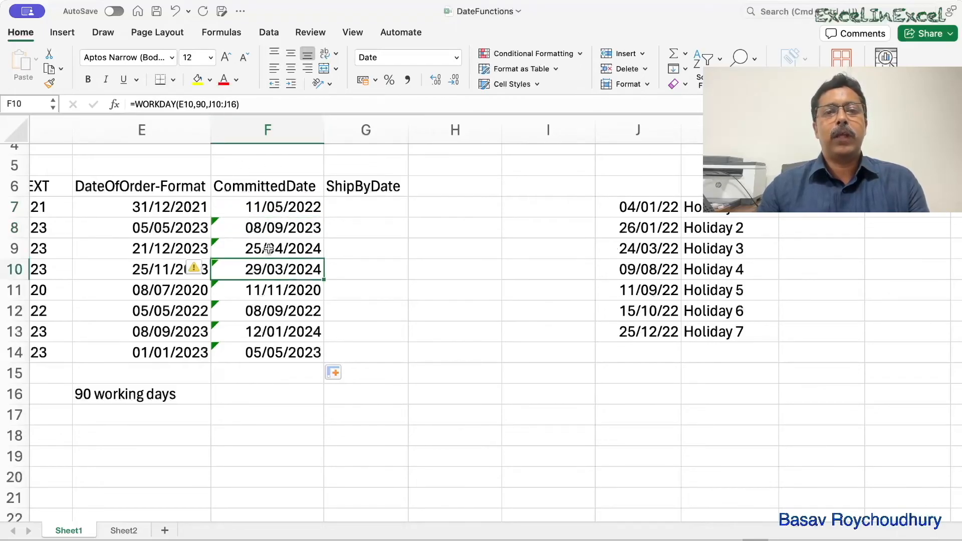
left_click(226, 104)
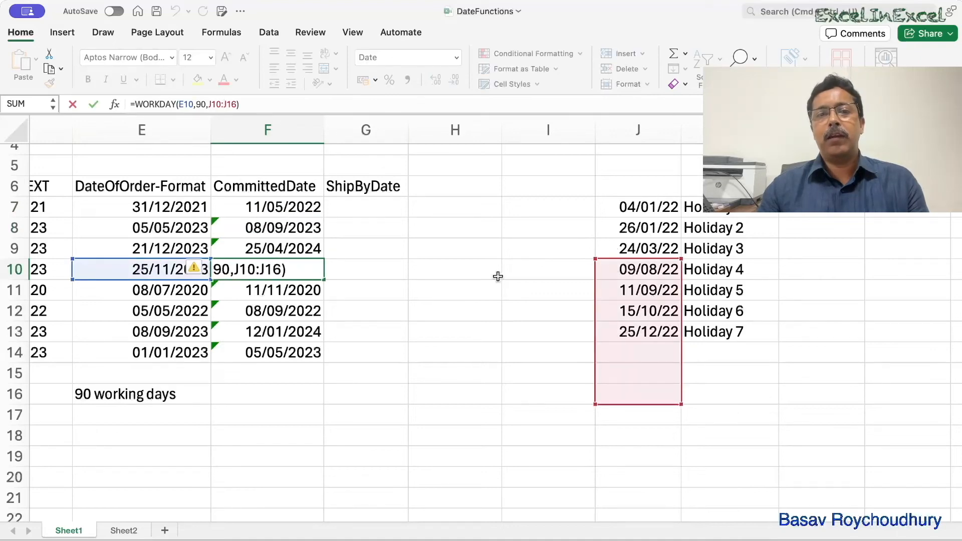
left_click(251, 208)
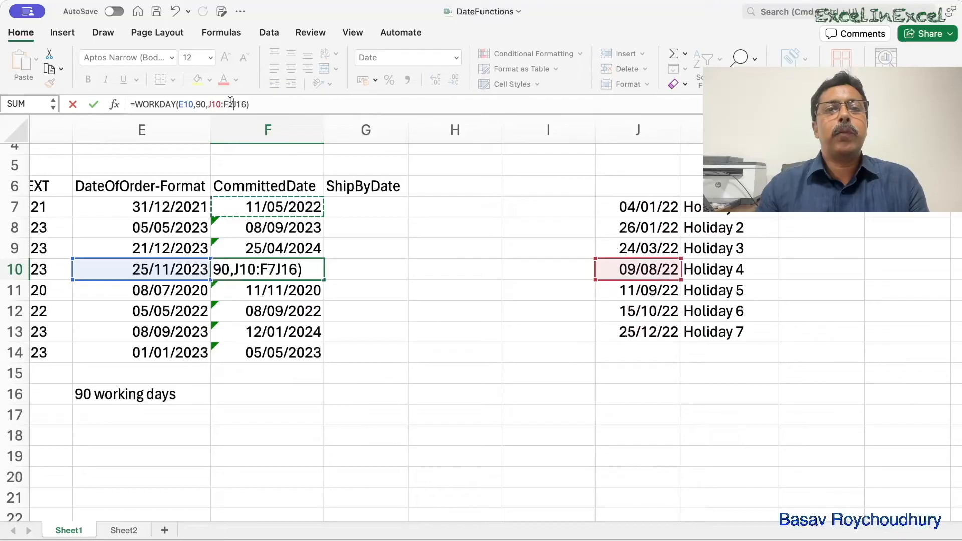
left_click(247, 105)
- Make the holiday range in F7's formula absolute so it reads =WORKDAY(E7,90,$J$7:$J$13)
double_click(282, 207)
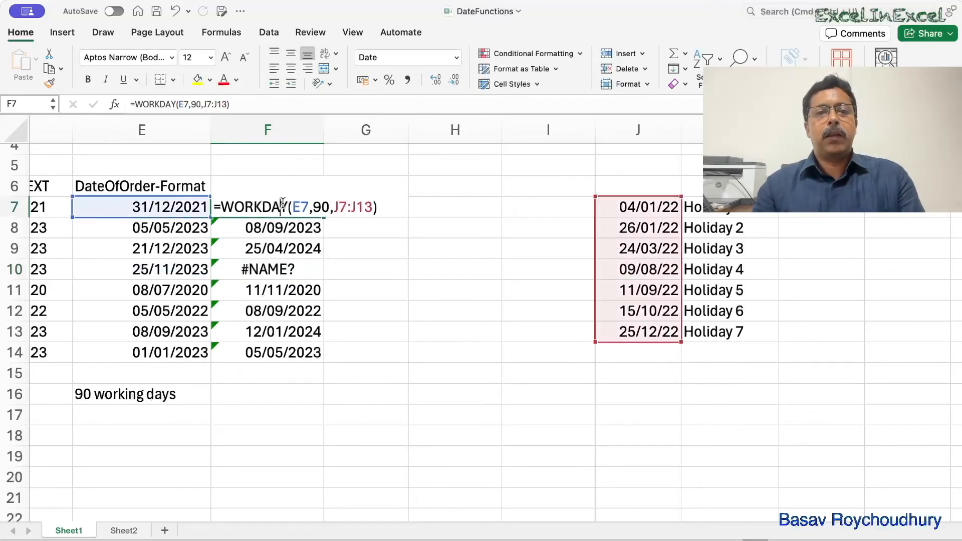
left_click(373, 207)
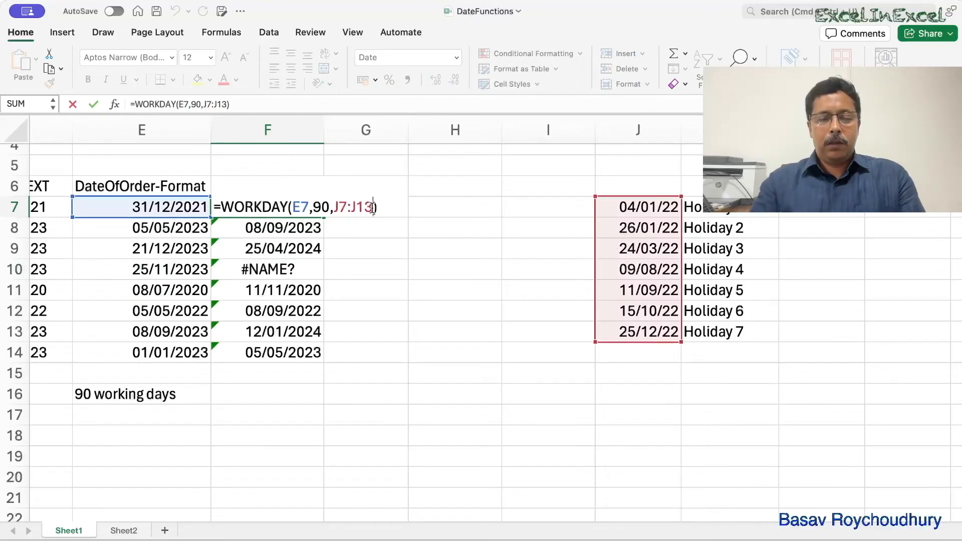
key("shift+Left")
key("shift+Left")
key("shift+Left")
key("shift+Left")
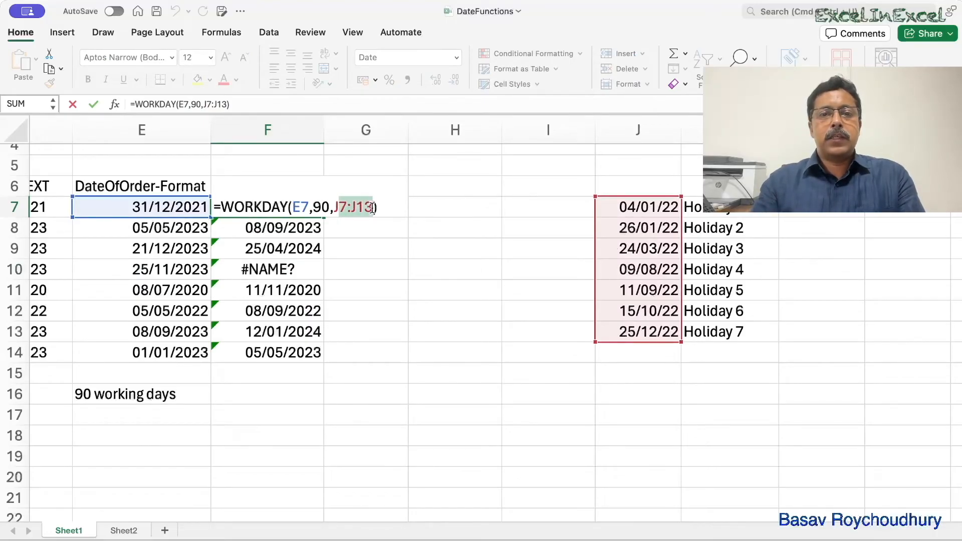
key("F4")
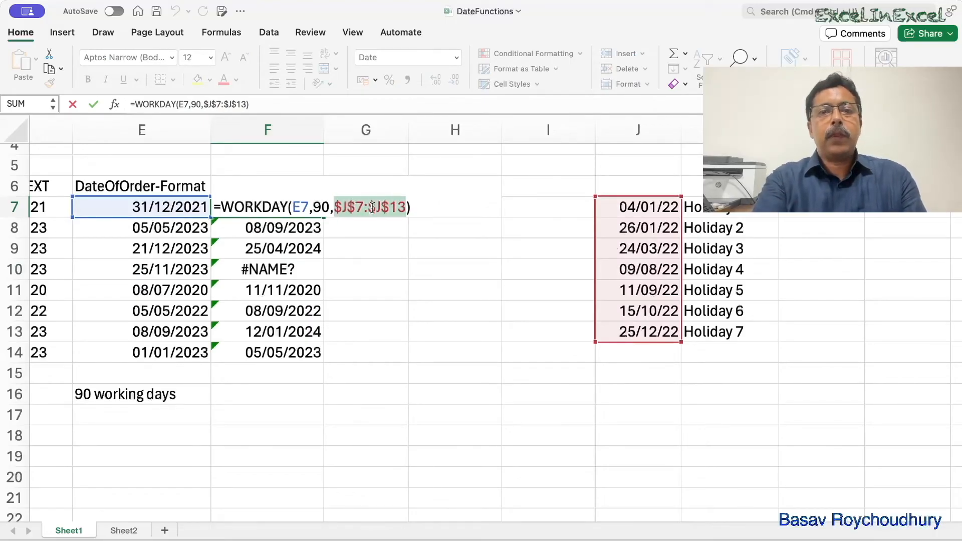
key("Return")
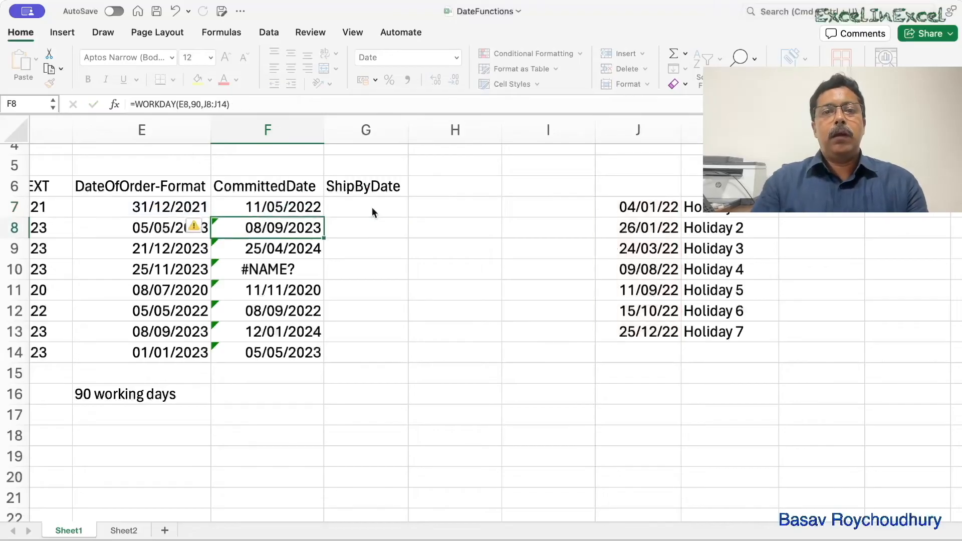
- Fill the WORKDAY formula with the absolute holiday range from F7 down through F14
left_click(314, 205)
left_click_drag(325, 216, 323, 351)
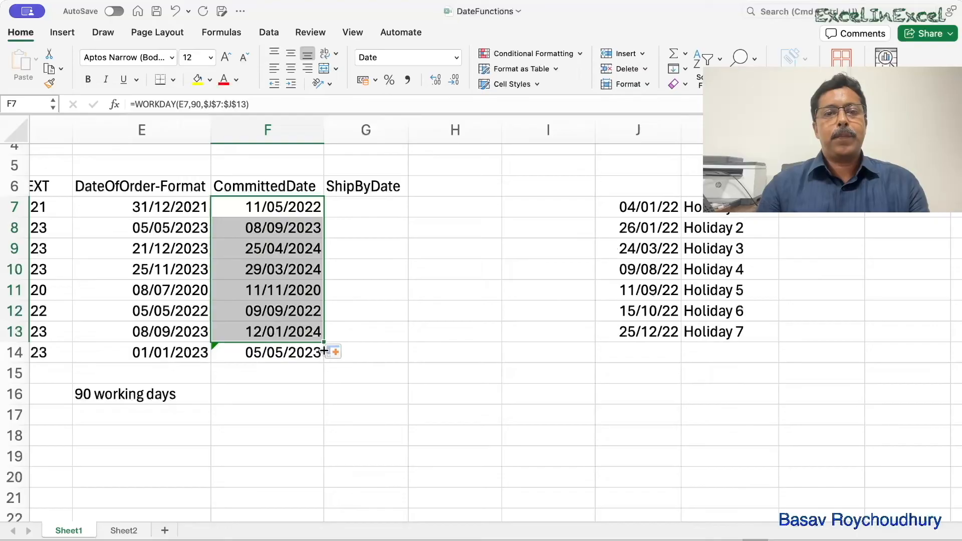
left_click(326, 352)
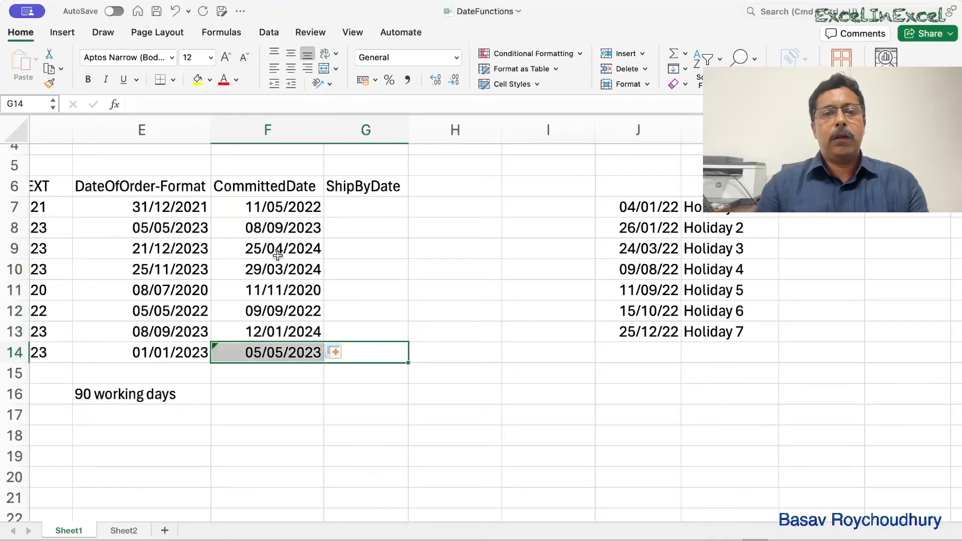
left_click(289, 206)
left_click_drag(325, 217, 325, 368)
- Check which holiday range the copied formula in F14 refers to, leaving the formula as it is
left_click(300, 353)
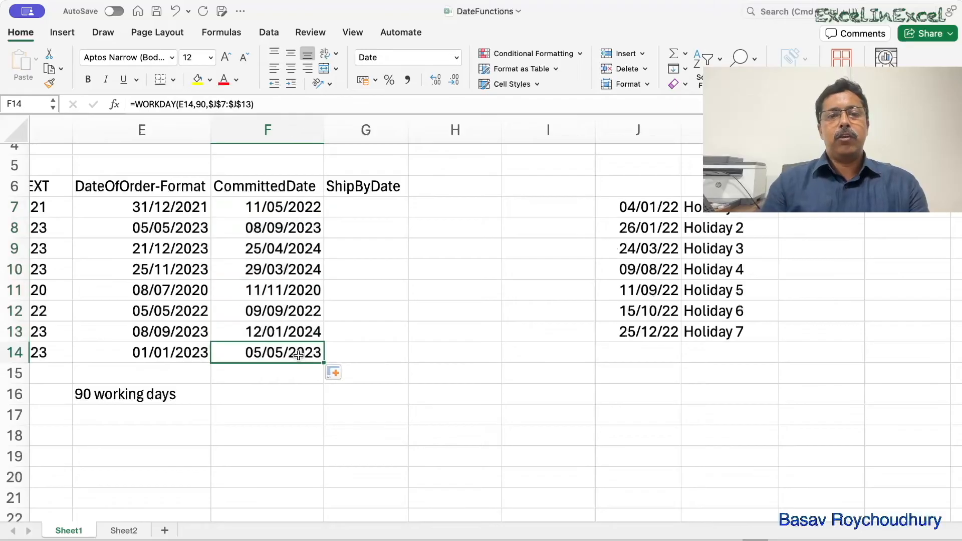
left_click(241, 104)
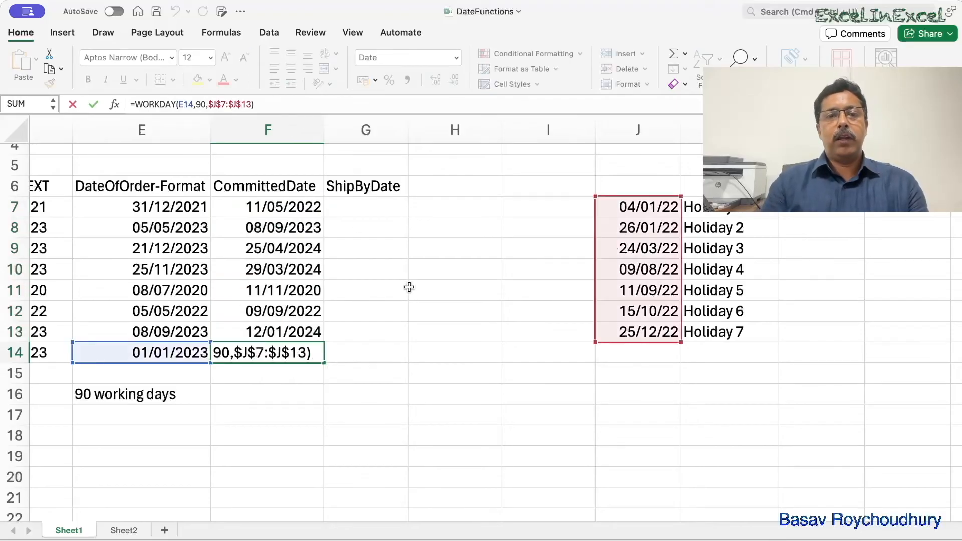
left_click(457, 286)
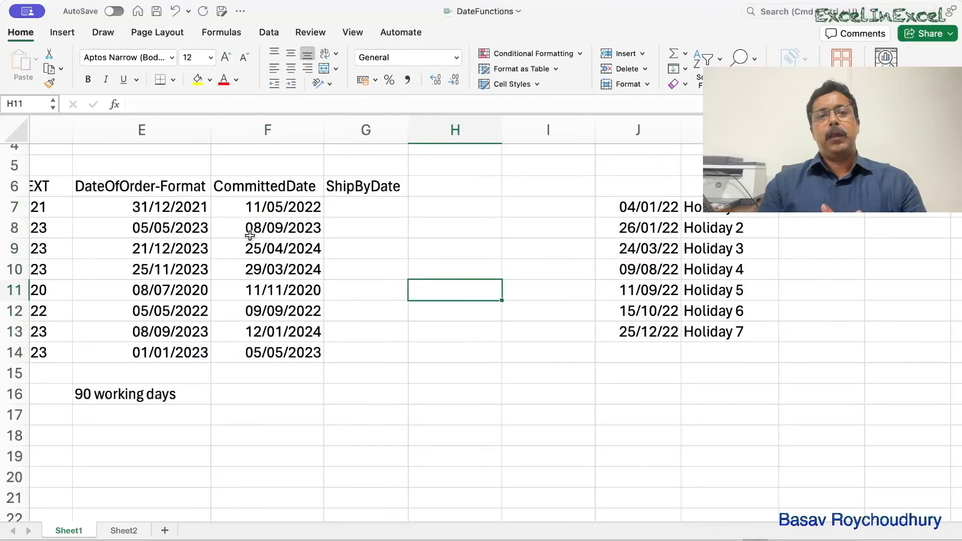
- Change F7's function to WORKDAY.INTL and replace its holiday range with weekend option 6 (Thursday, Friday)
left_click(254, 207)
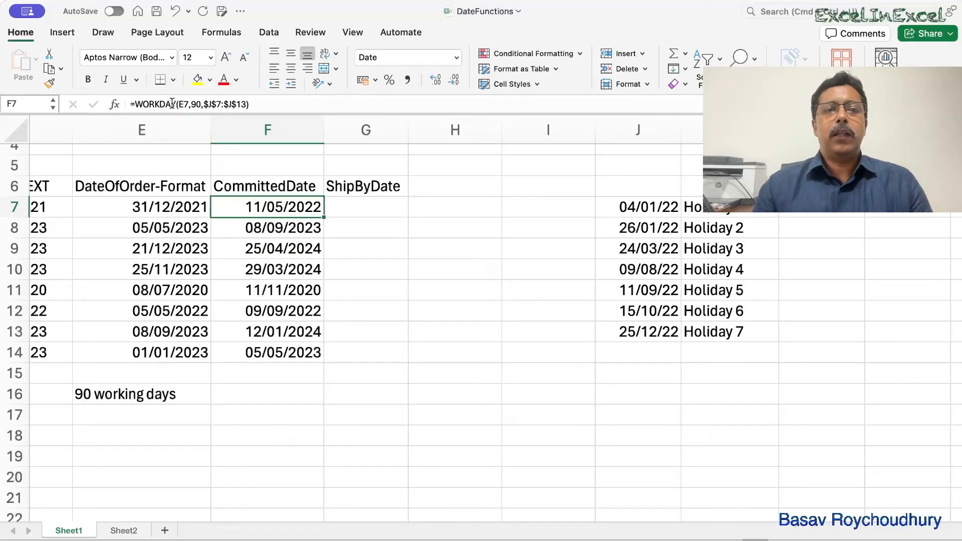
double_click(281, 206)
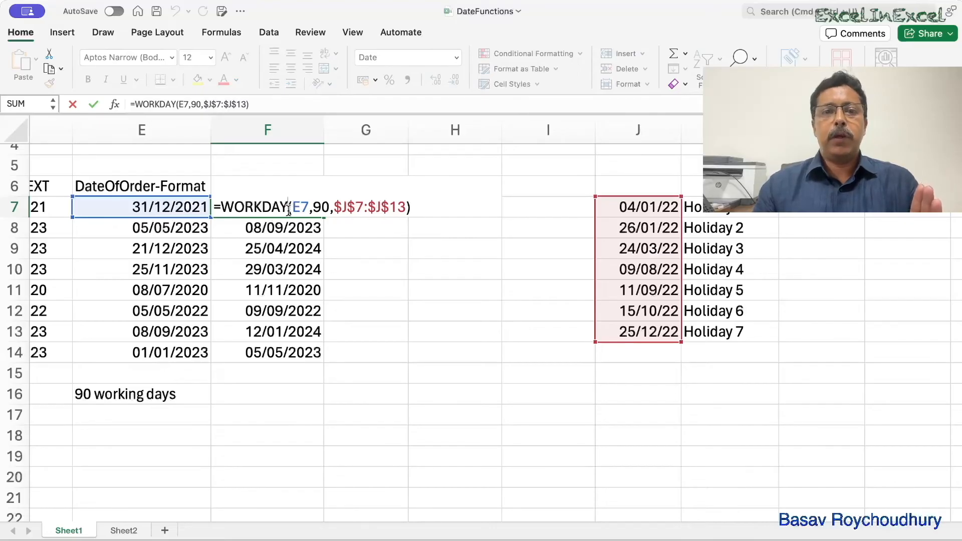
type(".int")
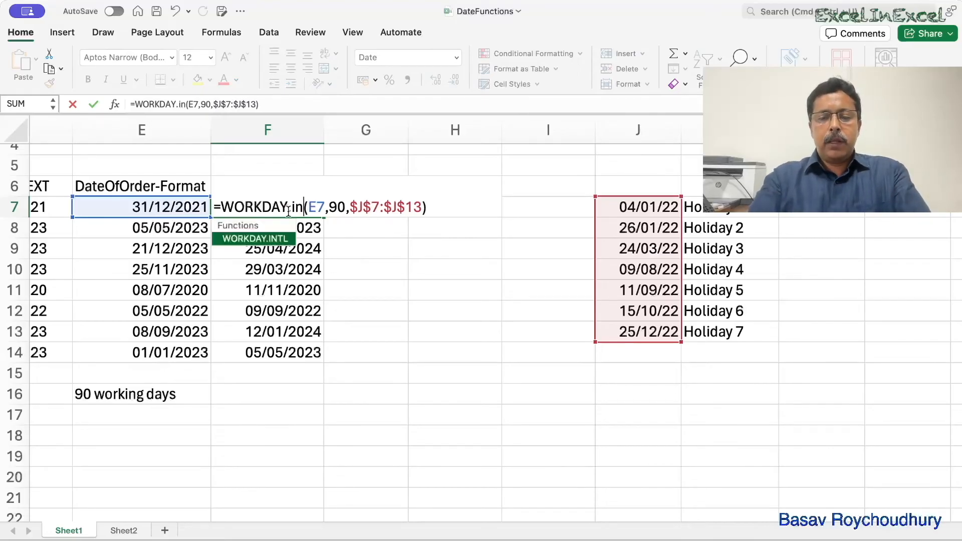
type("l")
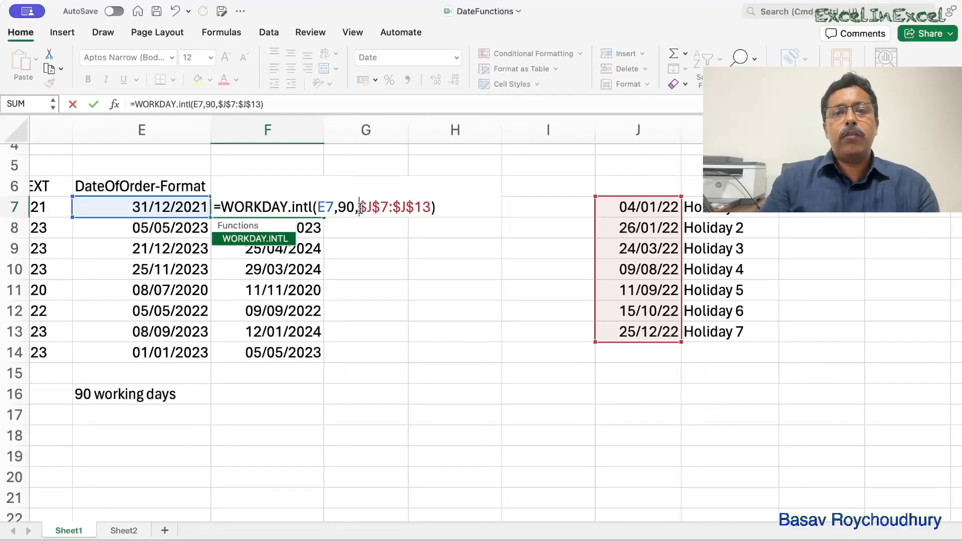
left_click(370, 229)
left_click_drag(361, 206, 432, 208)
key("BackSpace")
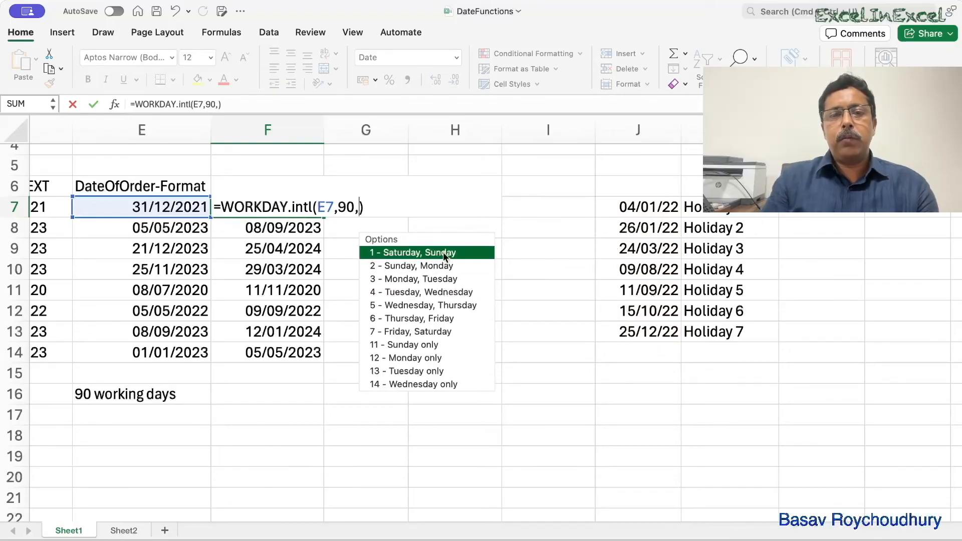
double_click(435, 324)
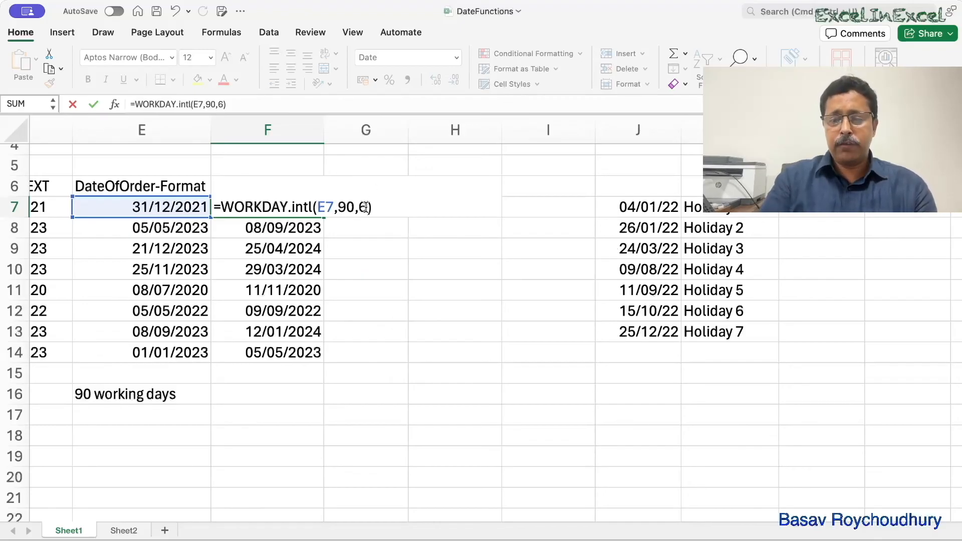
- Add the absolute holiday range as the last argument in F7, completing =WORKDAY.INTL(E7,90,6,$J$7:$J$13)
type(",")
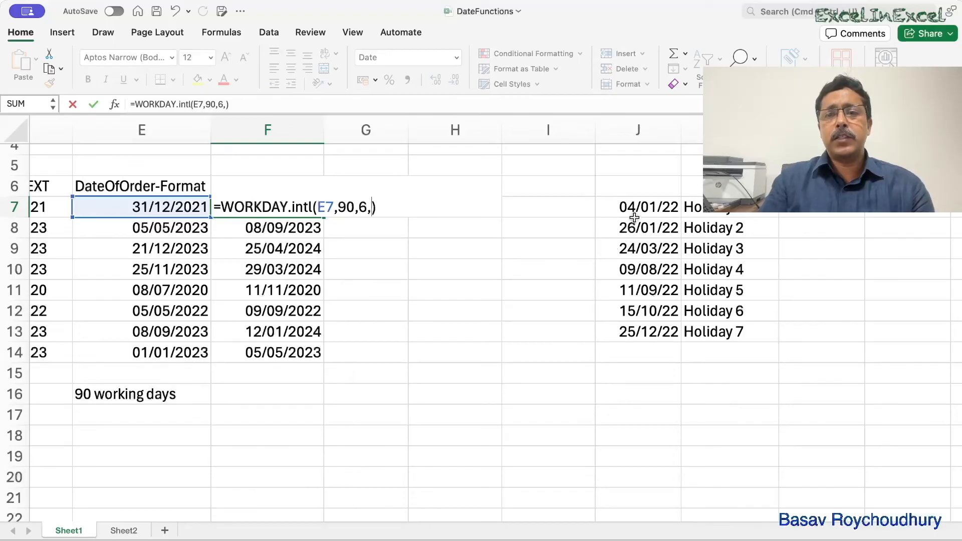
left_click_drag(637, 207, 629, 330)
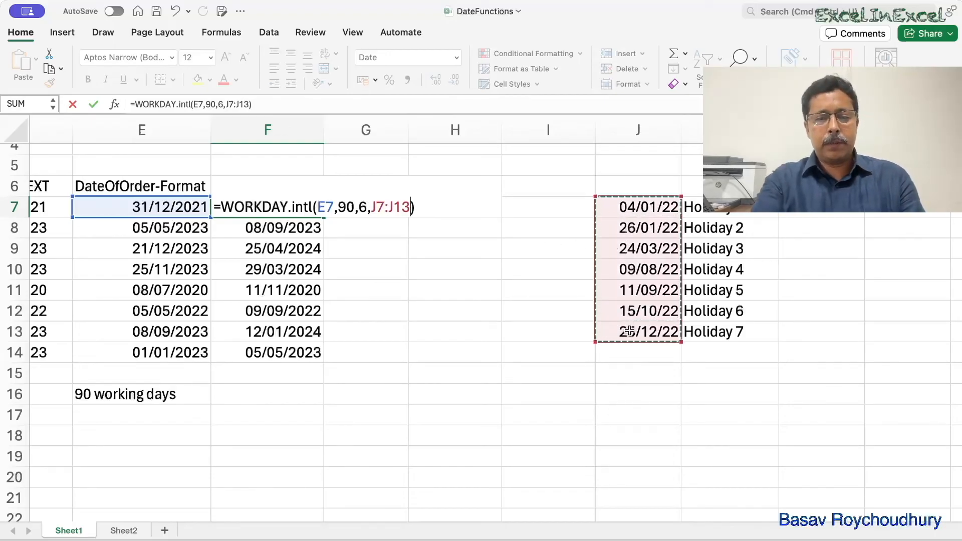
key("F4")
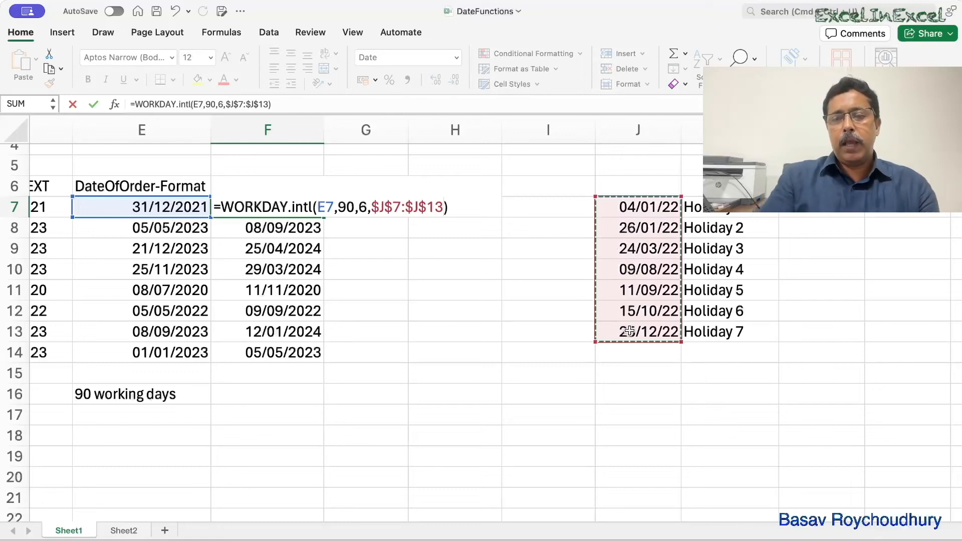
key("Return")
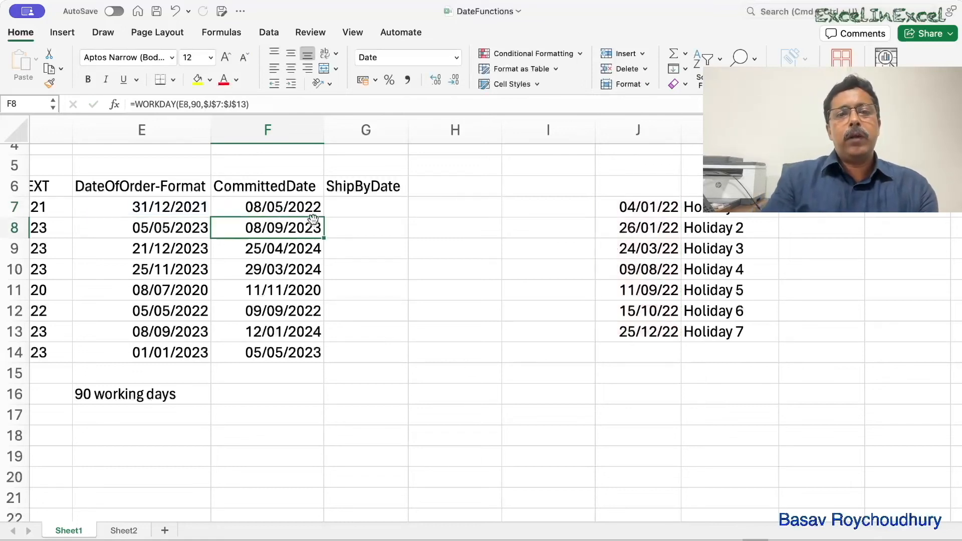
- Fill the WORKDAY.INTL formula from F7 down through F14 and select the first ShipByDate cell, G7
left_click(306, 204)
left_click_drag(324, 217, 323, 352)
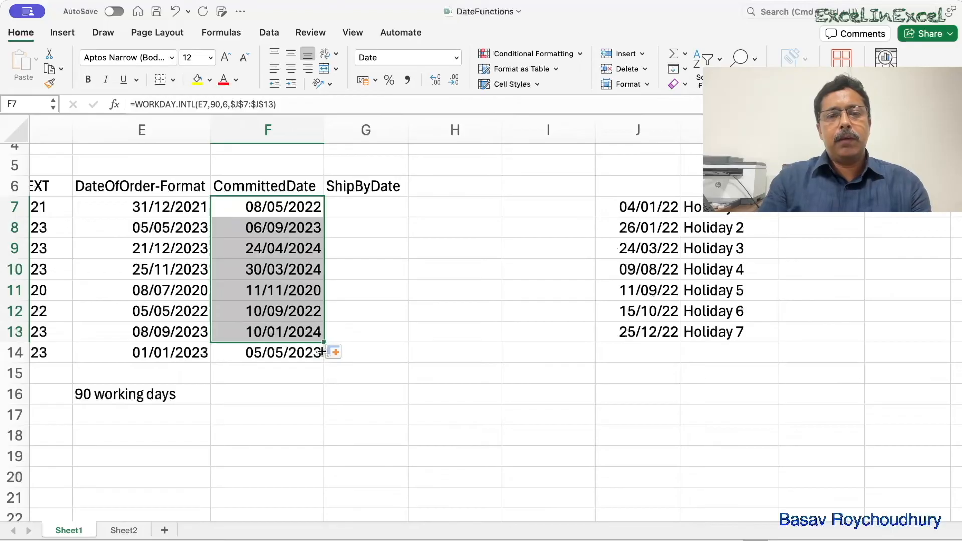
left_click_drag(323, 342, 323, 360)
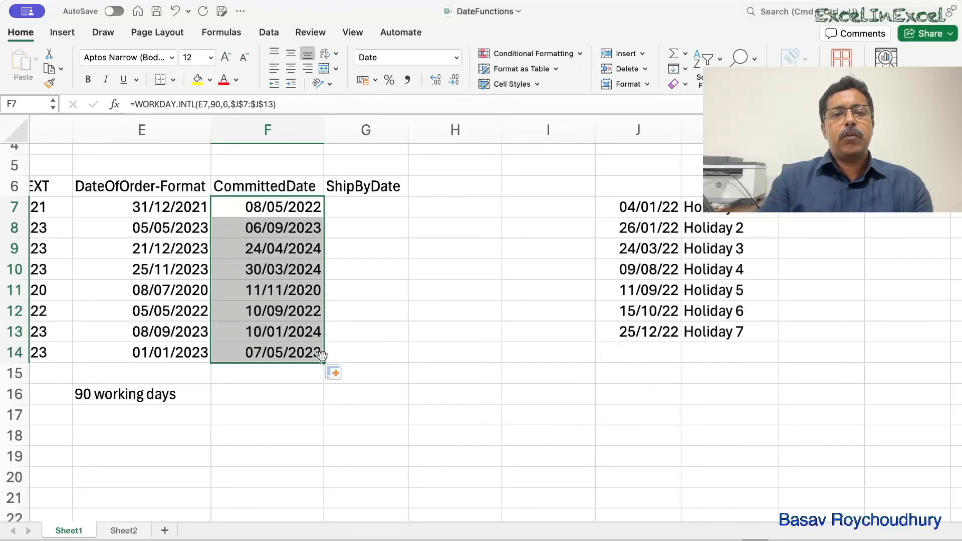
left_click(405, 316)
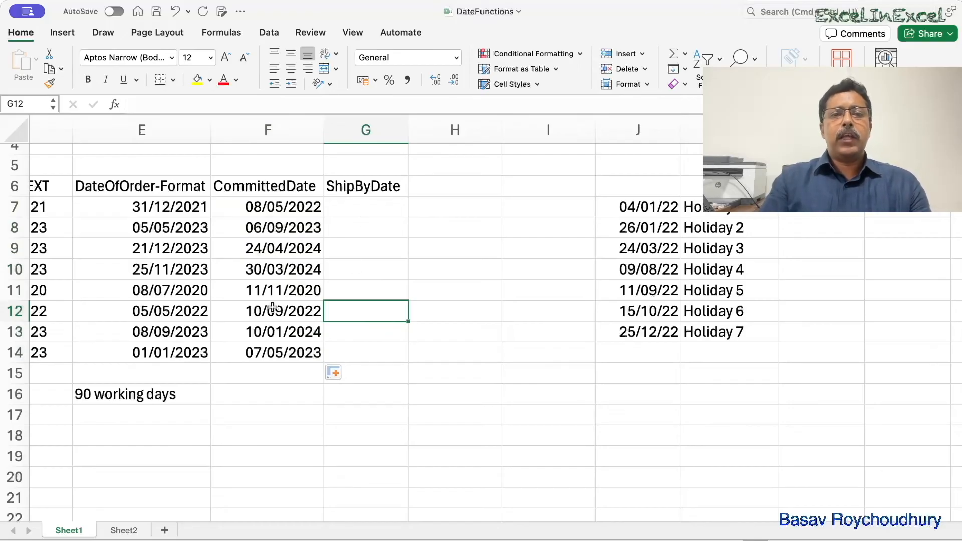
left_click(381, 208)
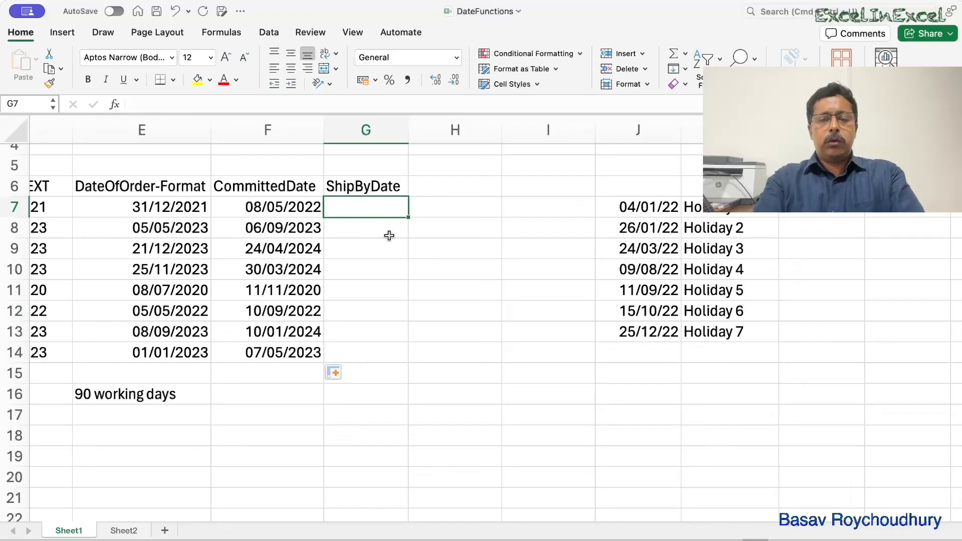
- Enter the ship-by dates 12/04/22 in G7 and 7/8/23 in G8
type("12/")
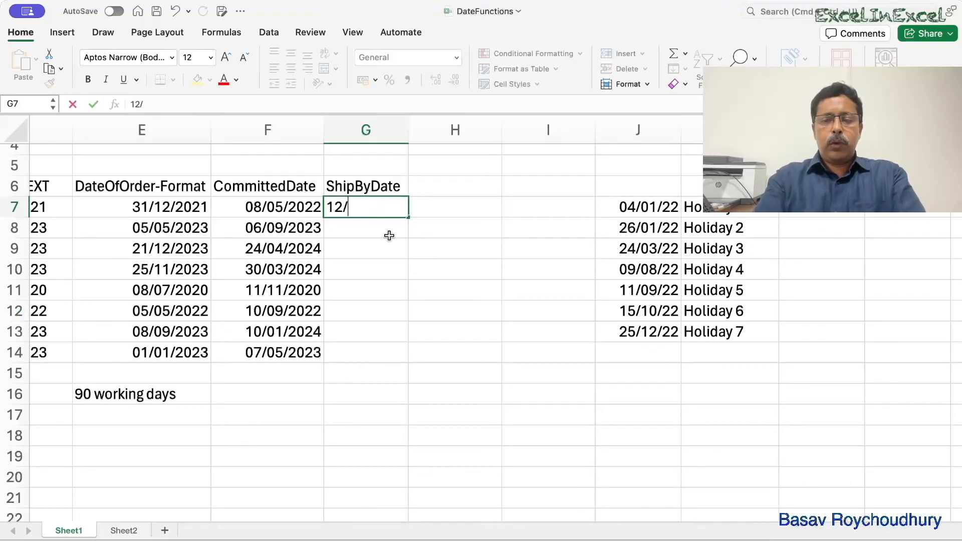
type("04/22")
key("Return")
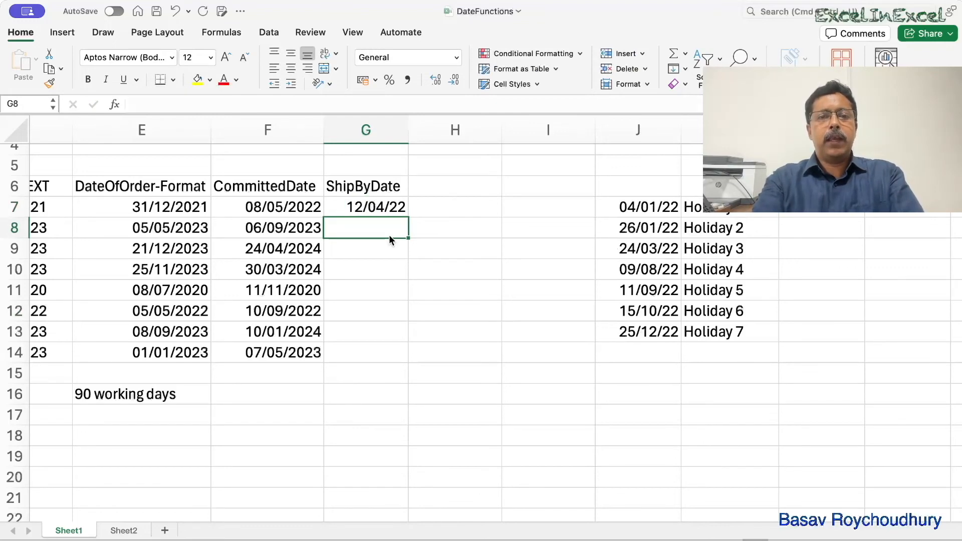
type("7/")
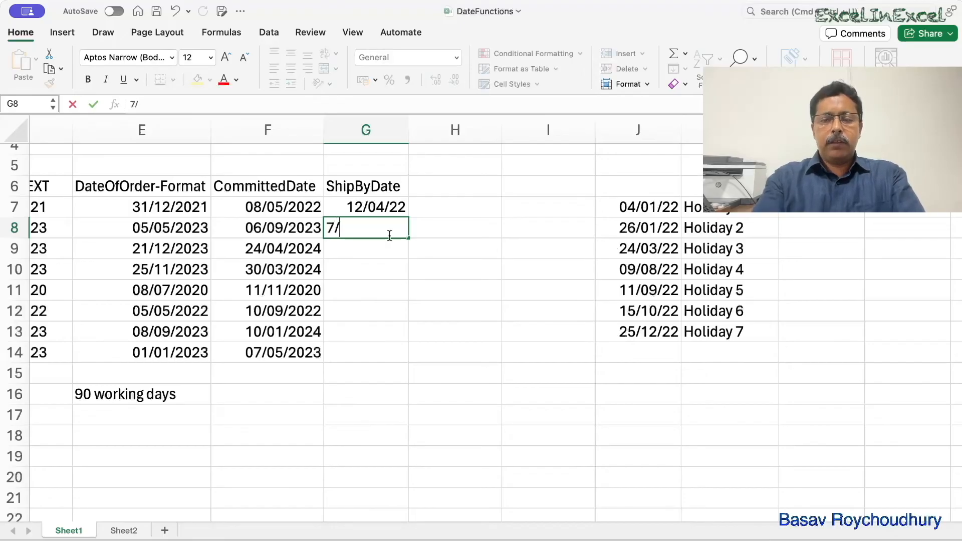
type("08/23")
key("Return")
- Enter the ship-by dates 12/4/24 in G9 and 15/3/24 in G10
type("2")
key("BackSpace")
type("12/4")
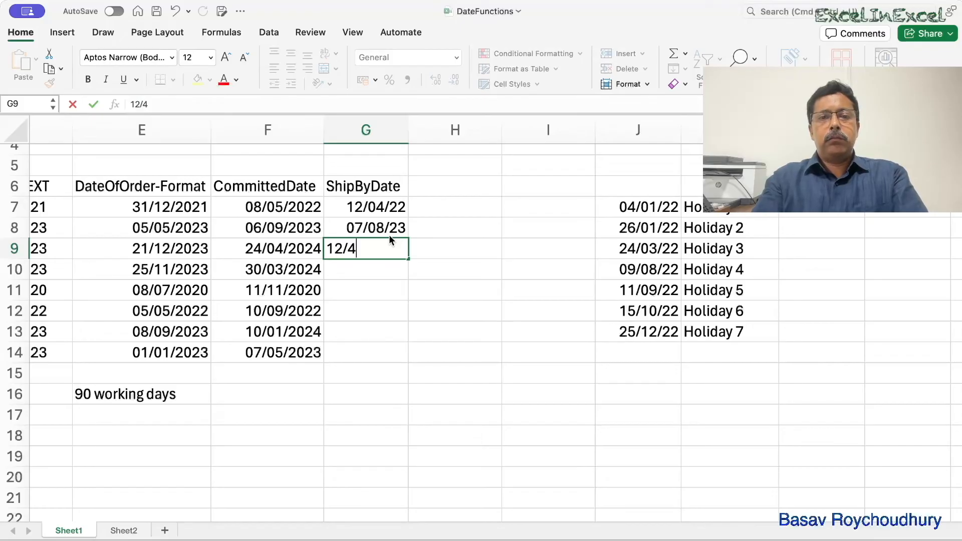
type("/24")
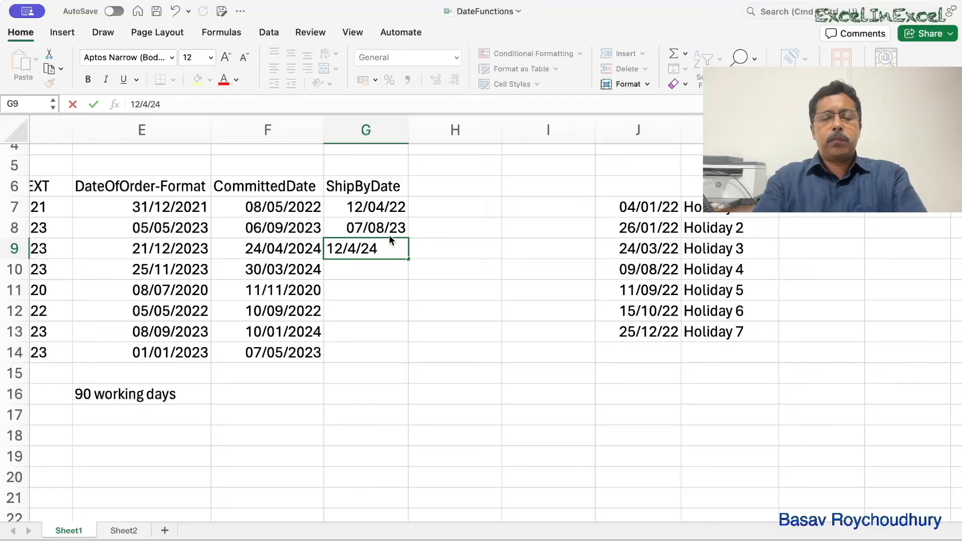
key("Return")
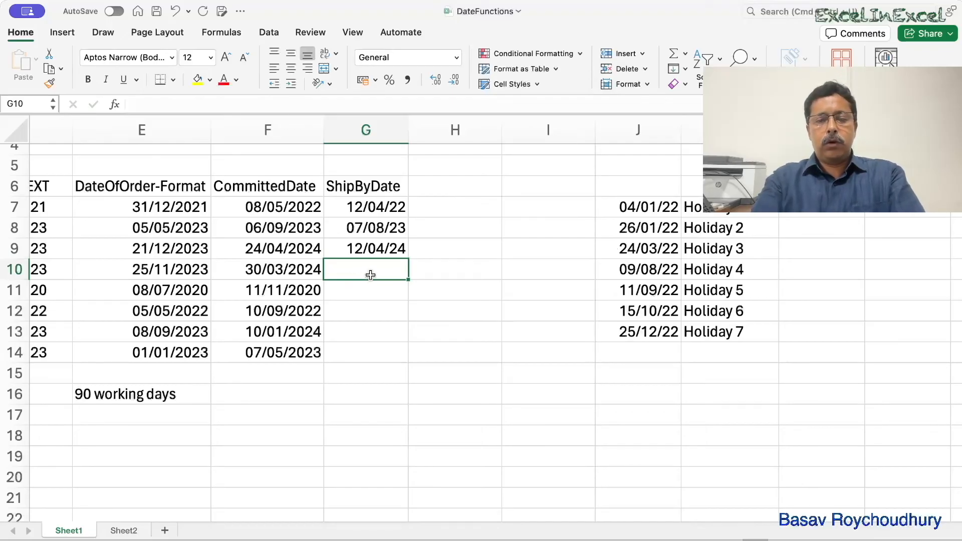
type("15/3/24")
key("Return")
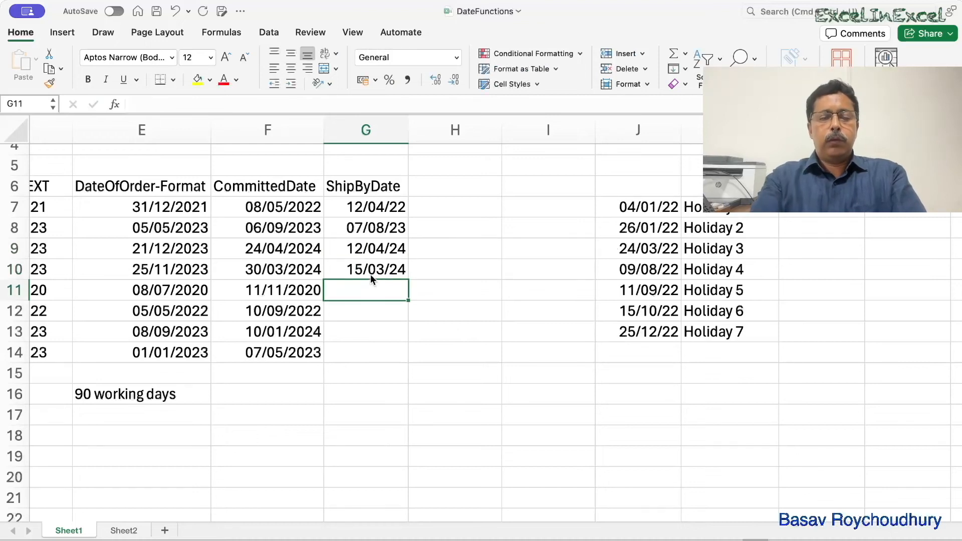
- Enter the ship-by dates 1/11/20 in G11 and 1/9/22 in G12
type("1")
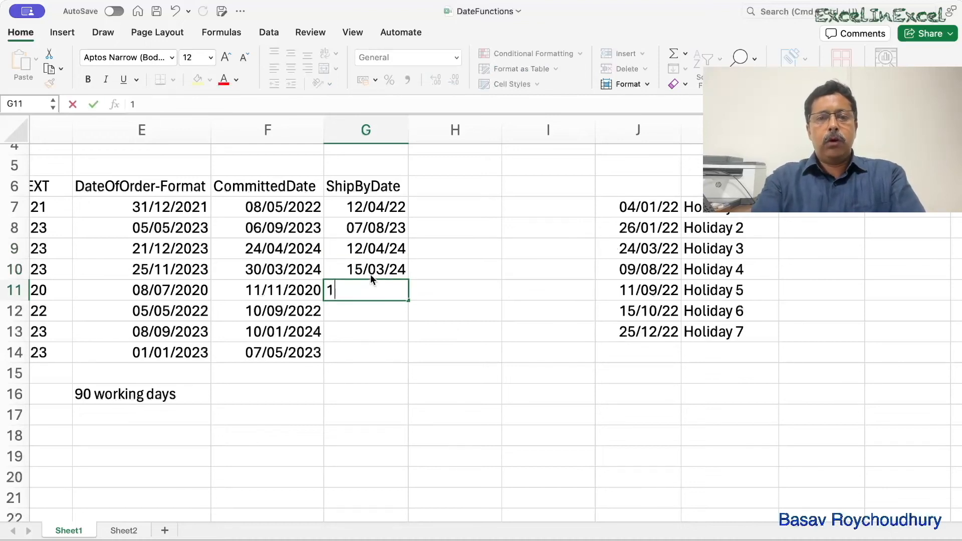
type("/11/20")
key("Return")
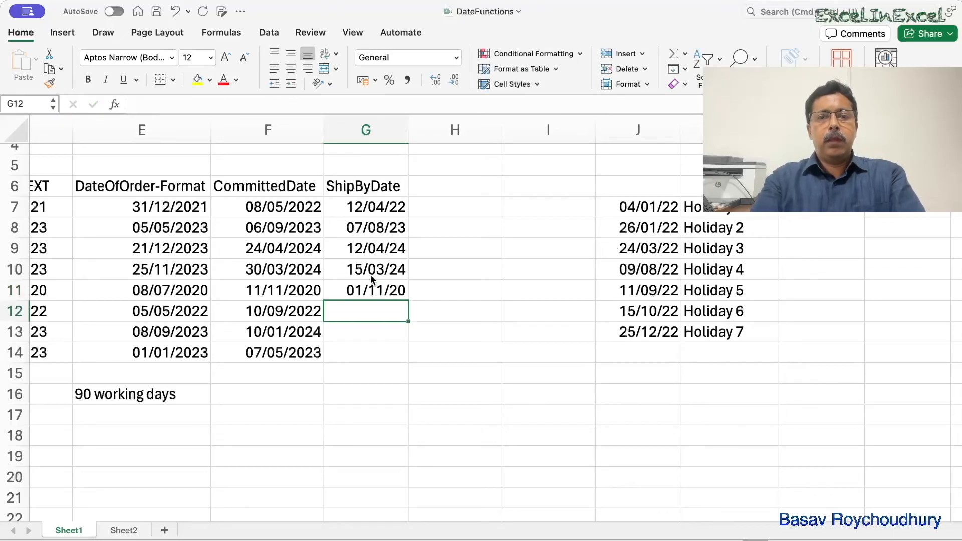
type("1/0")
type("9")
type("/22")
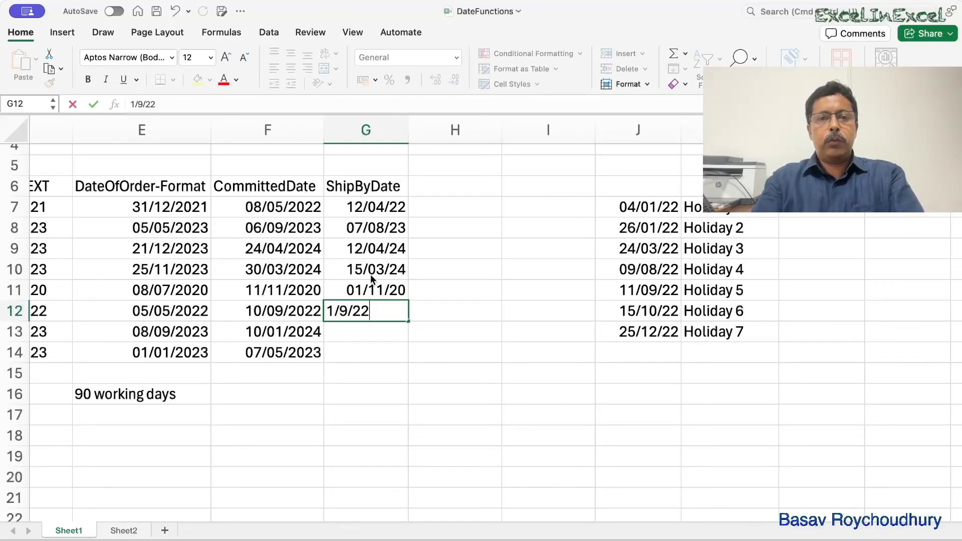
key("Return")
- Enter the ship-by dates 1/1/24 in G13 and 28/4/23 in G14
type("1/01/2")
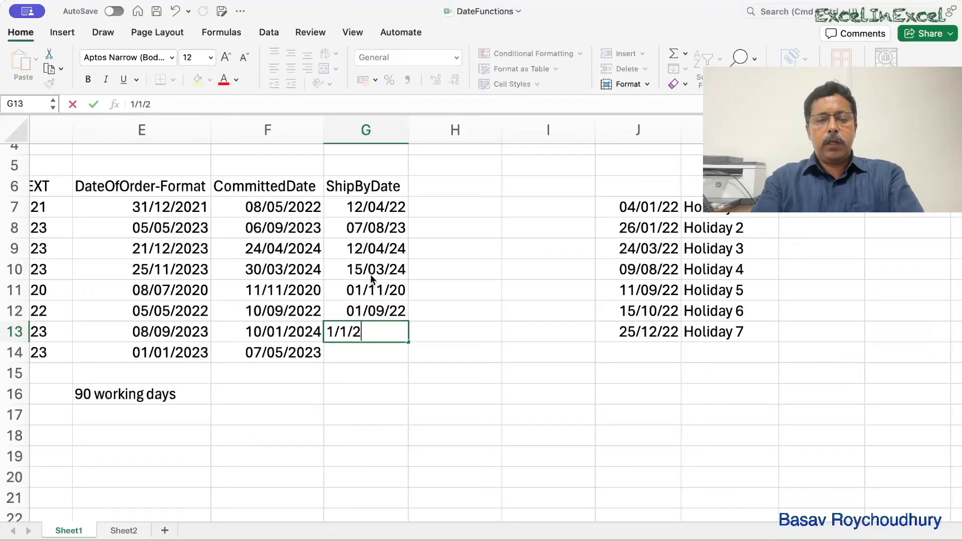
type("4")
key("Return")
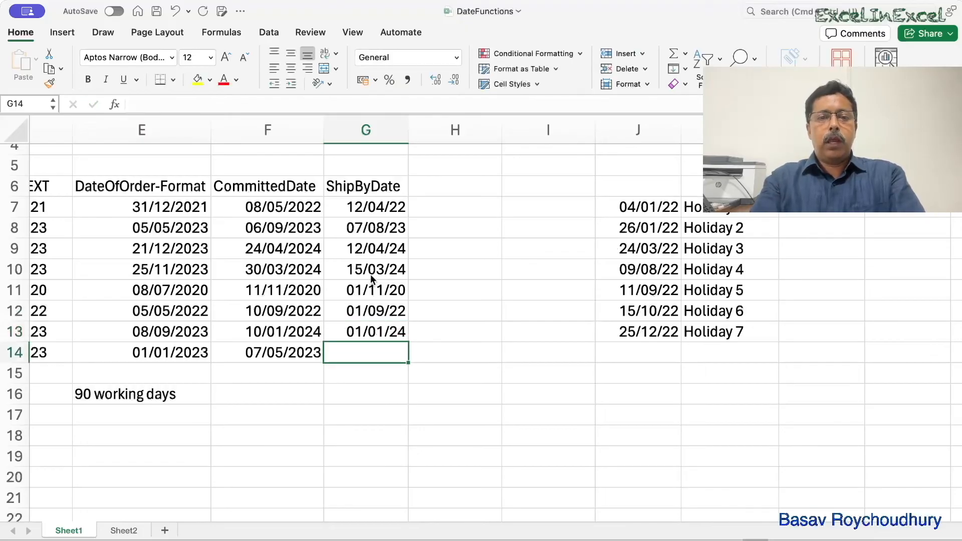
type("28/04/23")
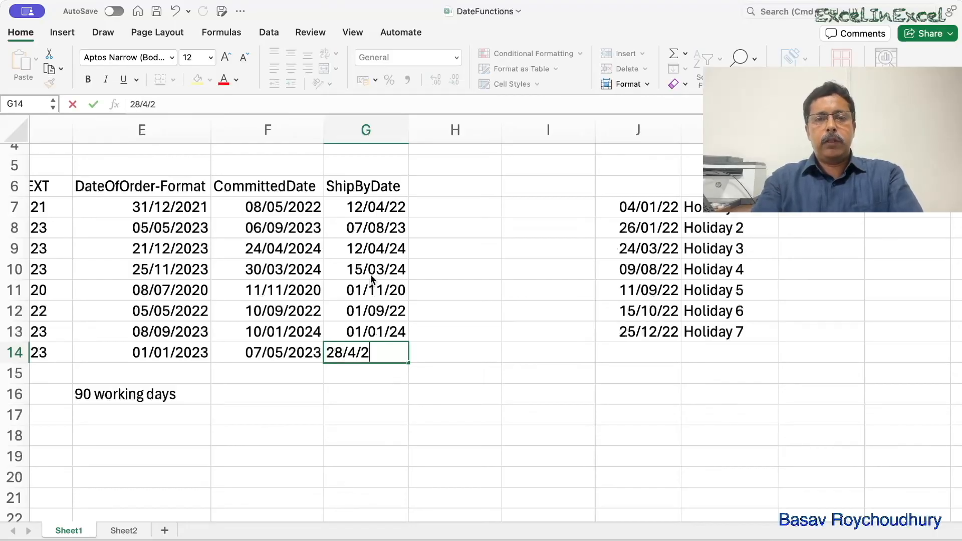
key("Return")
- Format the ShipByDate cells G7:G14 as dates with a four-digit year, matching the CommittedDate column
left_click_drag(366, 207, 365, 352)
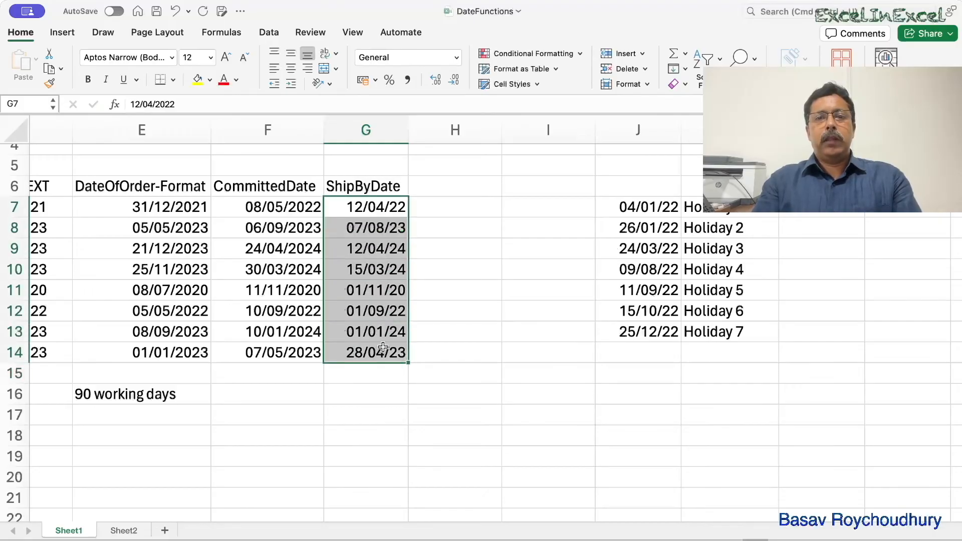
left_click(644, 83)
left_click(664, 390)
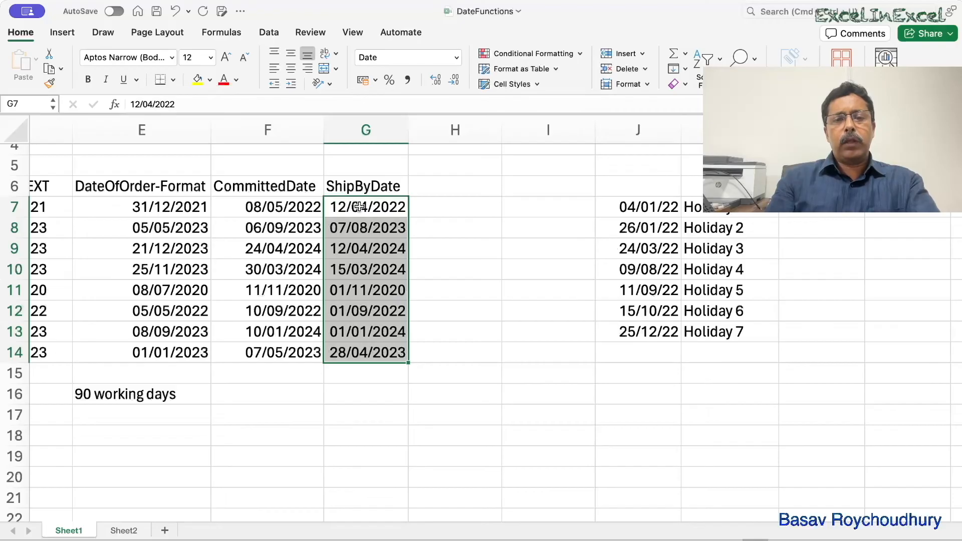
left_click(155, 207)
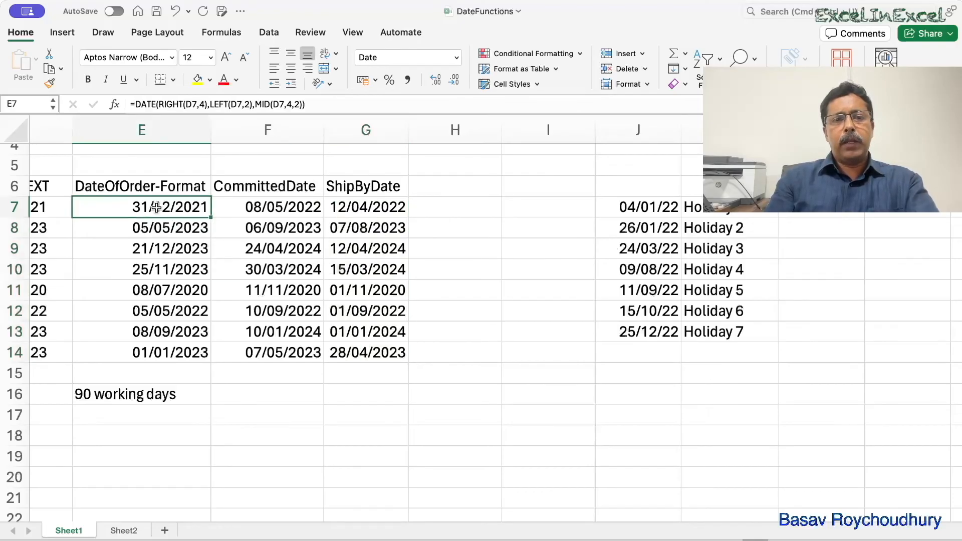
left_click(337, 209)
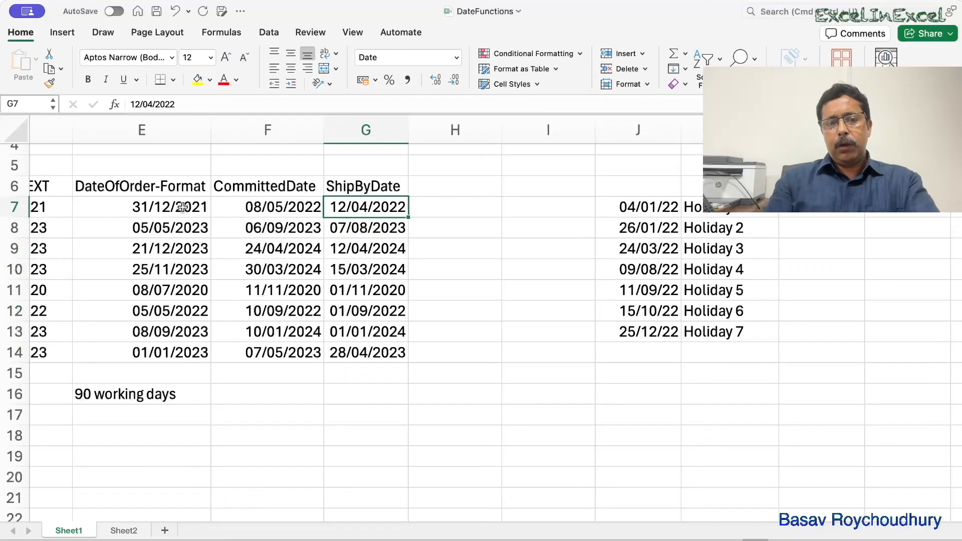
left_click(278, 211)
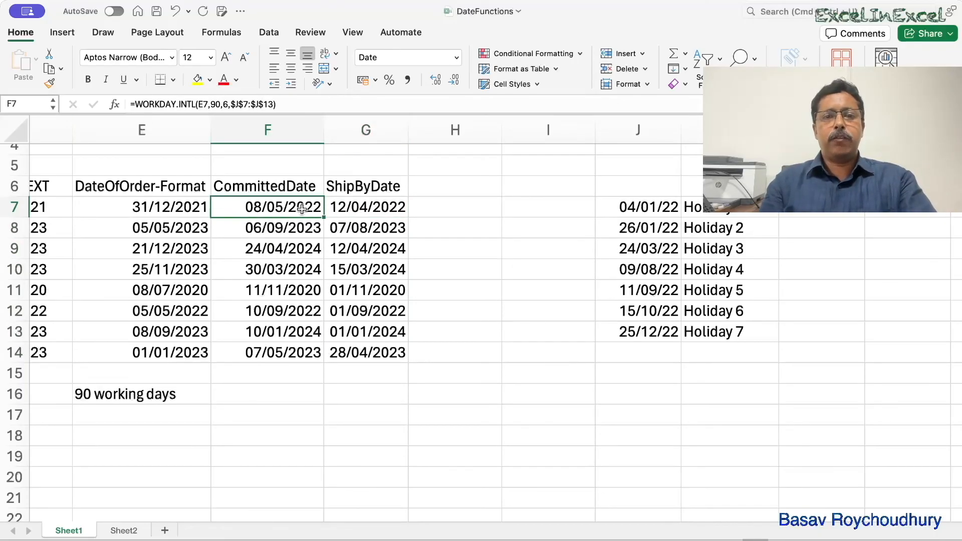
left_click(428, 212)
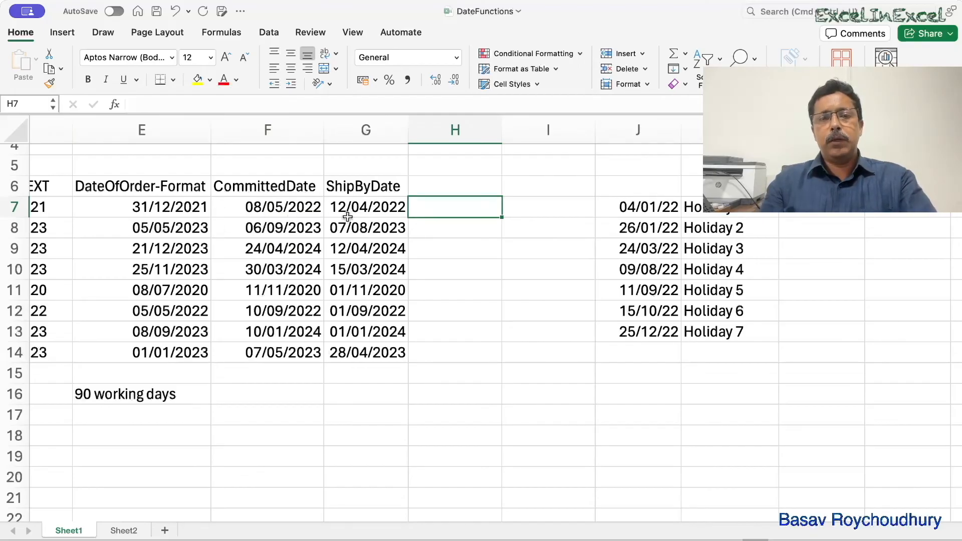
- Add the column header DaysToShip in H6, beside ShipByDate
left_click(438, 185)
type("Days")
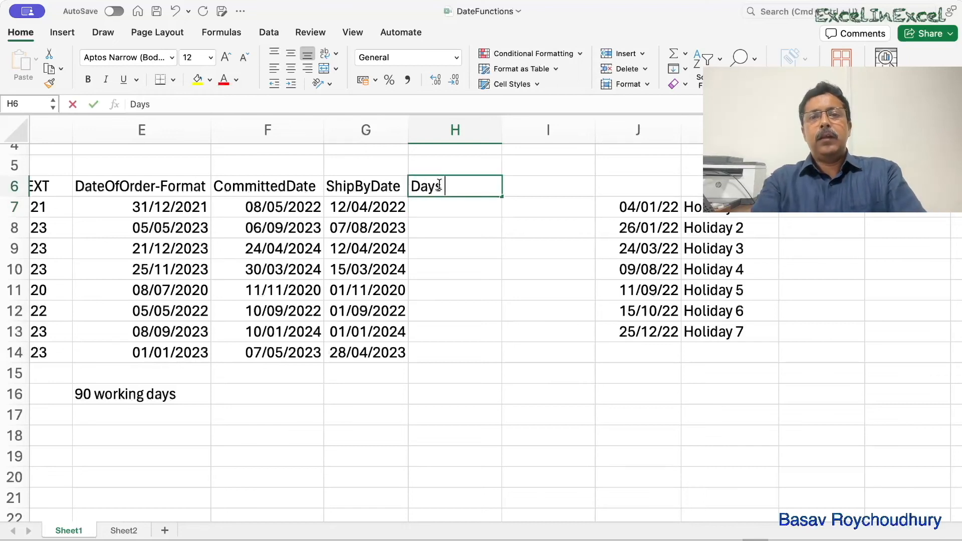
type("ToD")
key("BackSpace")
type("Ship")
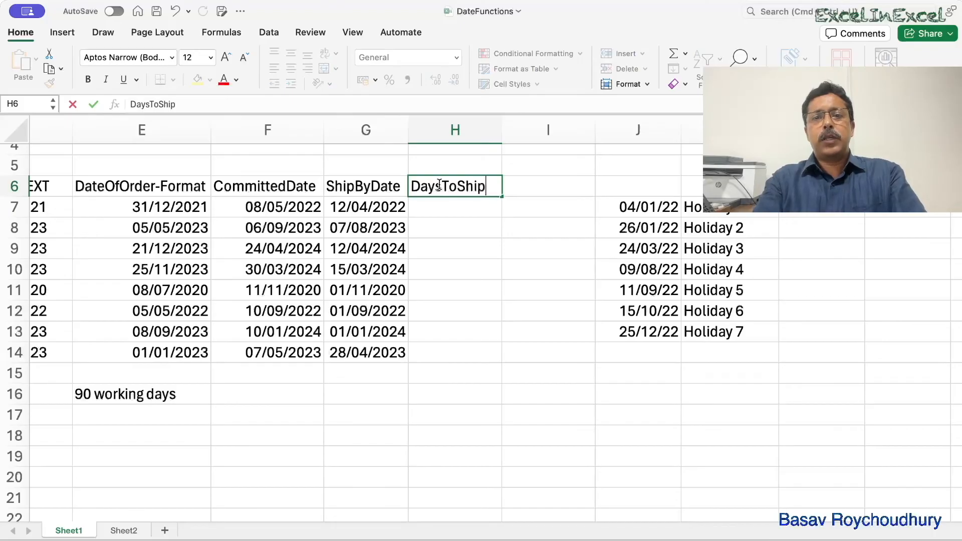
key("Return")
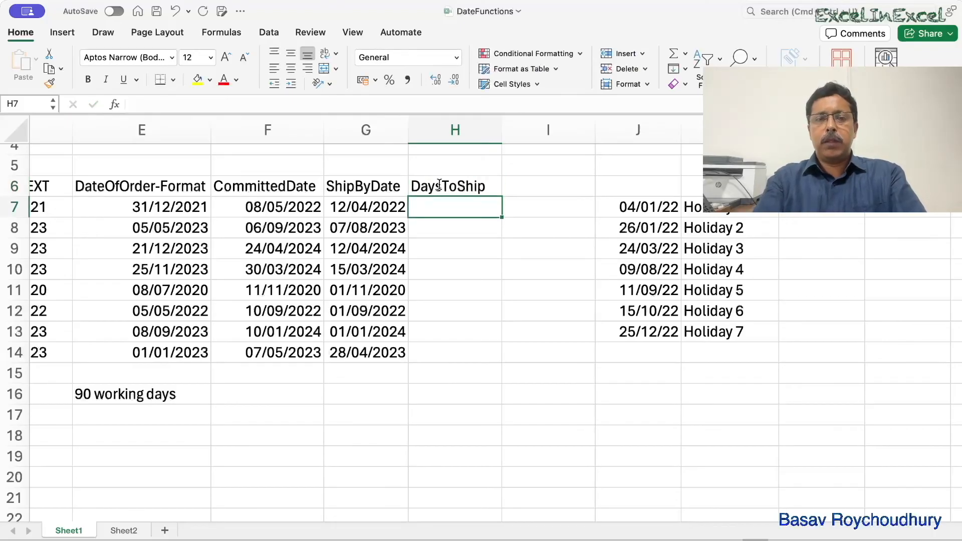
- Calculate the working days between order date and ship-by date in H7 with =NETWORKDAYS(E7,G7)
type("=")
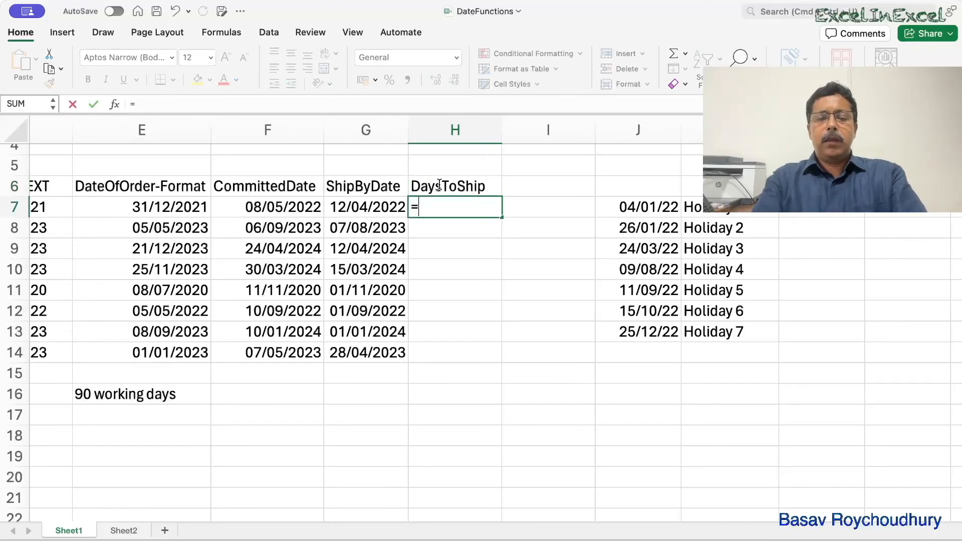
type("net")
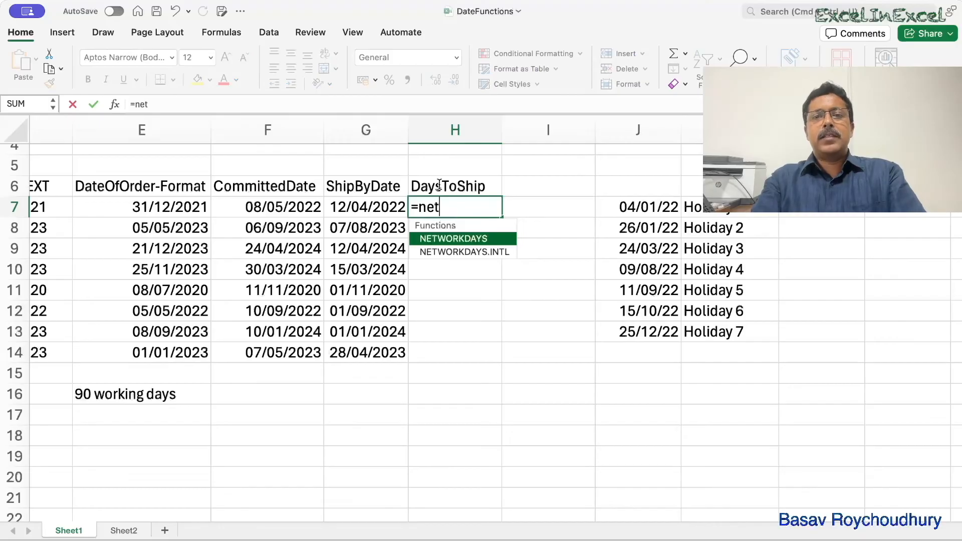
key("Tab")
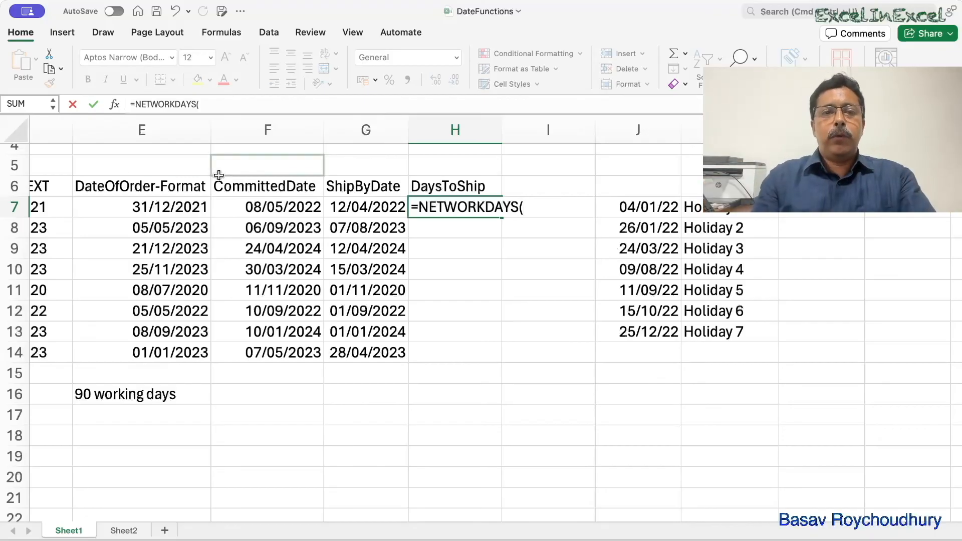
left_click(195, 205)
type(",")
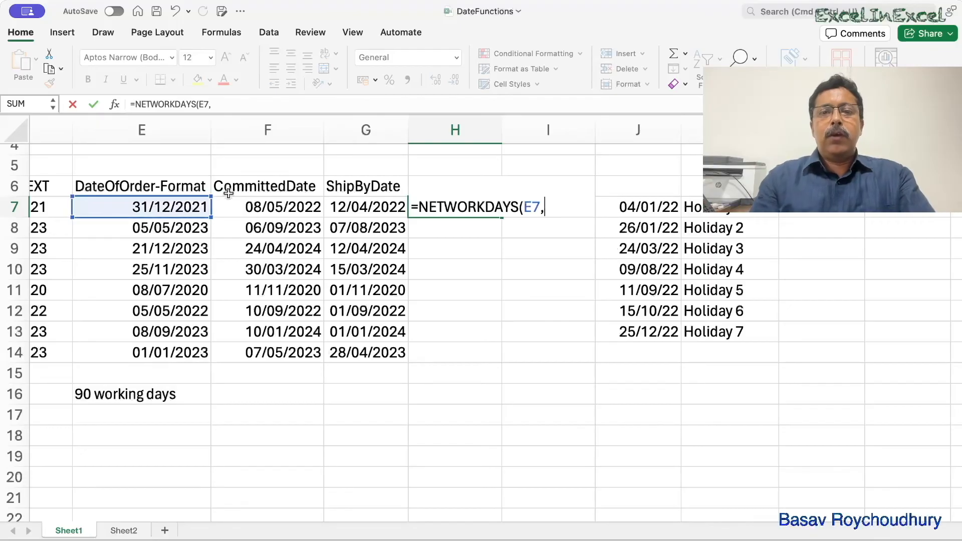
left_click(352, 204)
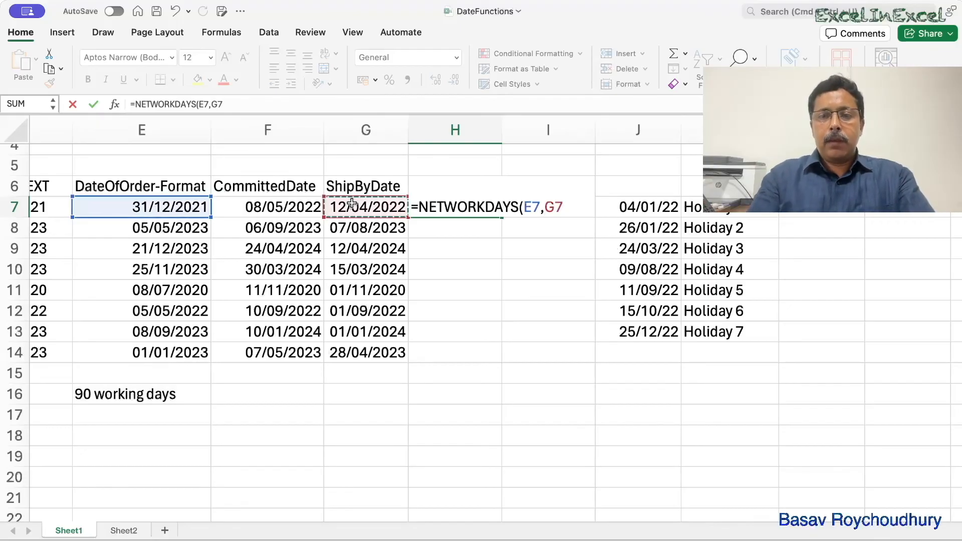
type(")")
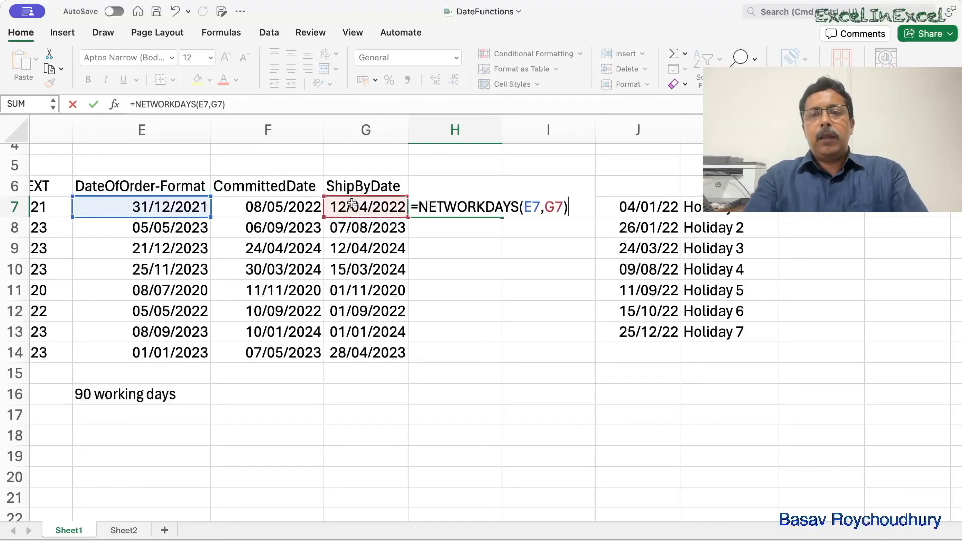
key("Return")
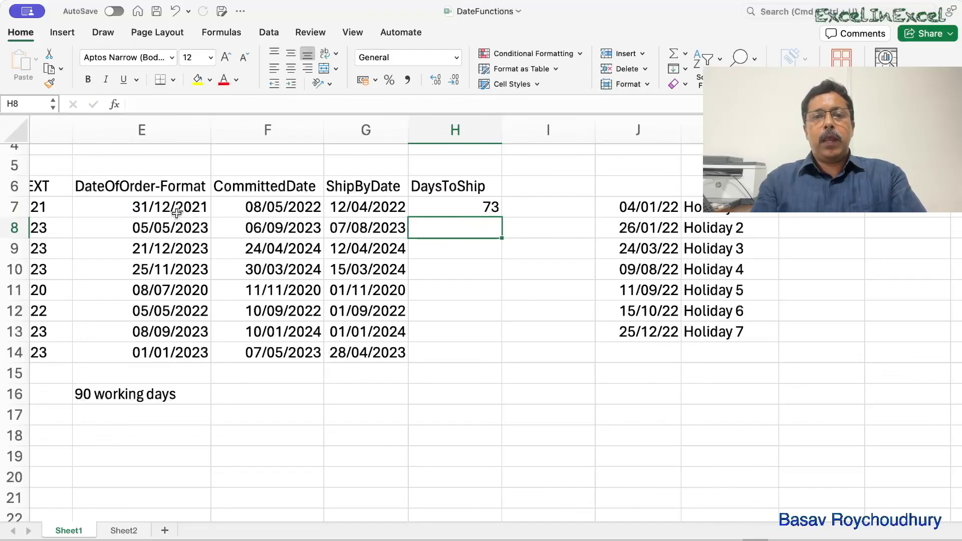
- Add the holiday dates J7:J13 as the third argument of the NETWORKDAYS formula in H7
left_click(468, 201)
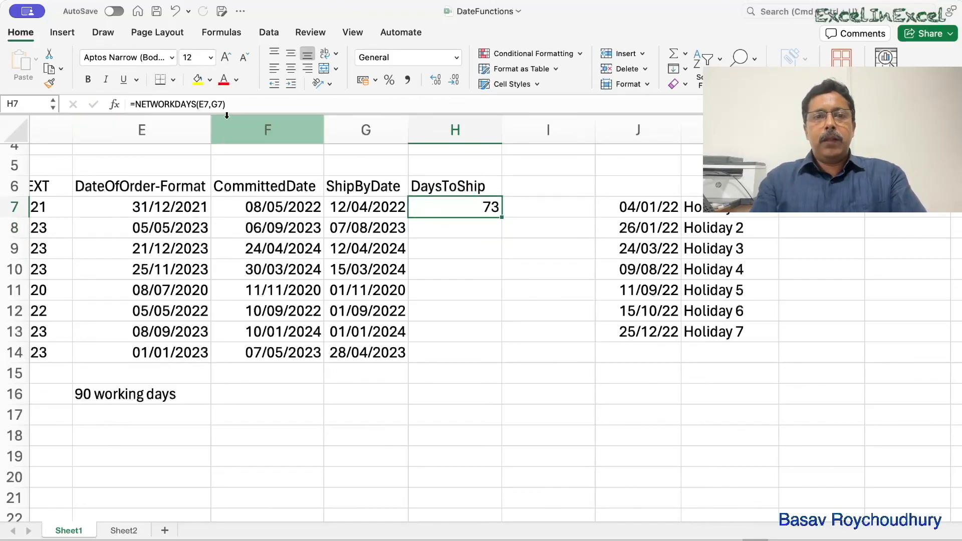
left_click(226, 110)
type(",")
left_click(654, 205)
left_click_drag(654, 205, 660, 328)
type(")")
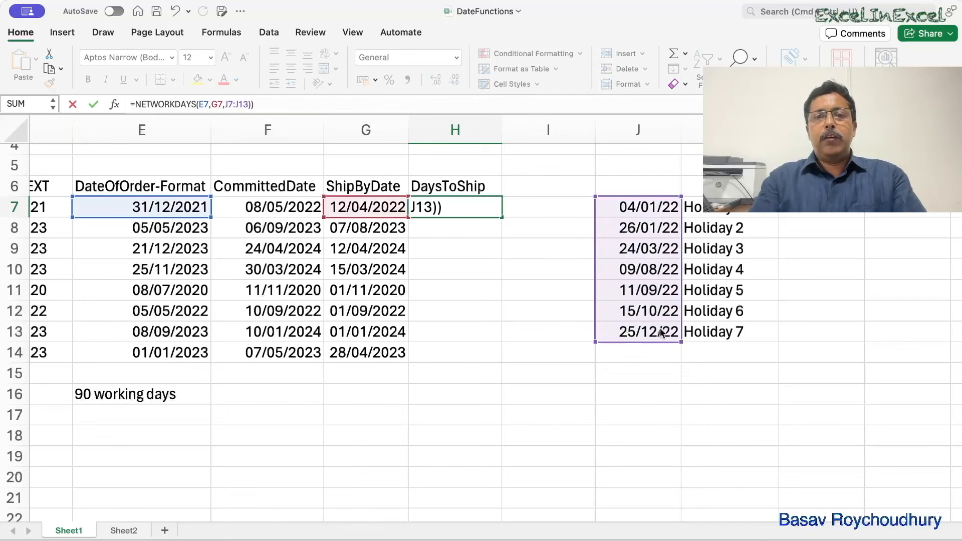
key("Return")
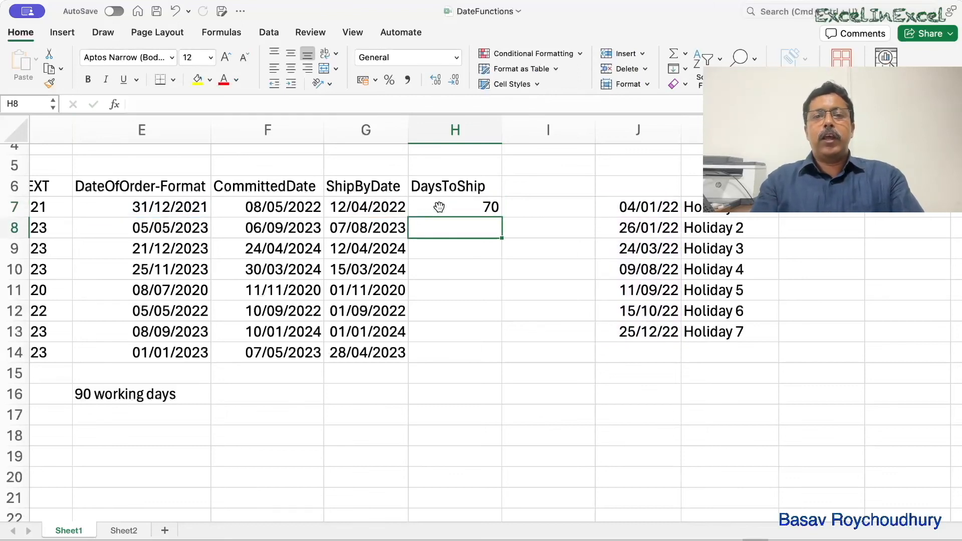
- Change the function in the DaysToShip formula in H7 from NETWORKDAYS to NETWORKDAYS.INTL
left_click(478, 207)
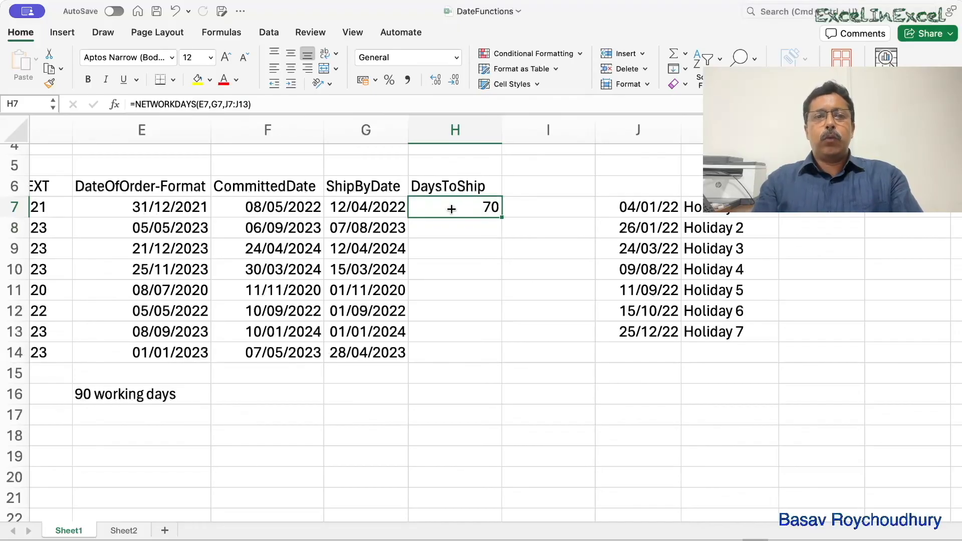
double_click(478, 209)
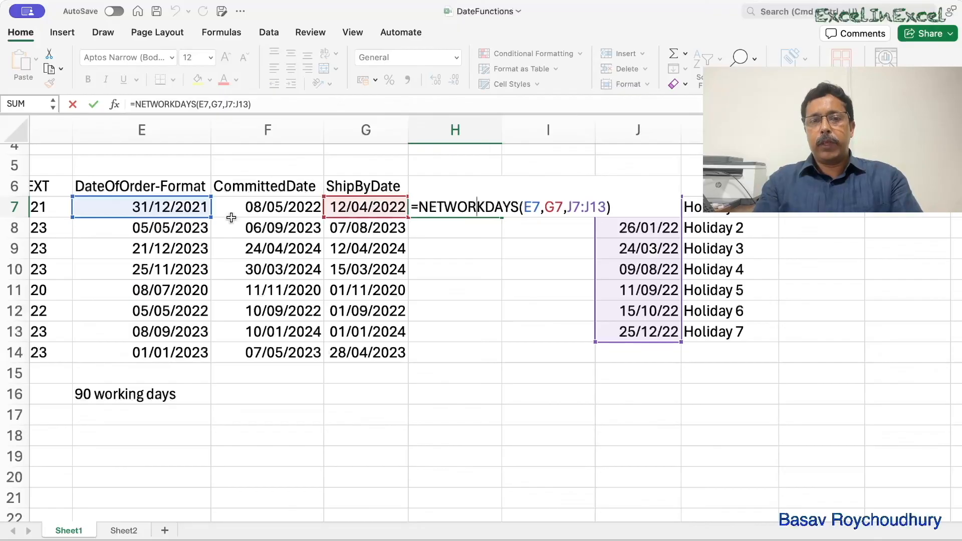
left_click(520, 214)
type(".int")
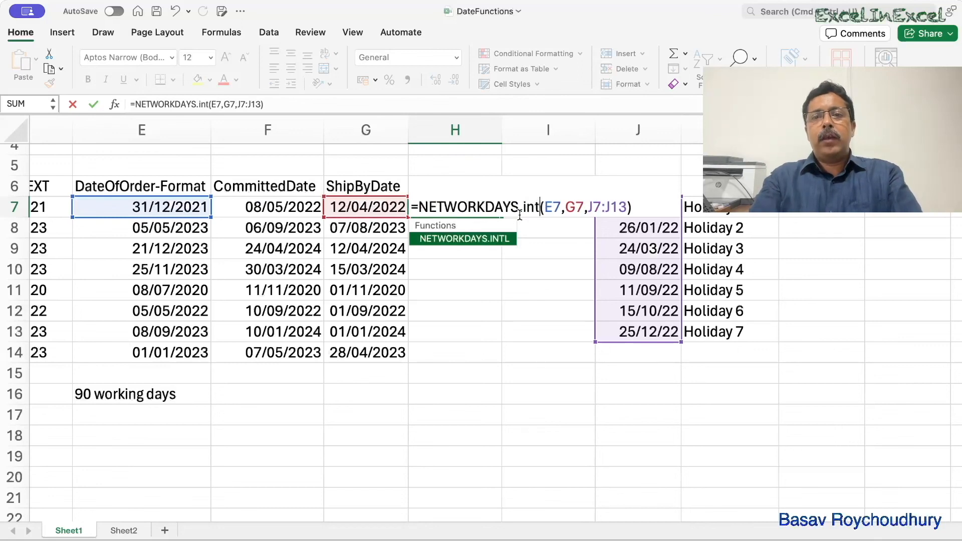
key("BackSpace")
key("BackSpace")
type("t")
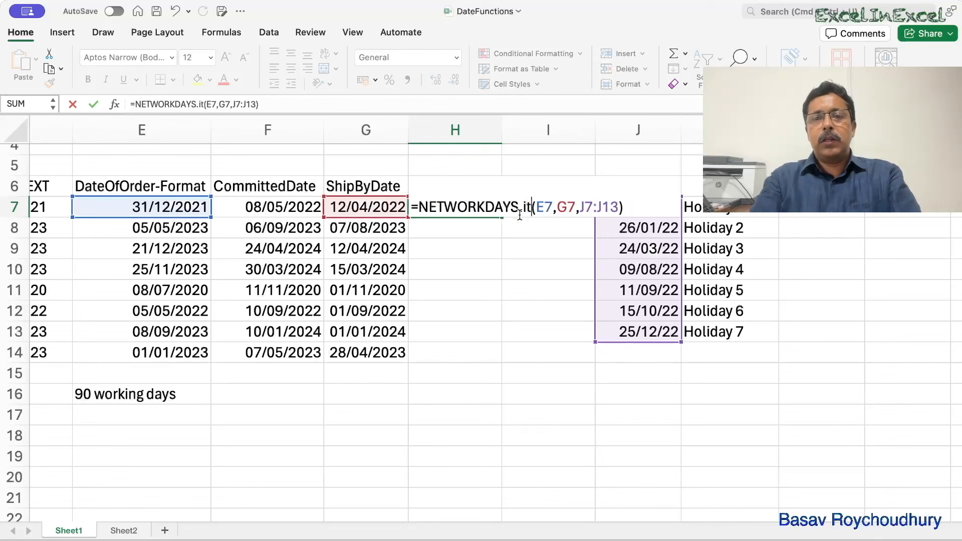
key("BackSpace")
type("ntl")
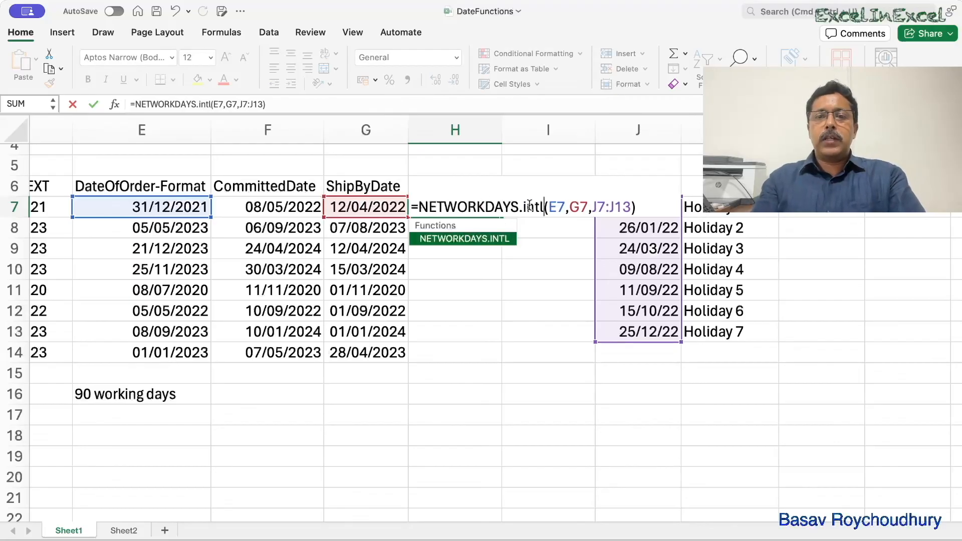
- Set the H7 formula's weekend argument to 6 (Thursday, Friday) and supply the holidays as the absolute range $J$7:$J$13
left_click_drag(592, 206, 628, 207)
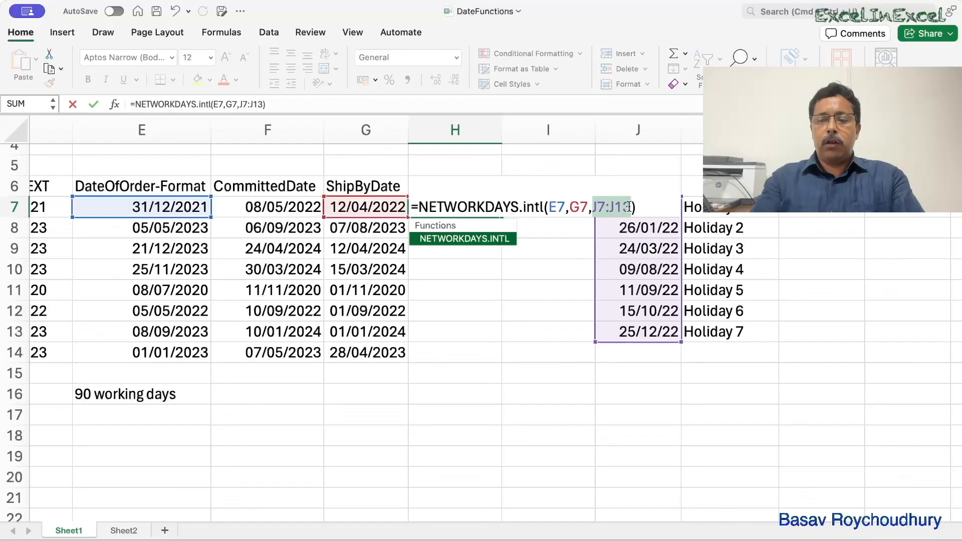
key("BackSpace")
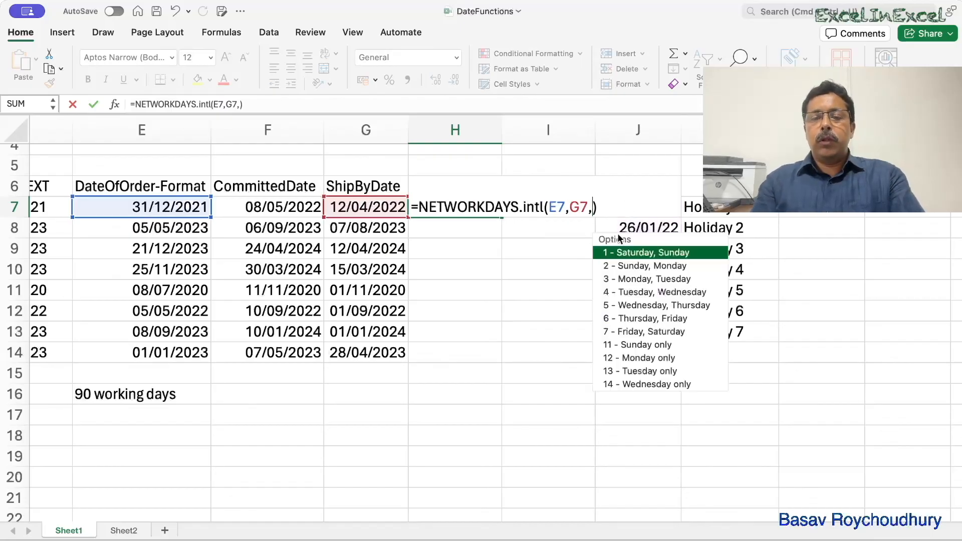
double_click(622, 318)
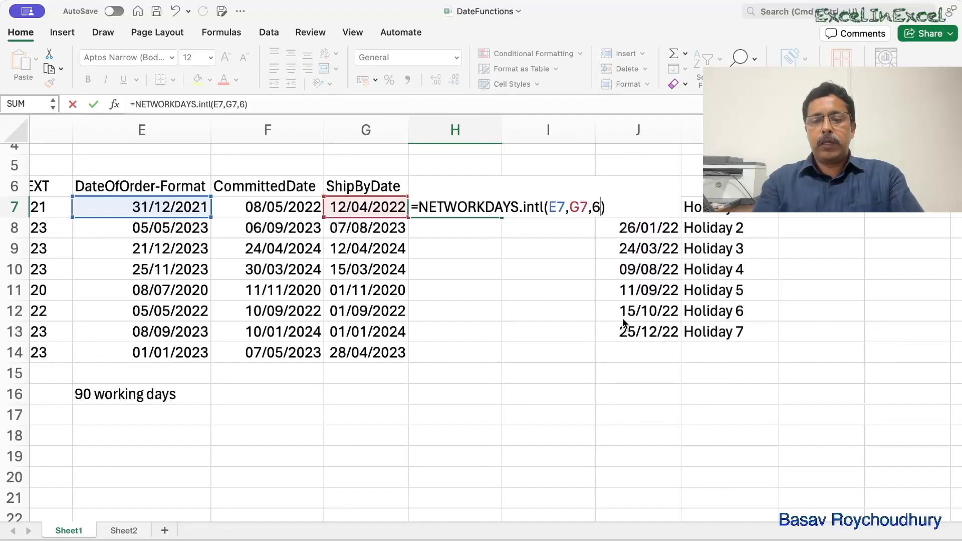
type(",")
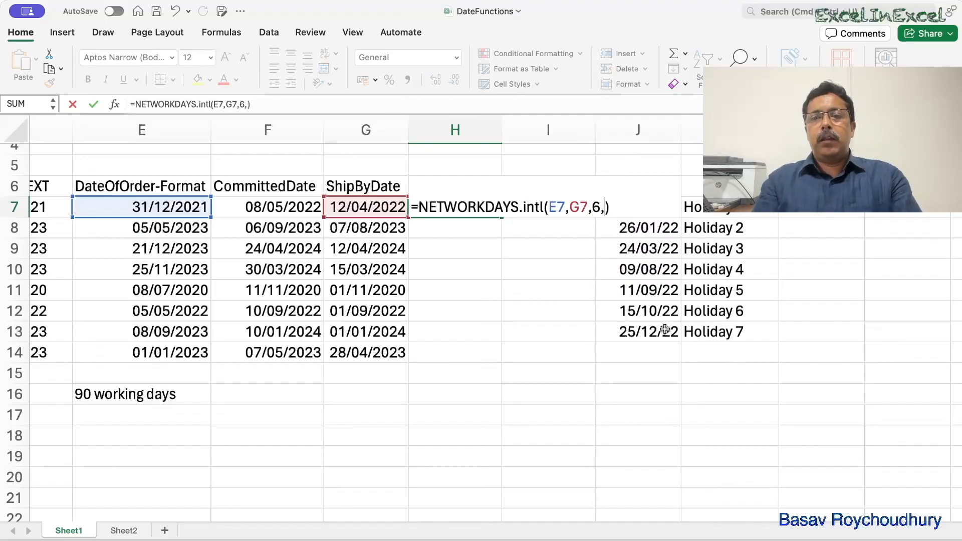
left_click(664, 329)
left_click_drag(664, 329, 657, 214)
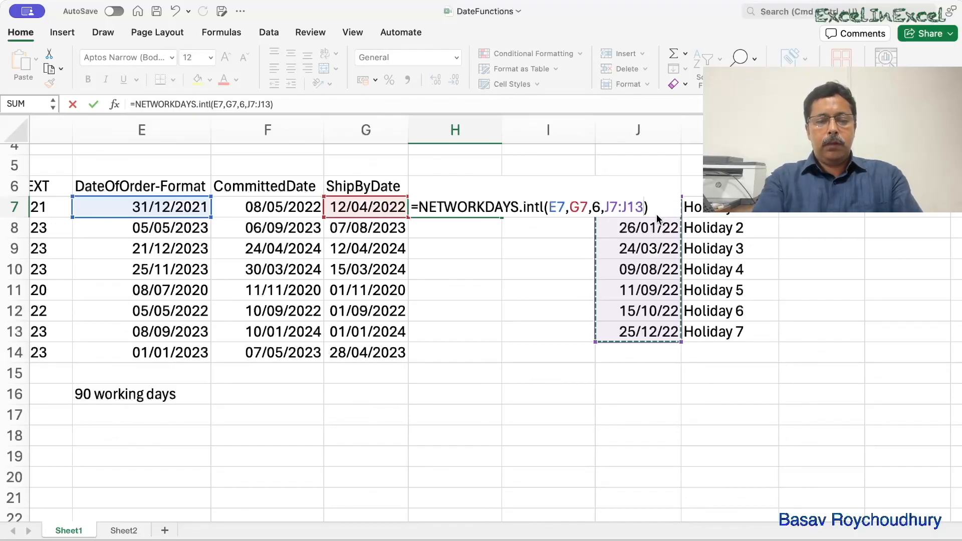
key("F4")
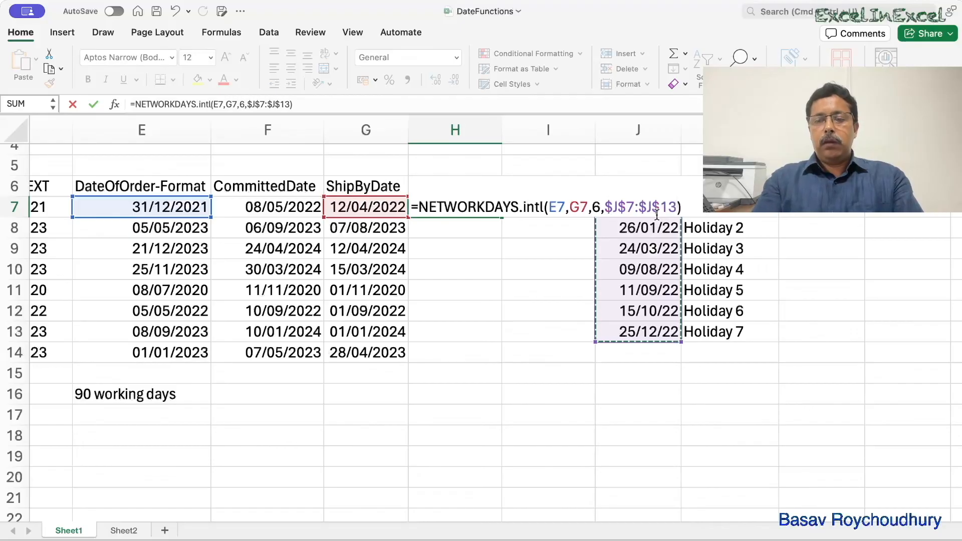
key("Return")
- Fill the NETWORKDAYS.INTL formula from H7 down through H14 to complete the DaysToShip column
left_click(461, 208)
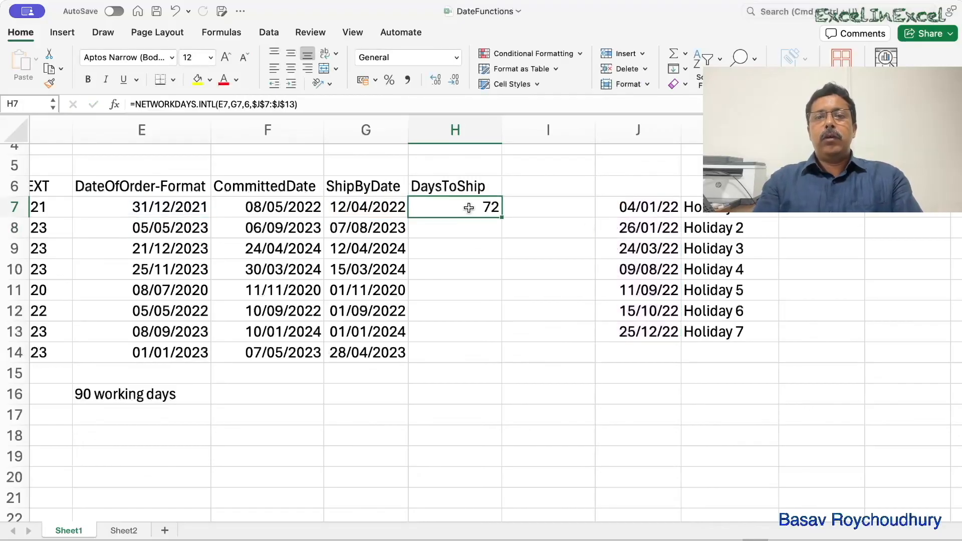
left_click_drag(501, 218, 501, 357)
left_click(545, 224)
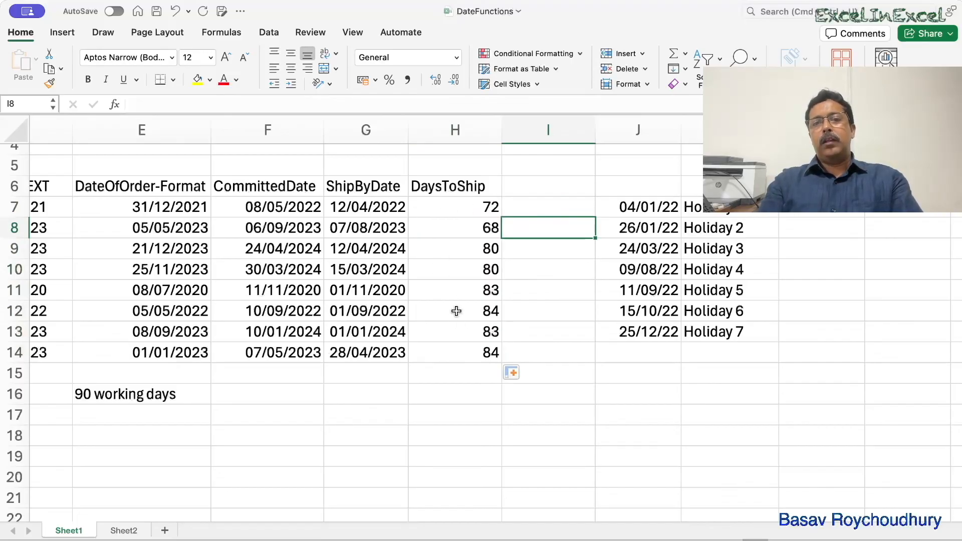
scroll(456, 311, "left", 5)
scroll(455, 311, "left", 2)
scroll(456, 311, "up", 1)
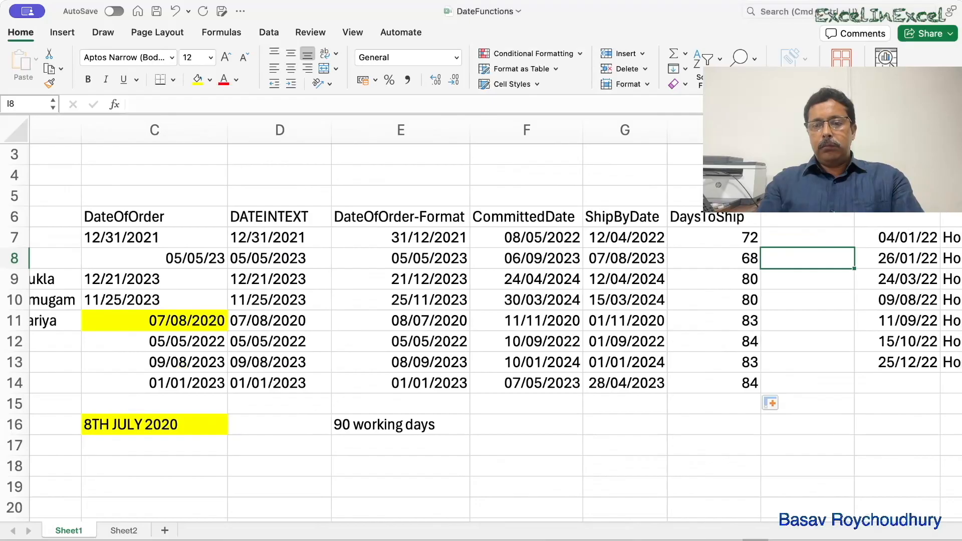
key("super+Tab")
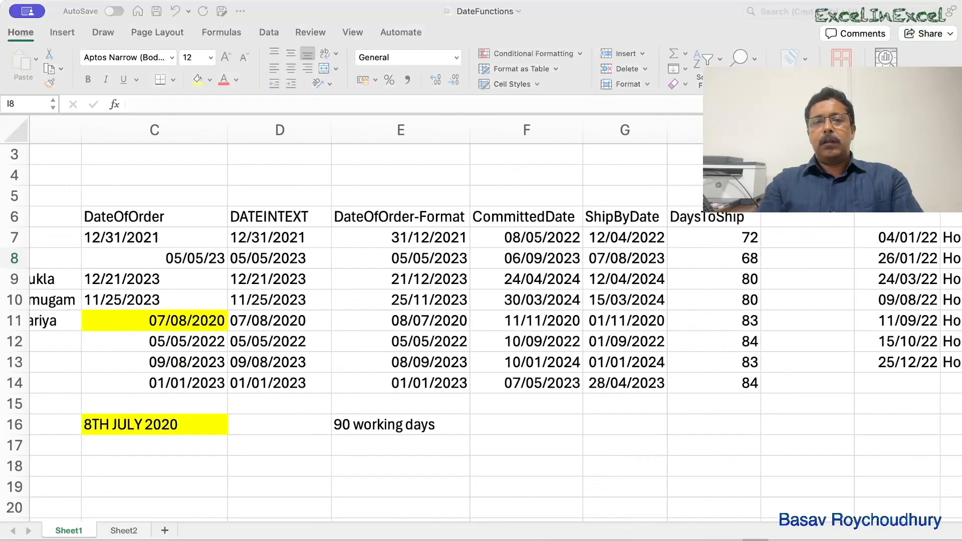